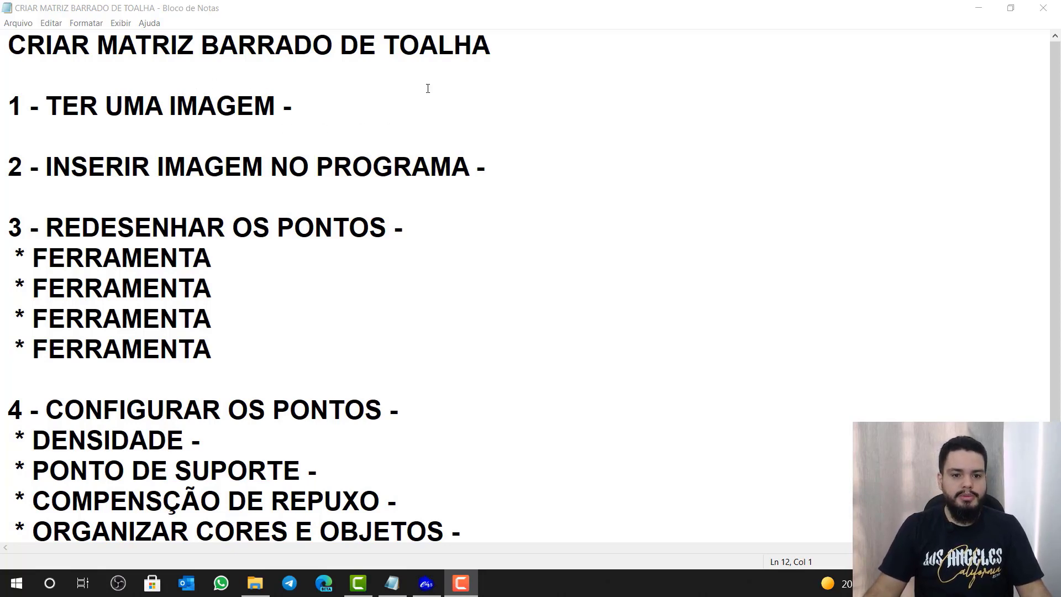
- Mark checklist item 1, TER UMA IMAGEM, with OK in the text file
left_click(372, 124)
left_click(366, 119)
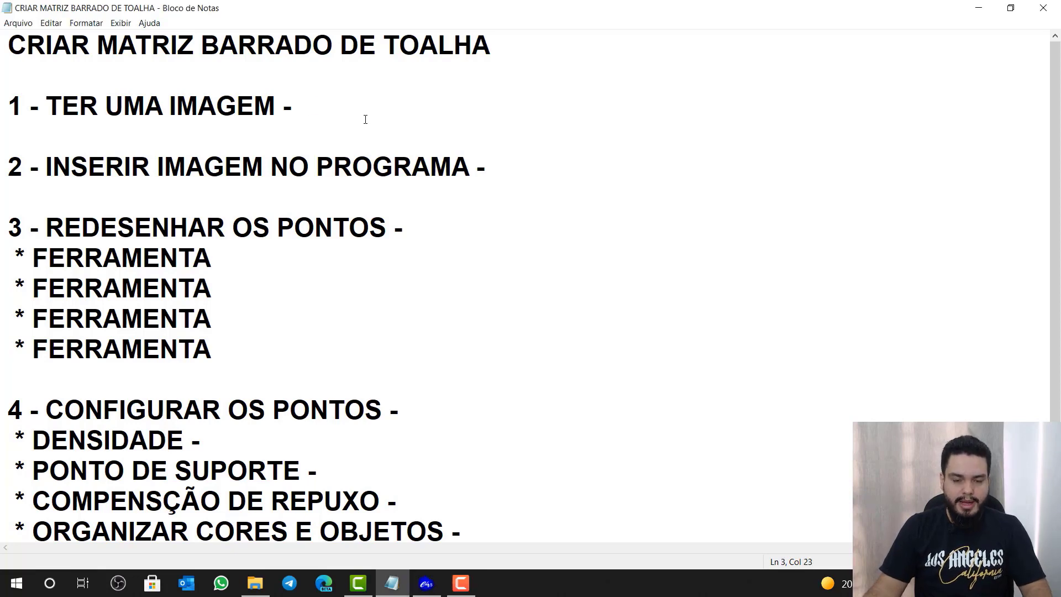
type("ok")
key("BackSpace")
key("BackSpace")
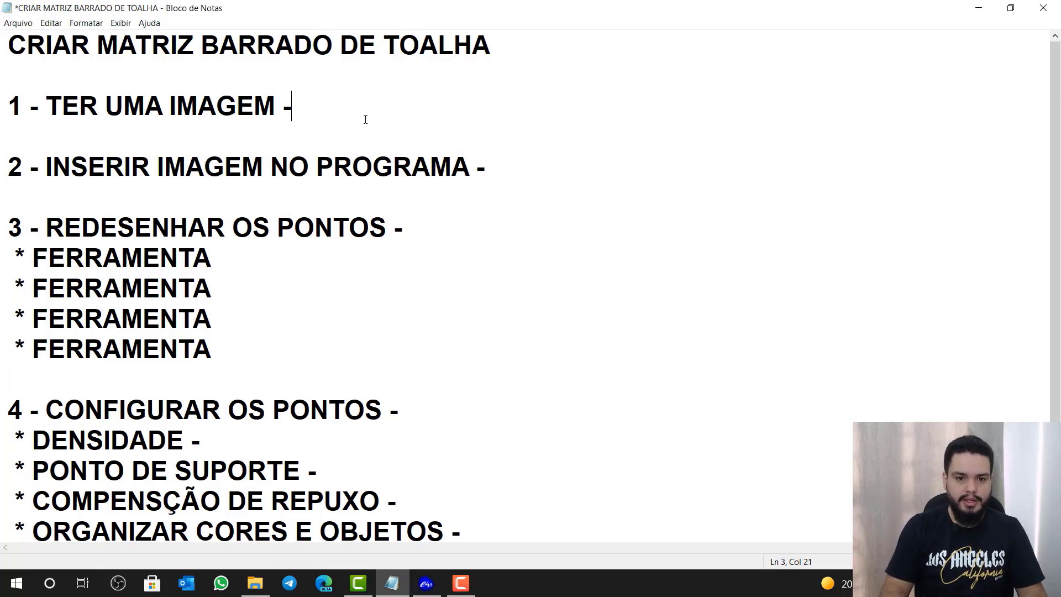
type("OK")
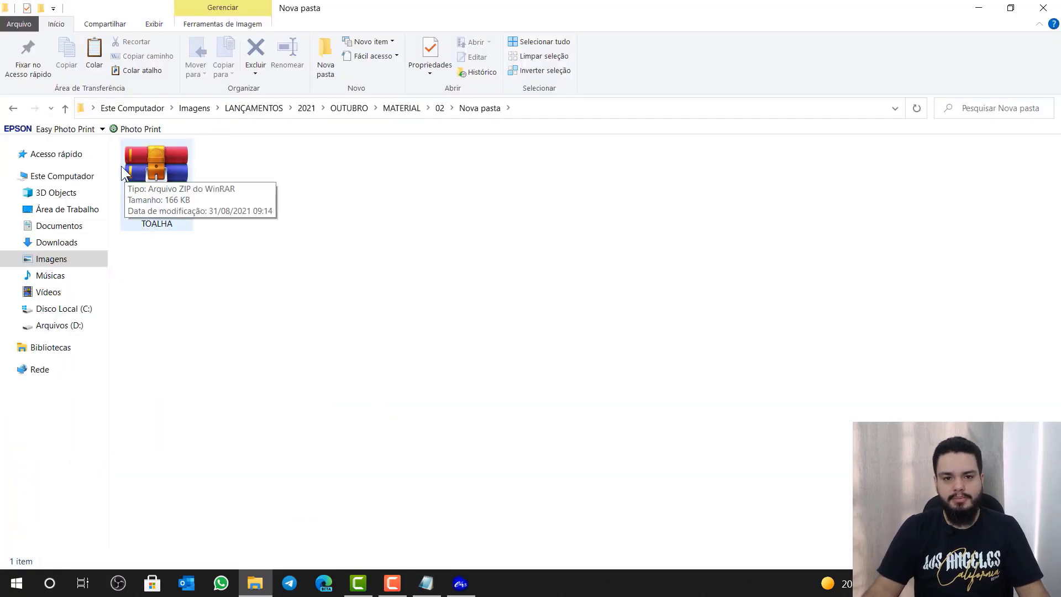
- Switch to File Explorer, extract the BARRADO DE TOALHA archive into the current folder and open the BARRADO DE TOLAHA image
right_click(150, 176)
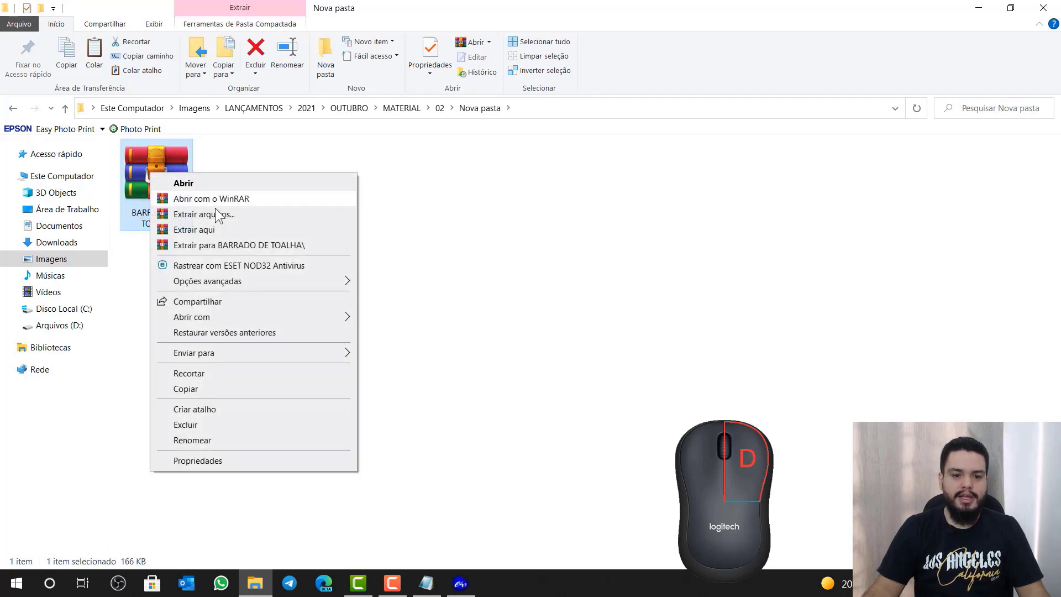
left_click(218, 230)
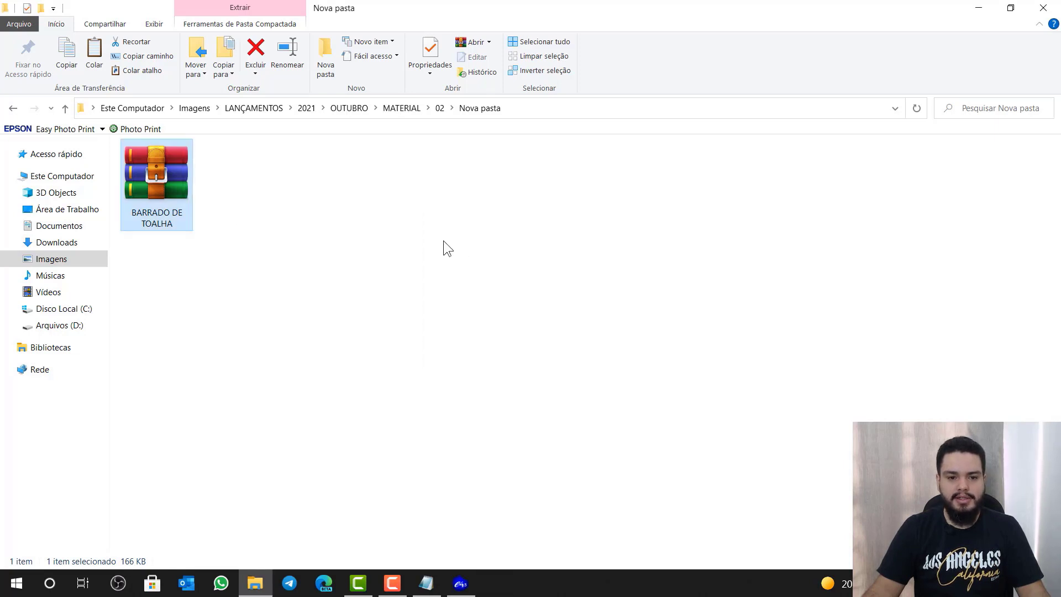
left_click(419, 279)
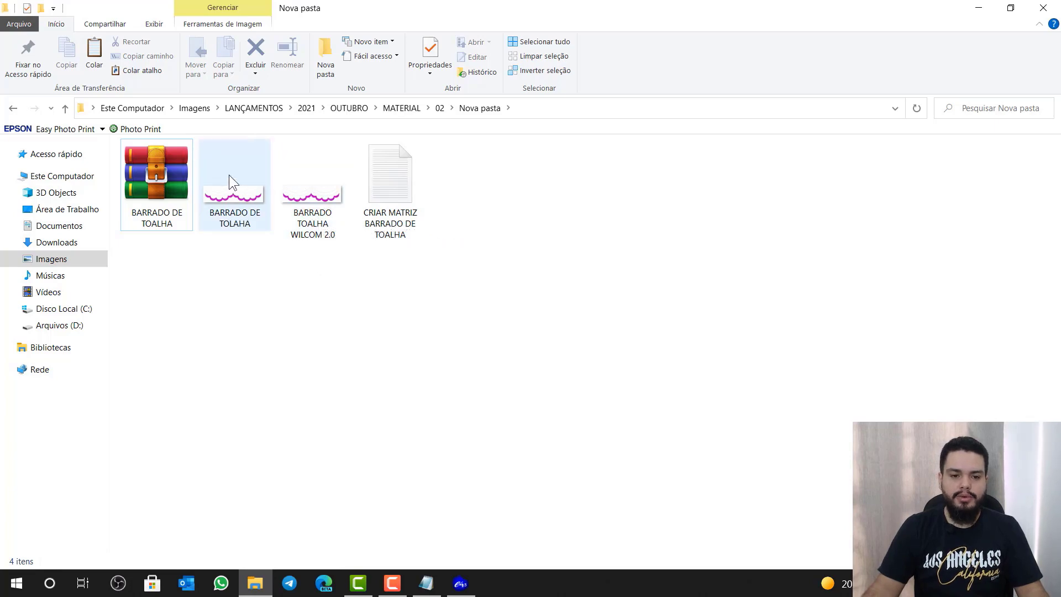
double_click(236, 212)
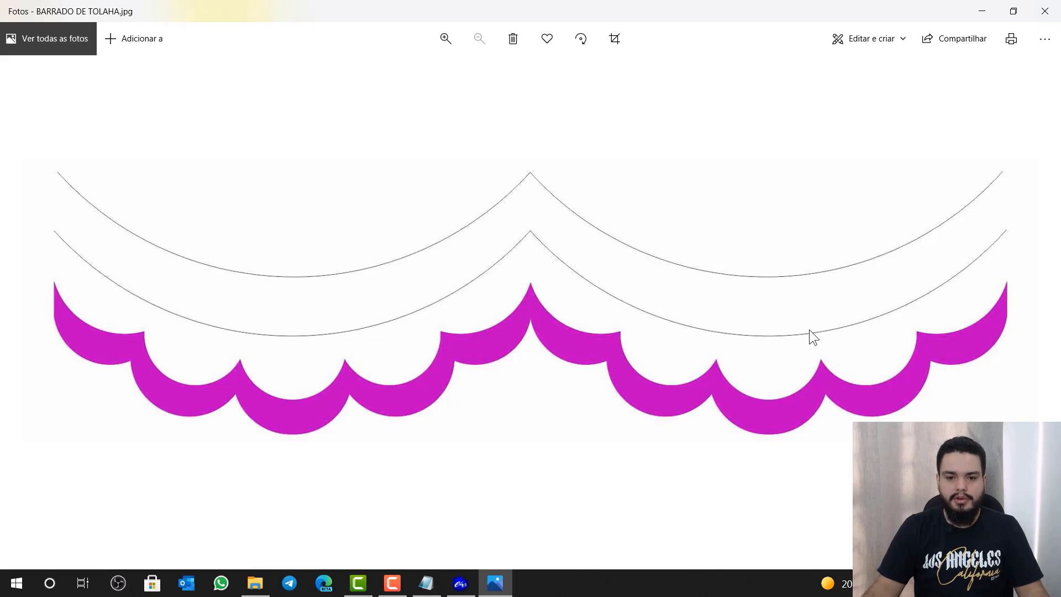
- Mark checklist item 2, INSERIR IMAGEM NO PROGRAMA, with OK in Notepad and return to Wilcom EmbroideryStudio
key("alt+Tab")
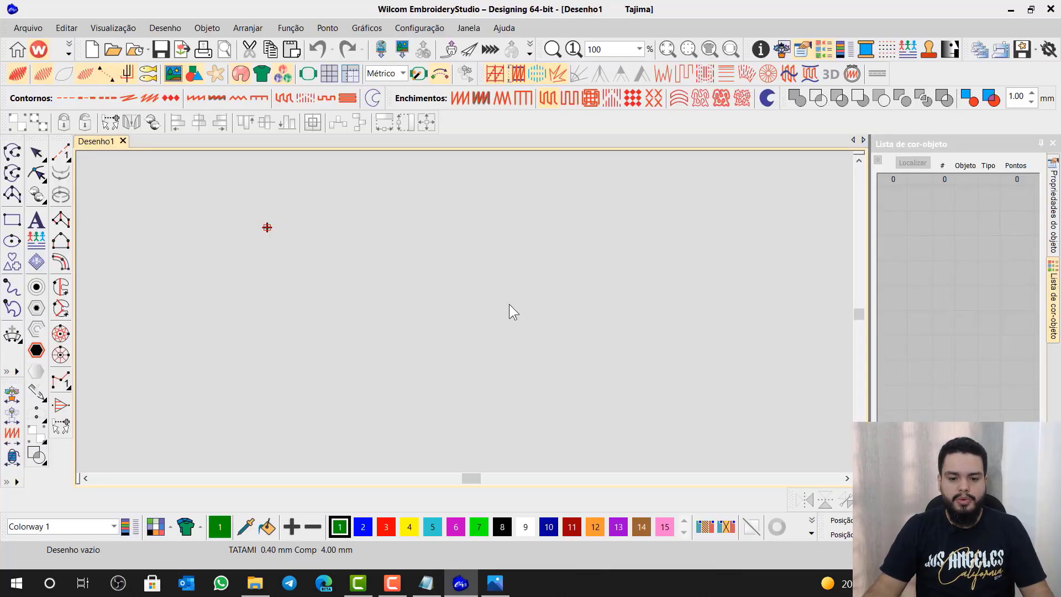
left_click(426, 583)
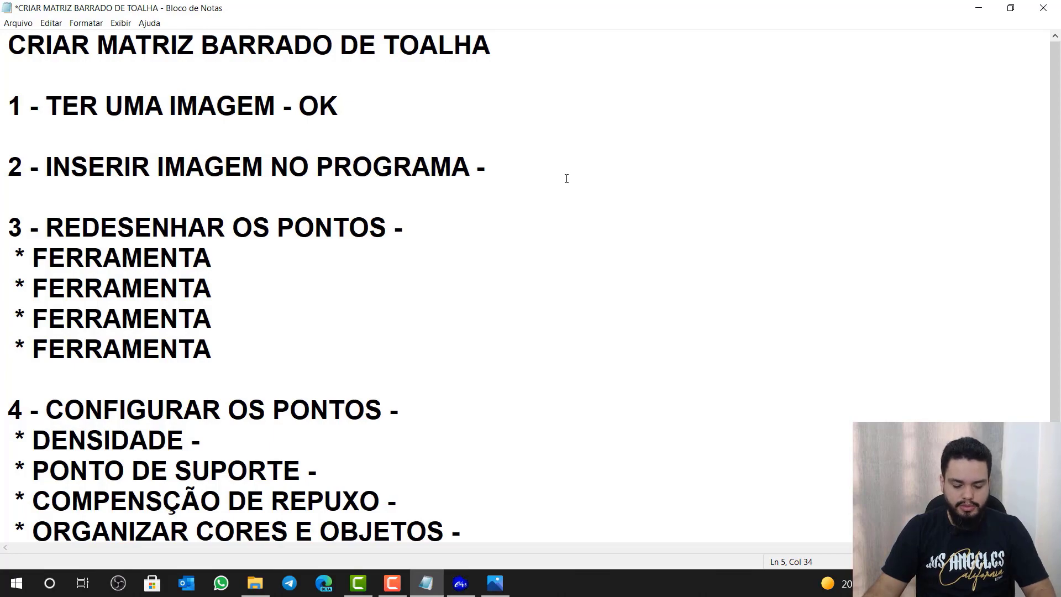
type("OK")
left_click(978, 8)
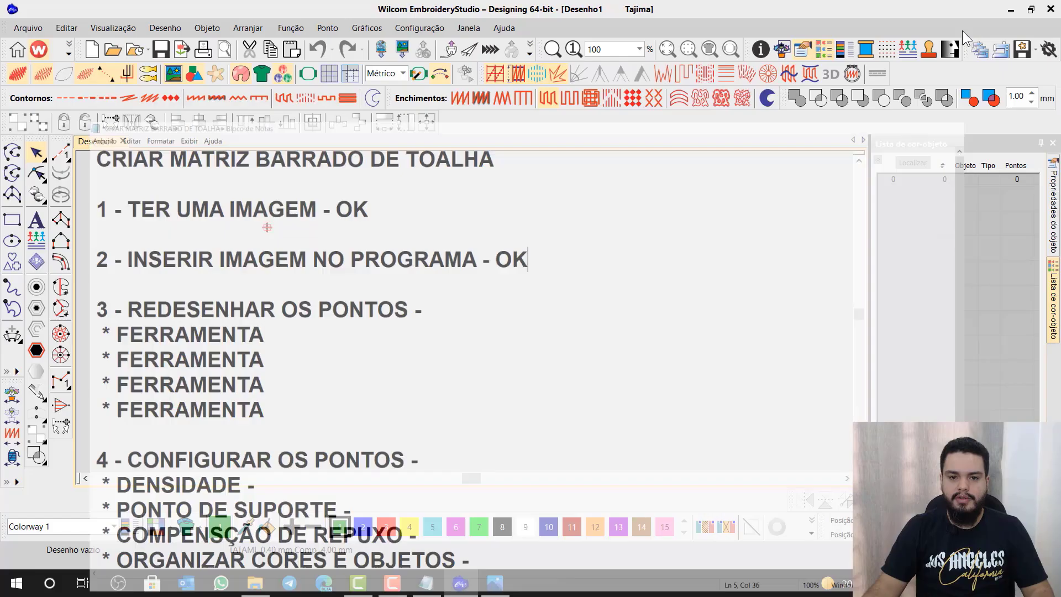
- Import the BARRADO DE TOLAHA graphic from the Imagens location into the design and lock it
left_click(398, 54)
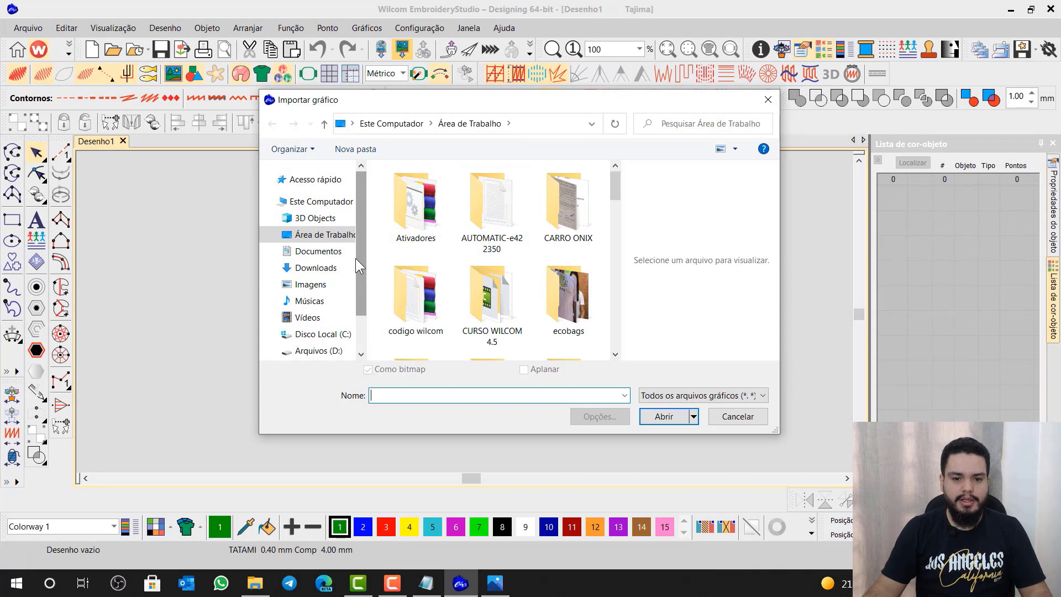
left_click(332, 284)
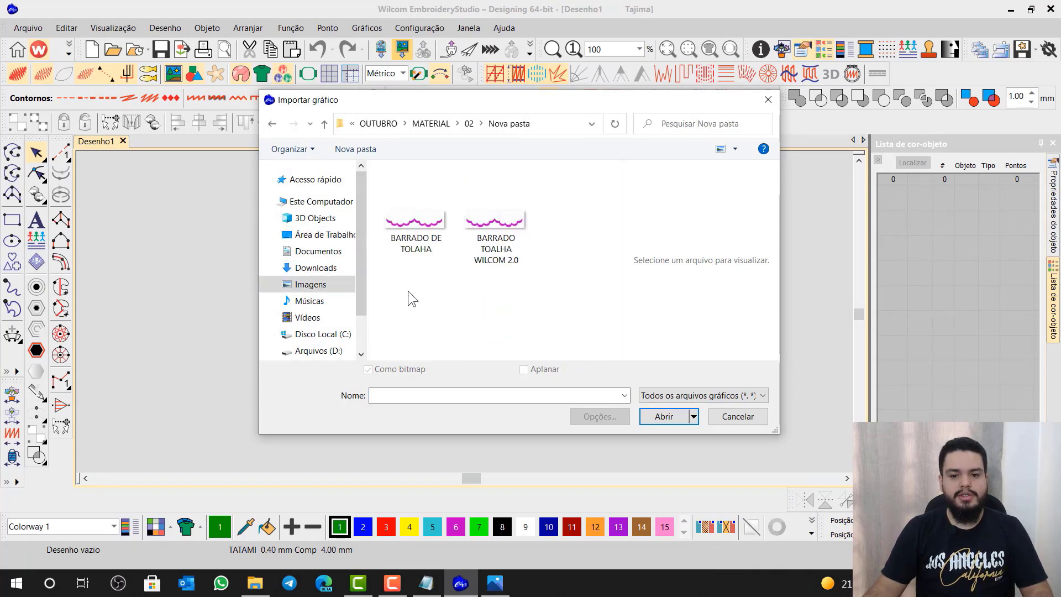
left_click(431, 228)
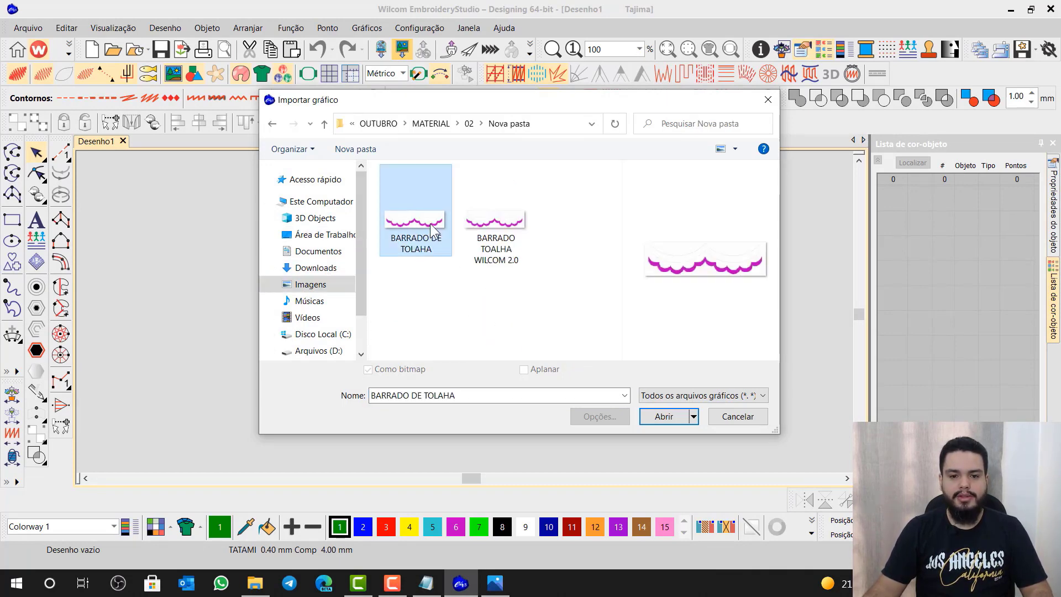
left_click(677, 419)
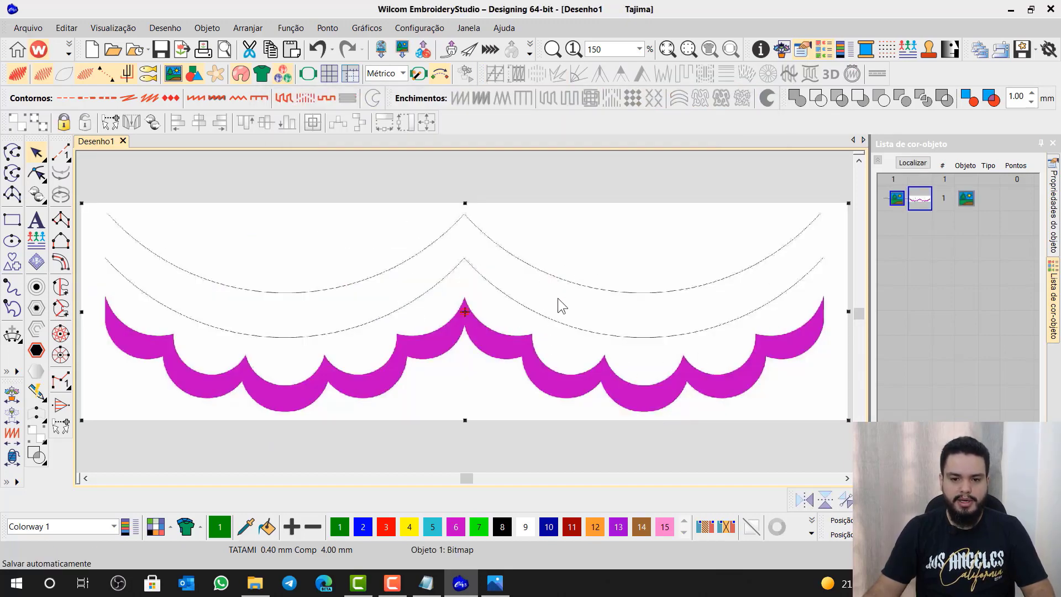
key("k")
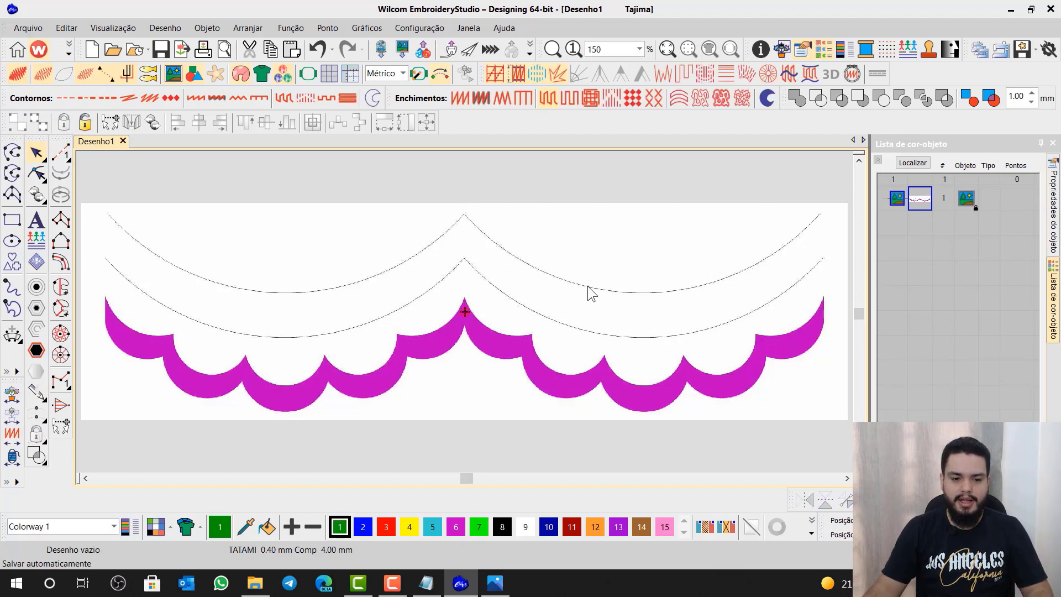
- Set the design's solid background colour to white for Colorway 1
left_click(155, 528)
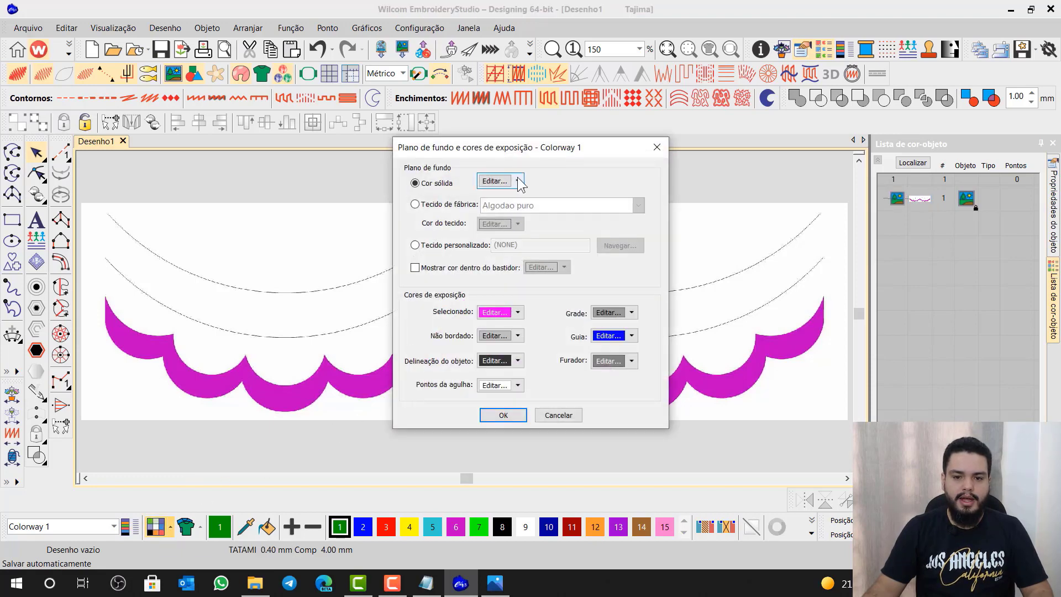
left_click(518, 182)
left_click(575, 249)
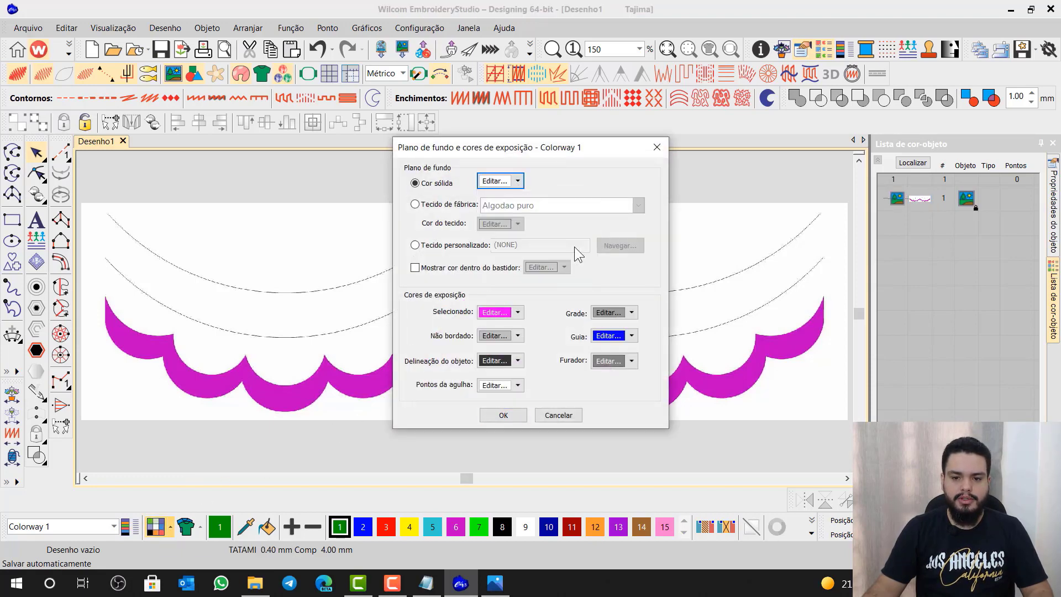
left_click(503, 416)
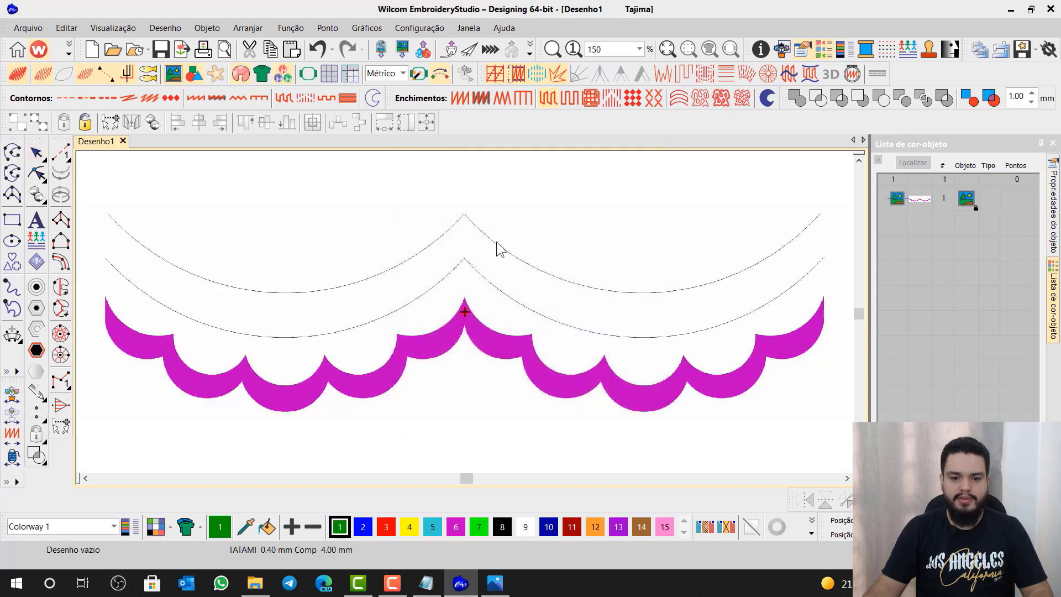
- Mark REDESENHAR OS PONTOS and its first FERRAMENTA line with OK in the Notepad checklist, returning to Wilcom EmbroideryStudio
left_click(426, 583)
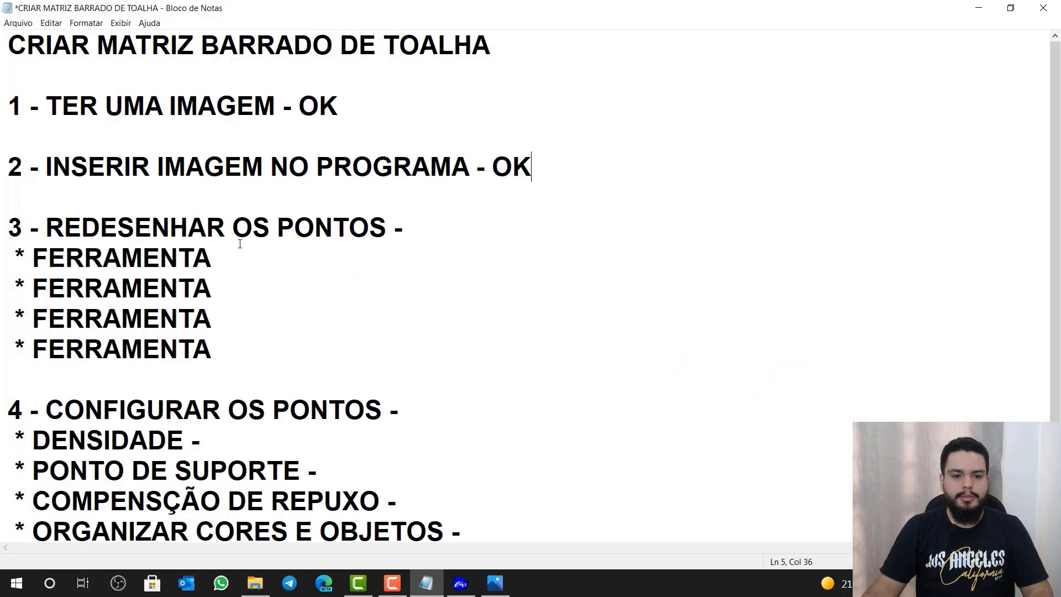
left_click(307, 258)
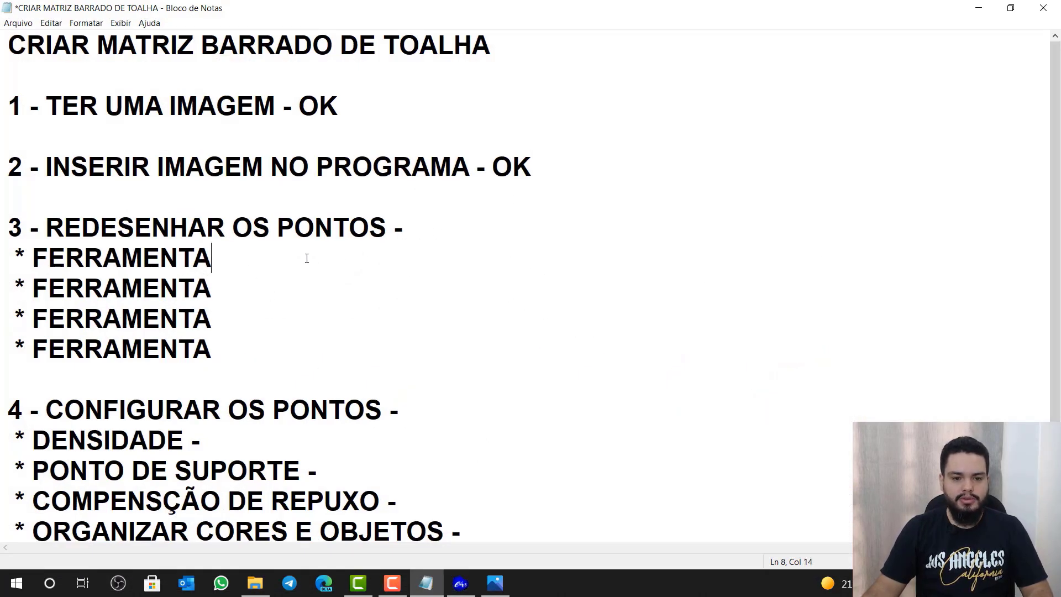
type("OK")
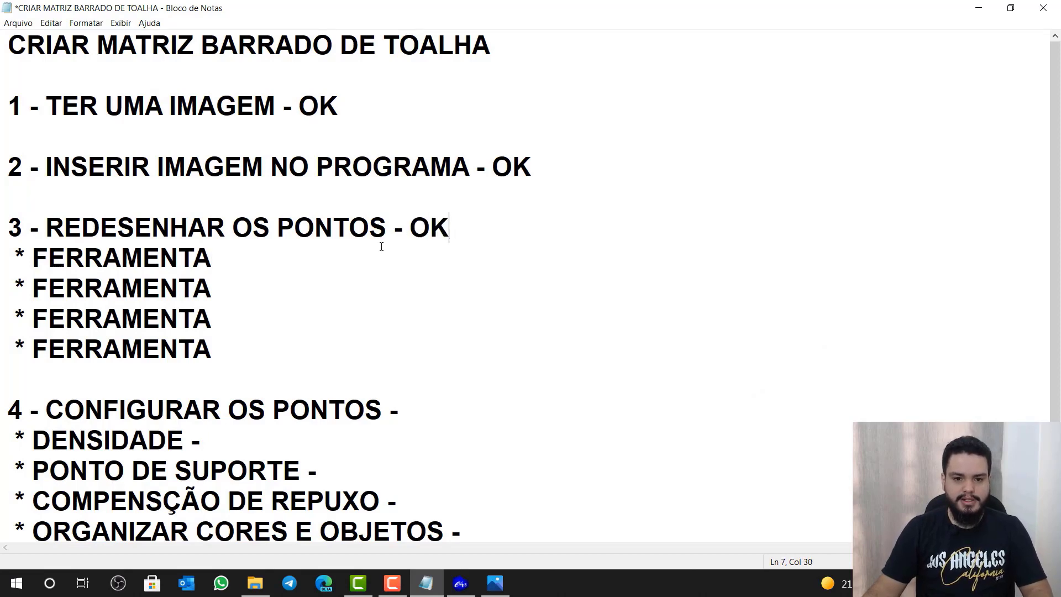
left_click(350, 257)
type("- ")
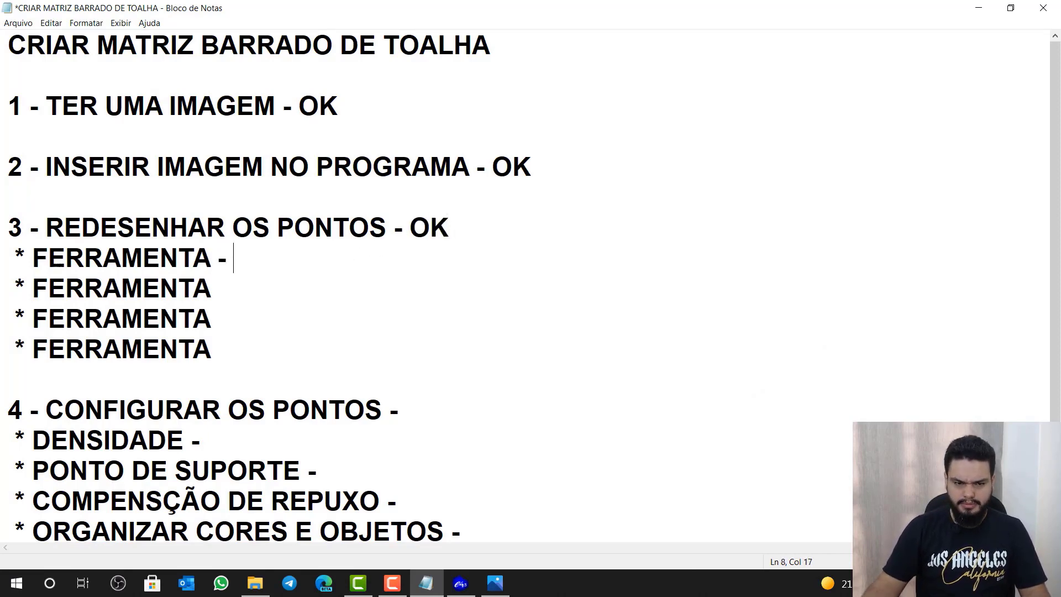
type("OK")
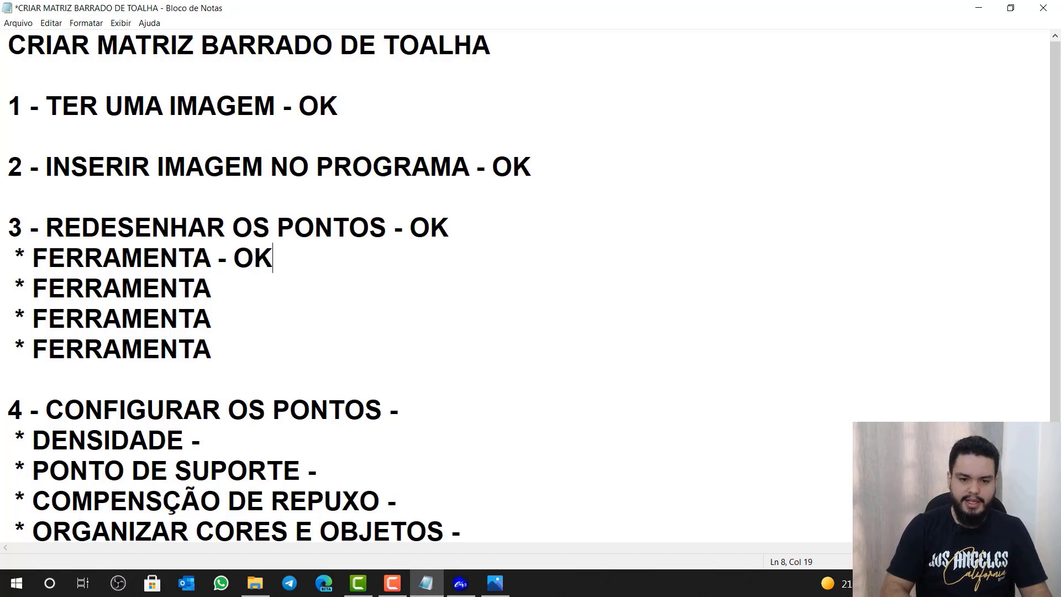
left_click(979, 8)
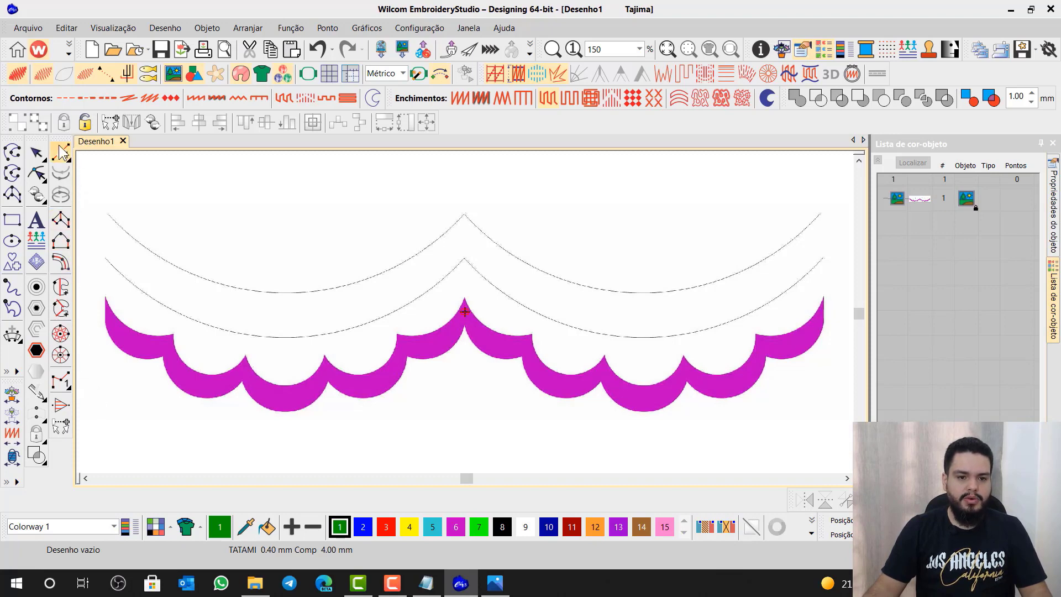
- Undock the Digitalização Tradicional toolbar, dock it back in place and look up where toolbars are enabled
left_click_drag(62, 152, 160, 199)
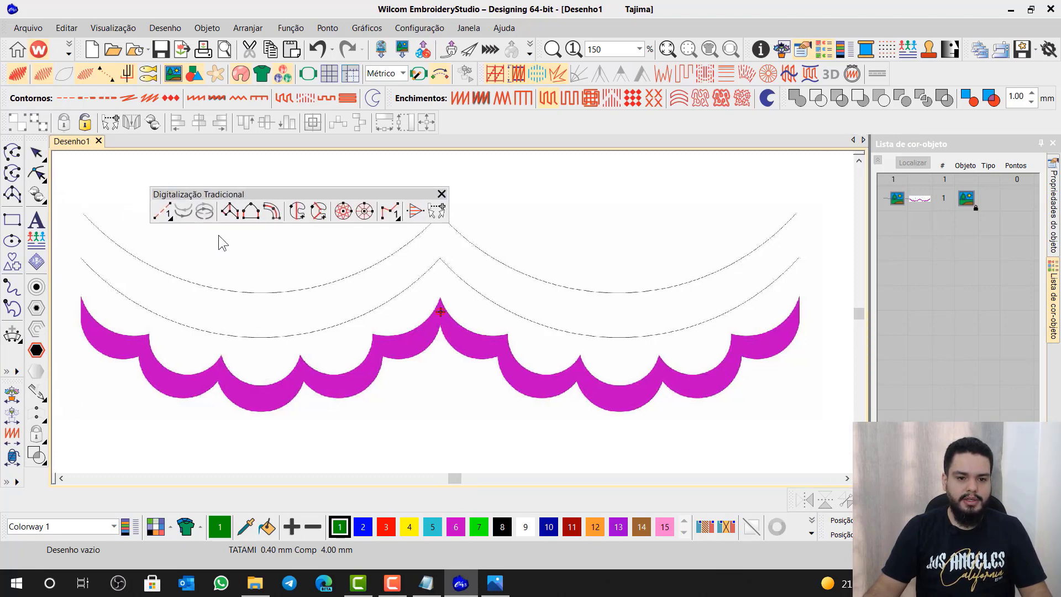
left_click_drag(237, 199, 53, 137)
left_click(464, 30)
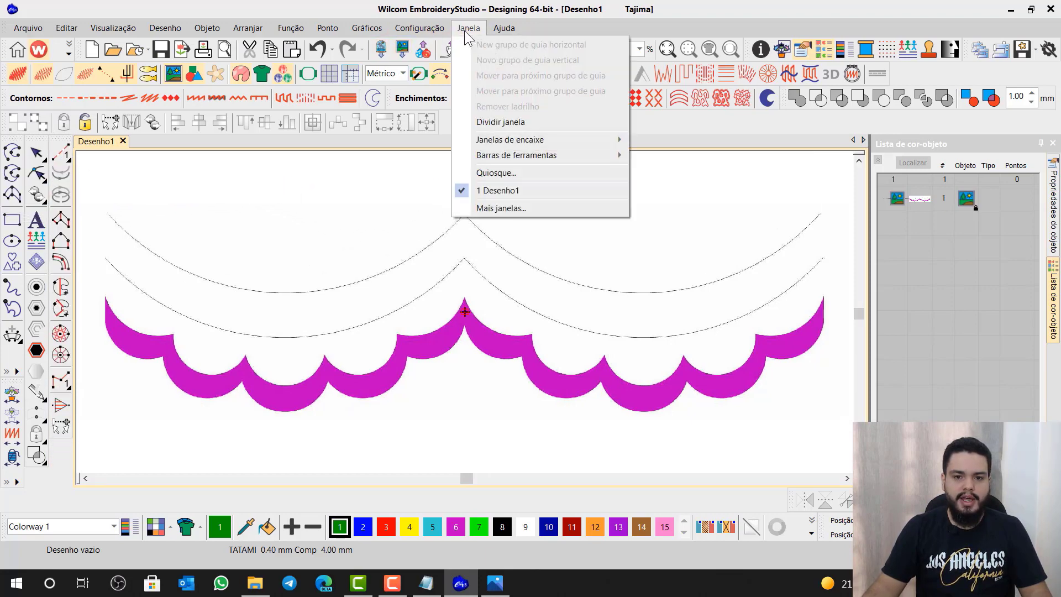
mouse_move(529, 157)
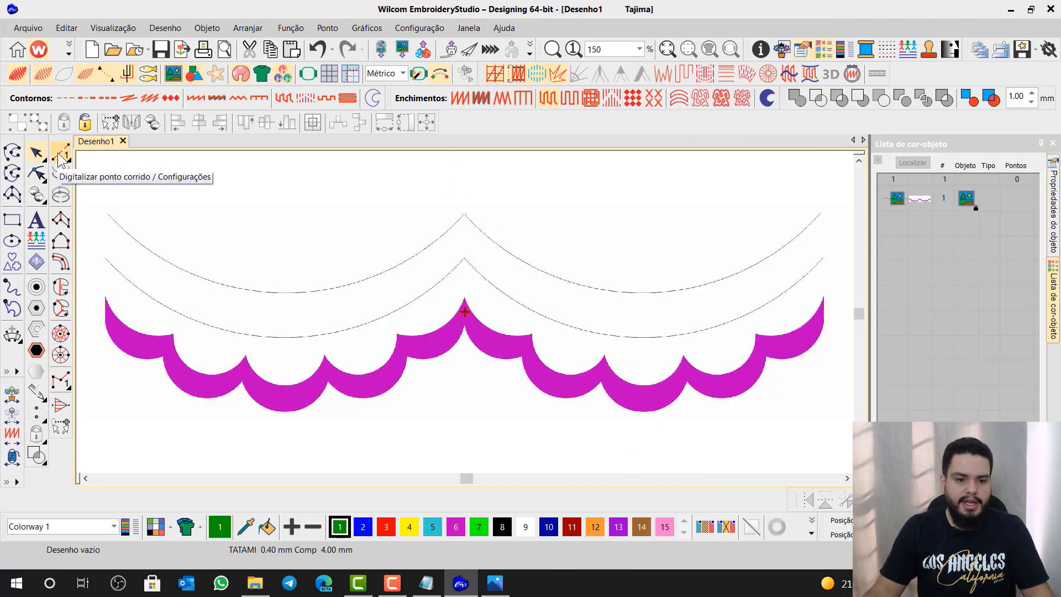
- Trace the first arc of the upper reference line with a 2.50 mm running stitch, from its outer end to the central peak
left_click(58, 155)
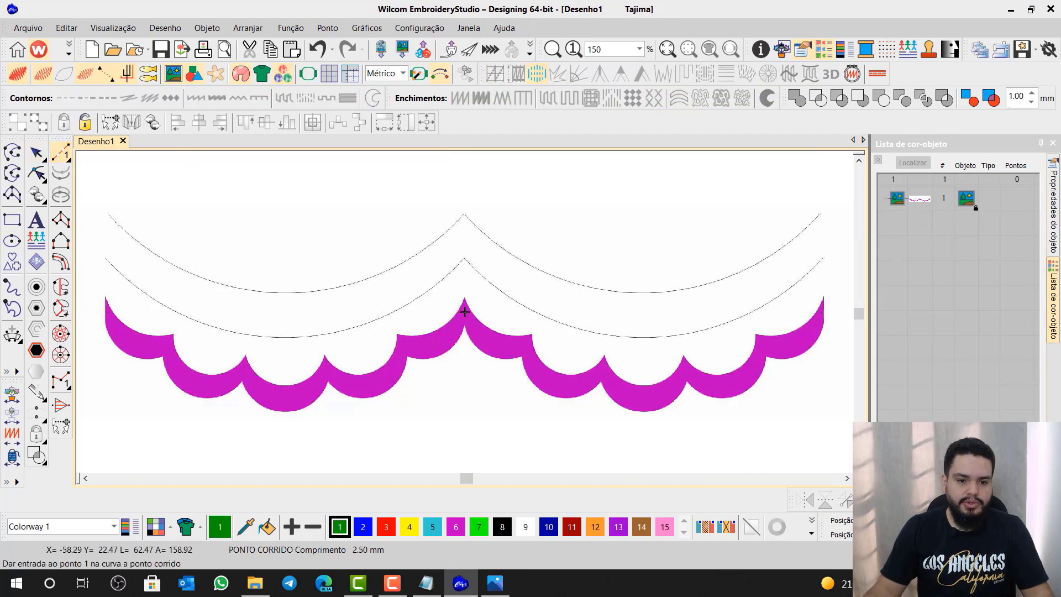
scroll(464, 312, "up", 5)
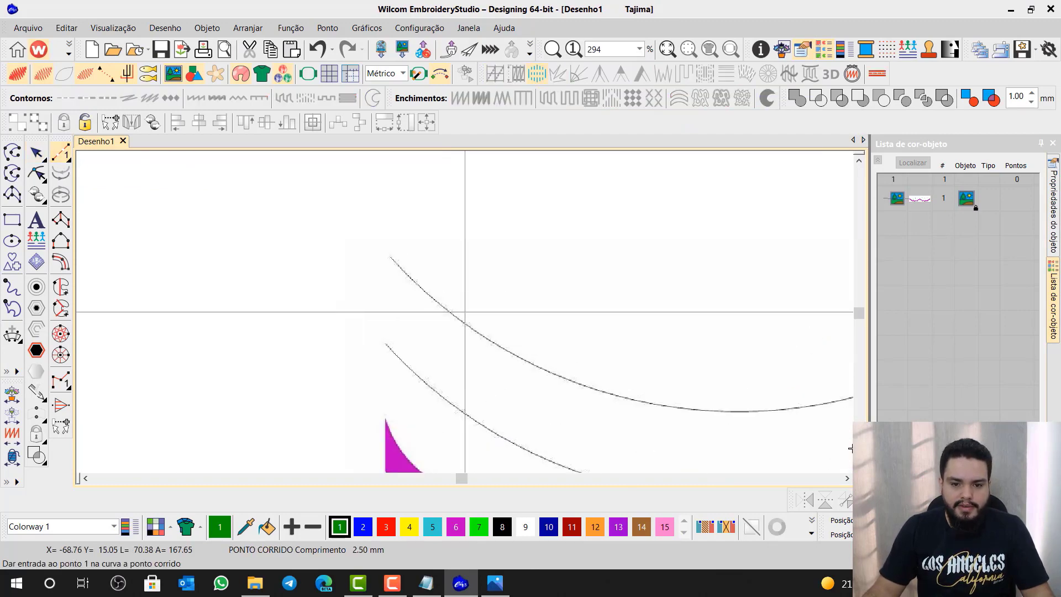
left_click(347, 227)
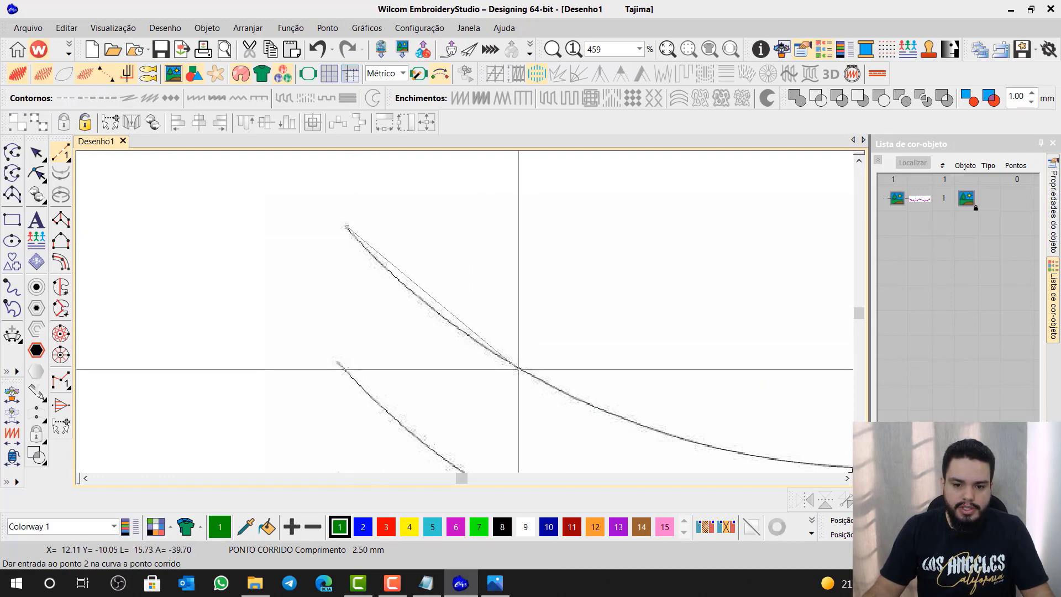
left_click(519, 368)
left_click(709, 445)
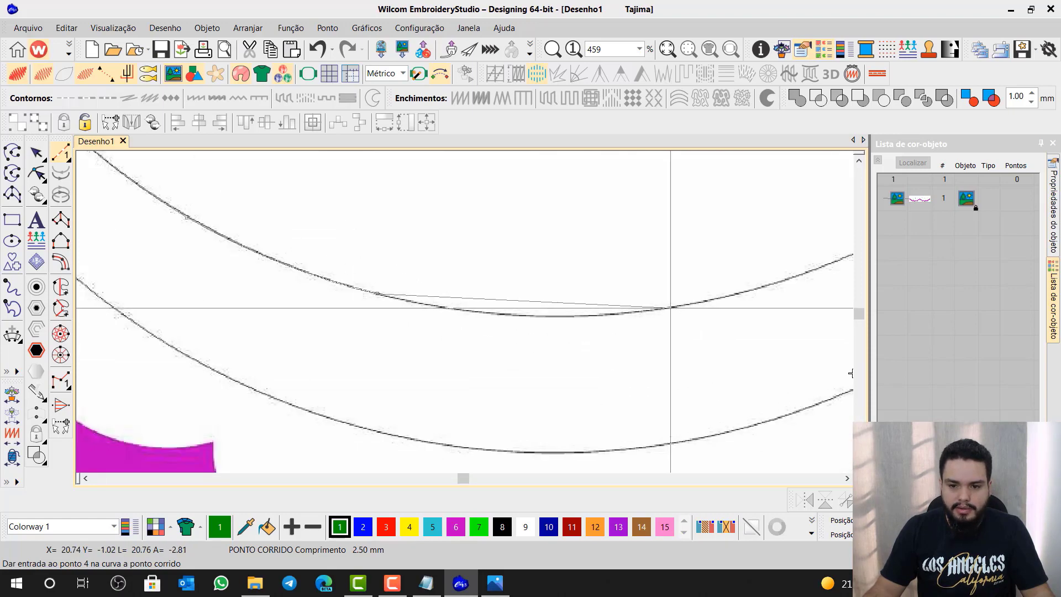
left_click(671, 307)
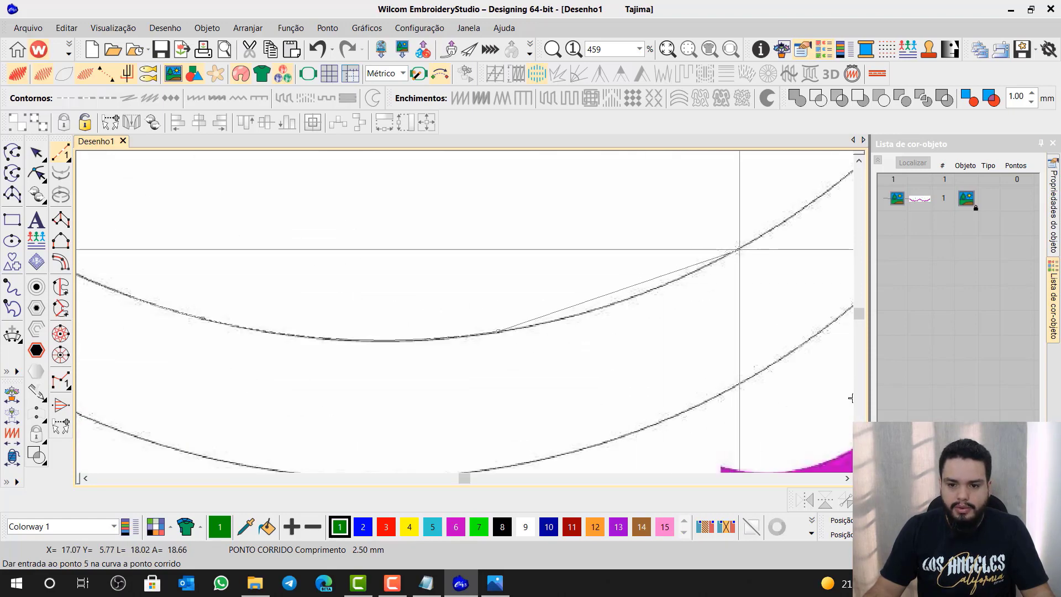
left_click(739, 249)
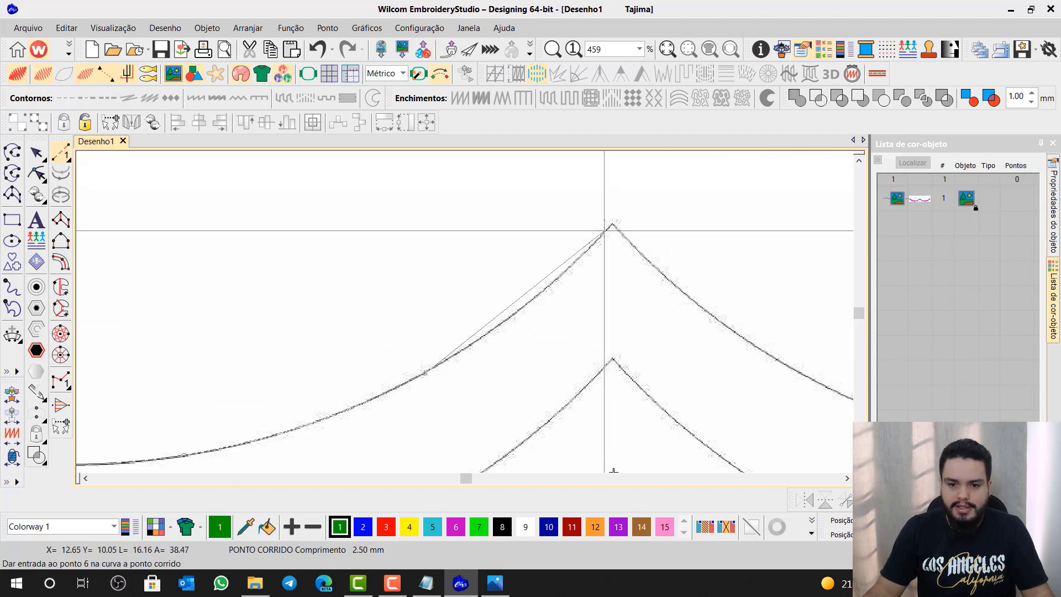
left_click(535, 298)
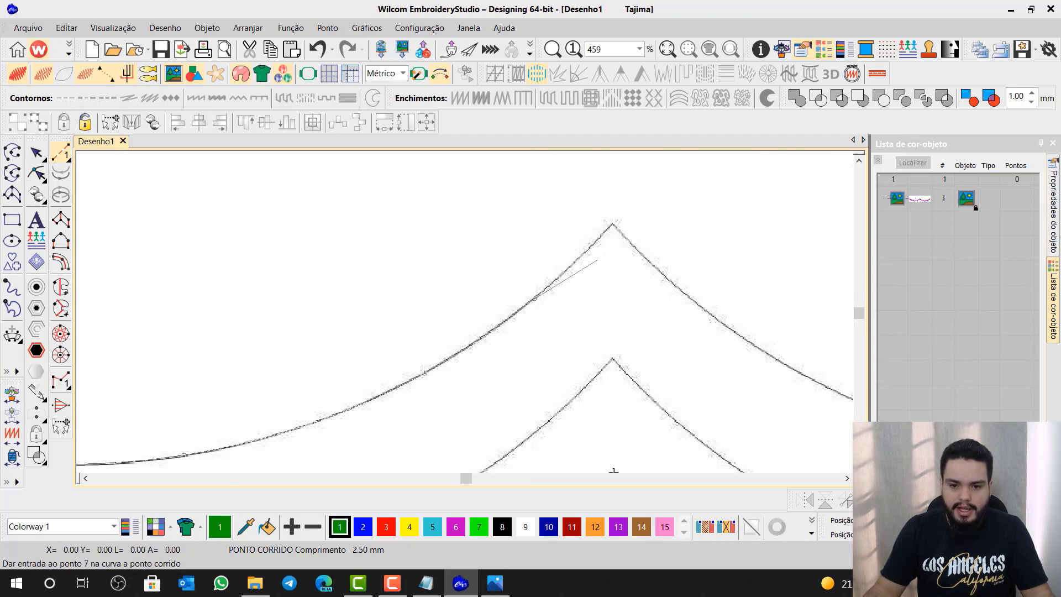
left_click(612, 224)
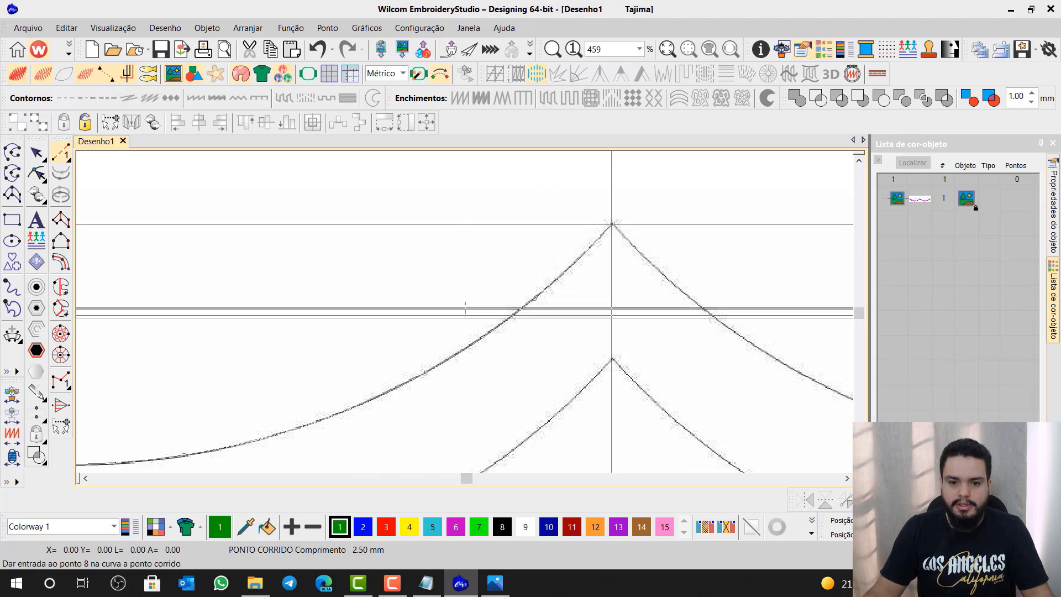
- Try out straight corner points by extending the running stitch outline in a zigzag beyond the central peak
scroll(612, 225, "down", 2)
left_click(539, 281)
left_click(538, 212)
left_click(637, 215)
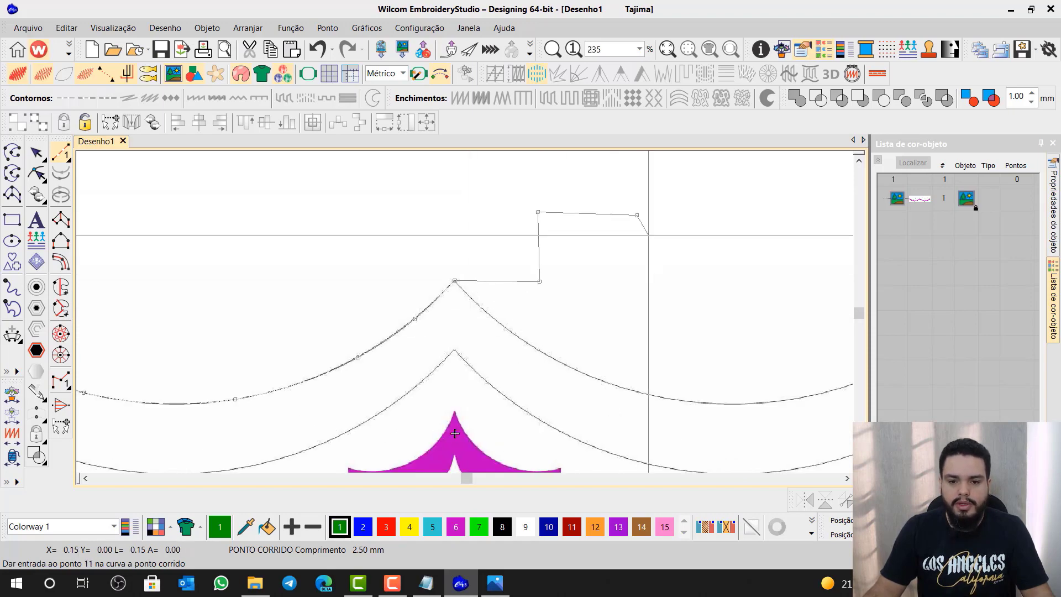
left_click(654, 350)
left_click(736, 258)
left_click(751, 204)
left_click(805, 228)
left_click(639, 303)
left_click(673, 330)
left_click(702, 225)
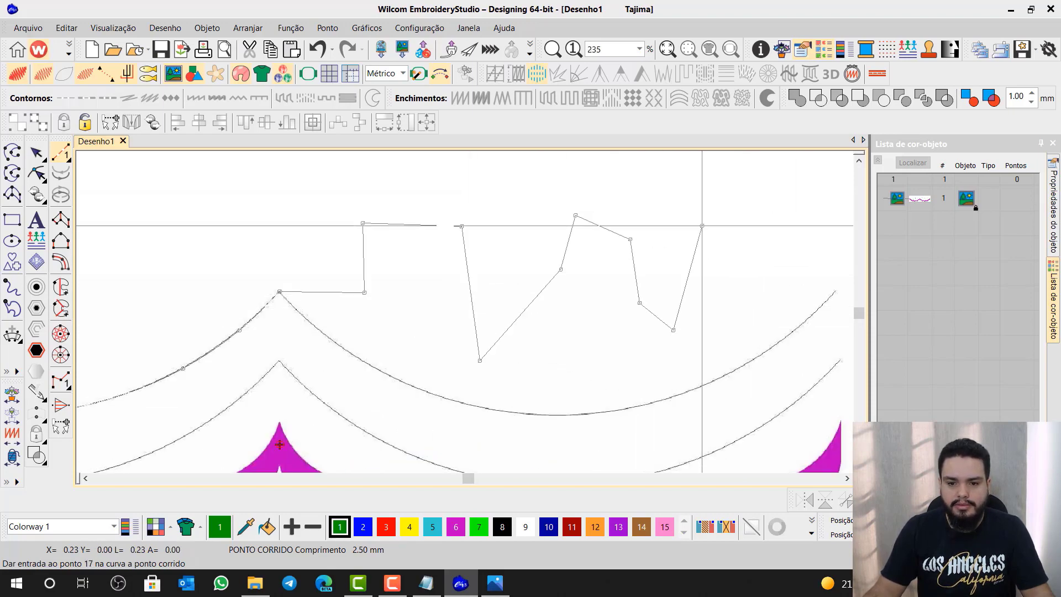
left_click(729, 188)
- Try out curve points by continuing the trial outline in a wavy path across the reference lines
right_click(759, 280)
right_click(657, 359)
right_click(577, 449)
right_click(514, 421)
right_click(485, 385)
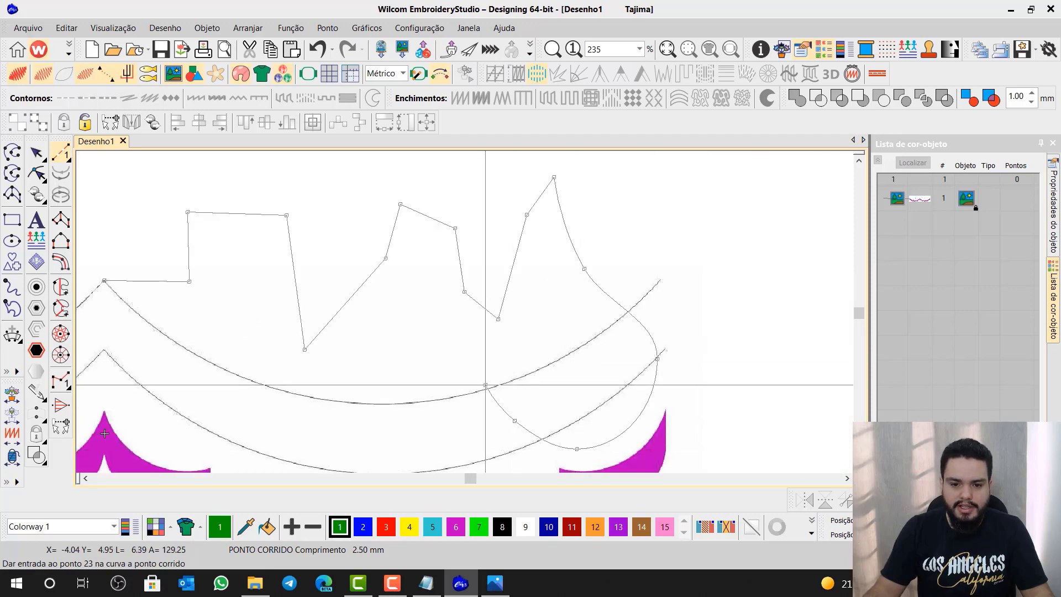
right_click(441, 396)
right_click(431, 451)
right_click(422, 408)
right_click(344, 380)
right_click(343, 329)
right_click(299, 319)
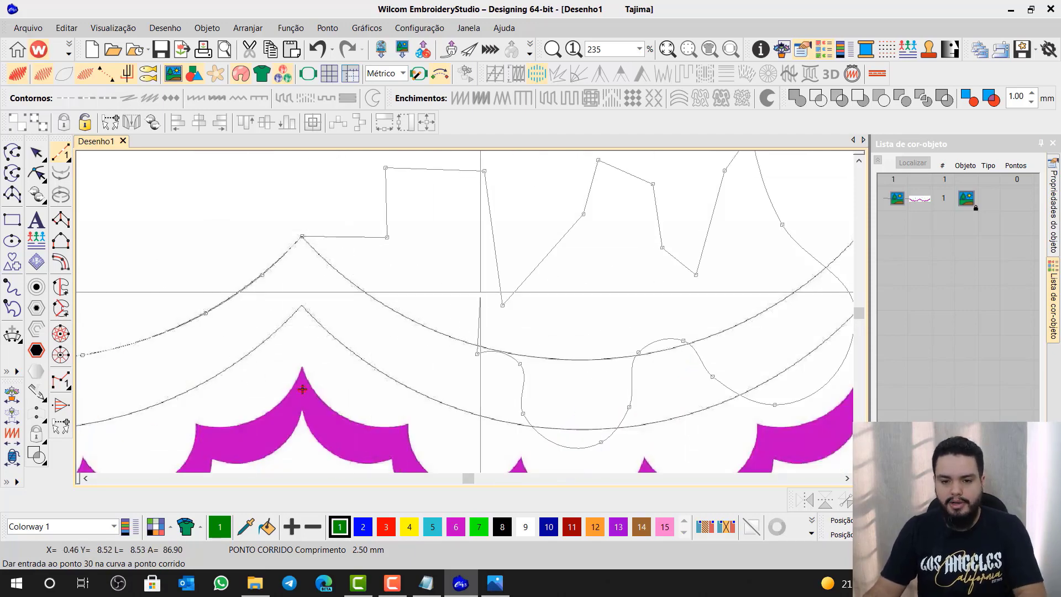
- Remove the trial corner and curve points one by one, back to the upper line's central peak
key("BackSpace")
key("BackSpace")
key("BackSpace")
key("BackSpace")
key("BackSpace")
key("BackSpace")
key("BackSpace")
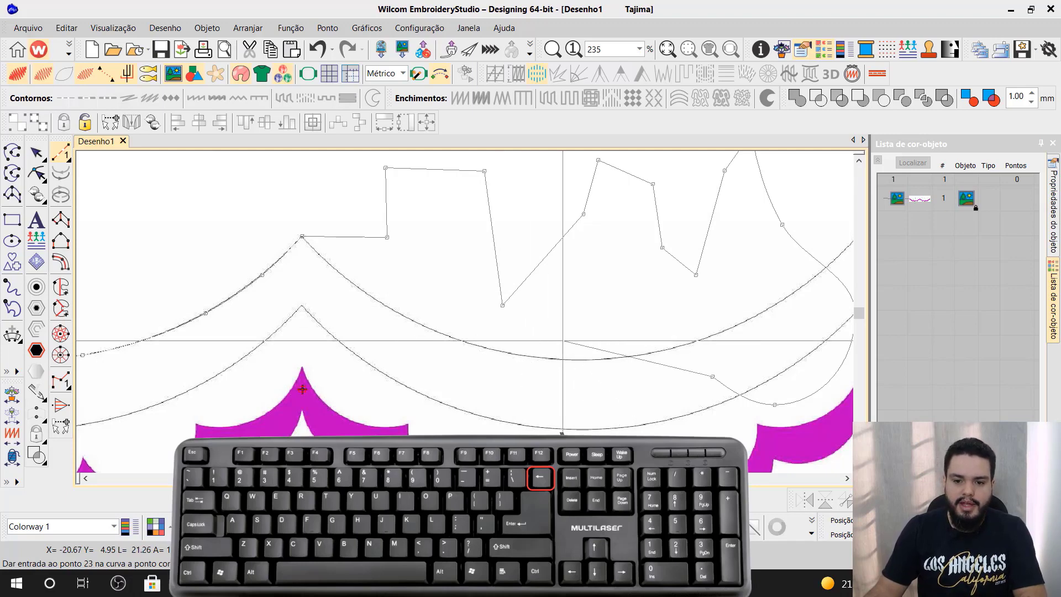
key("BackSpace")
key("BackSpace")
key("BackSpace")
key("BackSpace")
key("BackSpace")
key("BackSpace")
key("BackSpace")
key("BackSpace")
key("BackSpace")
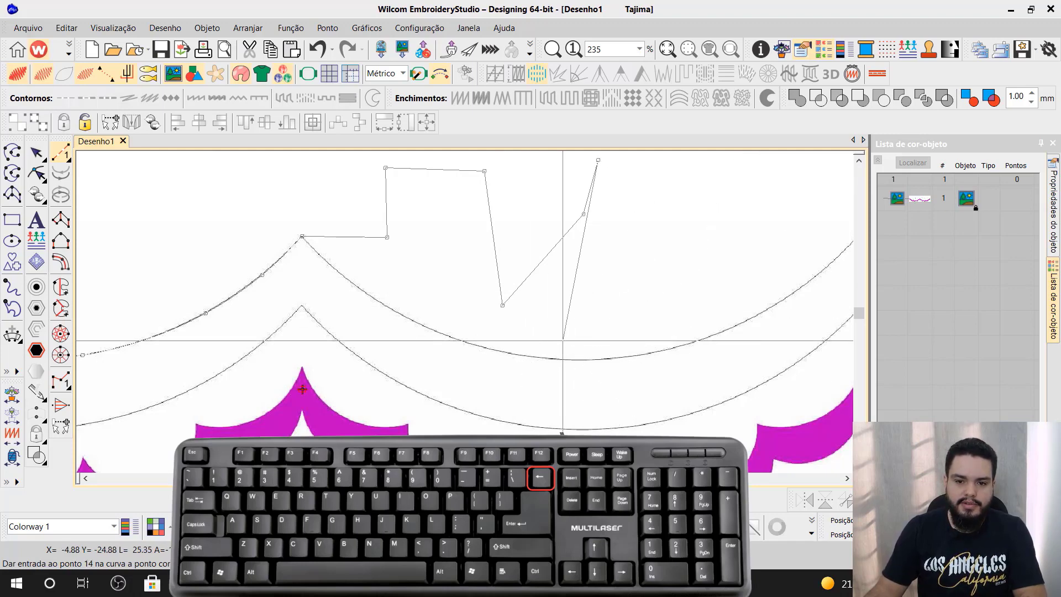
key("BackSpace")
key("BackSpace")
key("BackSpace")
key("BackSpace")
key("BackSpace")
key("BackSpace")
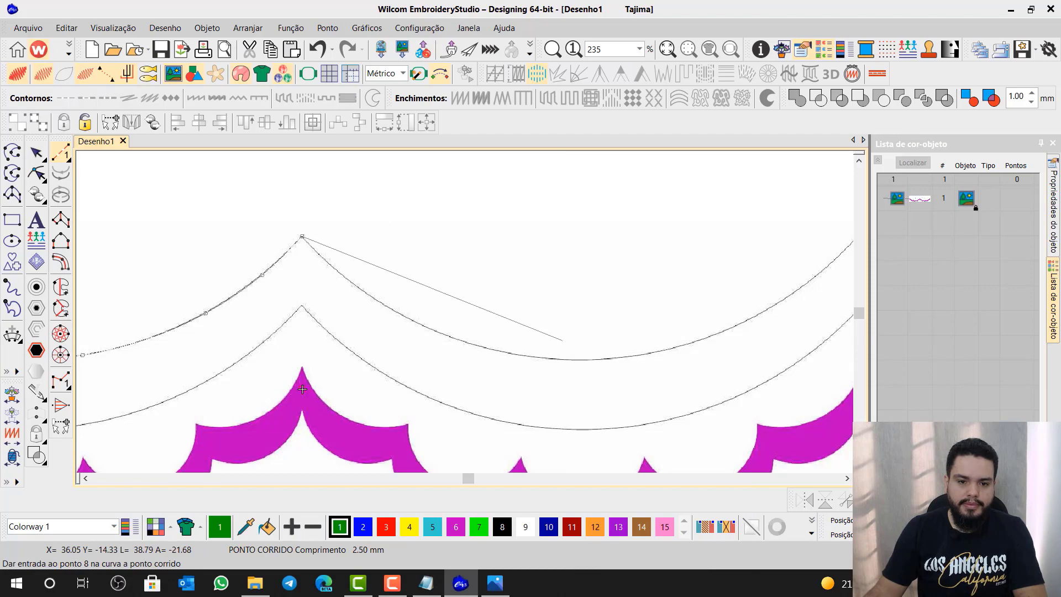
- Trace the second arc of the upper line from the central peak to its outer end and finish the running stitch object
scroll(520, 352, "up", 1)
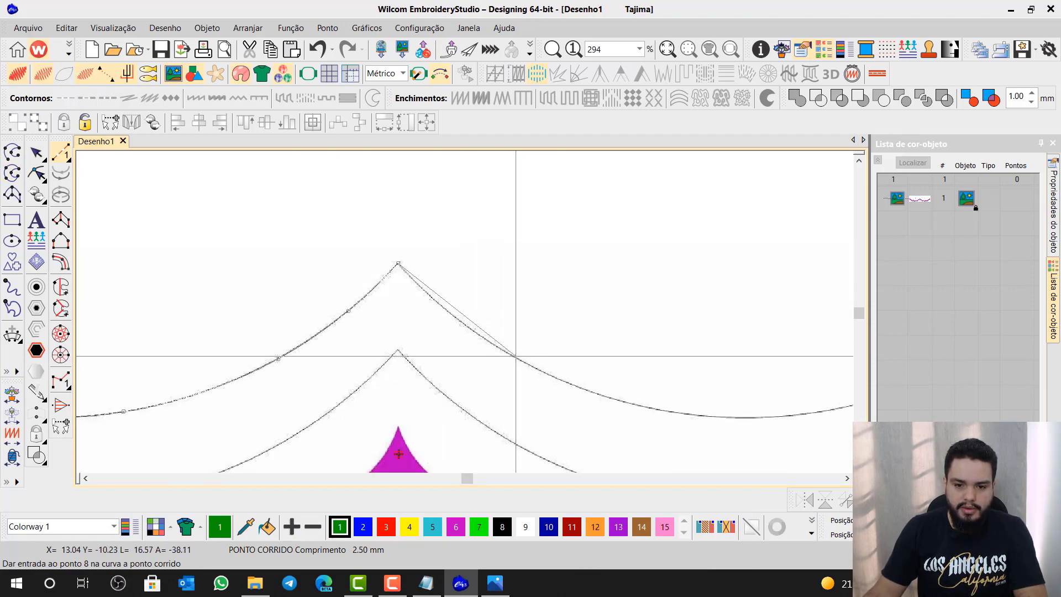
left_click(515, 356)
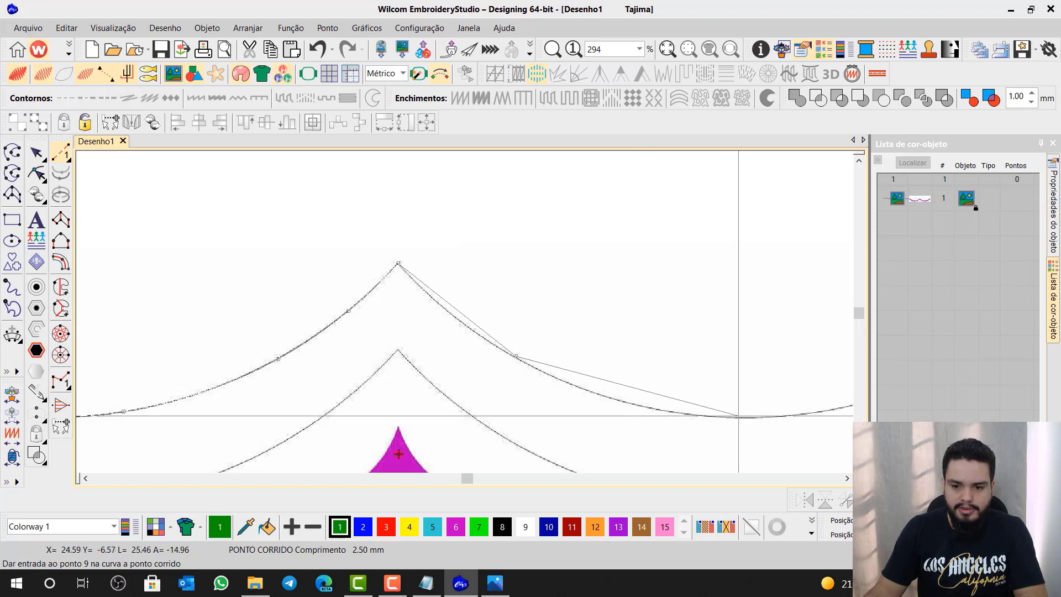
left_click(738, 416)
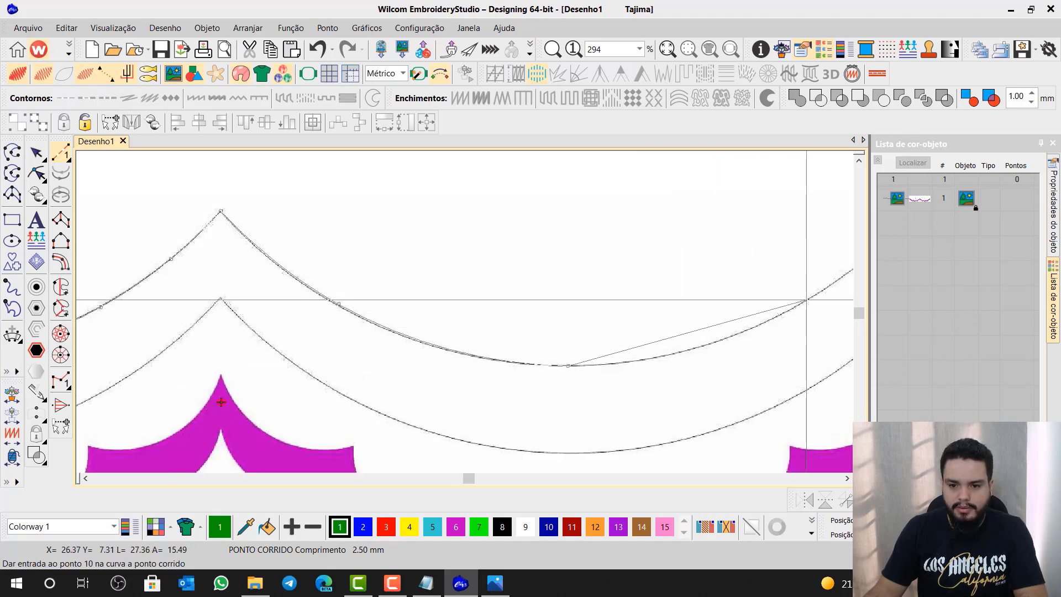
left_click(807, 299)
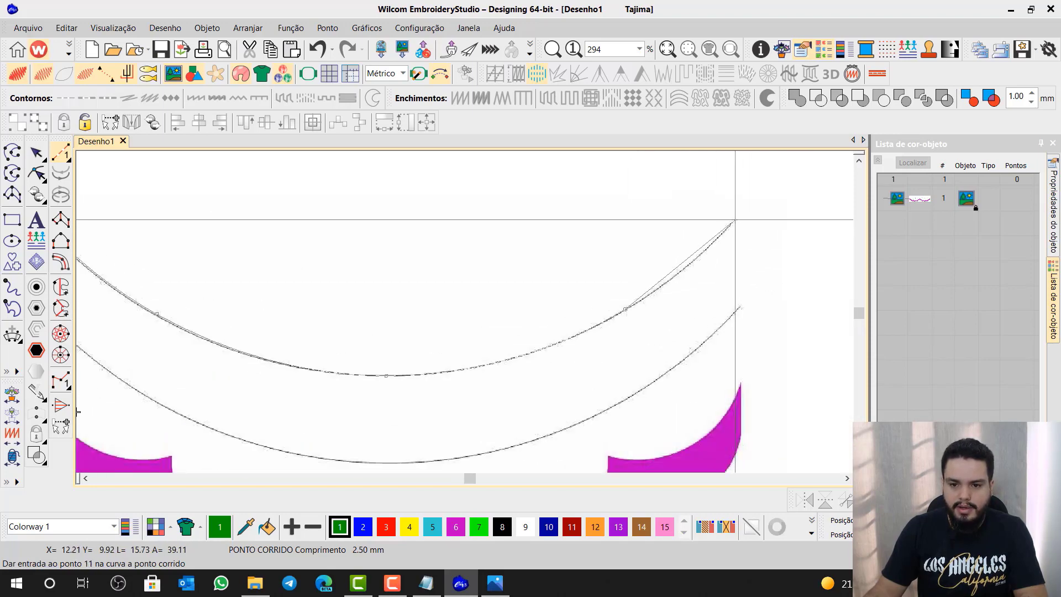
left_click(734, 220)
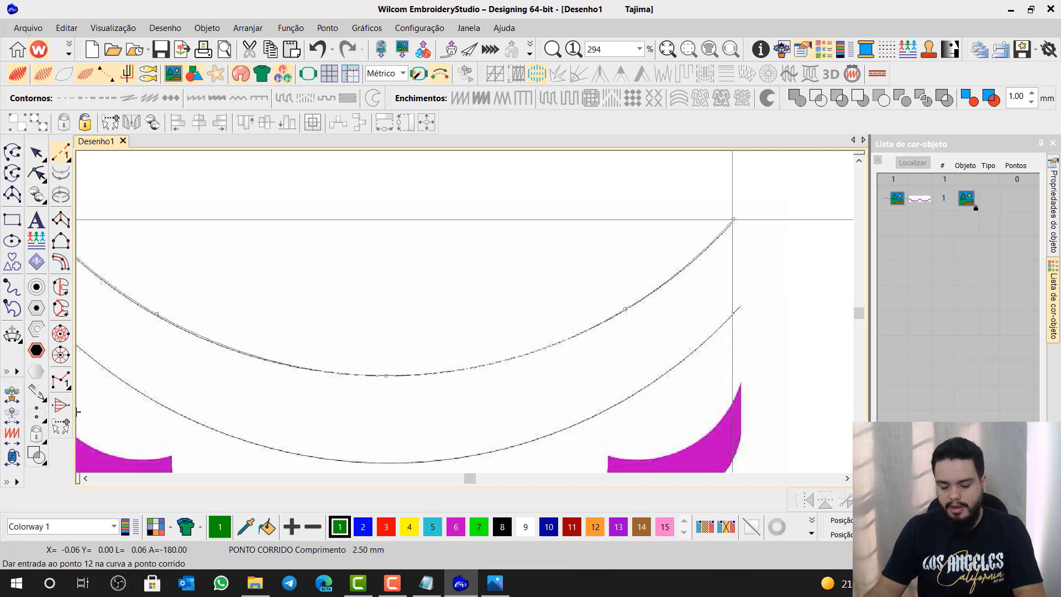
key("Return")
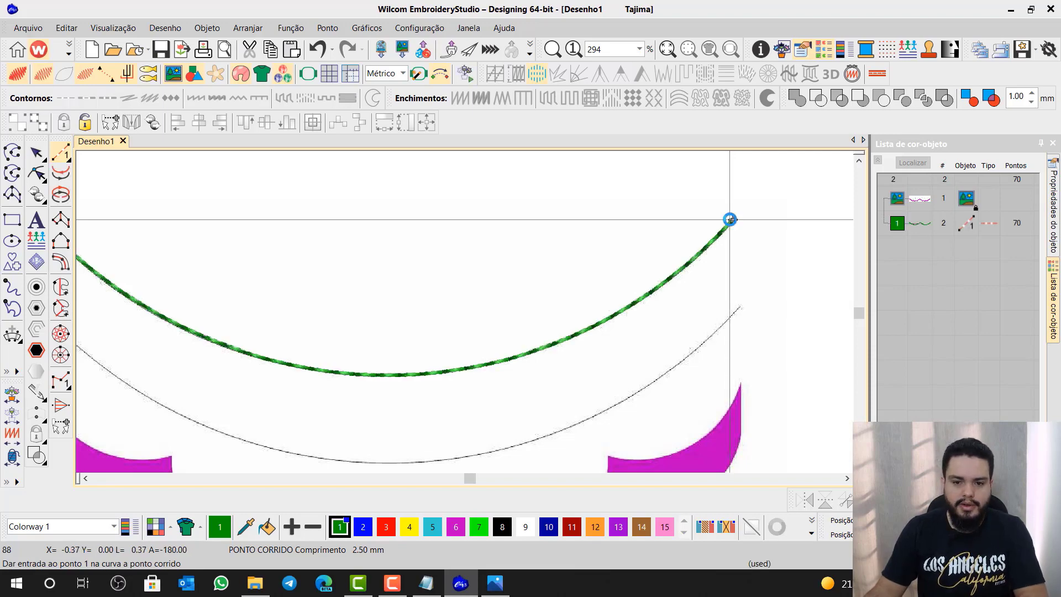
scroll(733, 219, "down", 5)
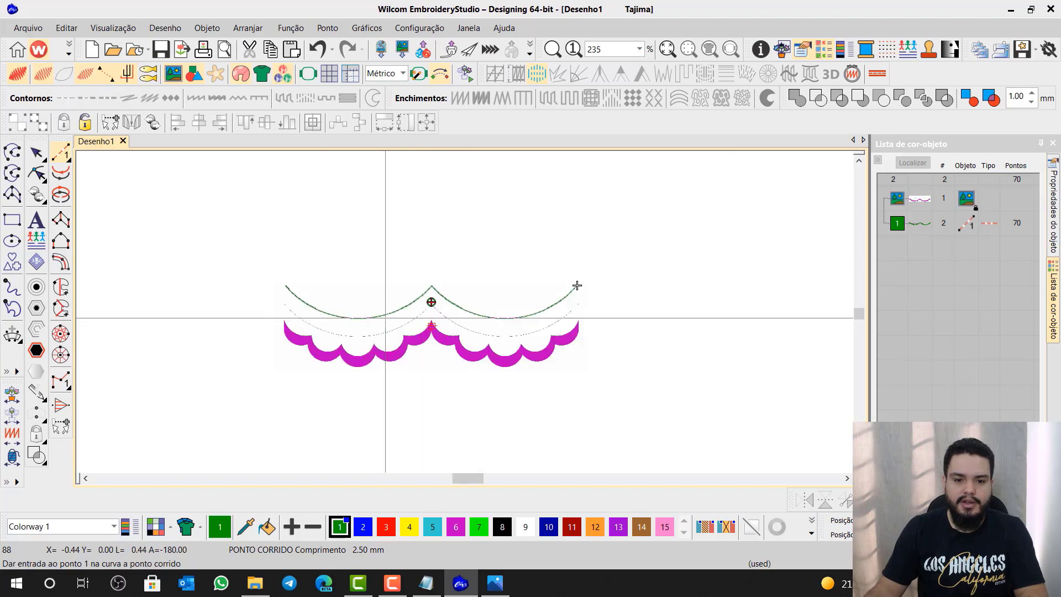
scroll(577, 286, "up", 3)
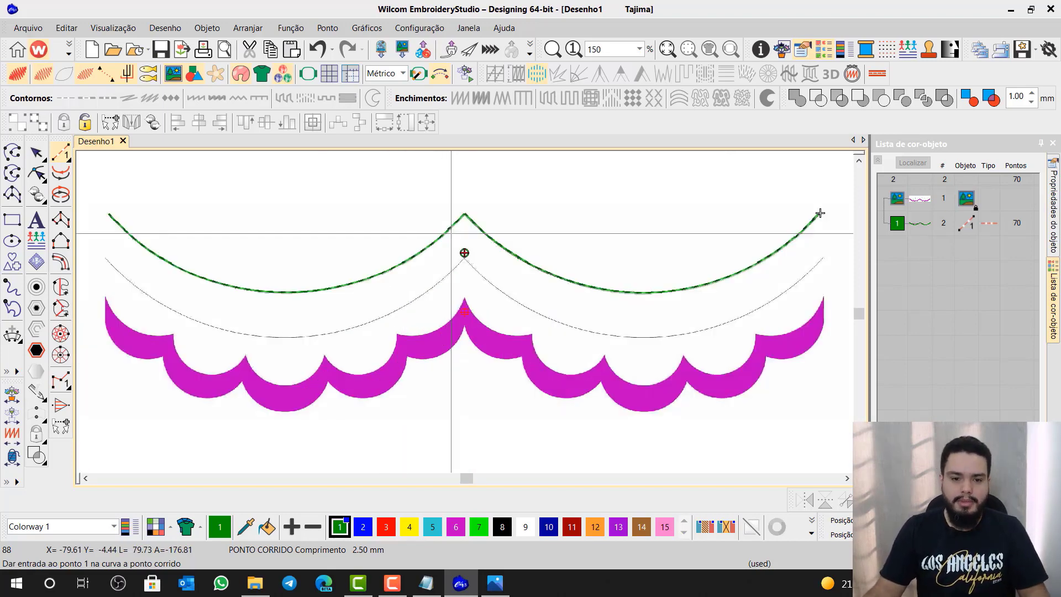
key("Escape")
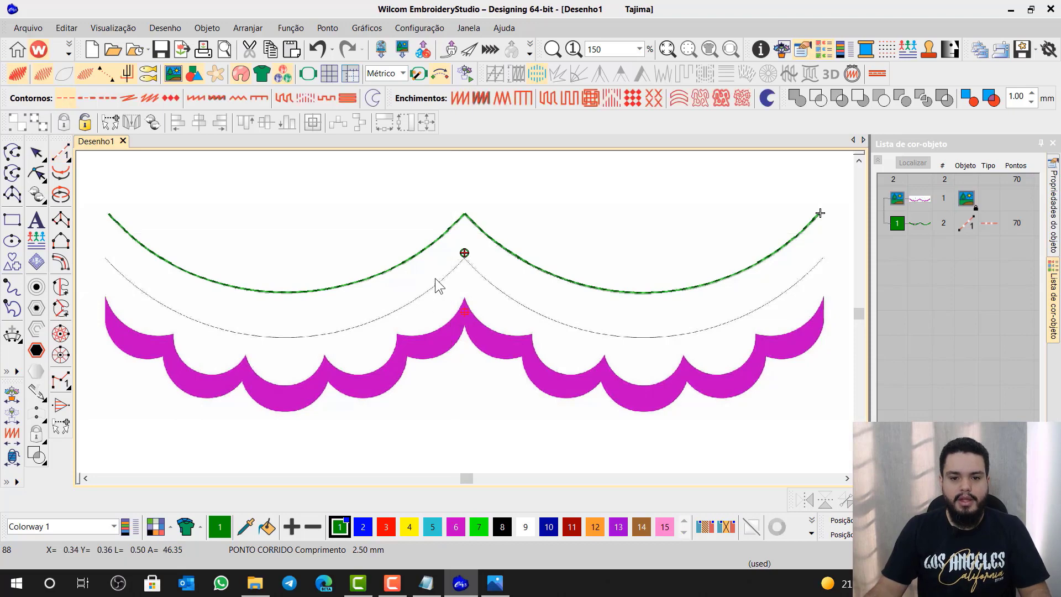
- Duplicate the upper running stitch line and move the copy straight down onto the second reference line
left_click(472, 226)
key("ctrl+d")
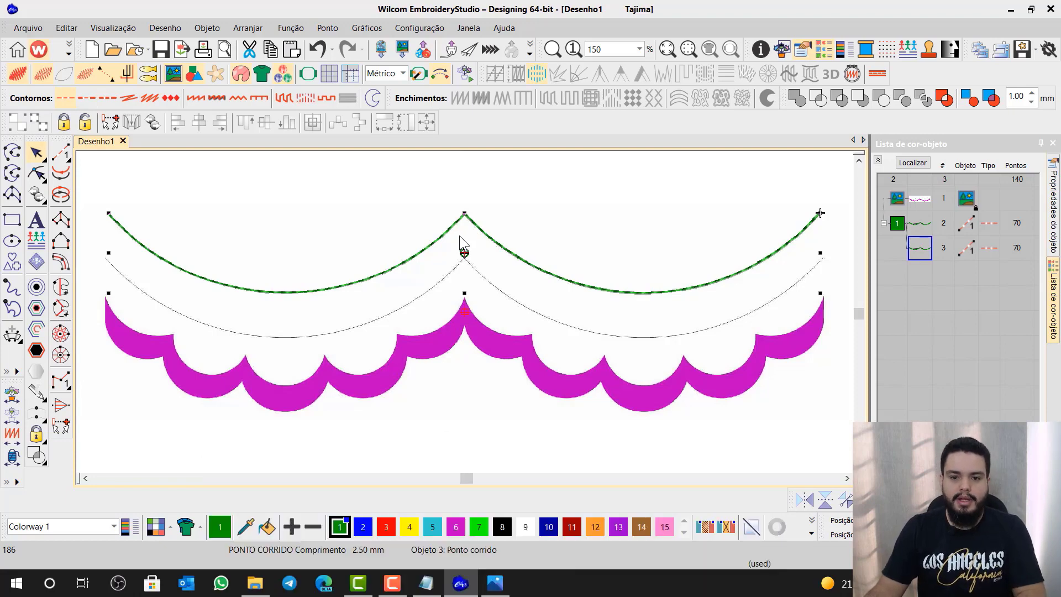
key("Down")
key("Down")
key("Down")
key("Down")
key("Down")
key("Down")
key("Down")
key("Down")
key("Down")
key("Down")
key("Down")
key("Down")
key("Down")
key("Down")
key("Down")
key("Down")
key("Down")
key("Down")
key("Down")
key("Down")
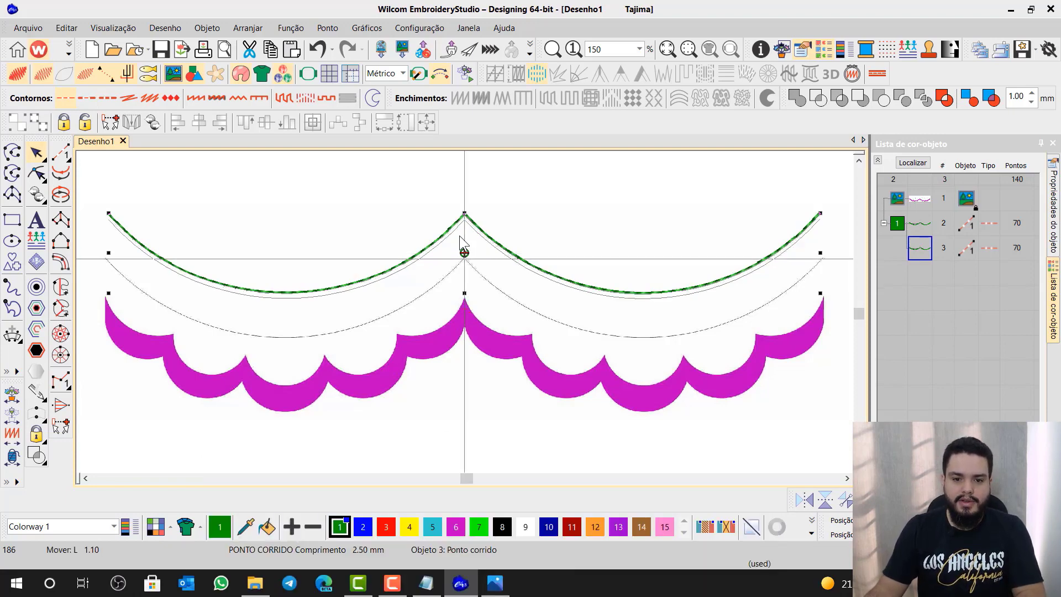
key("Down")
key("Down")
key("Down")
key("Down")
key("Down")
key("Down")
key("Down")
key("Down")
key("Down")
key("Down")
key("Down")
key("Down")
key("Down")
key("Down")
key("Down")
key("Down")
key("Down")
key("Down")
key("Down")
key("Down")
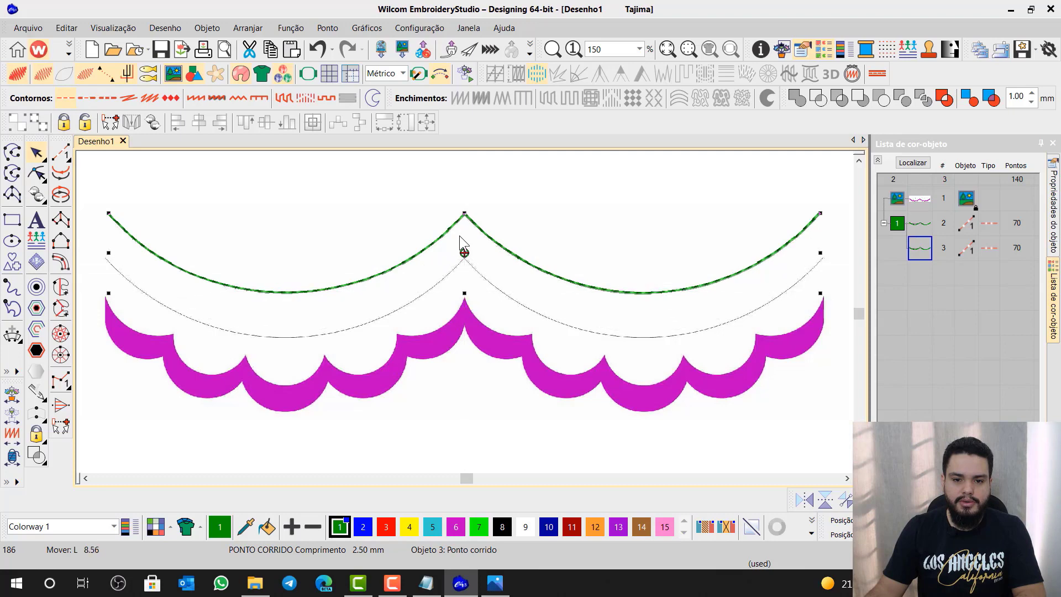
key("Down")
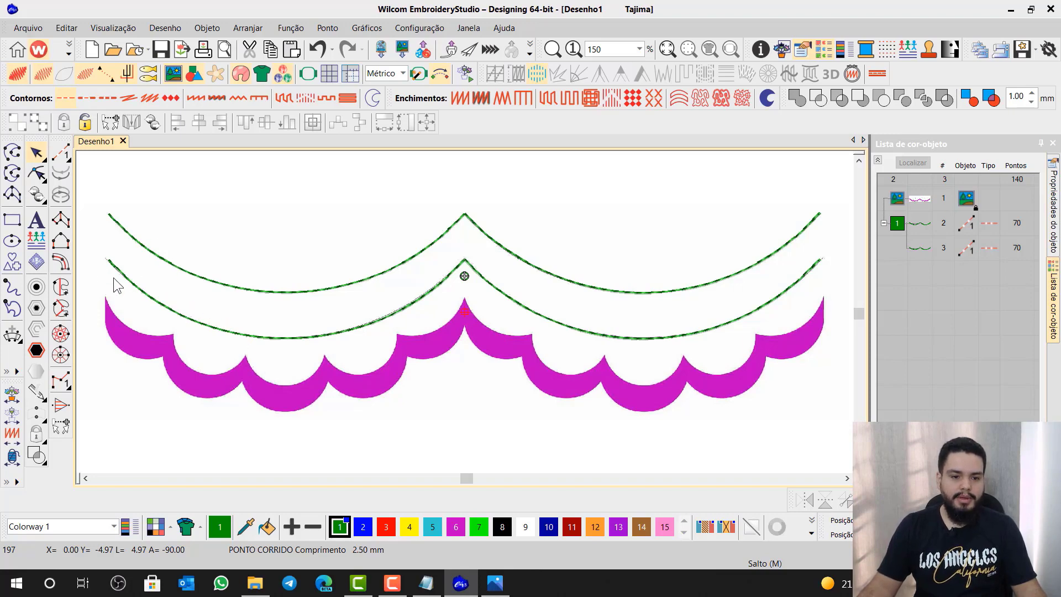
- Start a Tatami fill outline at the scallop border's left tip and trace the first scallop's upper edge to its inner corner
left_click(63, 318)
scroll(465, 312, "up", 2)
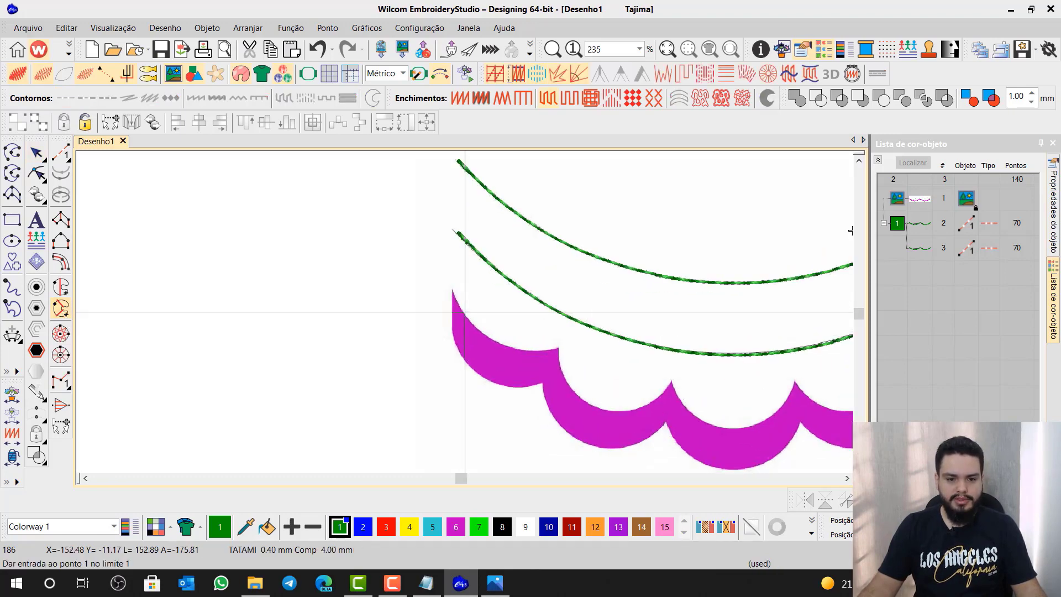
scroll(465, 312, "up", 5)
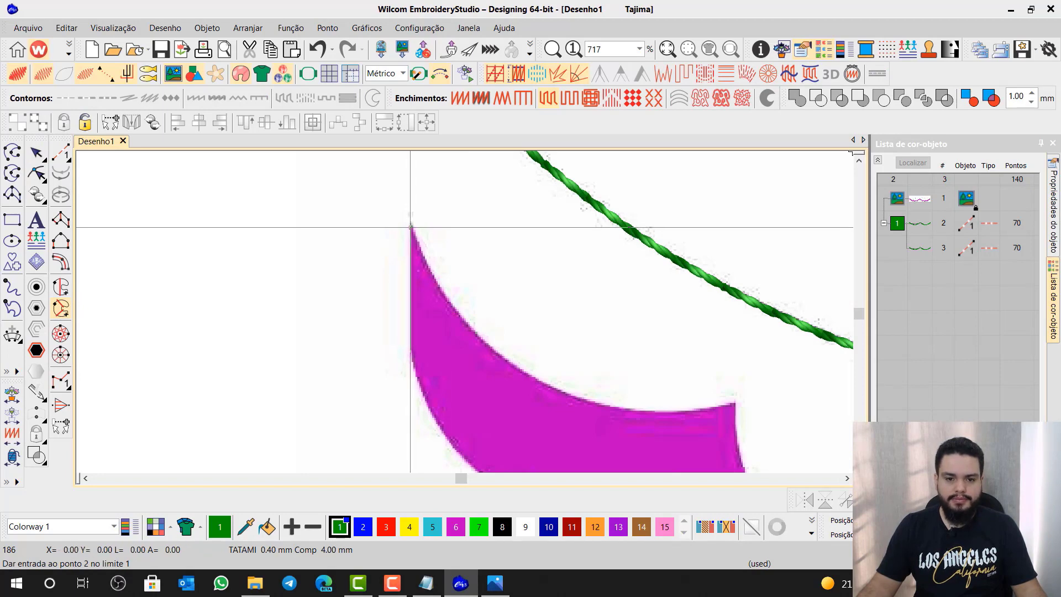
left_click(454, 311)
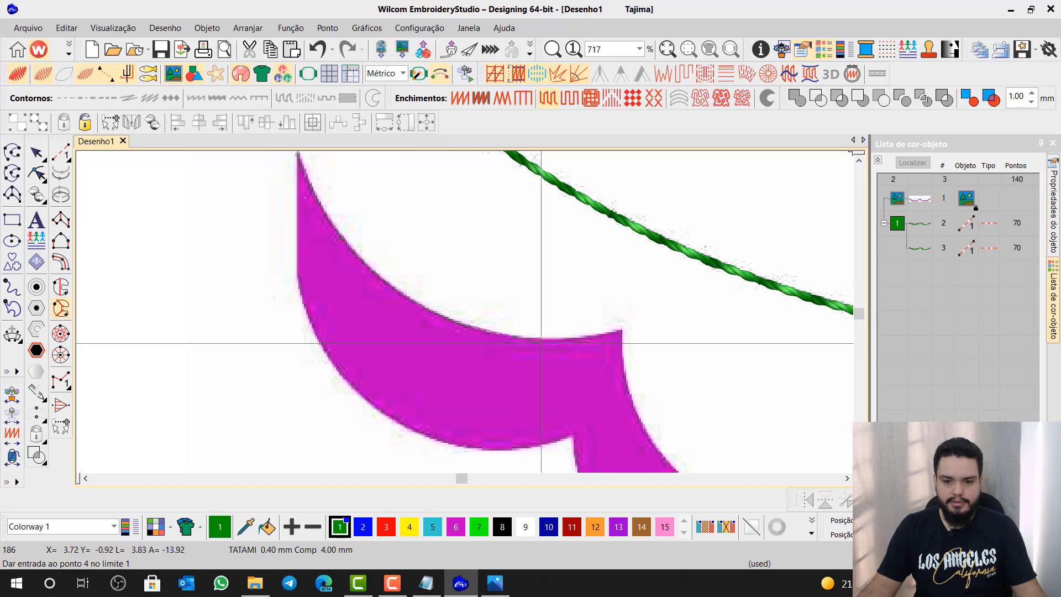
left_click(548, 338)
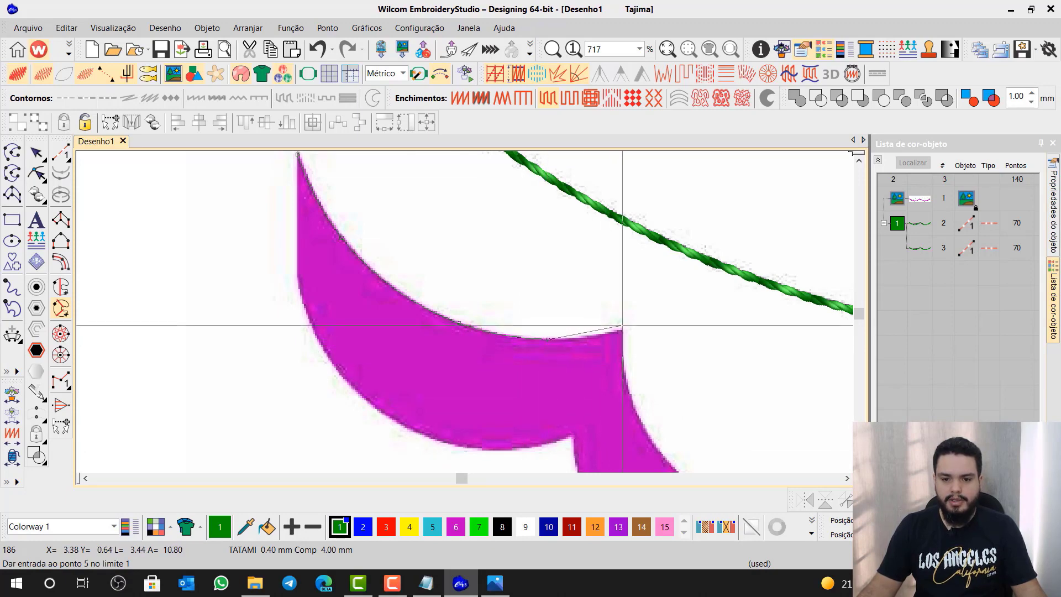
left_click(620, 330)
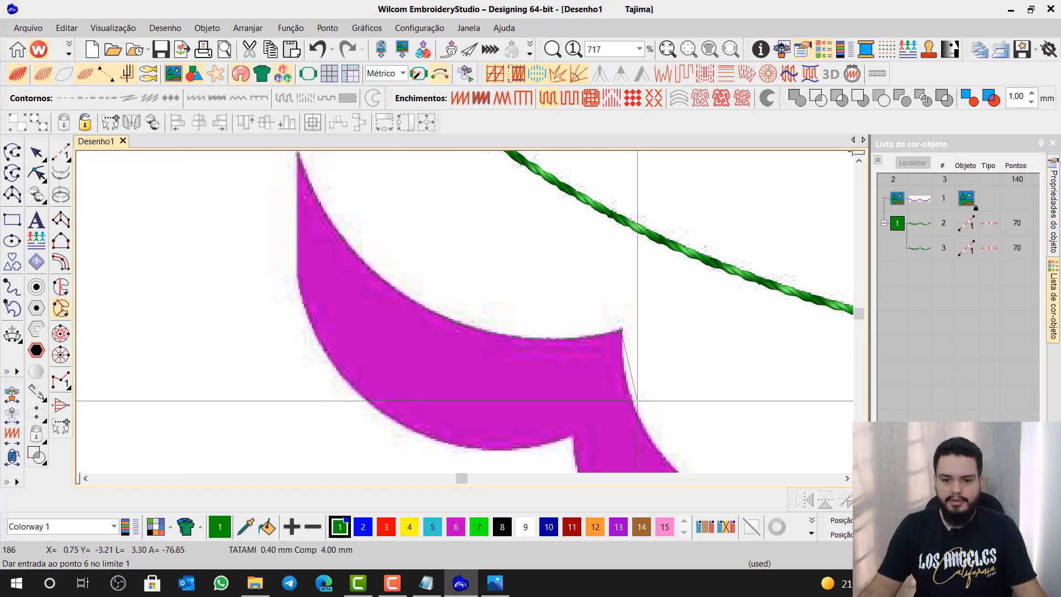
- Continue the fill outline along the upper edges of the left half's second and third scallops, following the curves and pointed peak
left_click(638, 421)
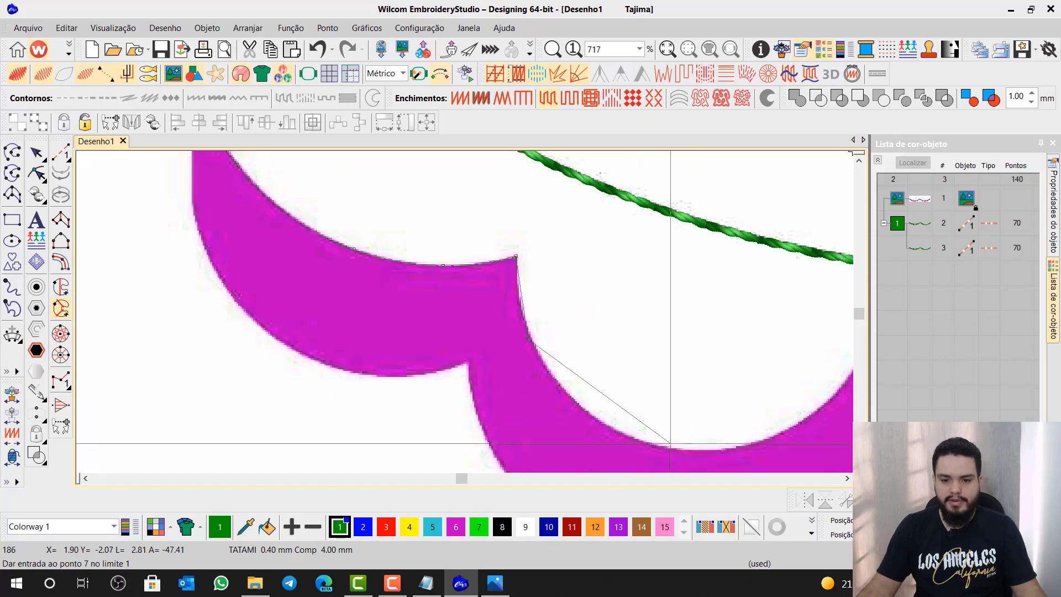
left_click(655, 443)
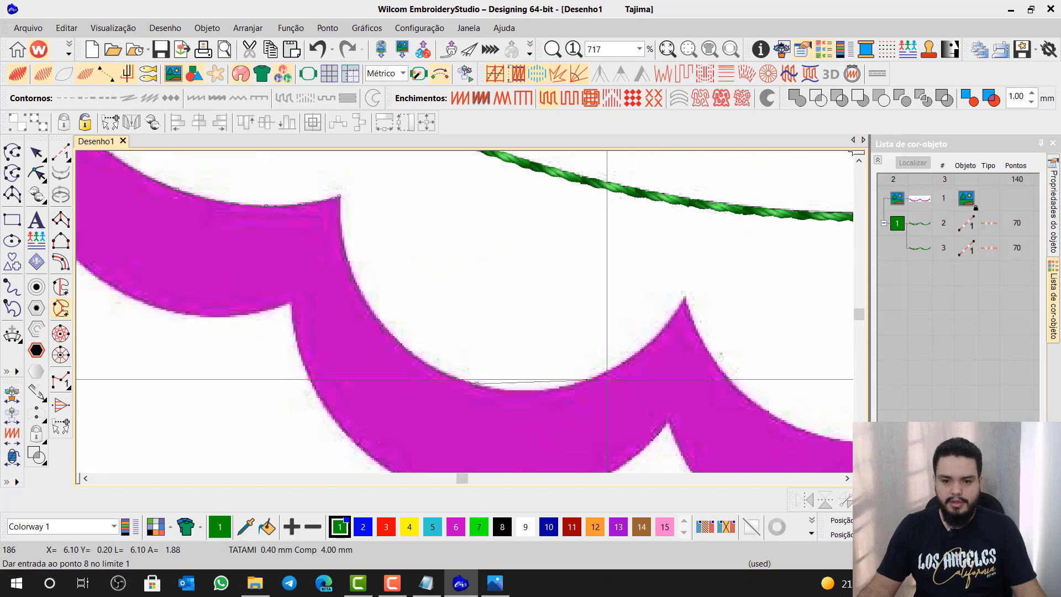
left_click(600, 379)
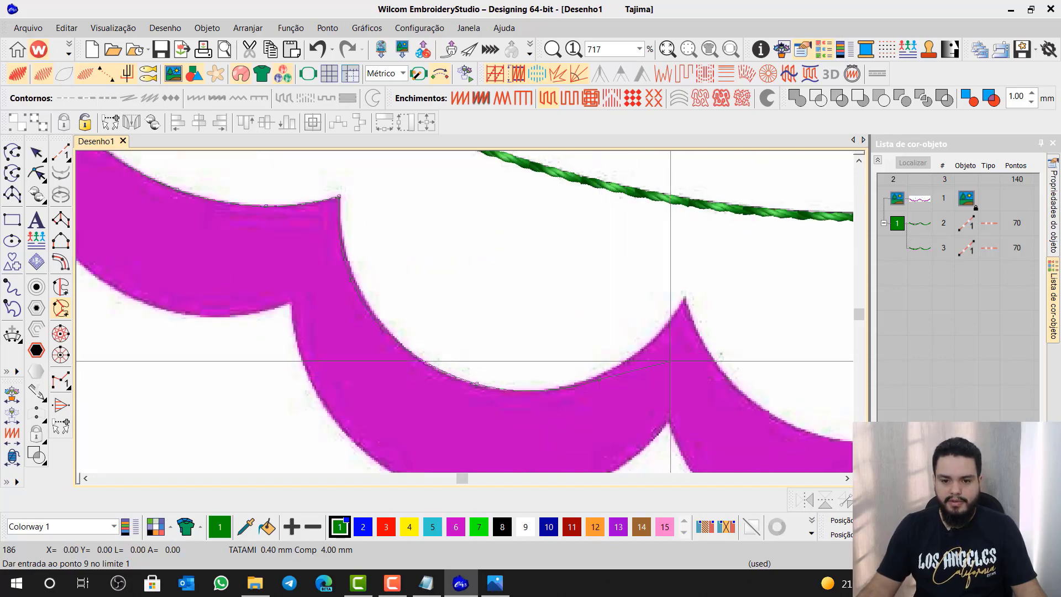
left_click(685, 297)
left_click(749, 402)
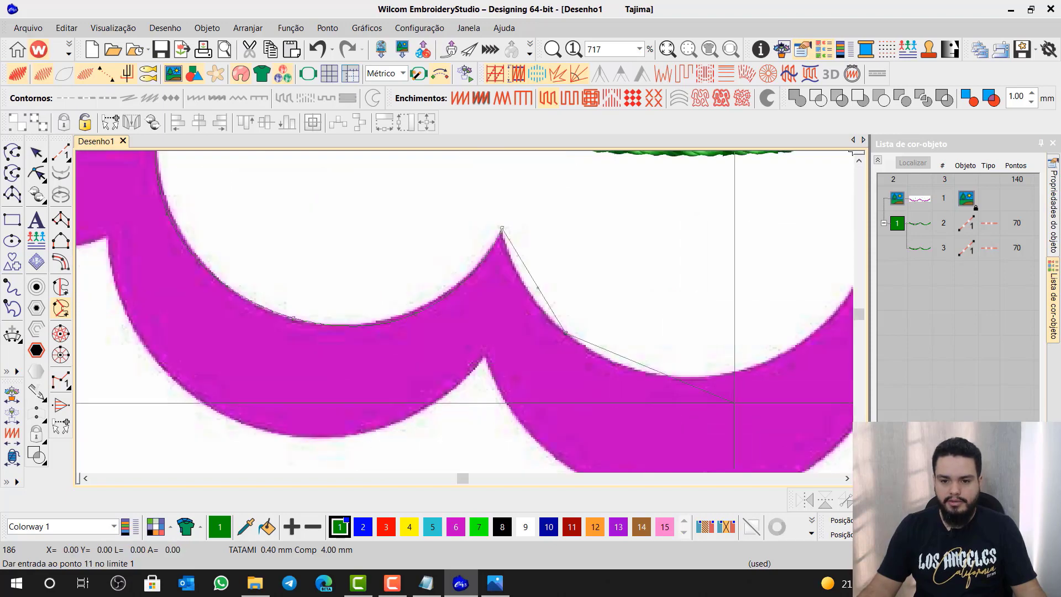
left_click(752, 367)
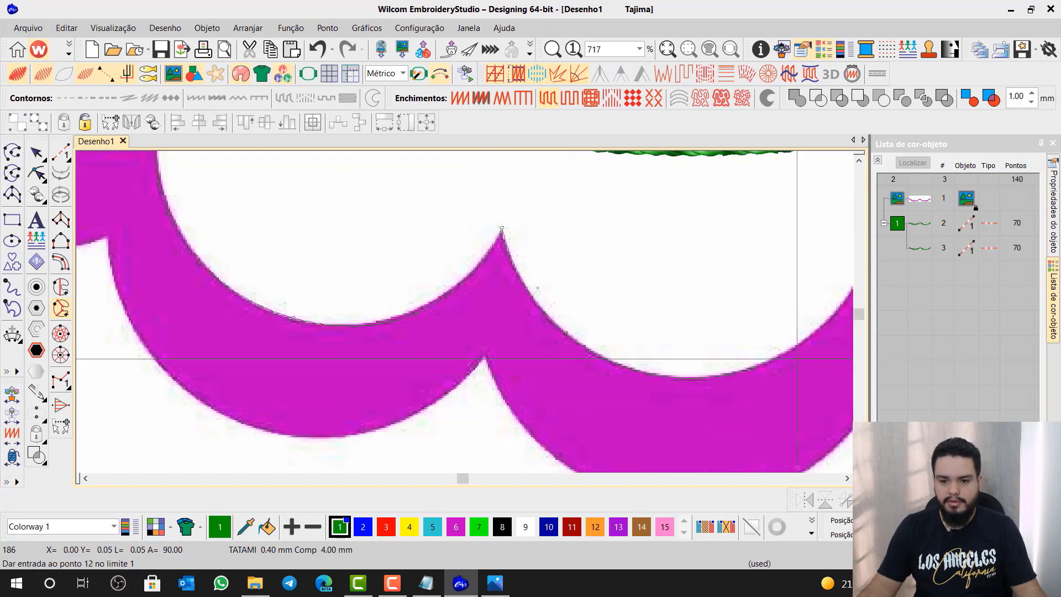
left_click(677, 274)
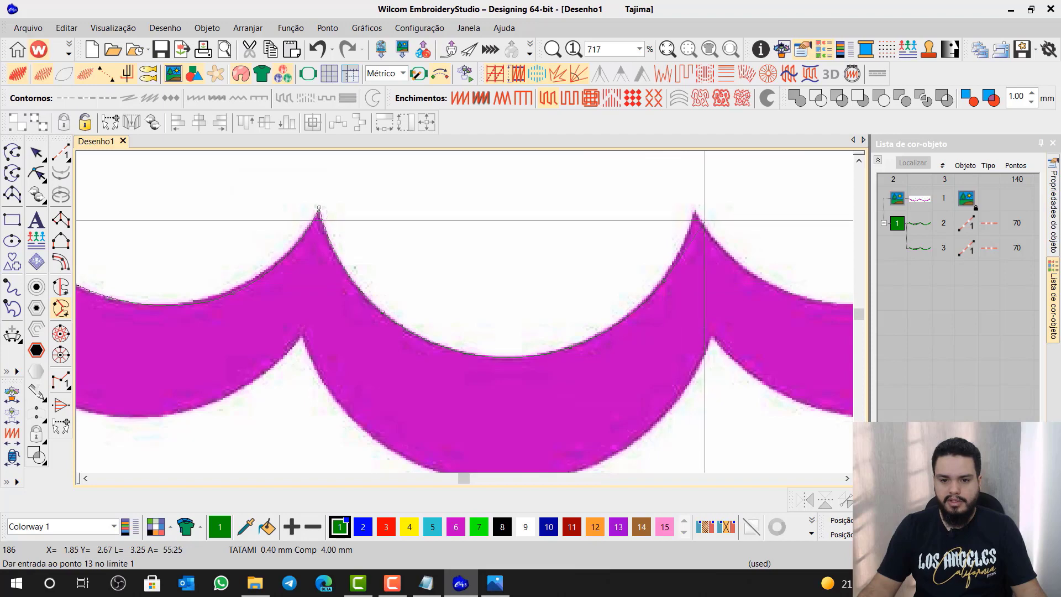
- Trace the upper edges of the left half's fourth and fifth scallops up to the border's central peak
left_click(789, 292)
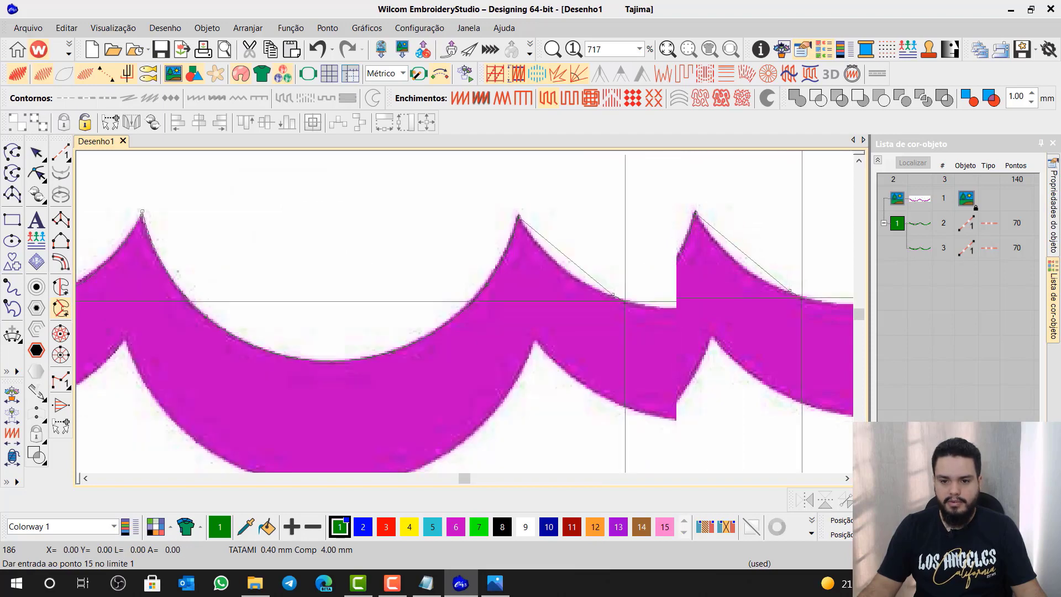
left_click(785, 274)
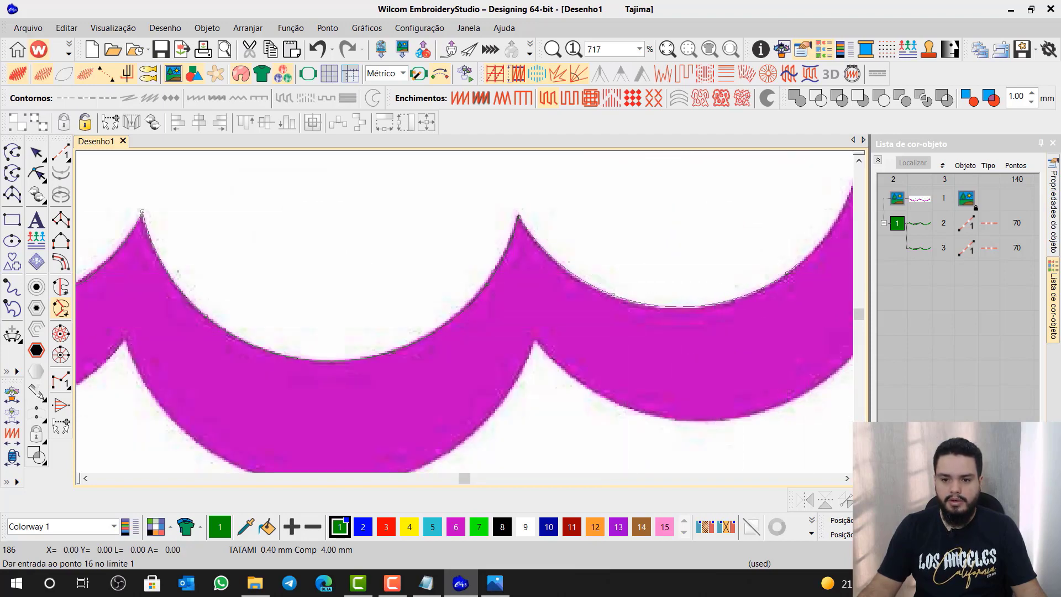
left_click(677, 209)
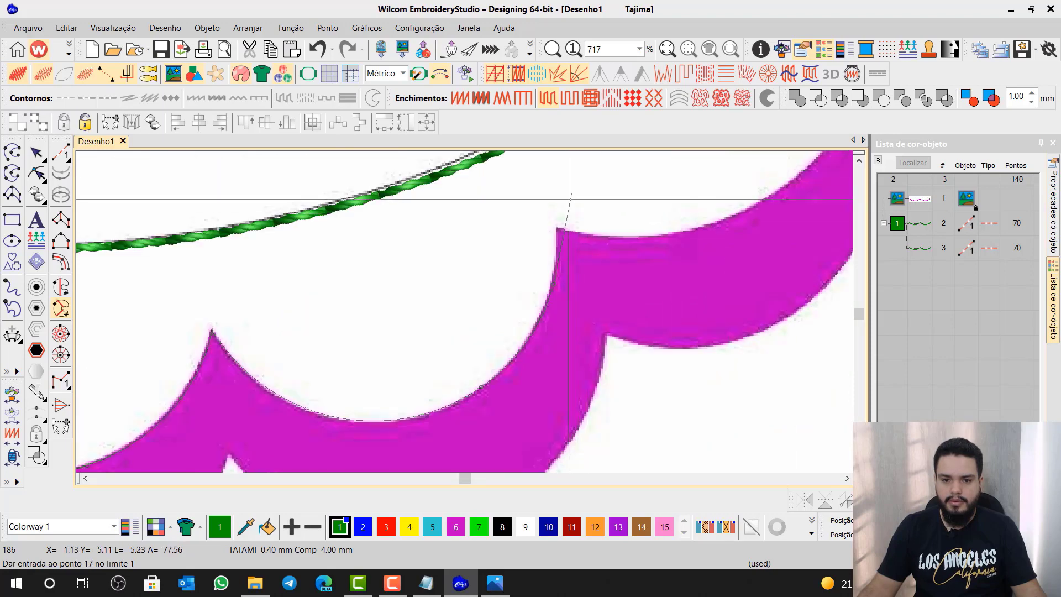
left_click(557, 225)
left_click(644, 239)
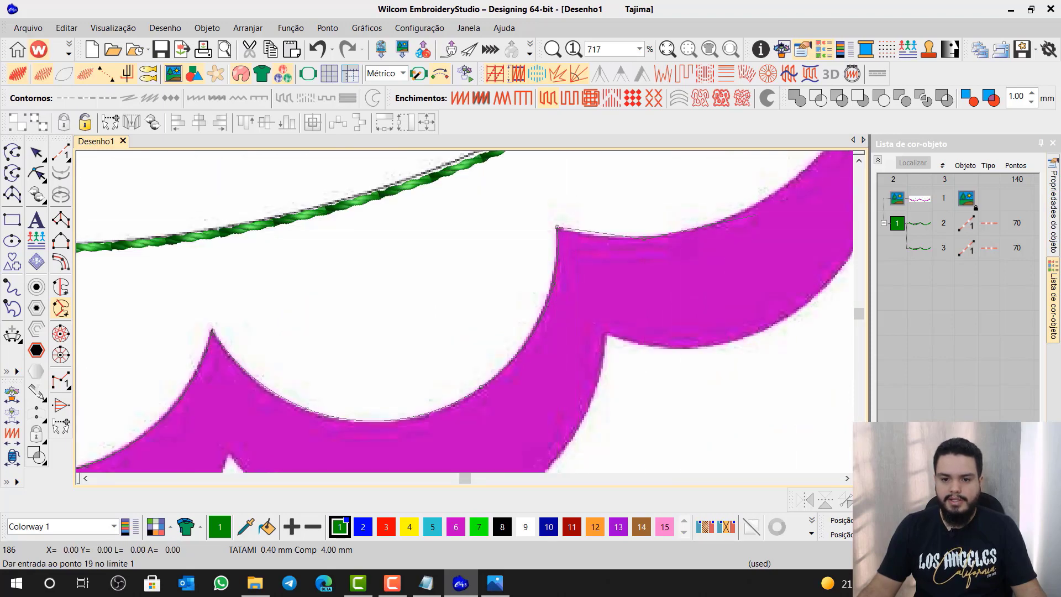
left_click(791, 176)
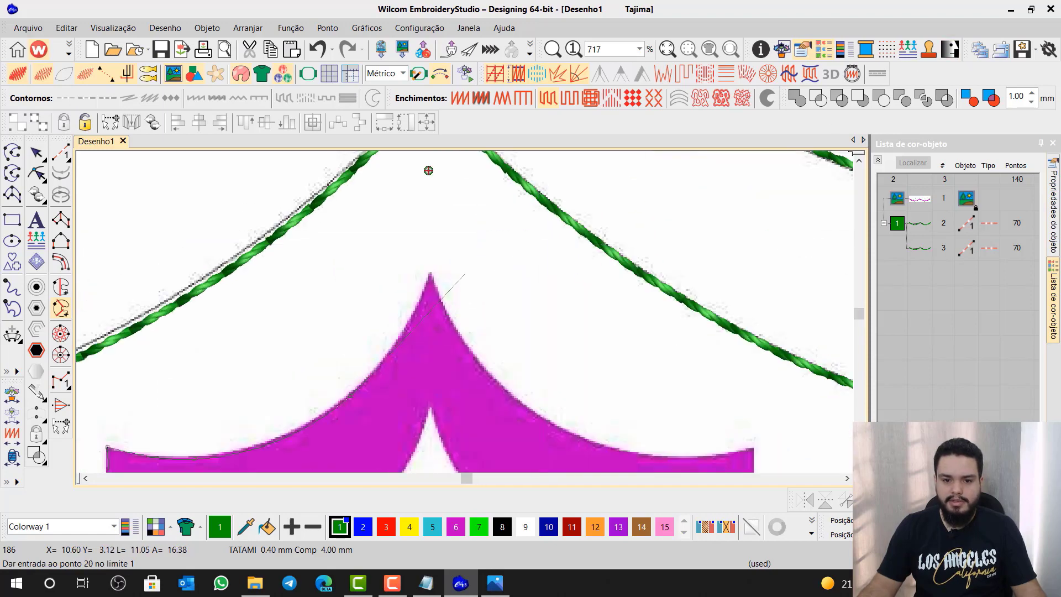
left_click(432, 269)
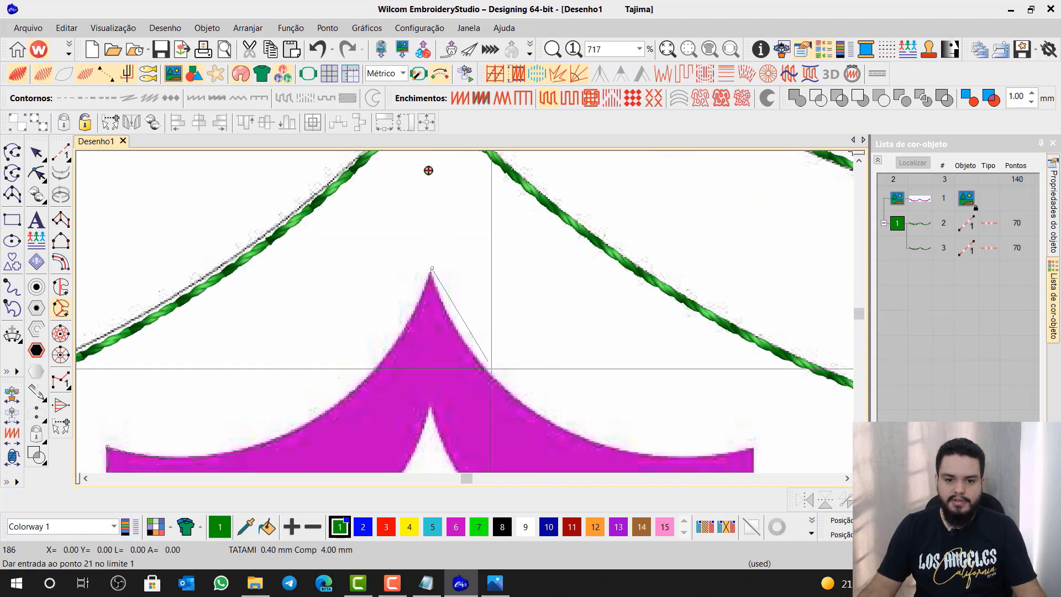
- Trace the upper edges of the first two scallops in the border's right half, starting from the central peak
left_click(495, 379)
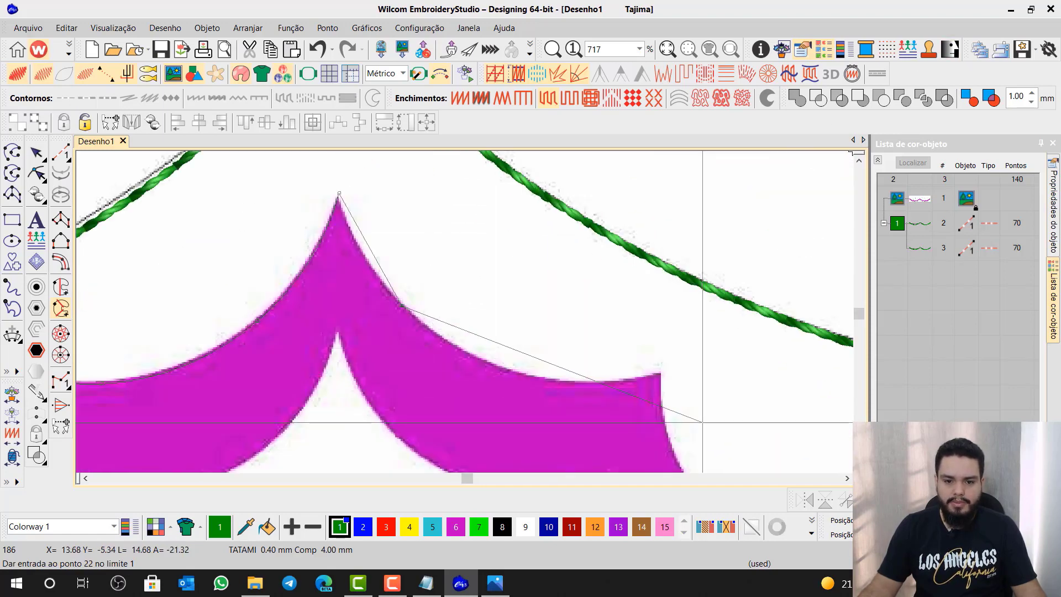
left_click(535, 376)
left_click(660, 369)
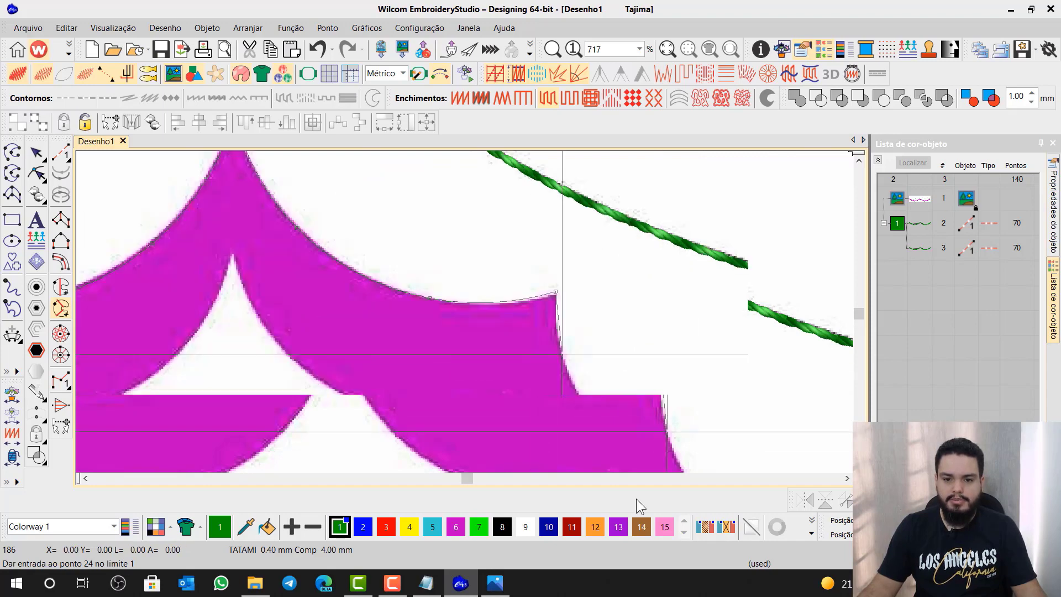
left_click(532, 354)
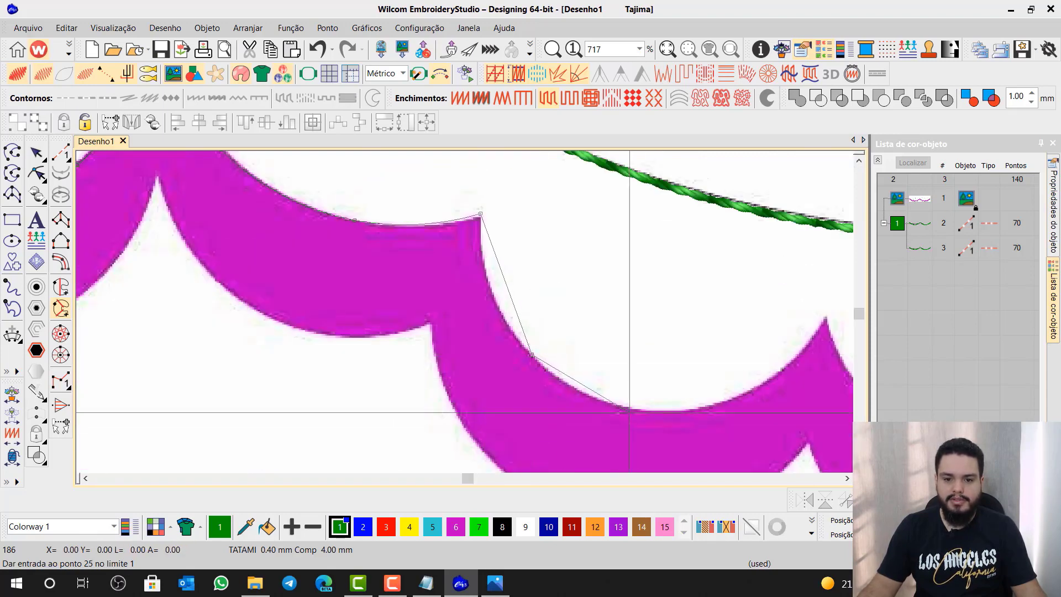
left_click(670, 411)
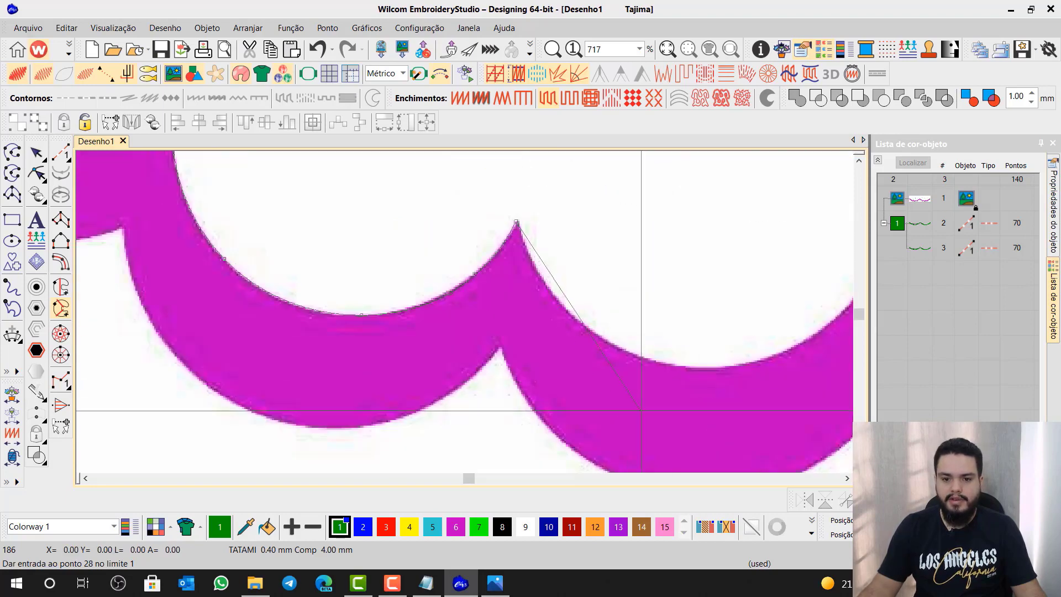
- Trace the upper edges of the right half's third and fourth scallops to the corner before the last scallop, removing the misplaced point there
left_click(605, 340)
left_click(720, 367)
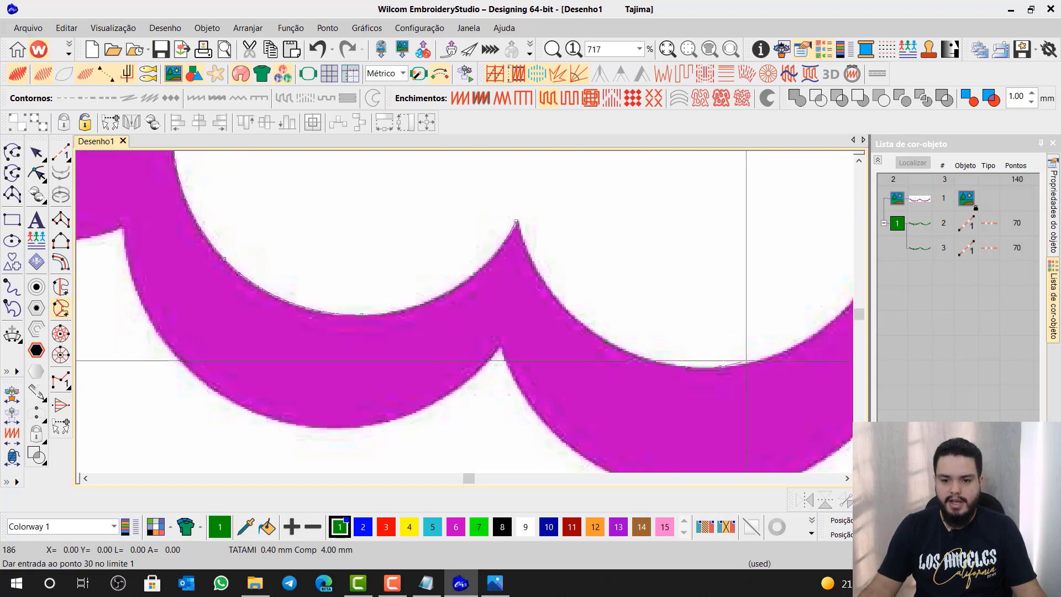
left_click(825, 326)
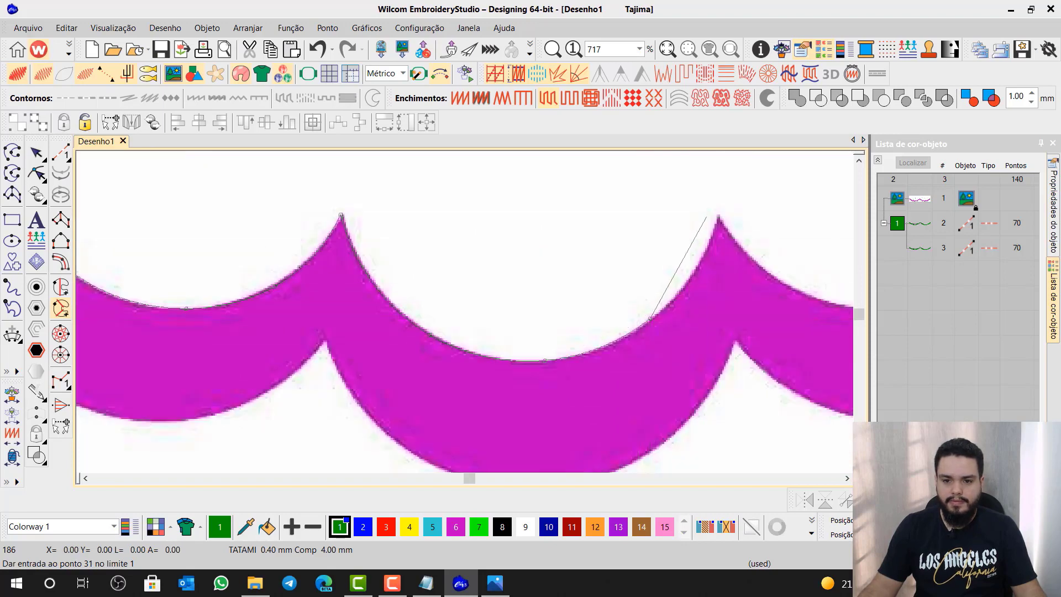
left_click(718, 216)
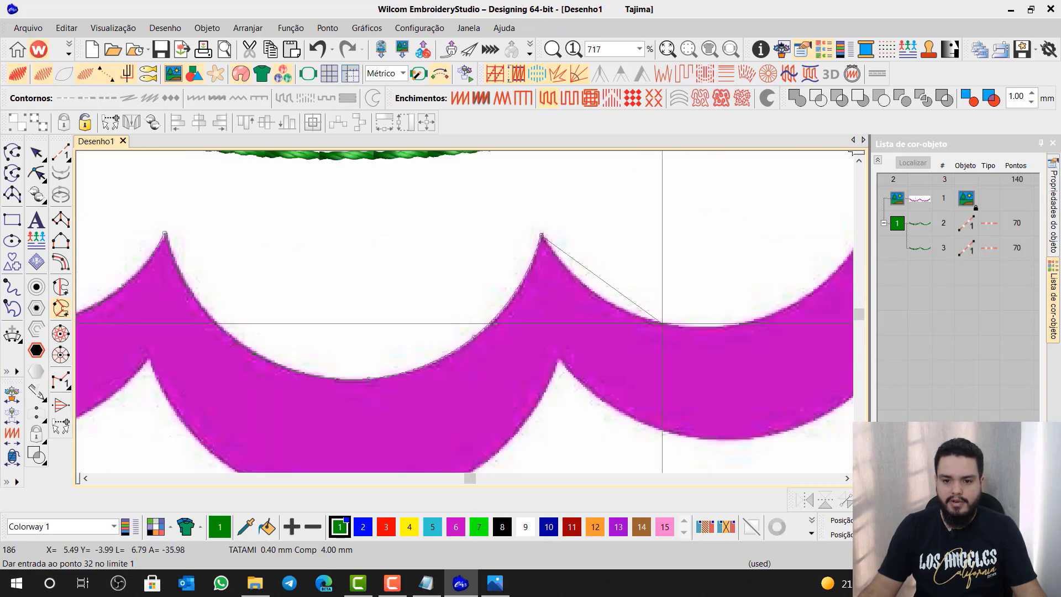
left_click(805, 297)
left_click(851, 266)
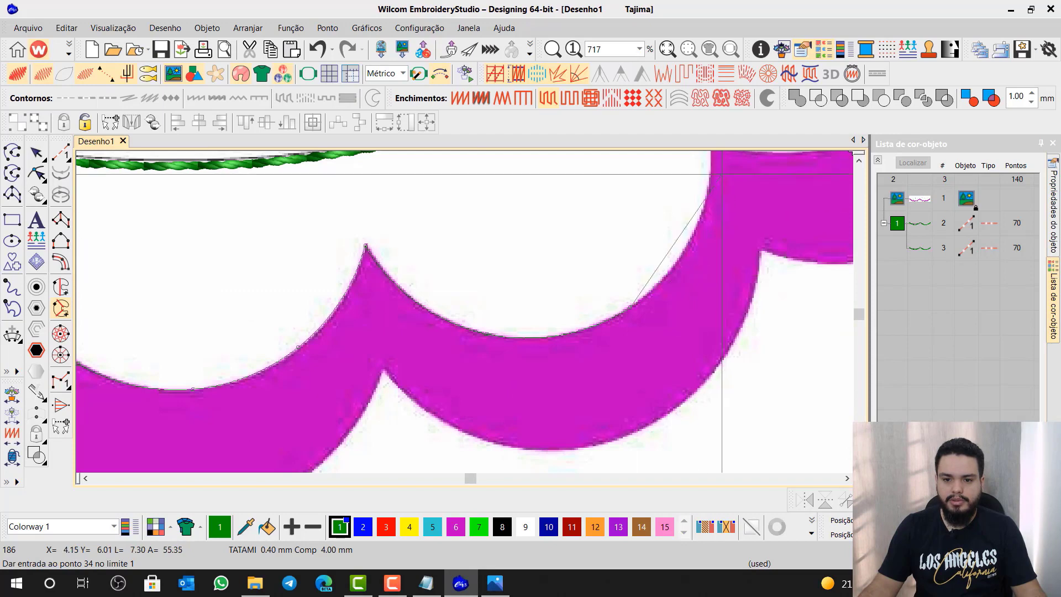
left_click(703, 203)
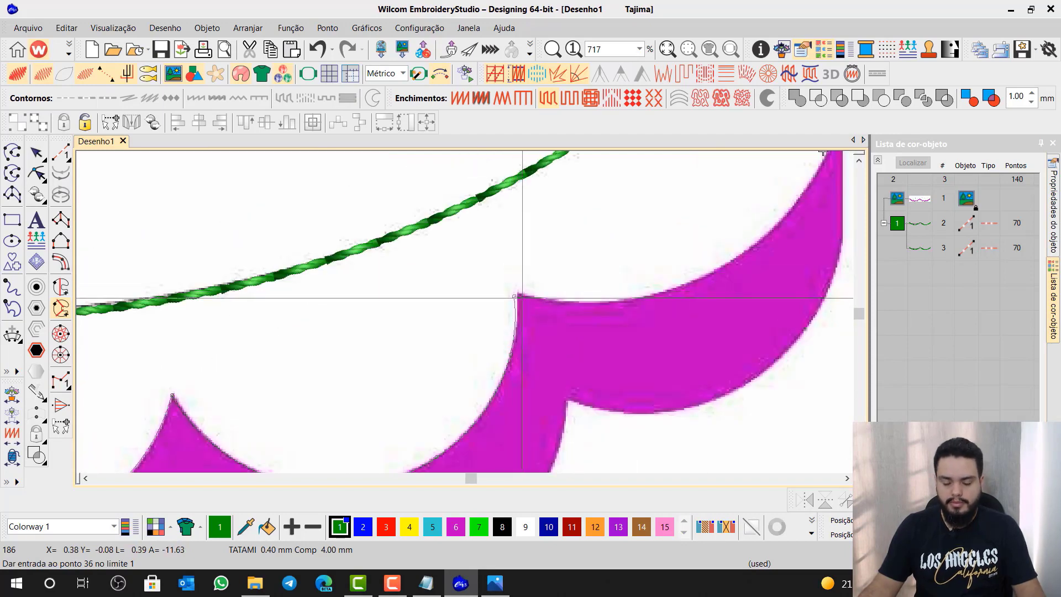
key("BackSpace")
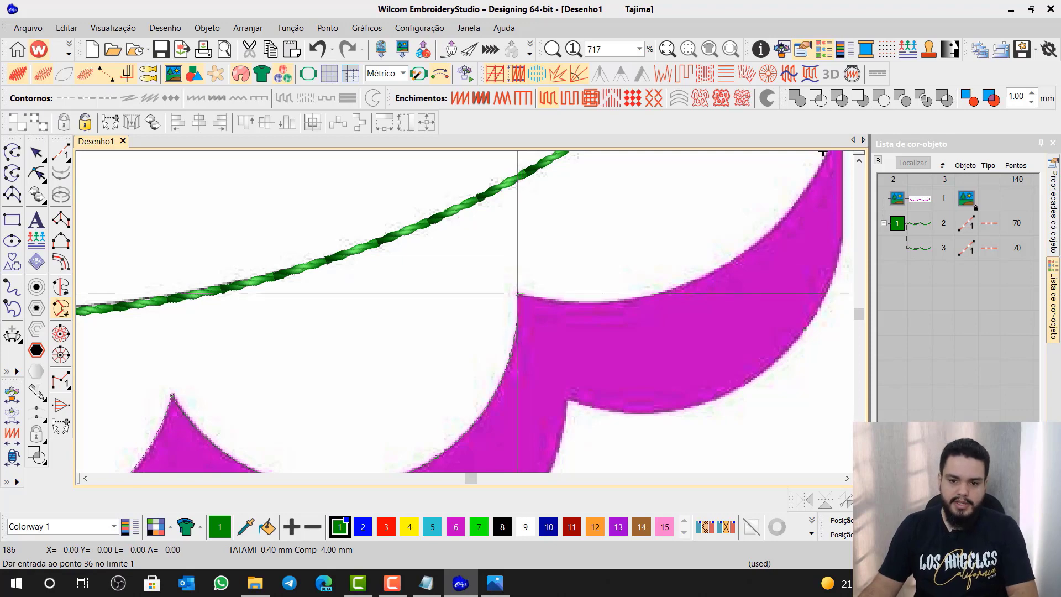
- Trace the last scallop's upper edge to the border's right outer tip and set a corner point there
left_click(598, 302)
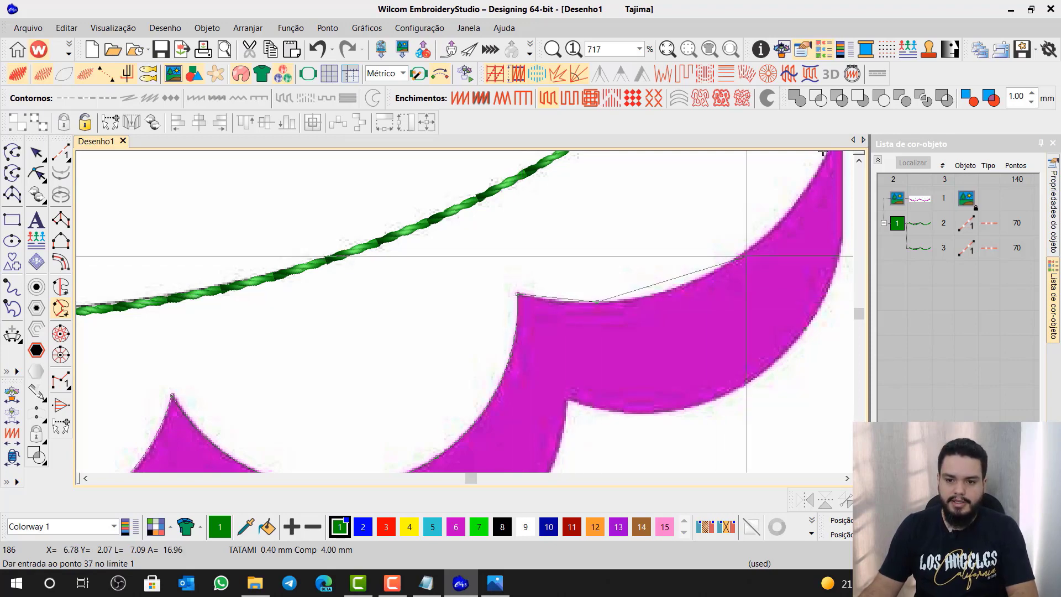
left_click(746, 255)
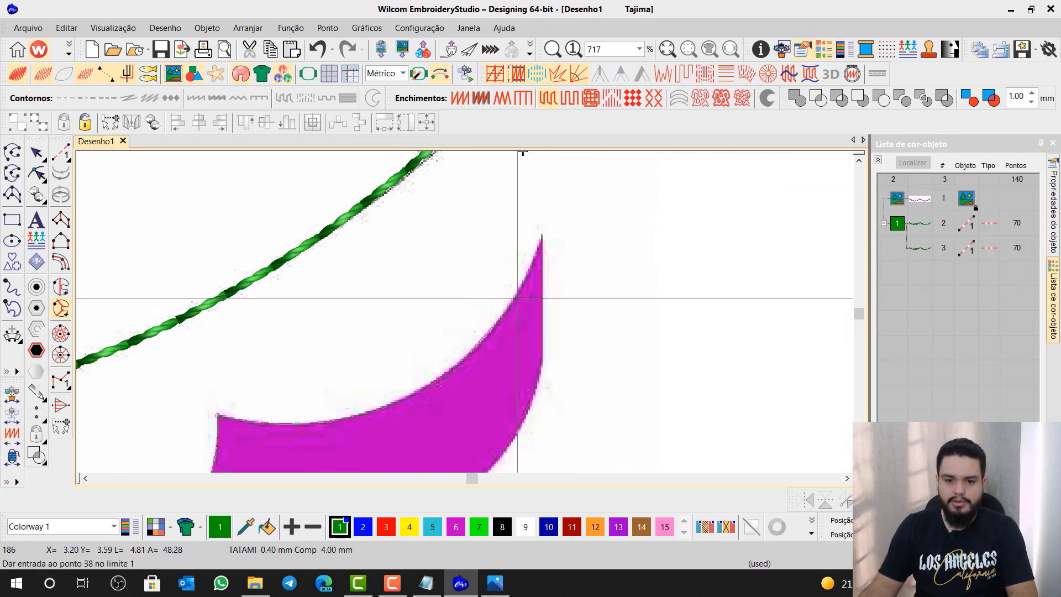
left_click(541, 235)
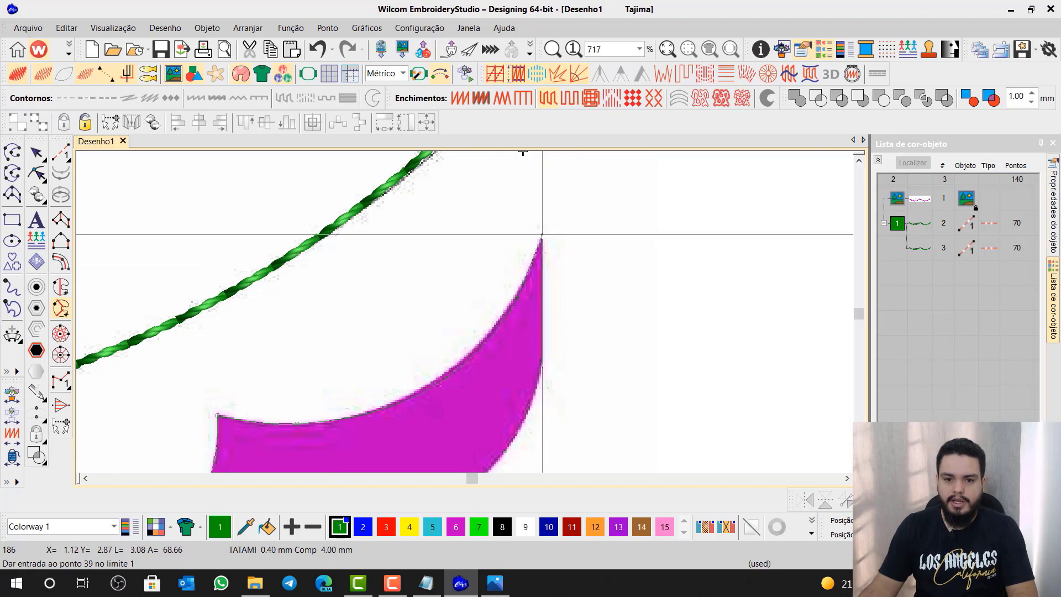
left_click(541, 235)
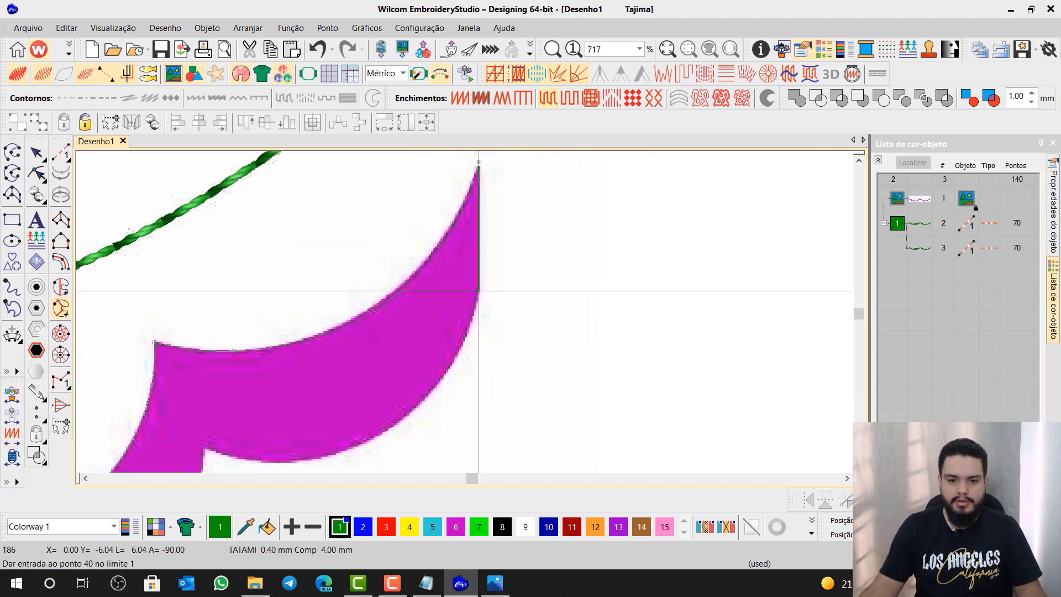
- Outline the straight outer edge at the border's right end and the last scallop's lower curve back to its inner notch
left_click(479, 285)
left_click(441, 381)
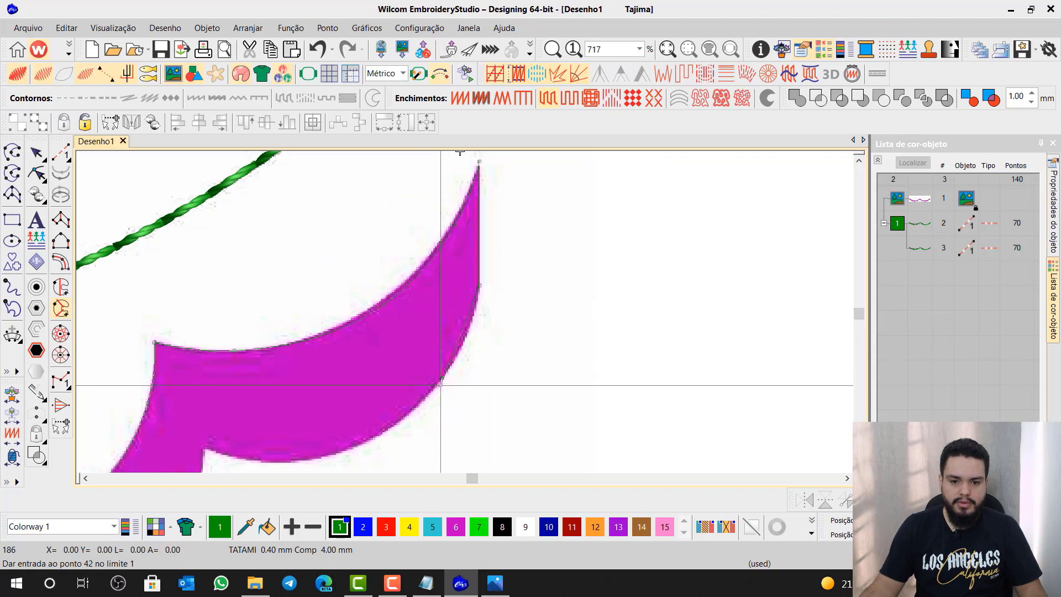
left_click(345, 390)
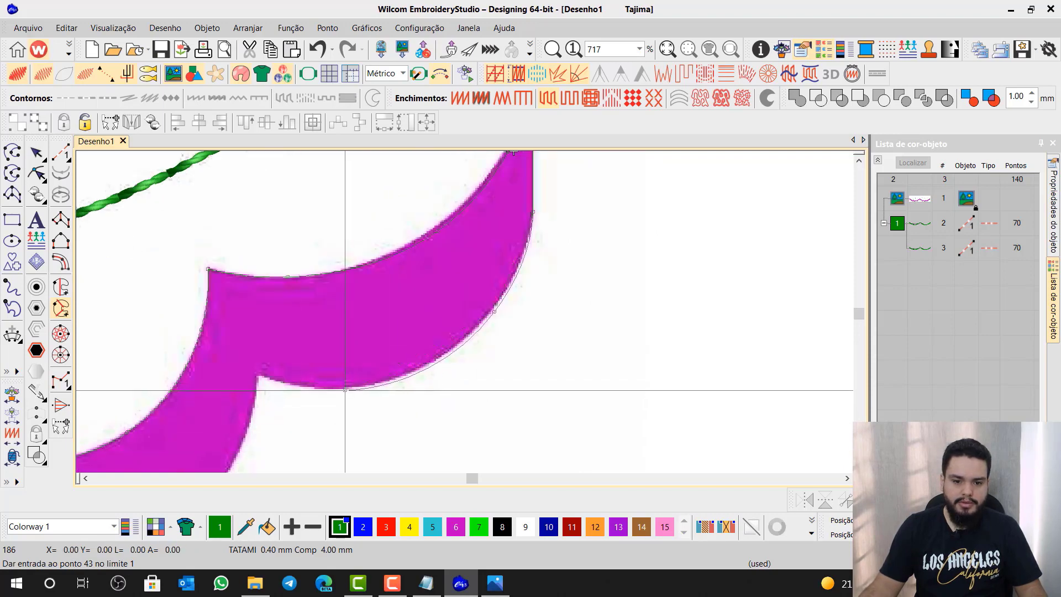
left_click(254, 378)
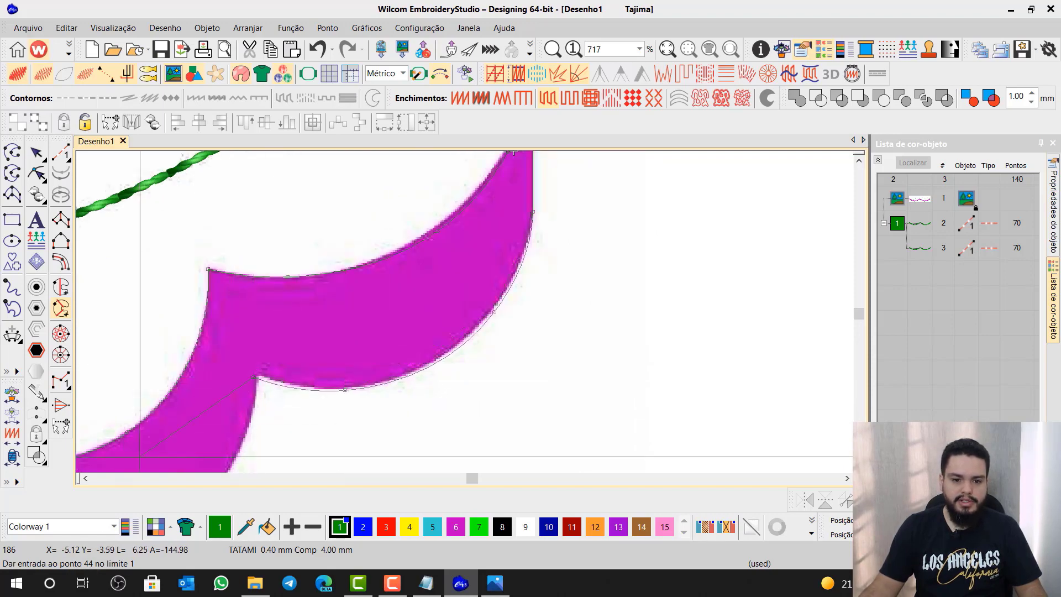
scroll(490, 315, "down", 1)
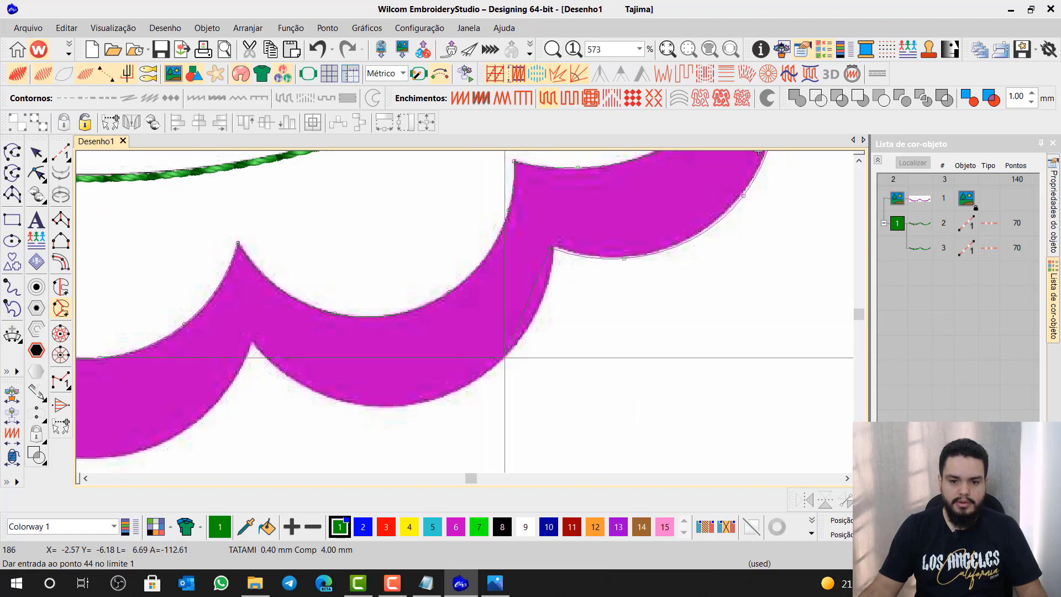
- Trace the lower curve of the right half's fourth scallop, from its outer notch to its inner notch
left_click(504, 356)
left_click(390, 407)
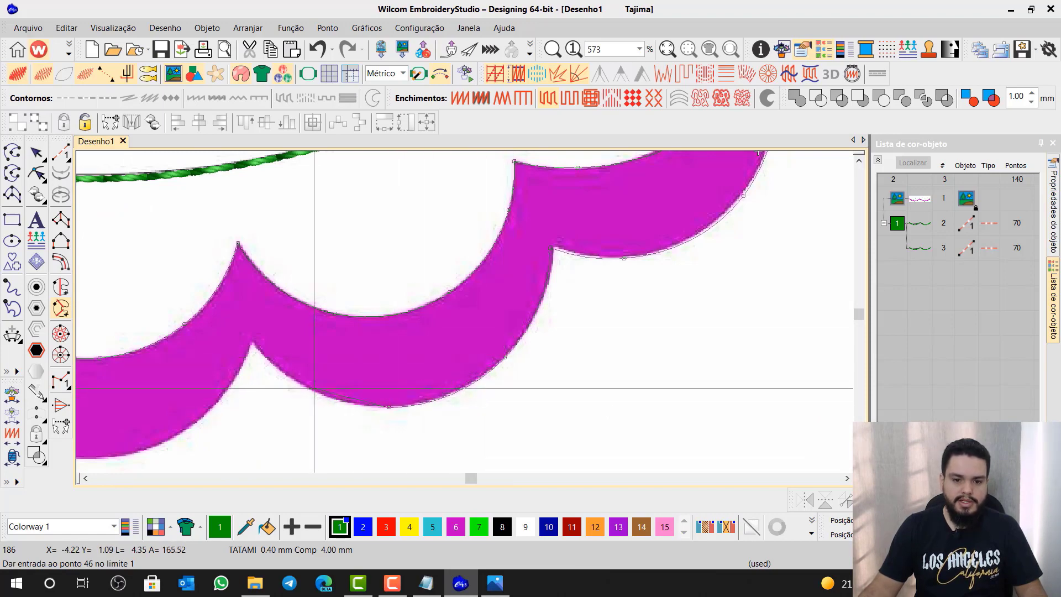
left_click(314, 388)
left_click(255, 343)
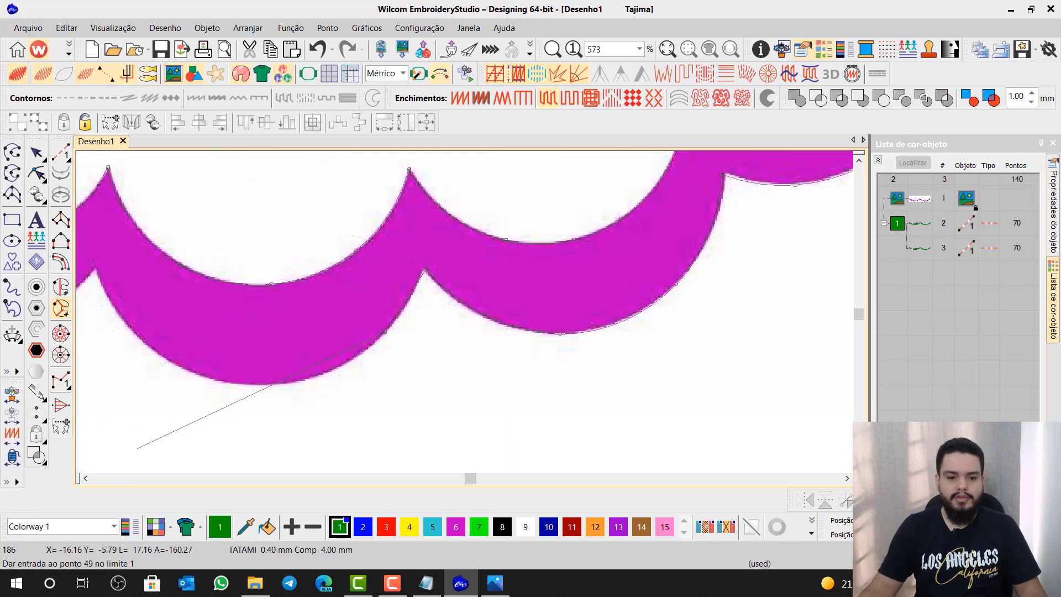
- Trace the lower curve of the right half's middle scallop to its inner notch, replacing the misplaced points along its inner side
left_click(249, 383)
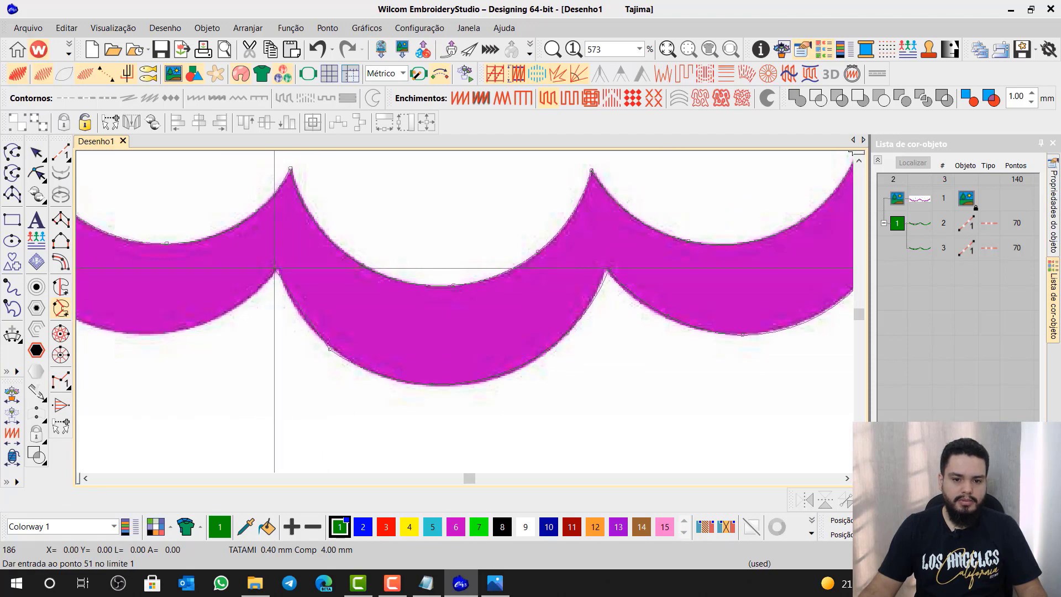
key("BackSpace")
key("BackSpace")
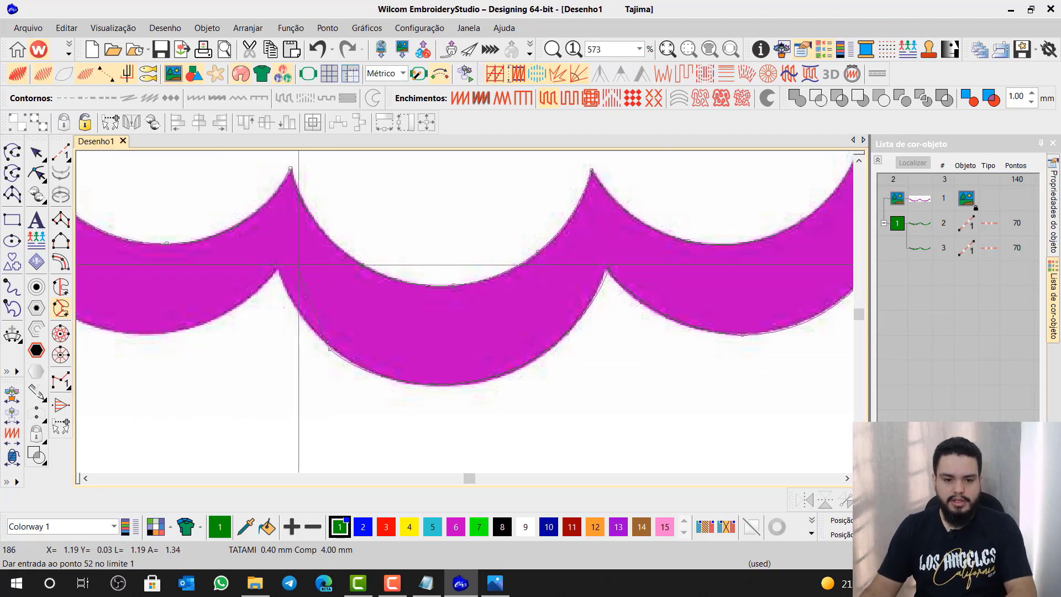
left_click(317, 334)
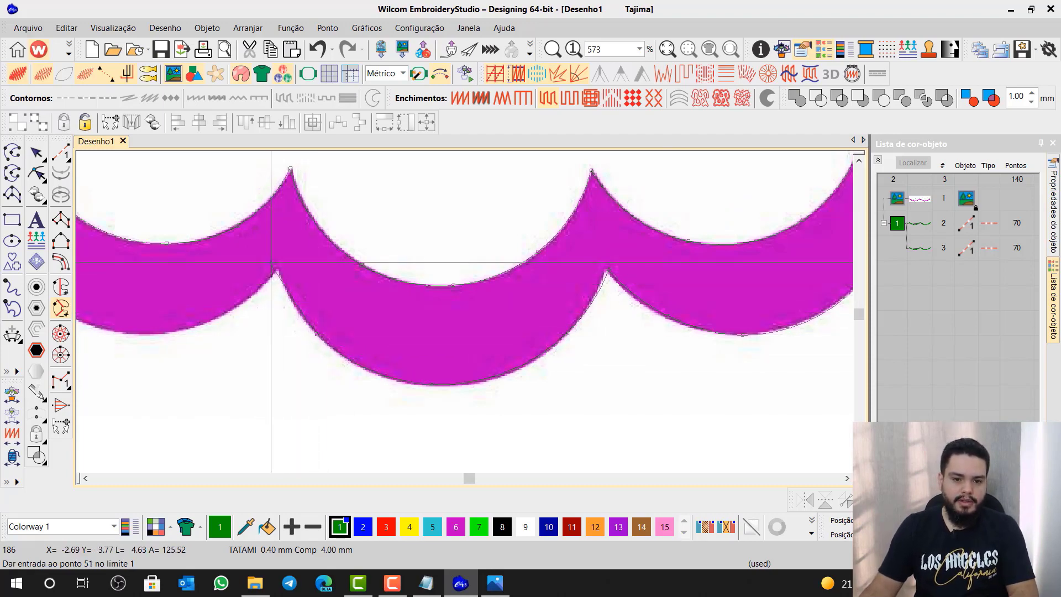
left_click(279, 270)
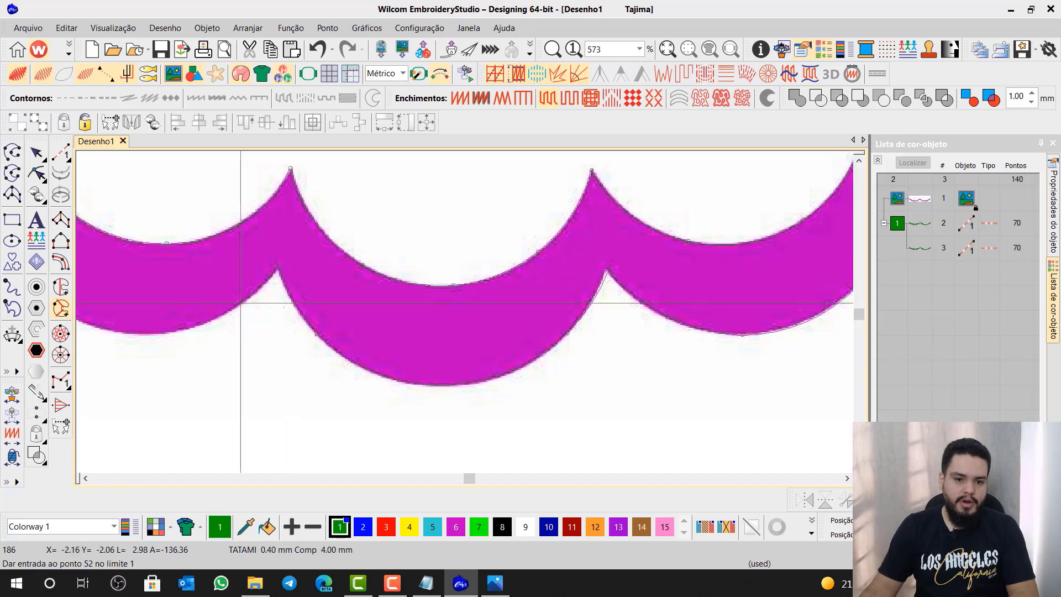
- Trace the lower curves of the right half's two innermost scallops up to the notch beneath the central peak
left_click(204, 325)
middle_click(91, 334)
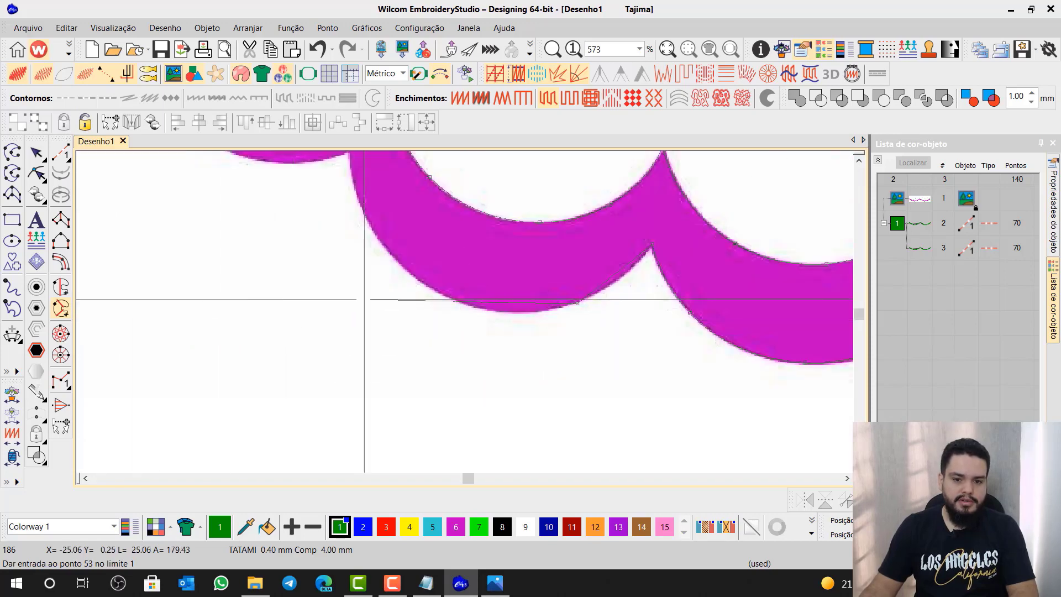
right_click(413, 276)
middle_click(365, 235)
left_click(441, 224)
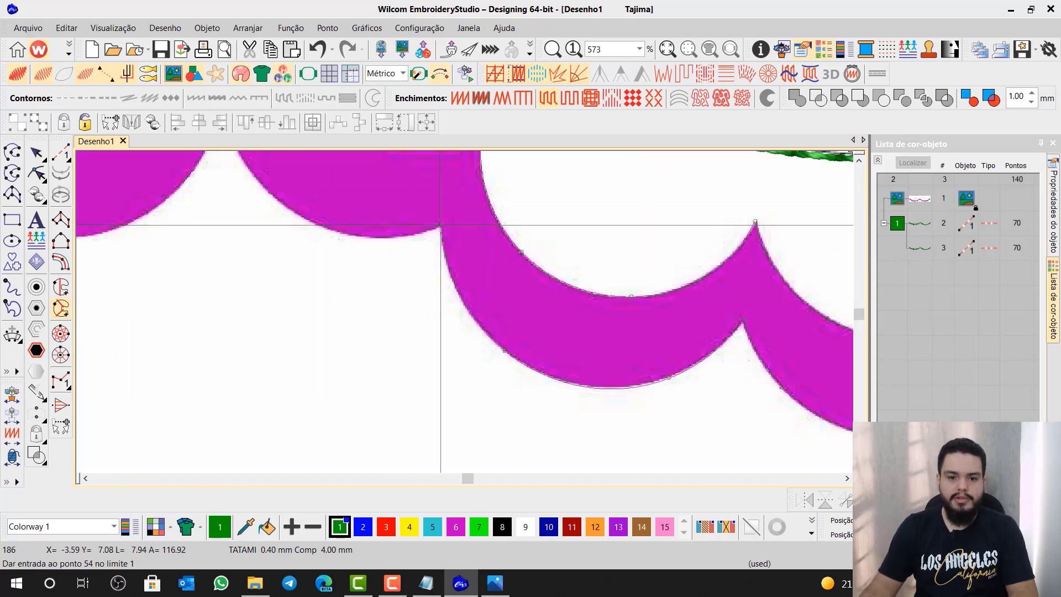
middle_click(344, 235)
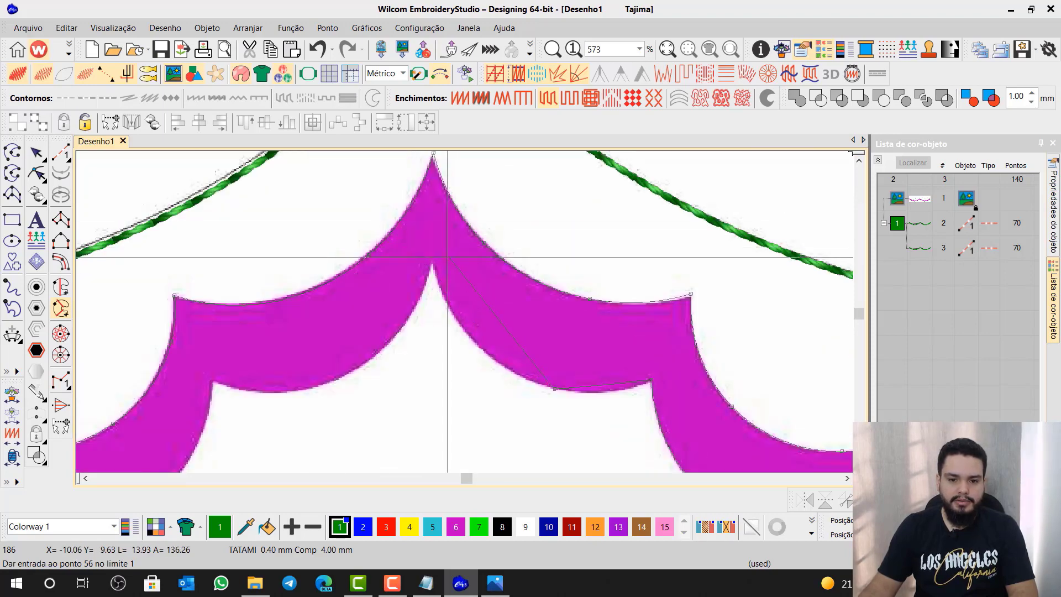
left_click(436, 263)
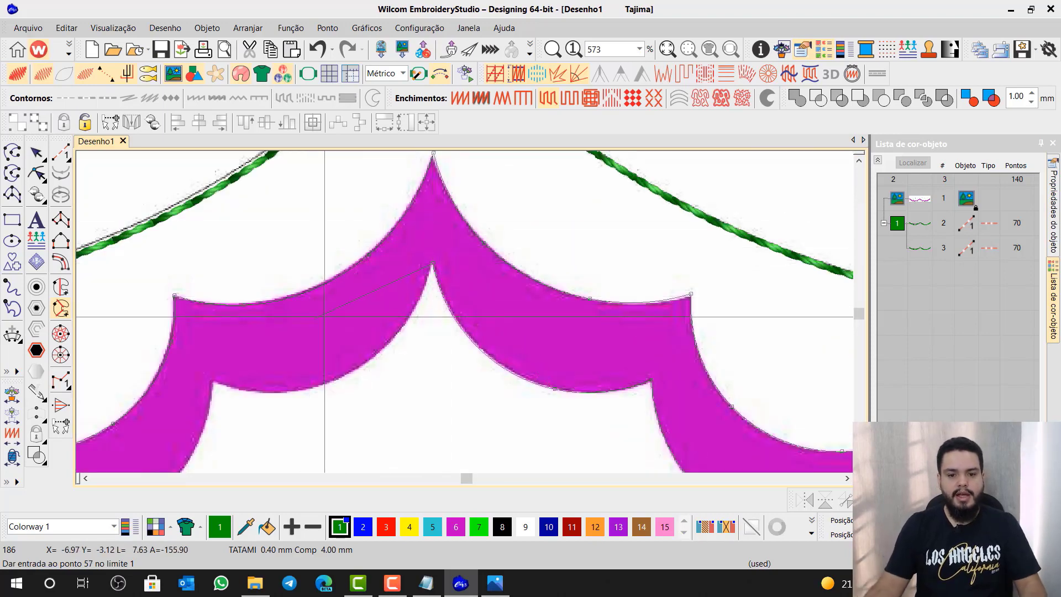
- Trace the lower curves of the left half's first two scallops outward from the central notch, with corner points at their outer notches
left_click(303, 390)
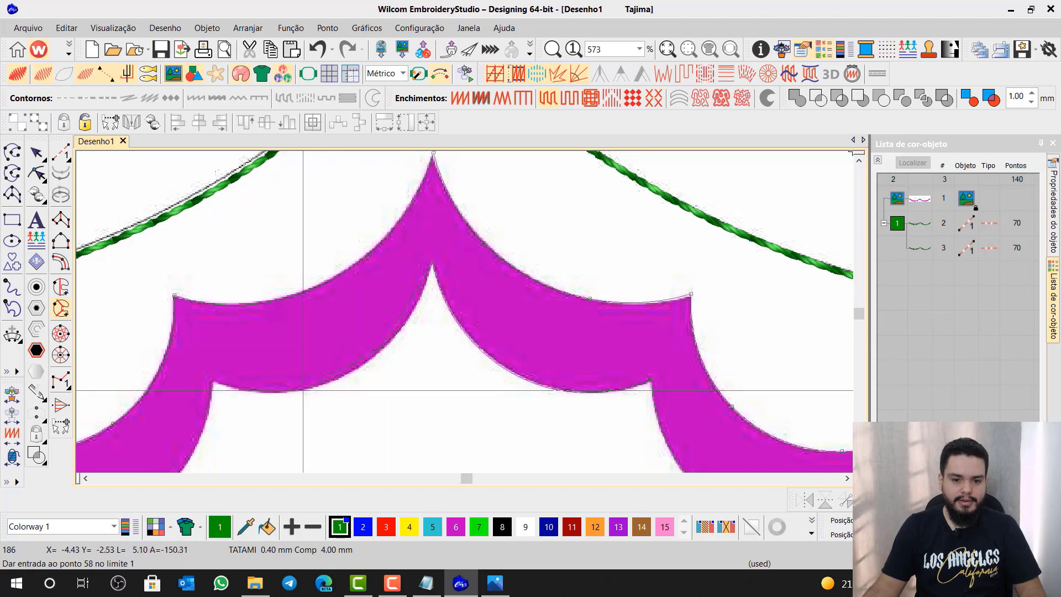
left_click(232, 372)
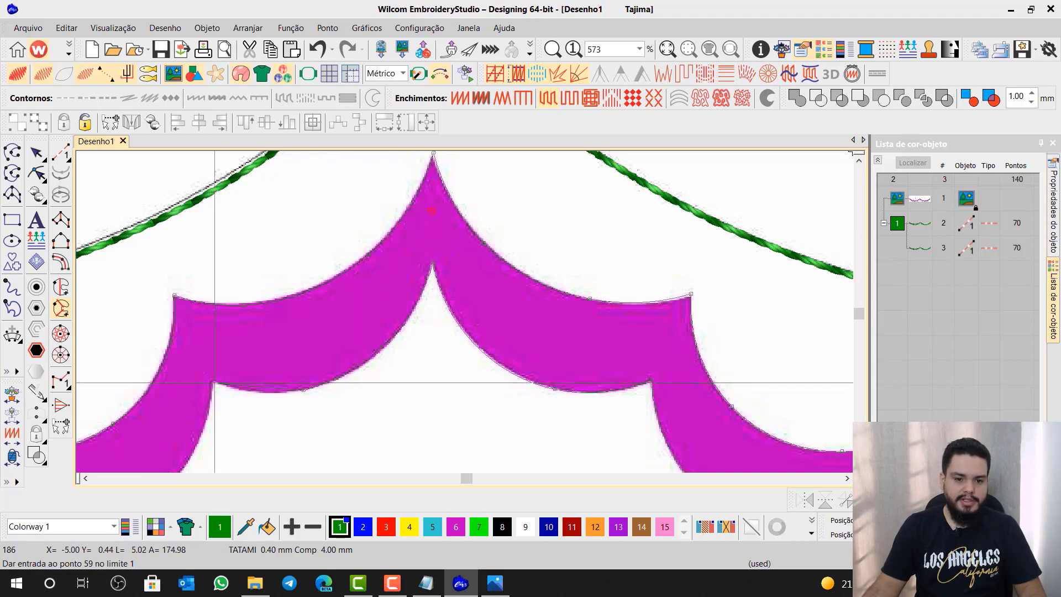
left_click(212, 381)
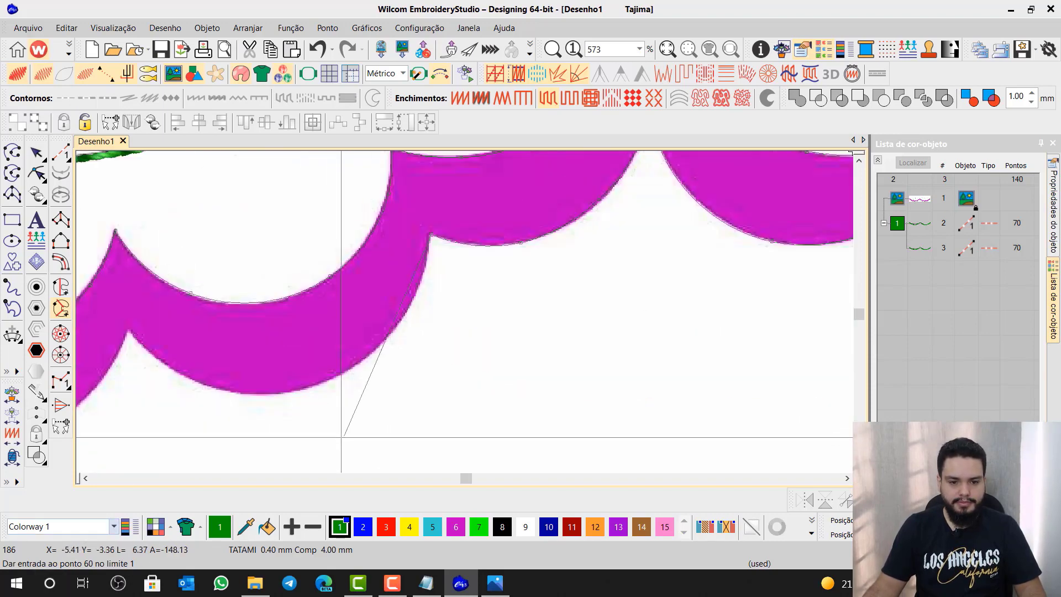
left_click(494, 243)
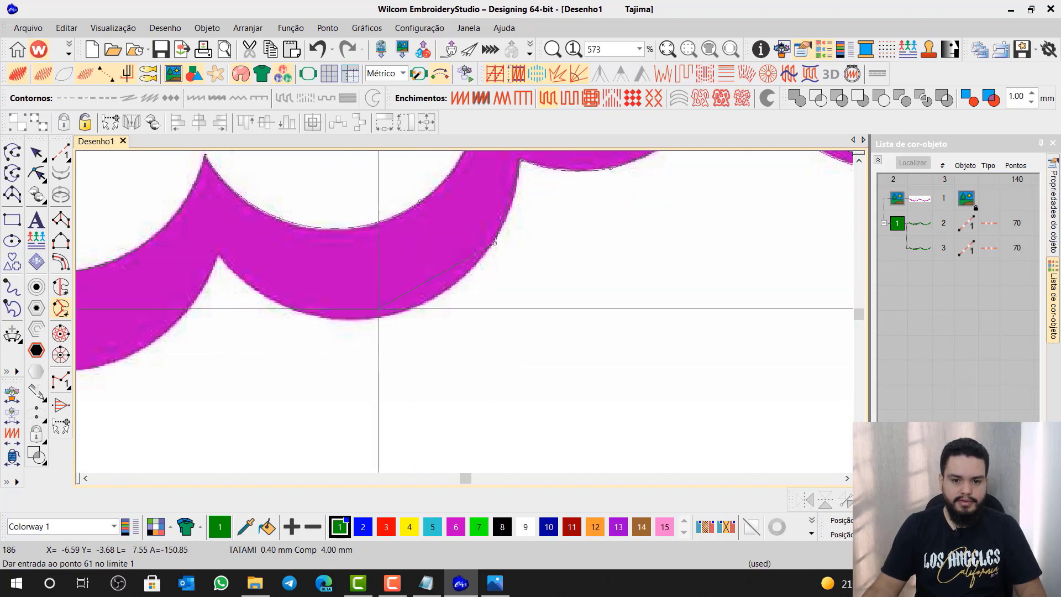
left_click(369, 318)
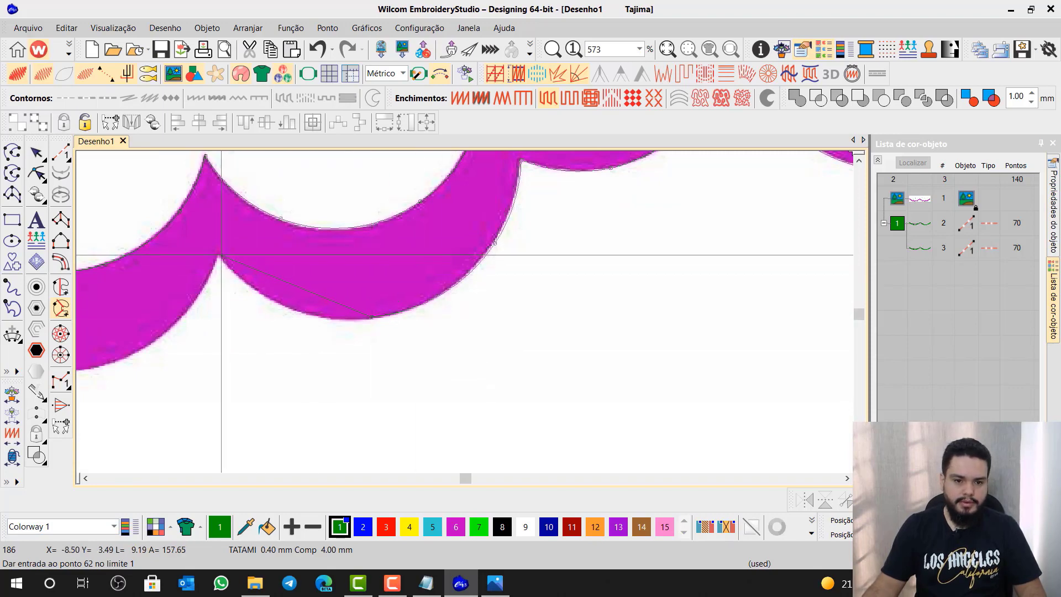
left_click(220, 256)
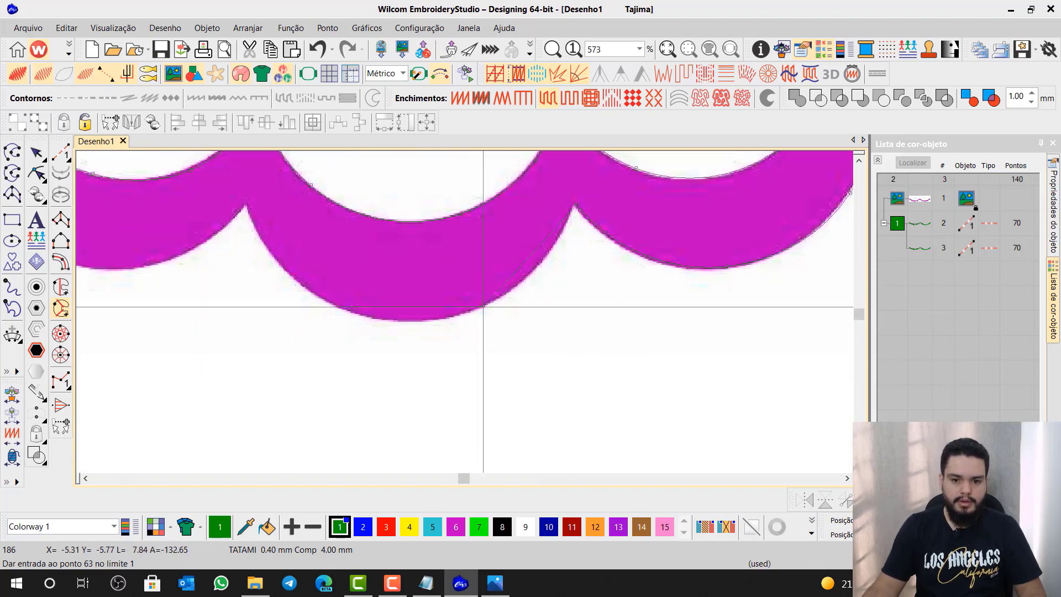
- Trace the lower curve of the left half's middle scallop and reposition the corner point at its outer notch more precisely
left_click(470, 314)
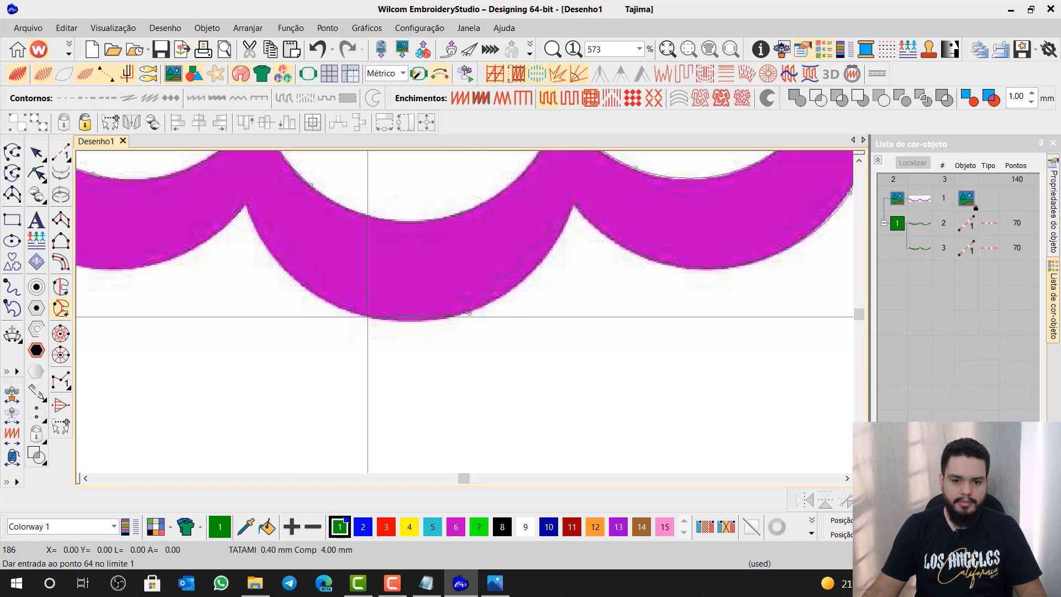
left_click(333, 303)
left_click(247, 204)
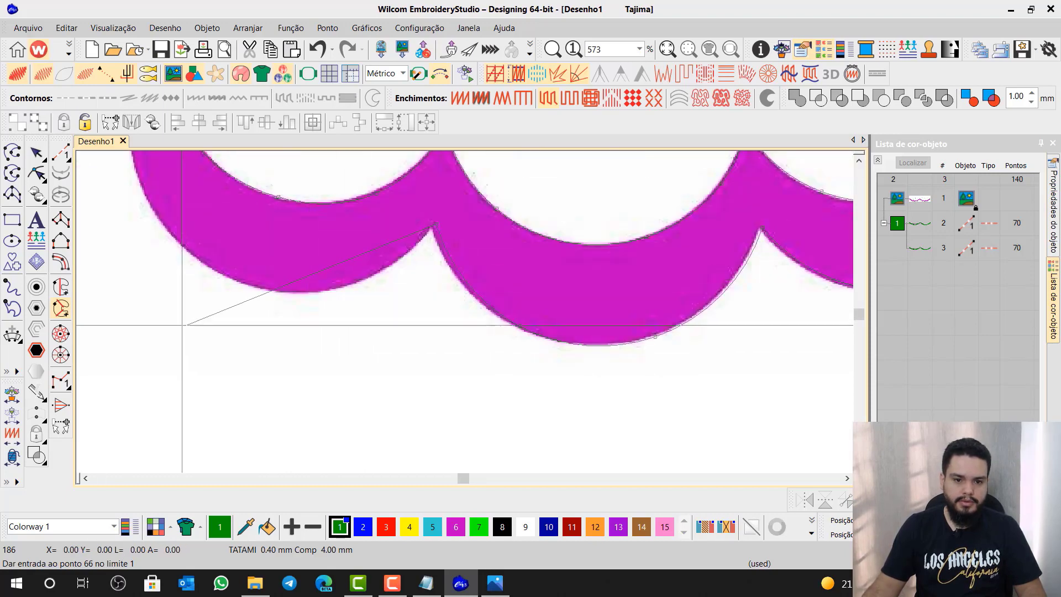
key("BackSpace")
scroll(392, 258, "up", 1)
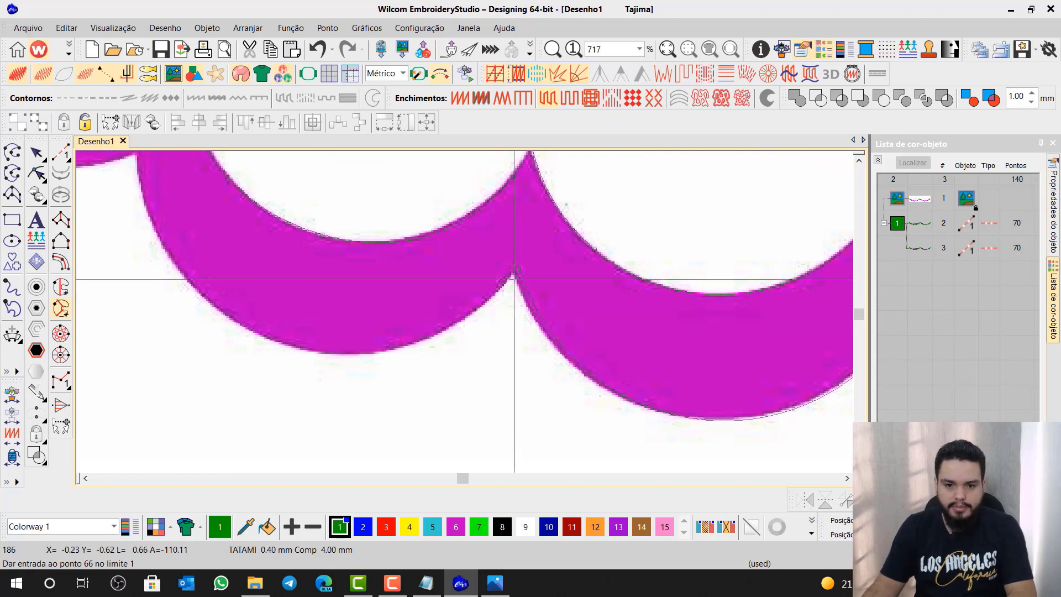
left_click(512, 273)
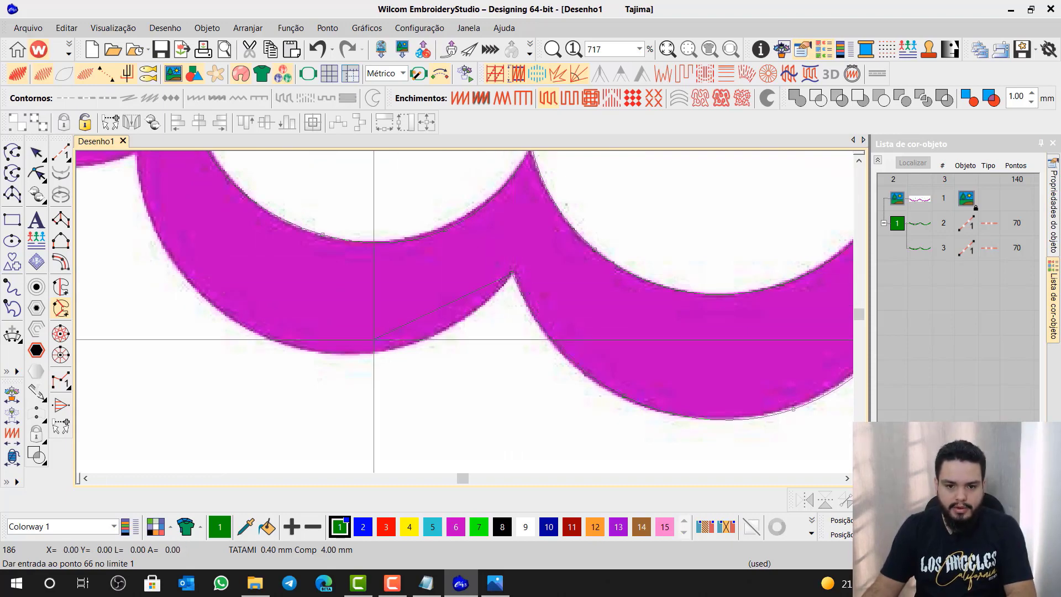
- Trace the lower curves of the left half's last two scallops to the straight outer edge and close the border outline
left_click(359, 353)
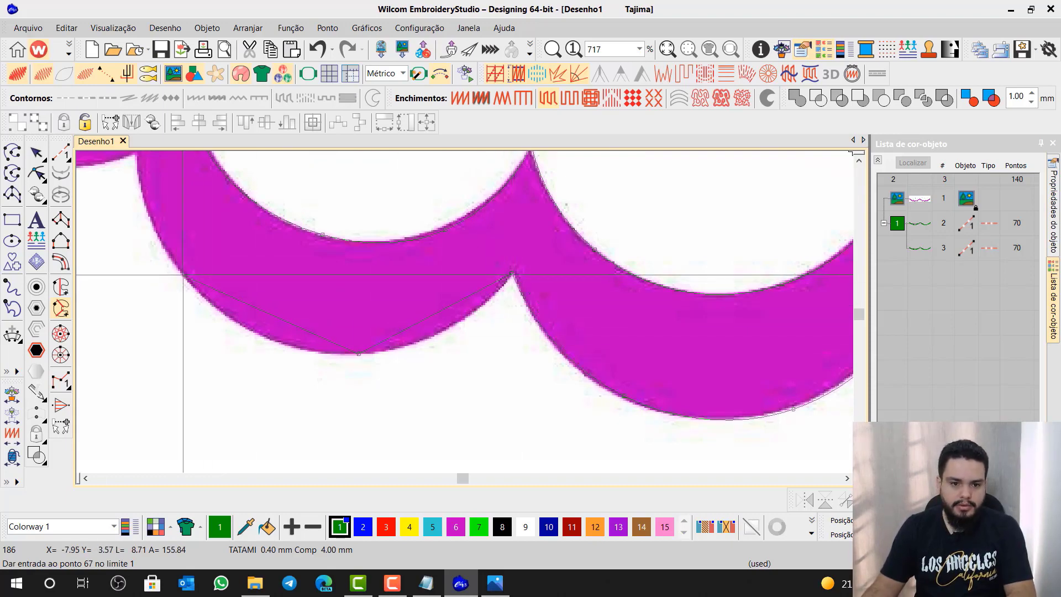
left_click(182, 275)
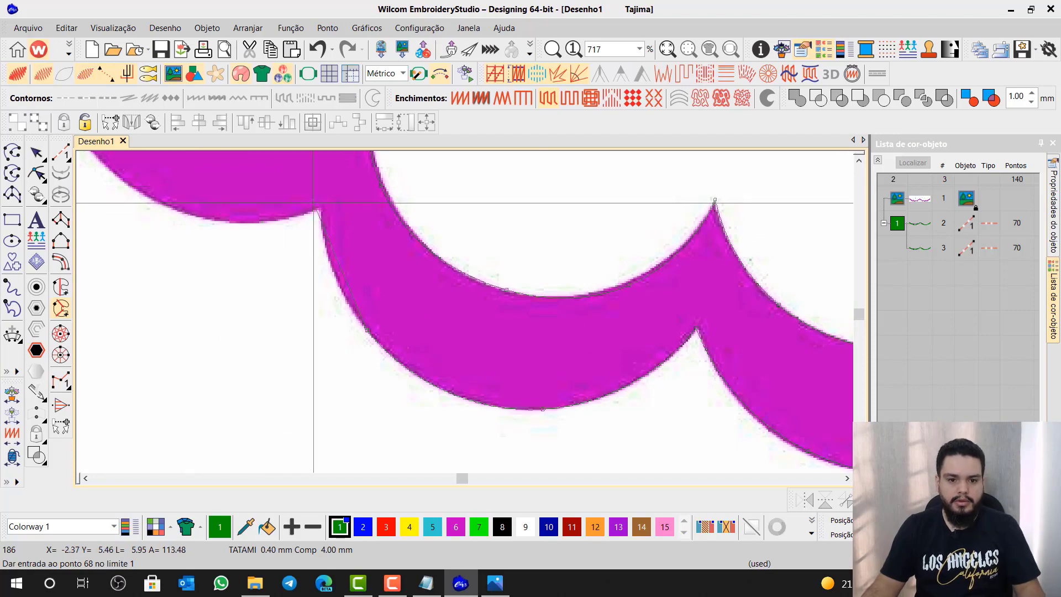
left_click(315, 208)
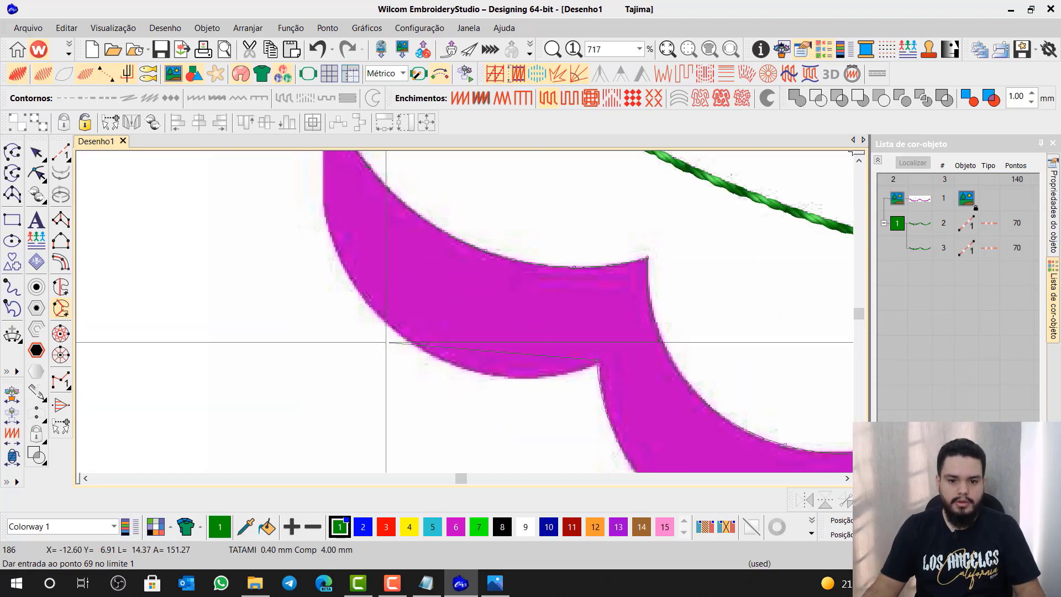
left_click(409, 342)
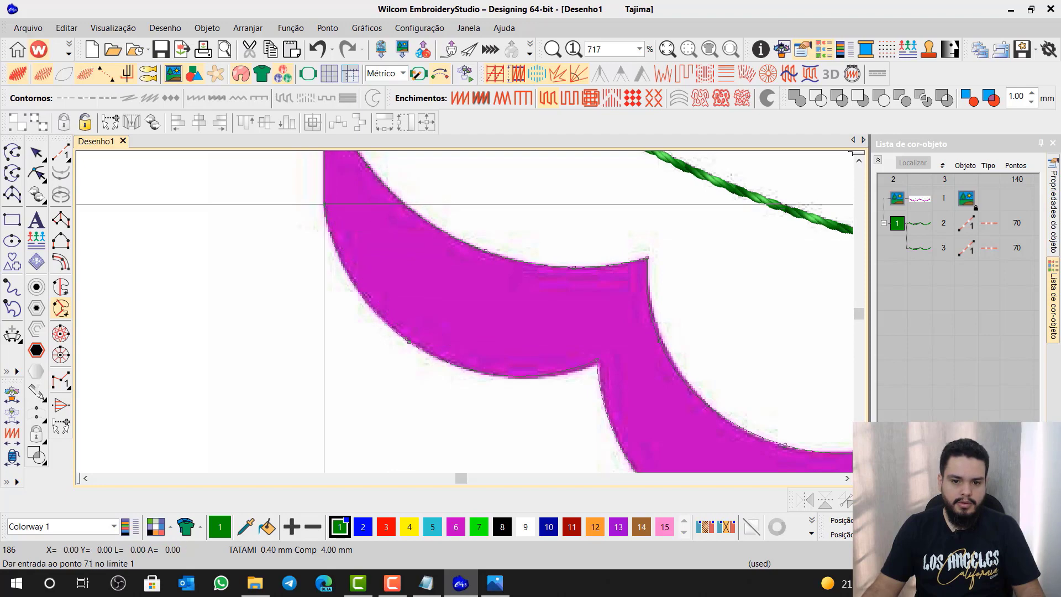
scroll(324, 204, "down", 2)
key("Return")
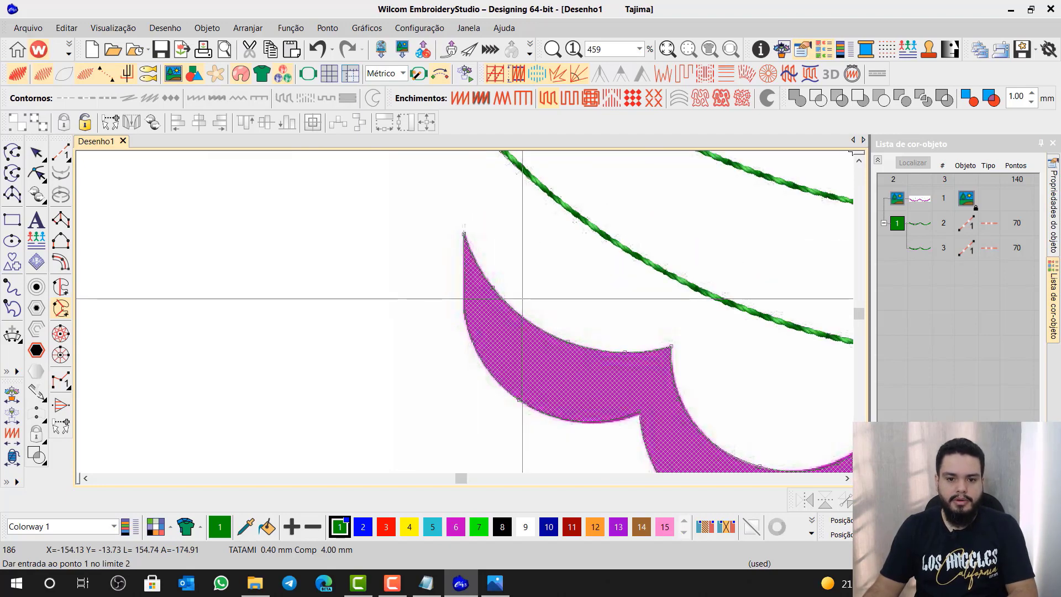
- Finish the shape without inner boundaries, accept the suggested stitch angles to generate the Tatami fill, and exit the digitizing tool
key("Return")
scroll(557, 313, "down", 5)
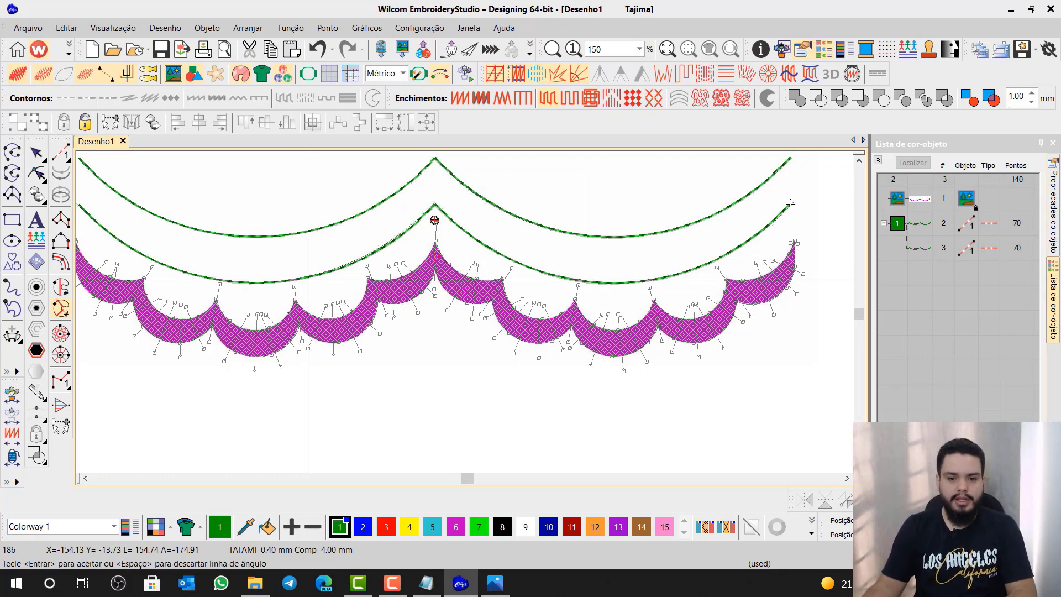
key("Return")
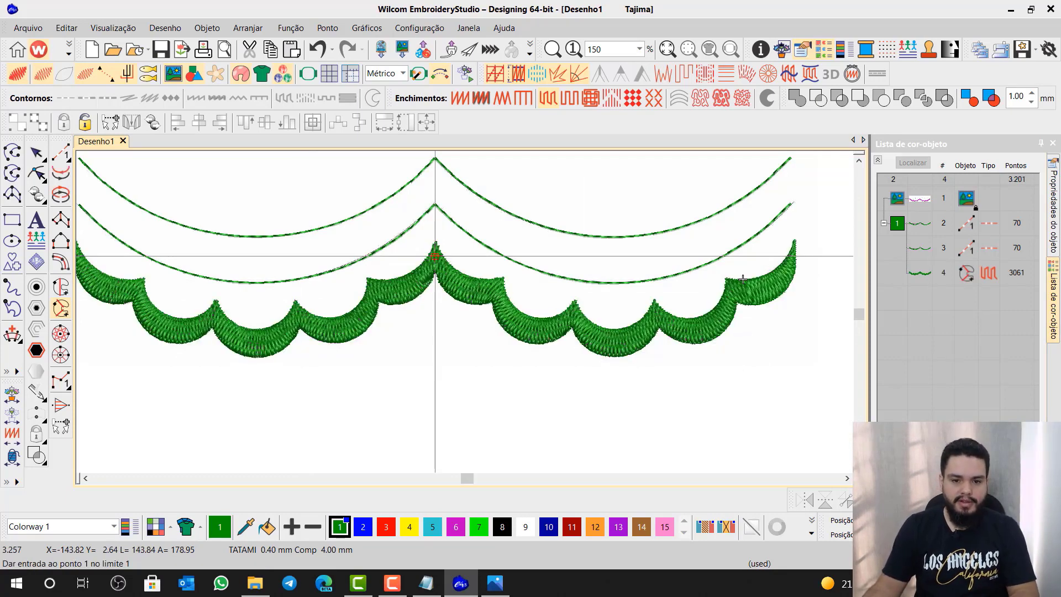
key("c")
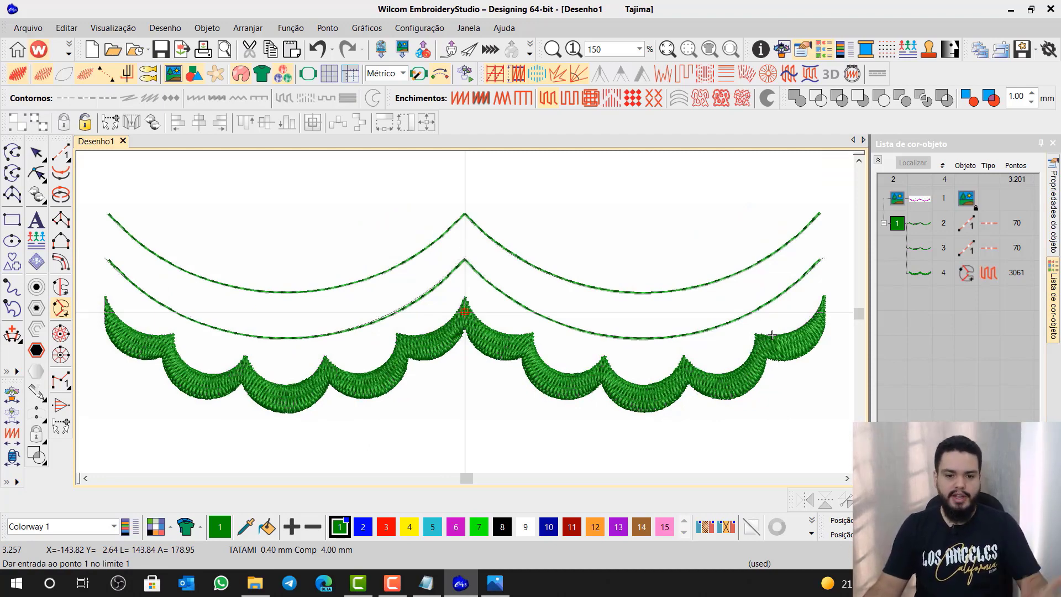
key("Escape")
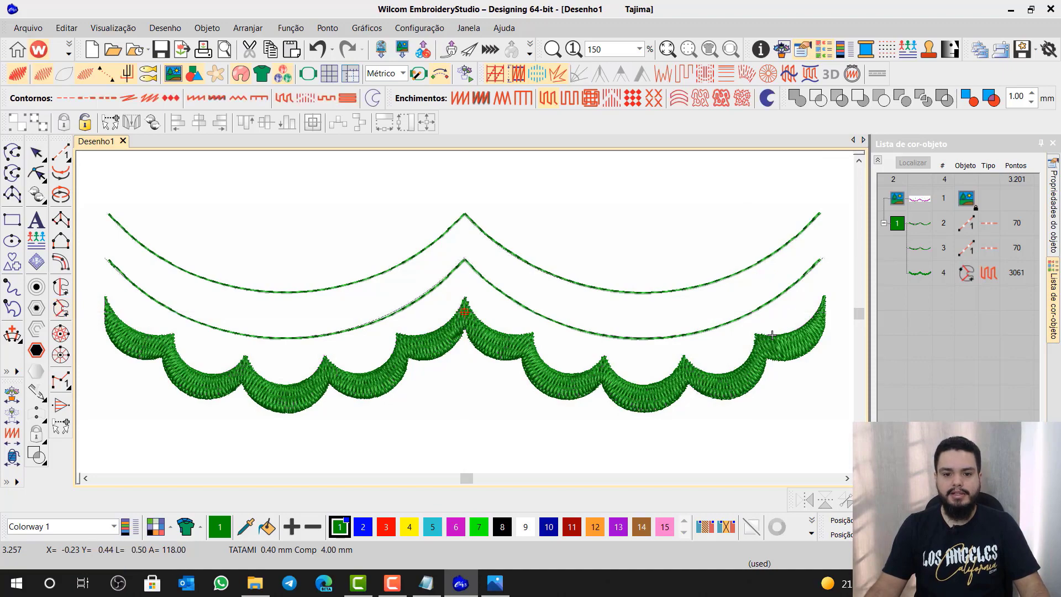
- Check which tool made the upper curved line and add "(DIGITALIZAR PONTO CORRIDO)" before OK on the Notepad checklist's first FERRAMENTA line
left_click(426, 583)
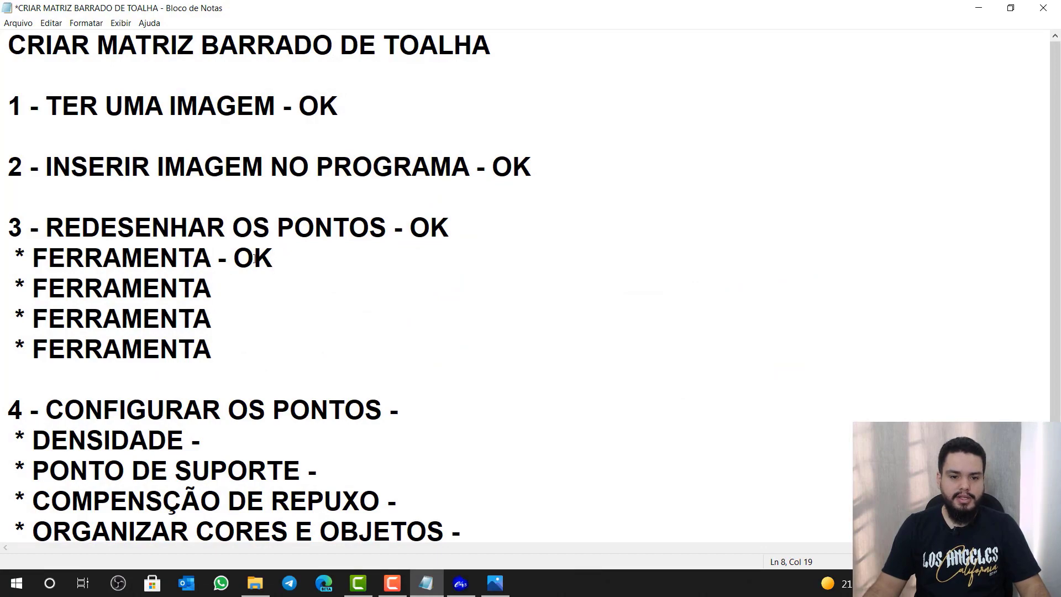
left_click(460, 583)
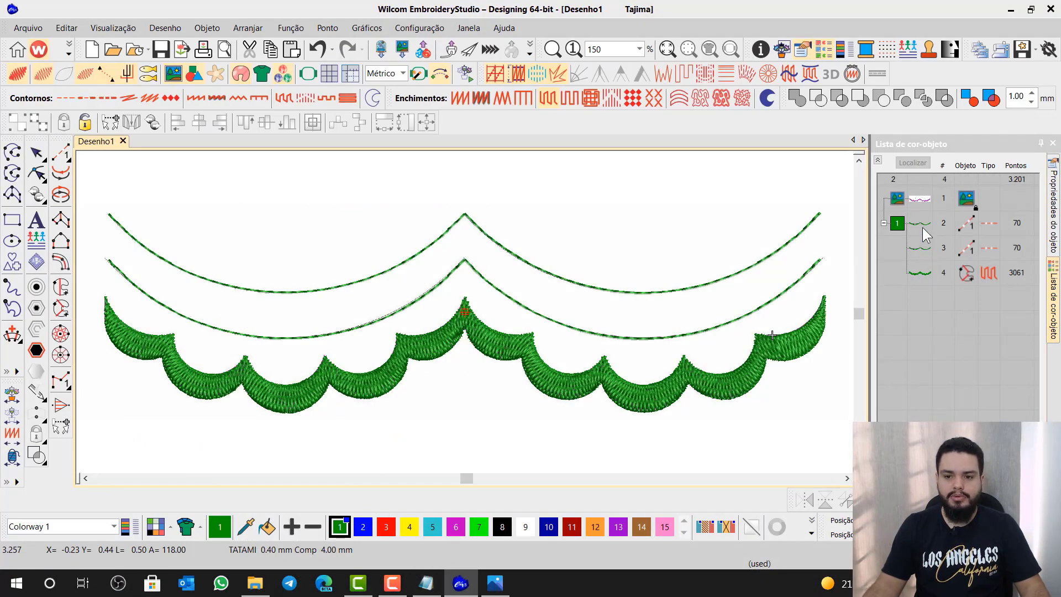
left_click(259, 285)
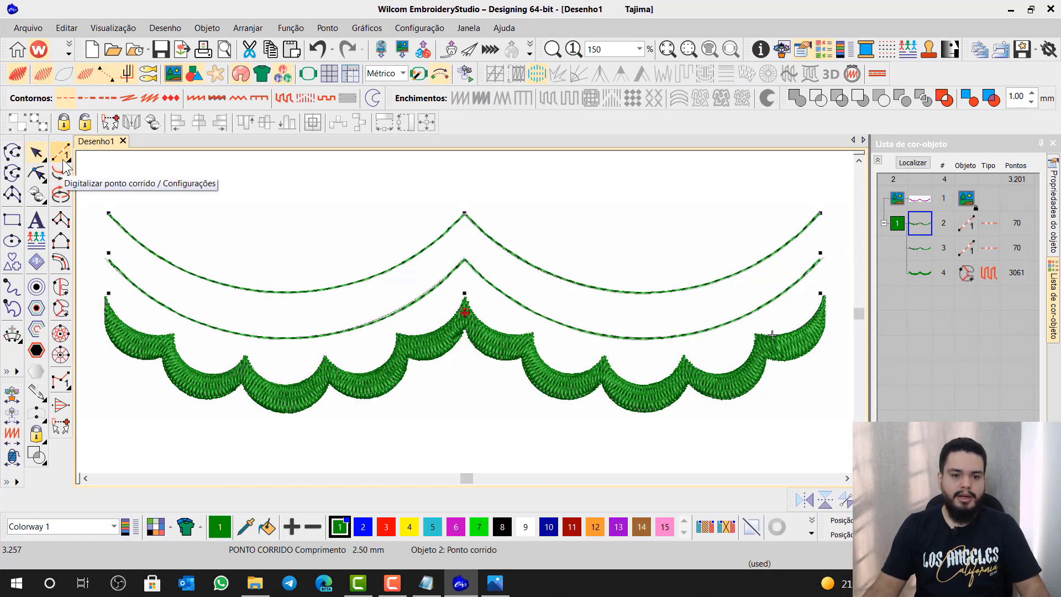
left_click(1011, 10)
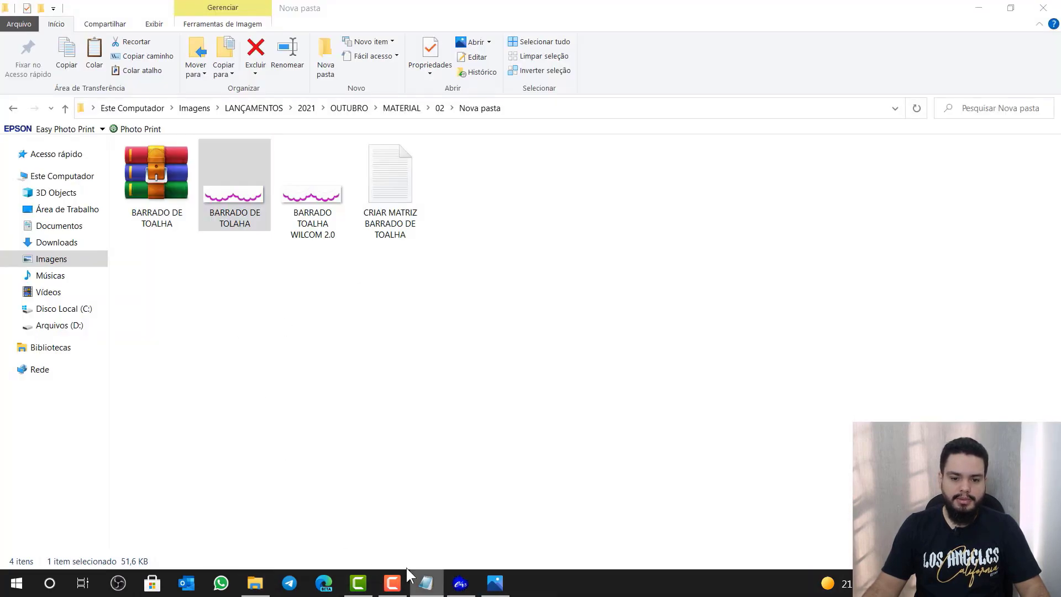
left_click(425, 583)
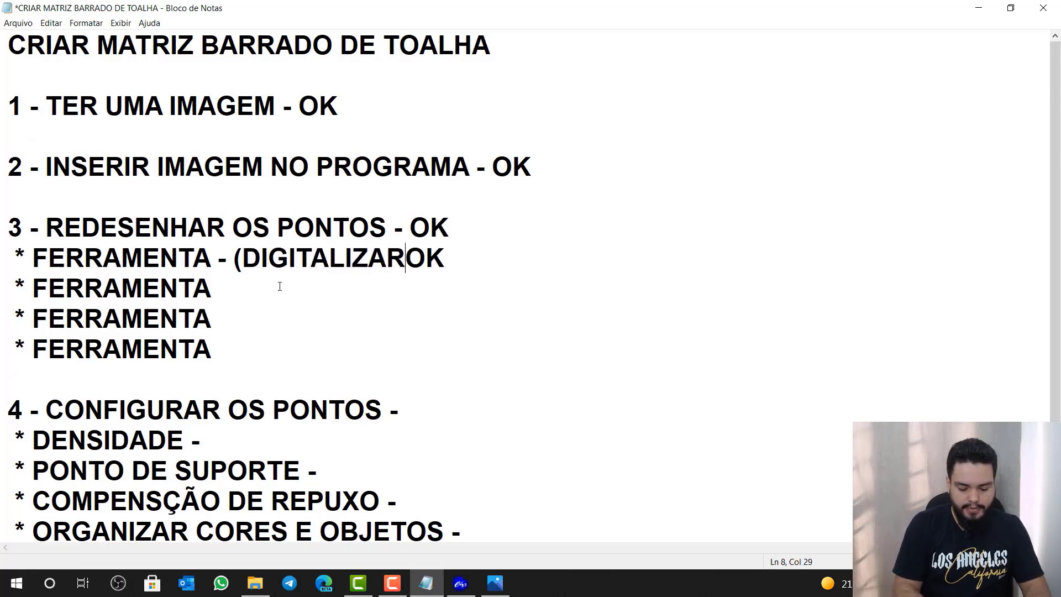
type("PONTO CORRIDO")
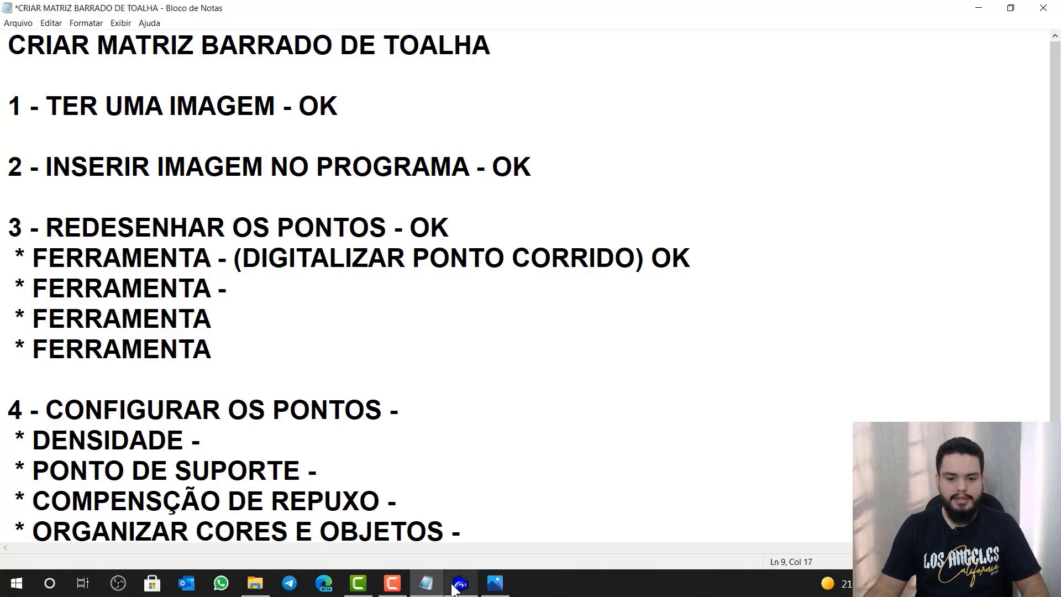
- Check which tool made the scalloped fill and add "(CURVA COMPLEXA) OK" to the Notepad checklist's second FERRAMENTA line
left_click(461, 583)
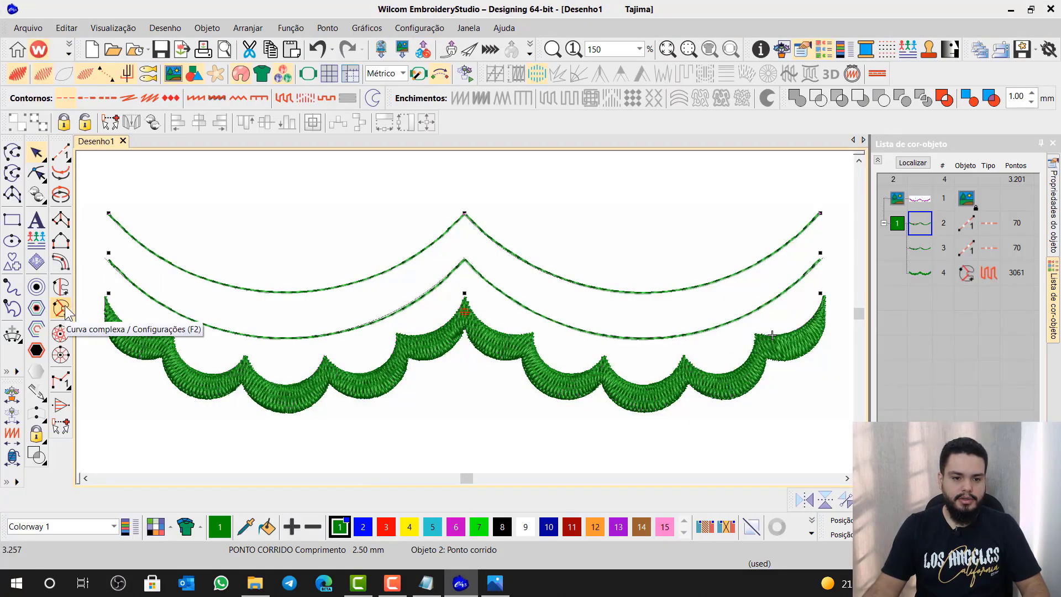
left_click(1010, 9)
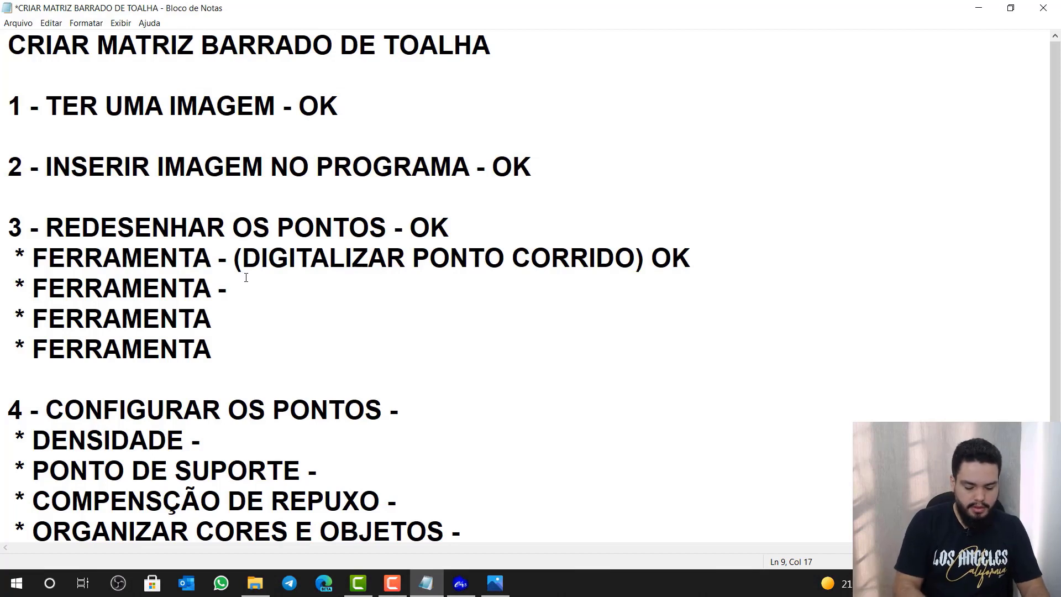
type("(CURV")
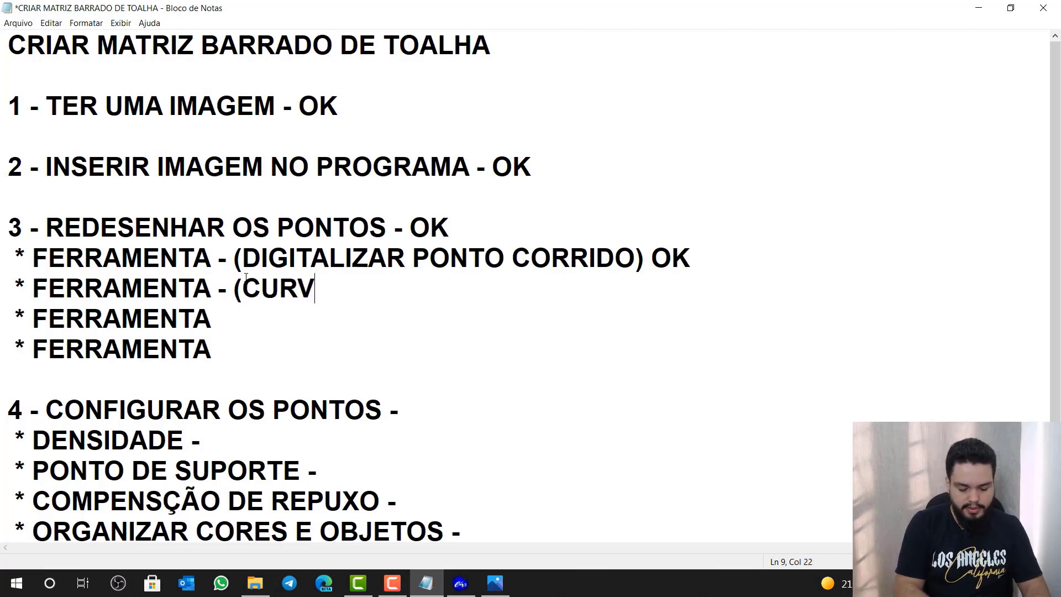
type("A COMPLEXA")
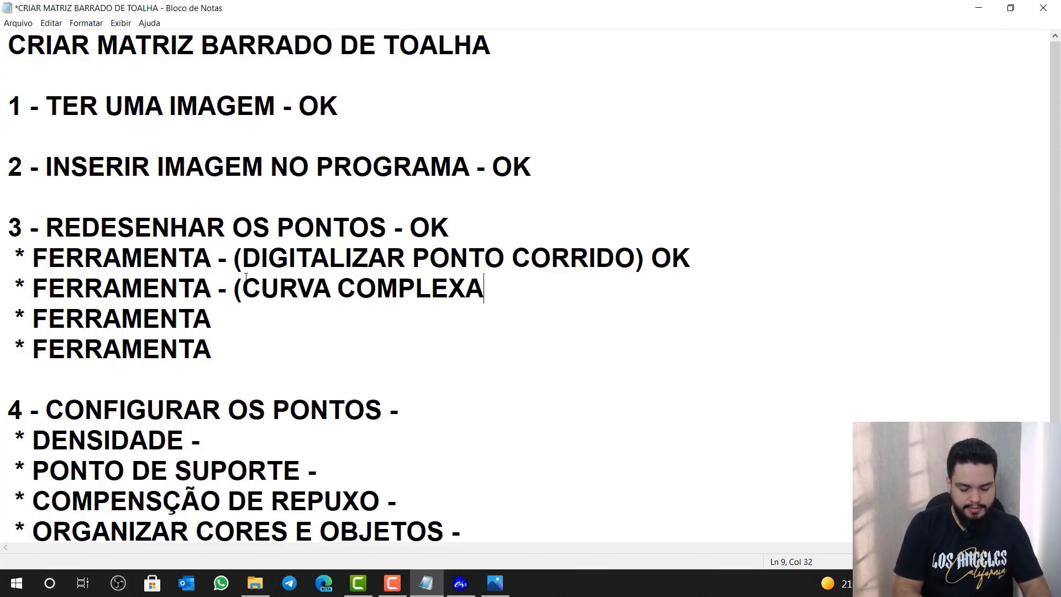
type(")")
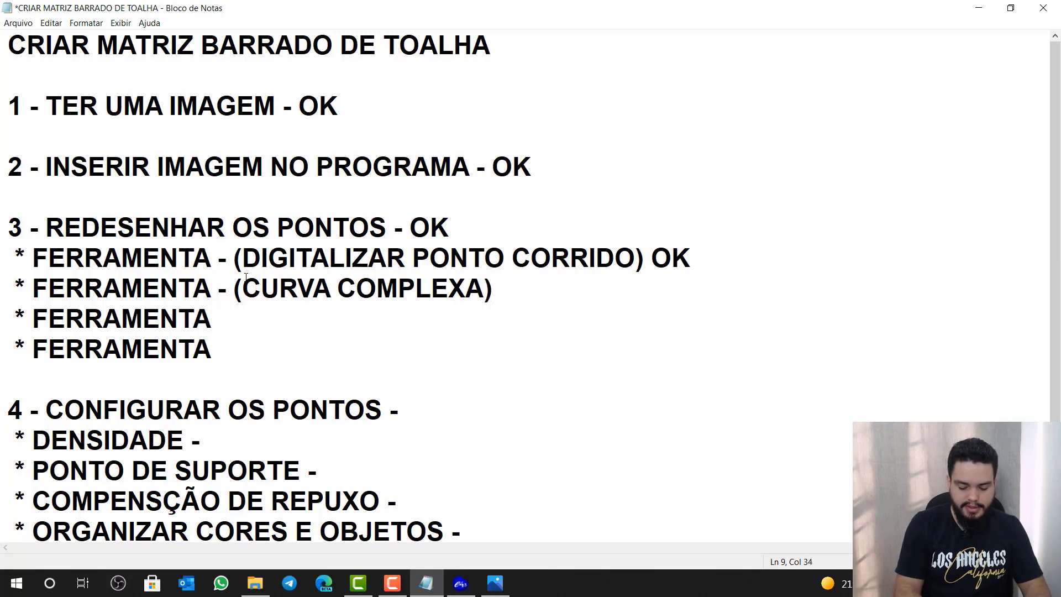
type(" OK")
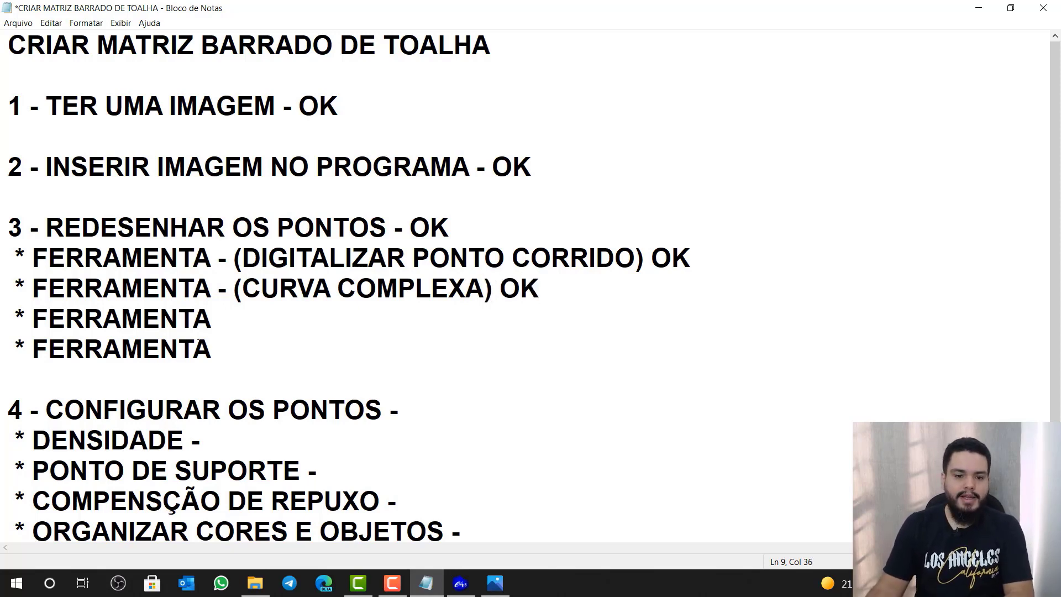
- Review the checklist's remaining items, switch to Wilcom, and examine the border's two curved lines and scalloped fill together
left_click(213, 356)
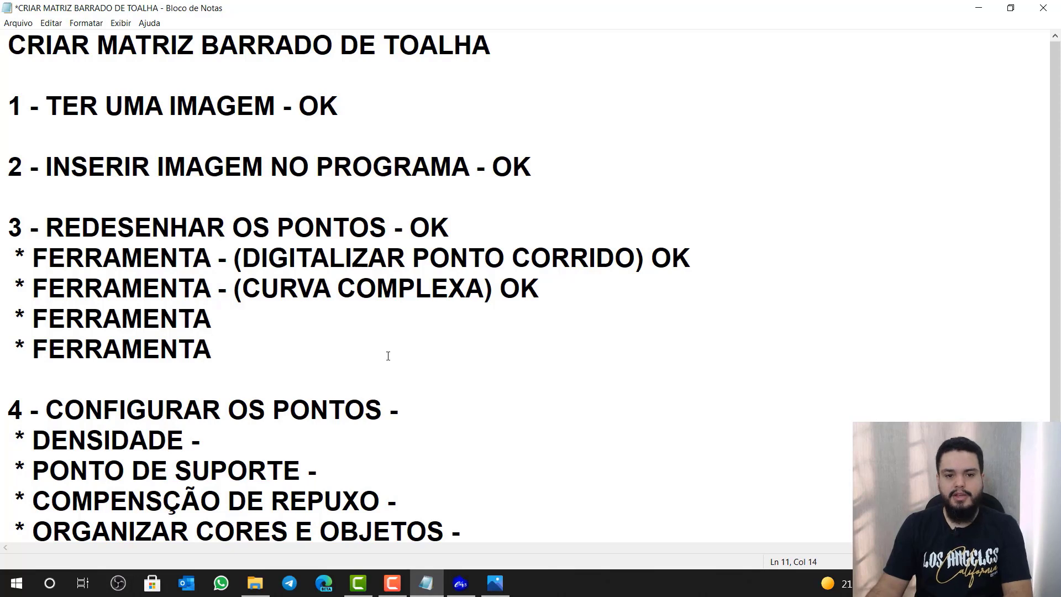
left_click(464, 396)
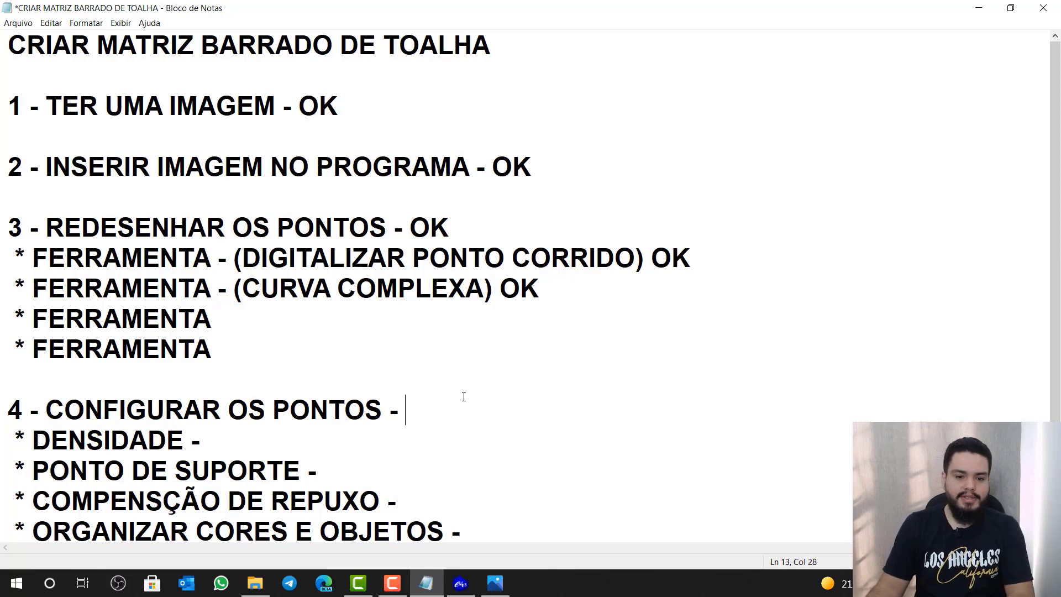
scroll(464, 396, "down", 2)
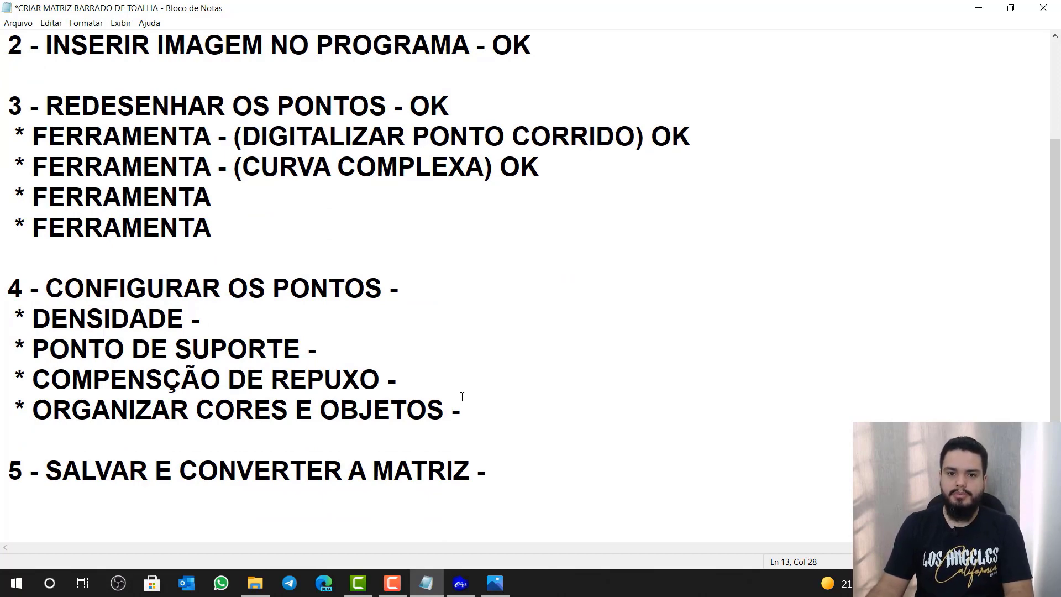
left_click(989, 9)
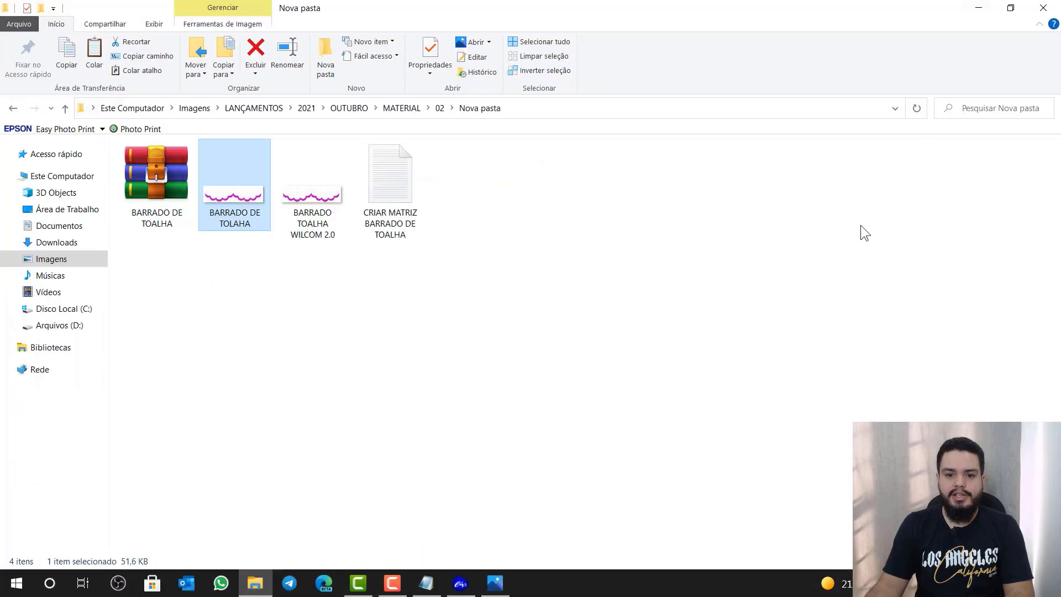
left_click(461, 583)
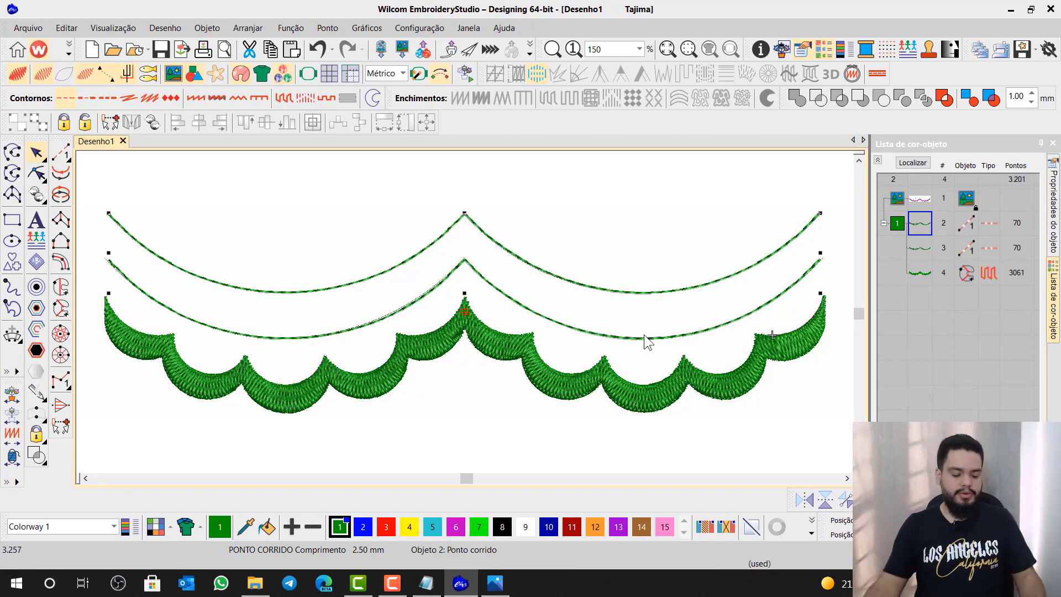
scroll(645, 334, "down", 2)
left_click_drag(92, 190, 355, 367)
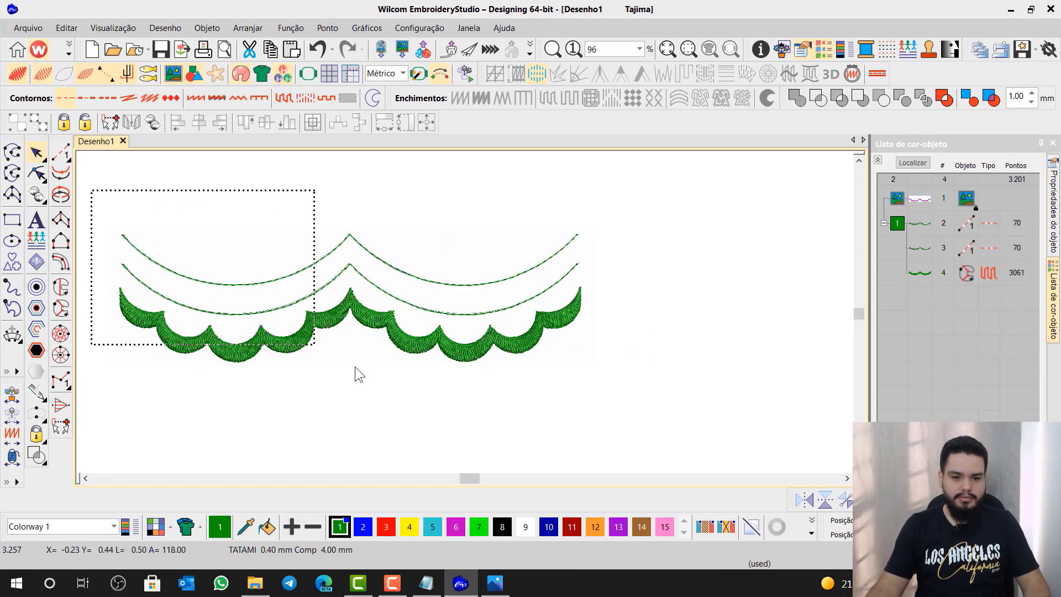
left_click_drag(631, 437, 631, 438)
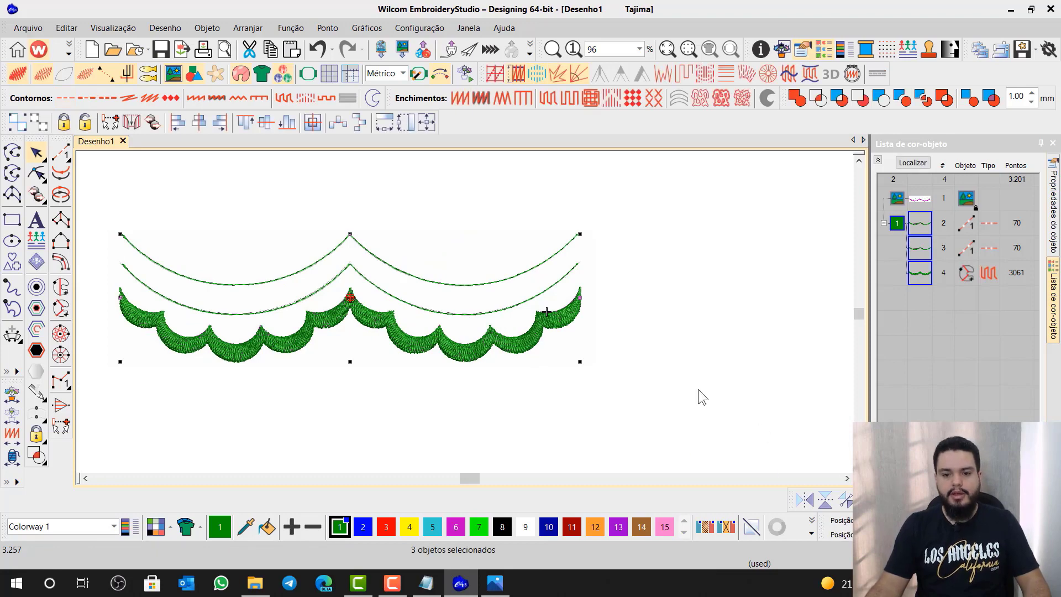
scroll(698, 390, "up", 2)
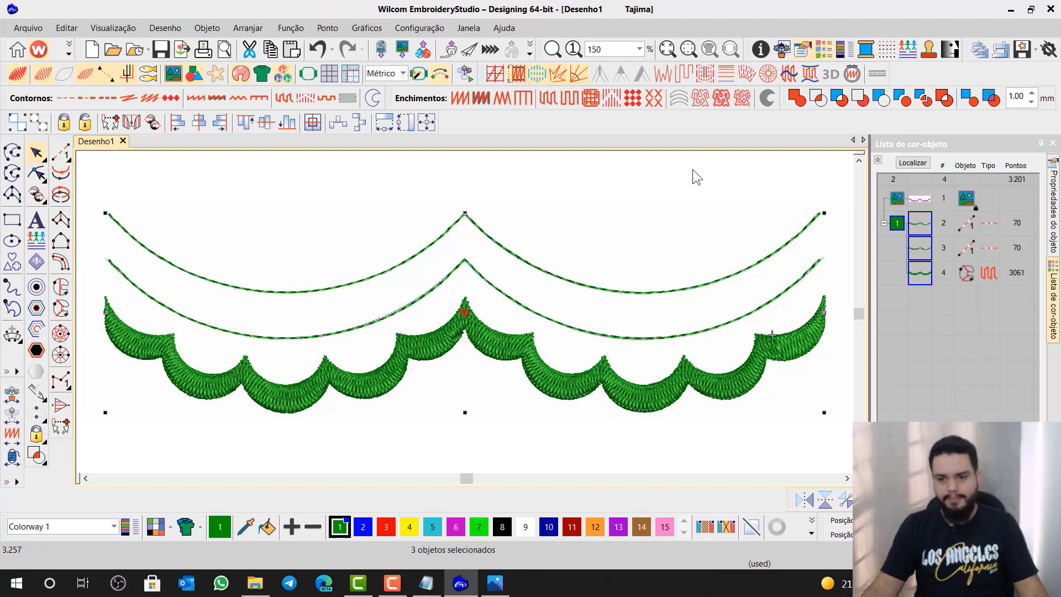
left_click(679, 187)
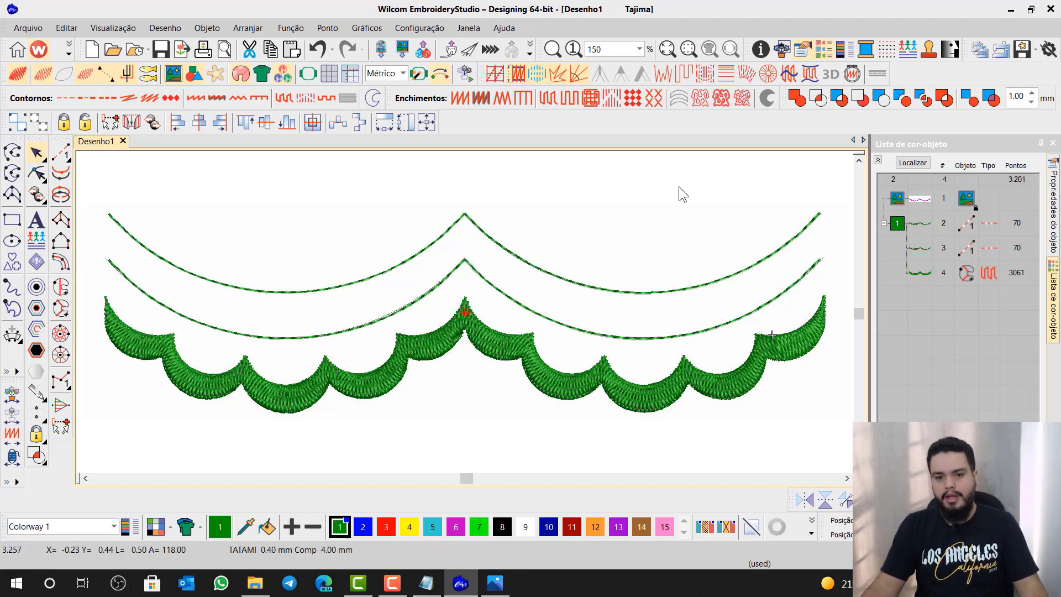
- Convert the upper and lower running-stitch curves above the scallops to motif runs
left_click(471, 222)
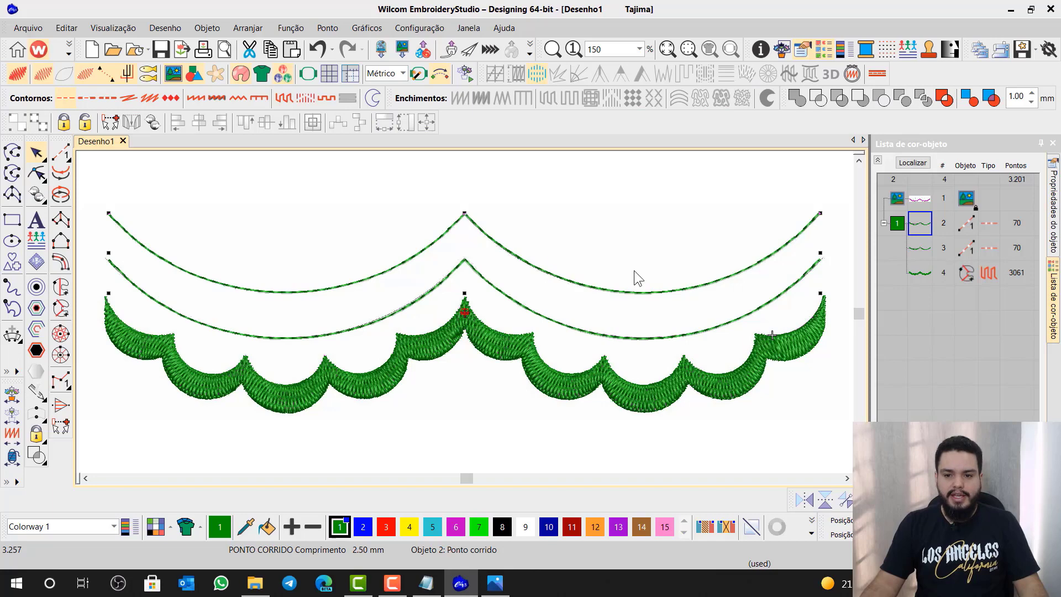
left_click(754, 311)
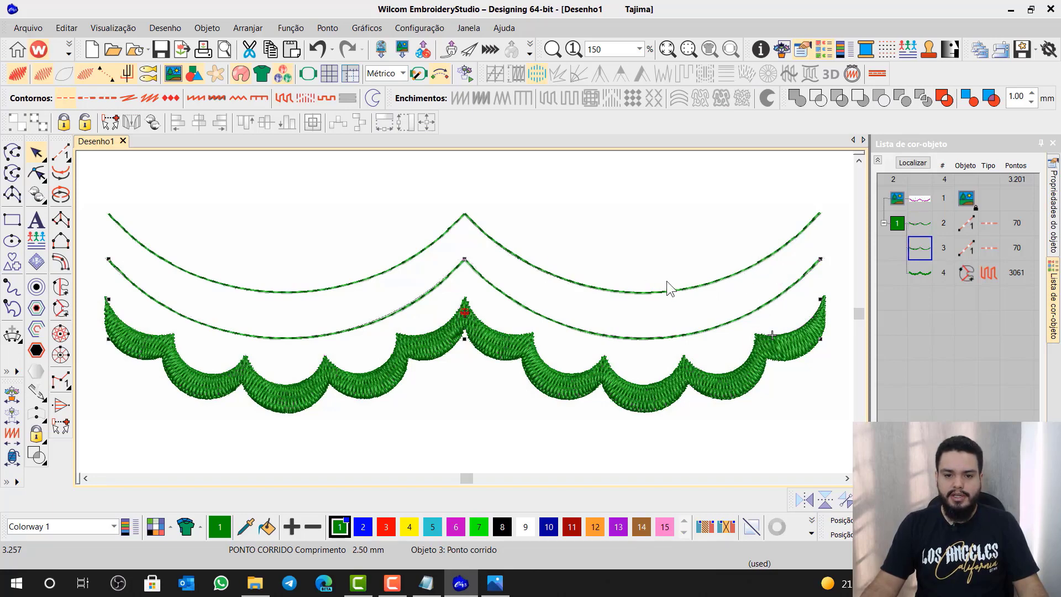
left_click(477, 234)
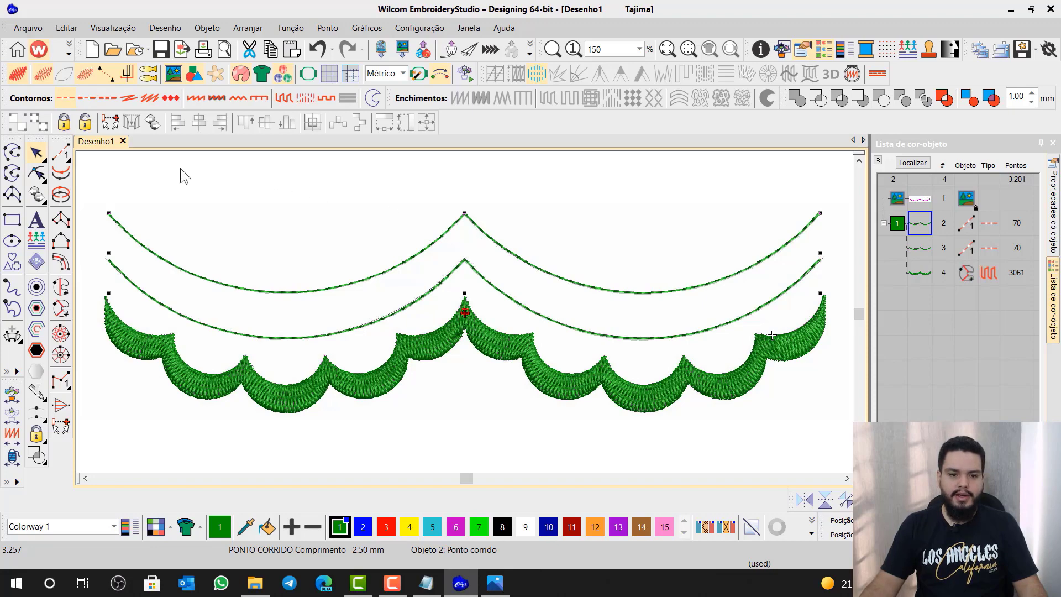
mouse_move(72, 163)
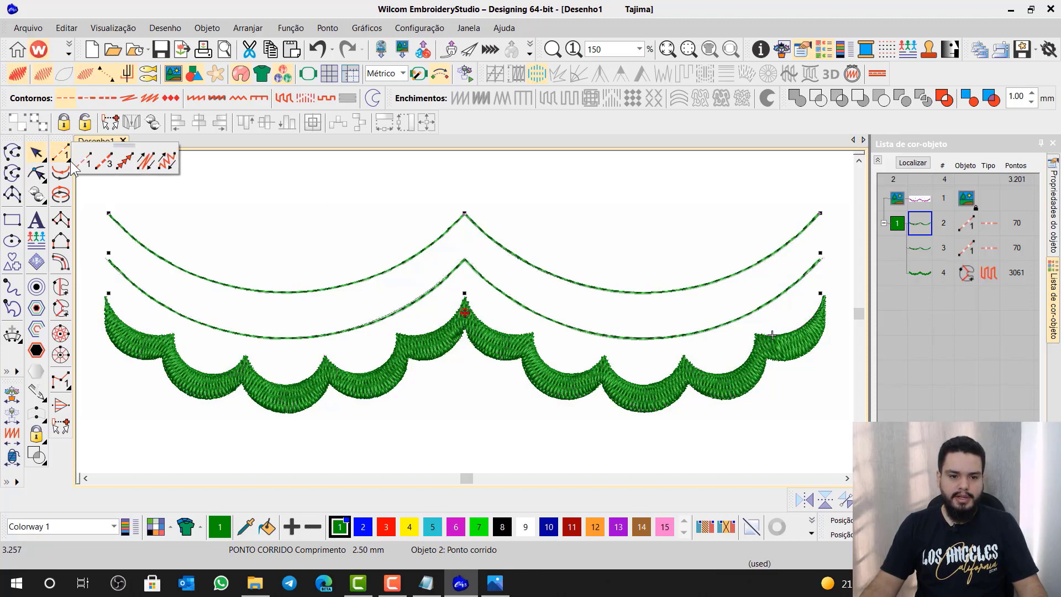
left_click(122, 164)
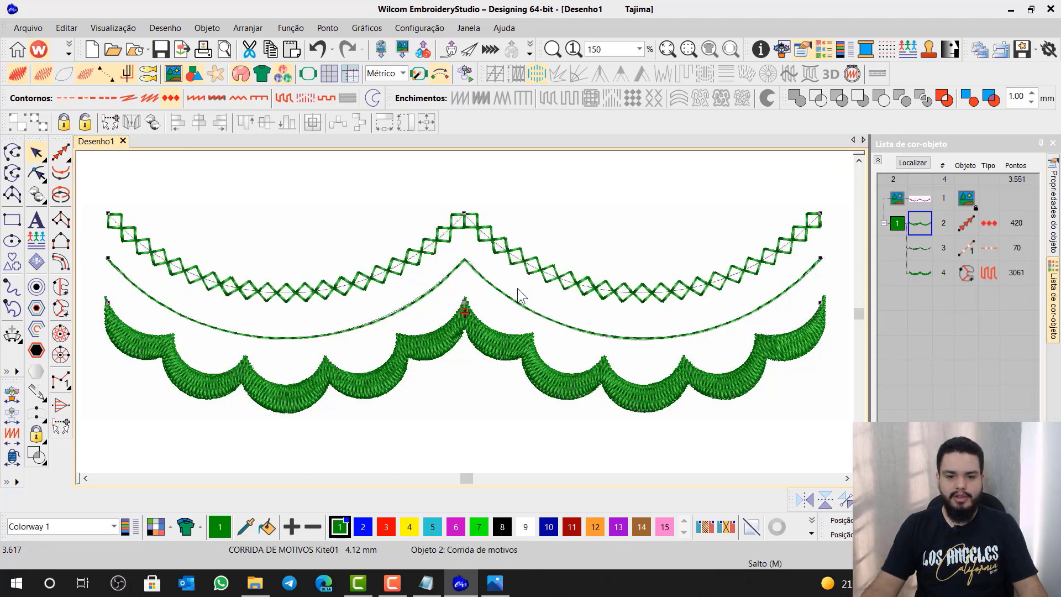
left_click(494, 291)
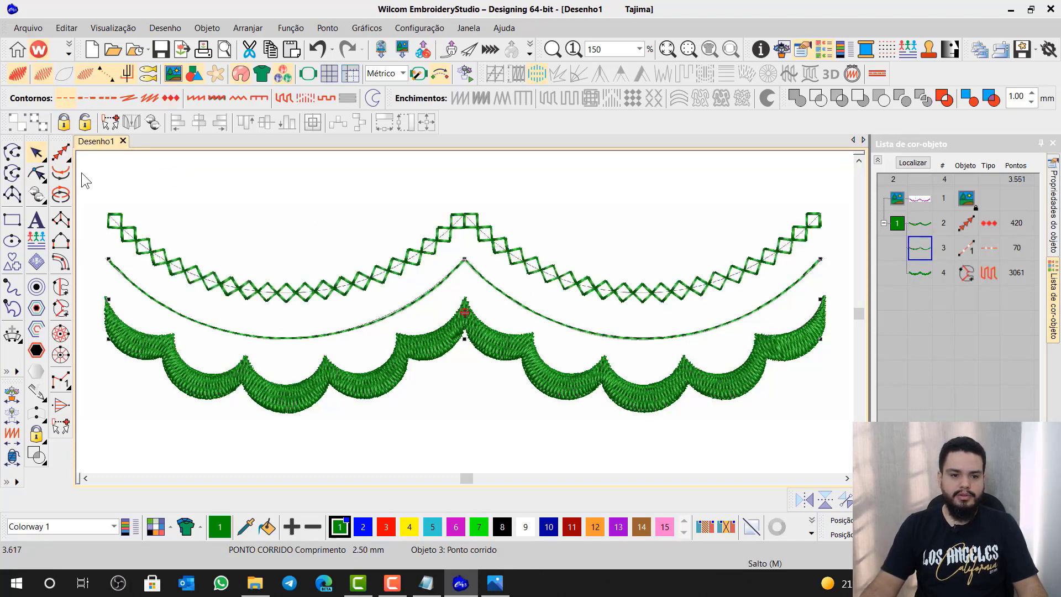
left_click(54, 156)
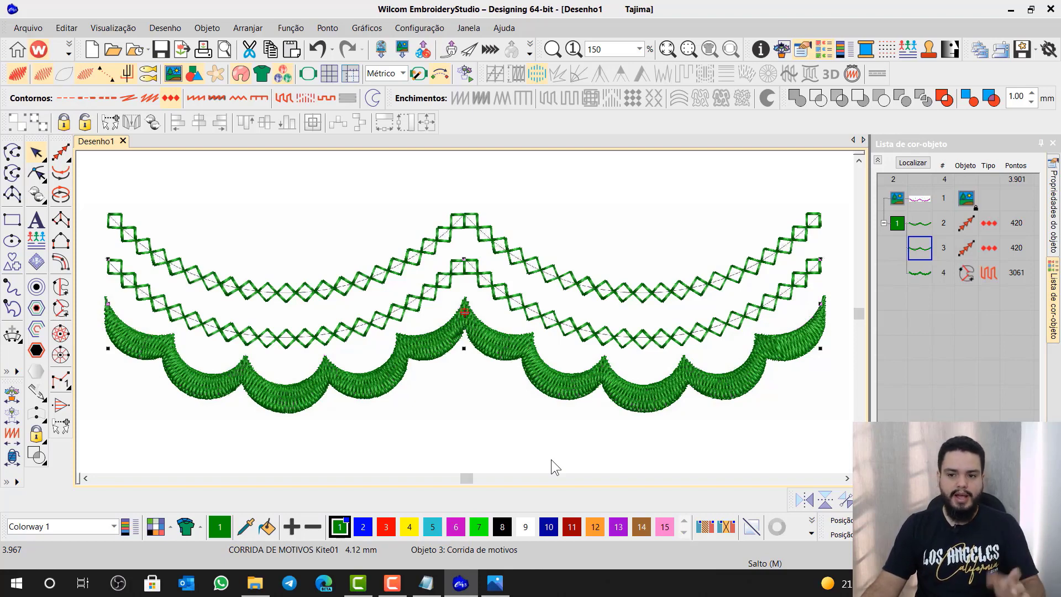
- Open the upper motif run's object properties and change its motif to Arrow01 from the Single Motifs set
left_click(497, 249)
right_click(499, 255)
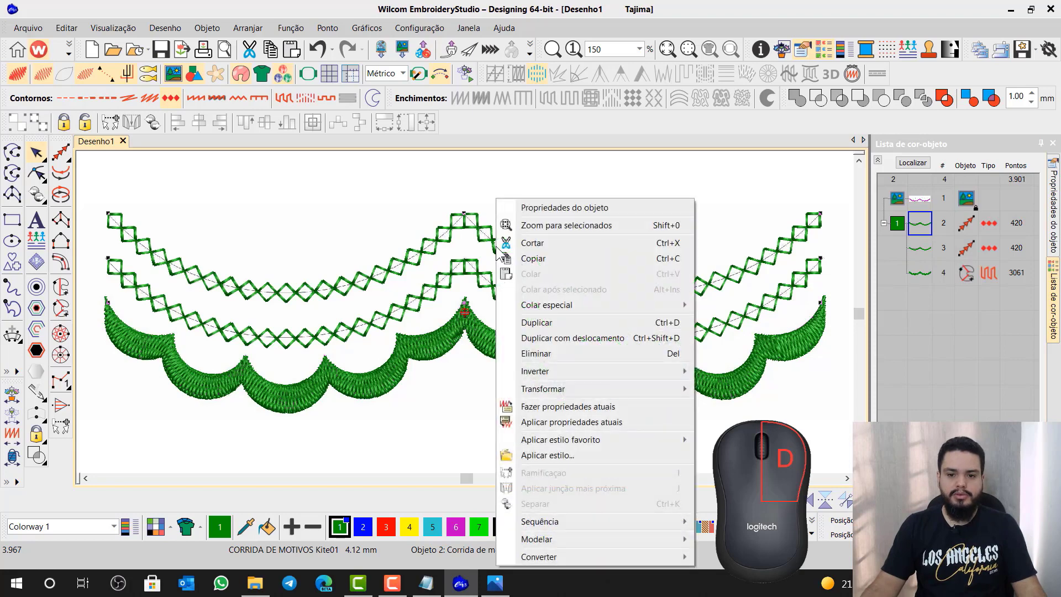
left_click(552, 210)
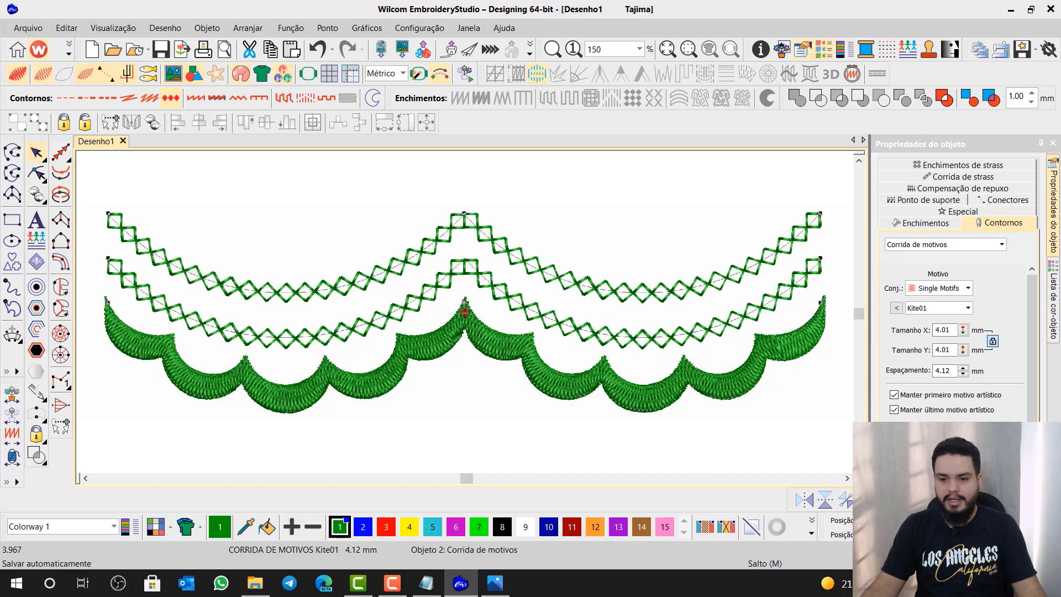
left_click(896, 308)
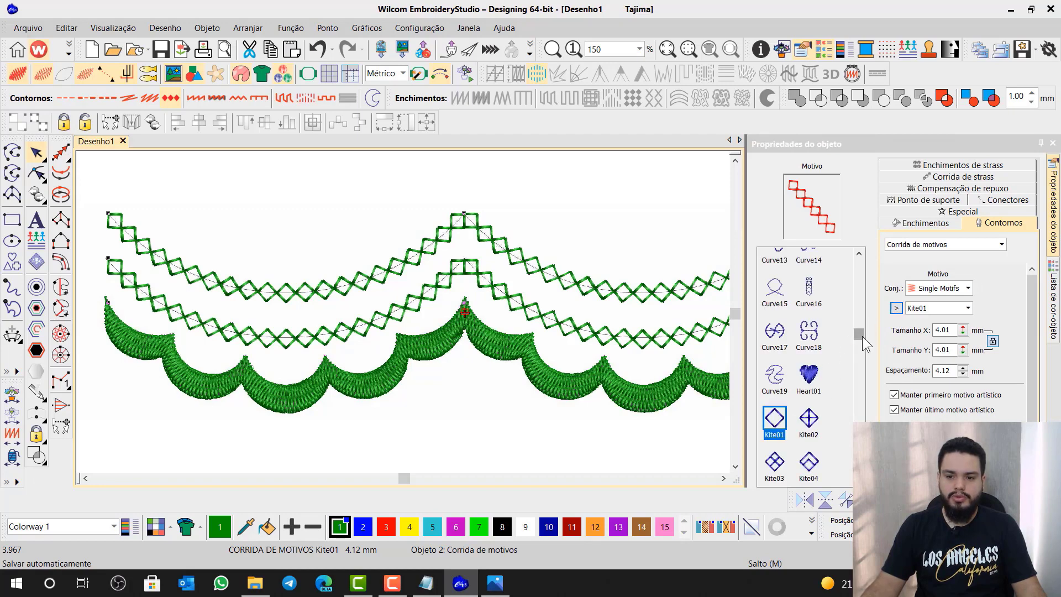
scroll(866, 396, "down", 3)
left_click_drag(864, 389, 864, 269)
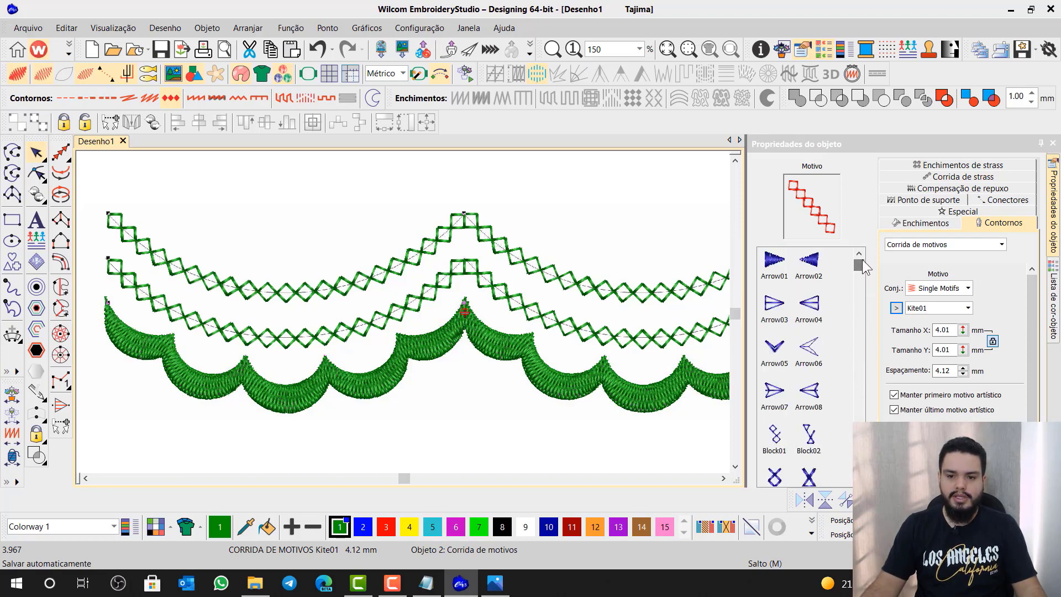
left_click(776, 261)
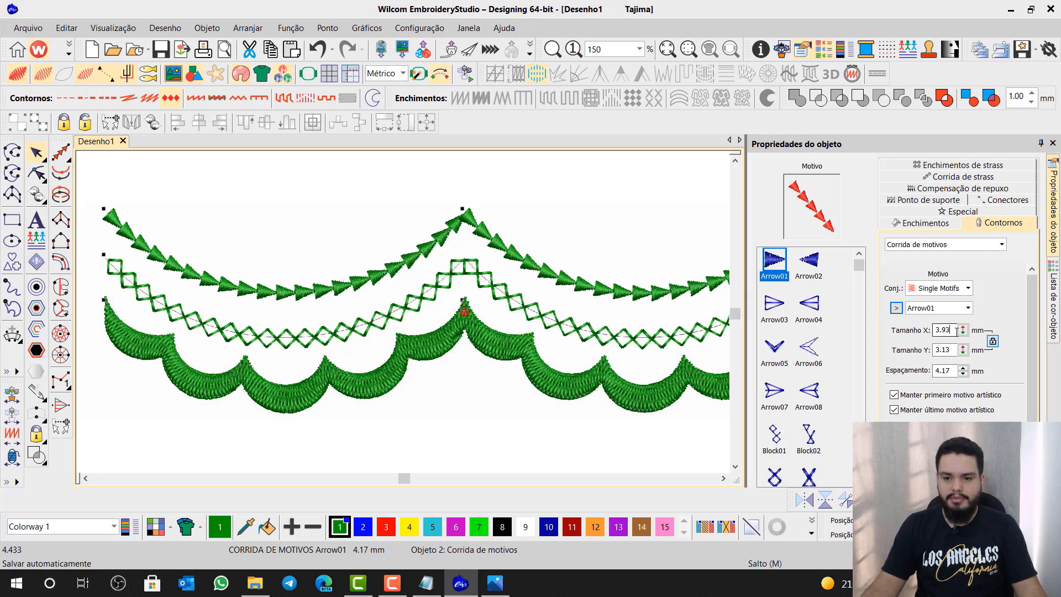
- With the proportions locked, set the upper arrow motif's X size to 5 mm and its Y size to 5 mm
left_click_drag(957, 330, 937, 331)
type("5")
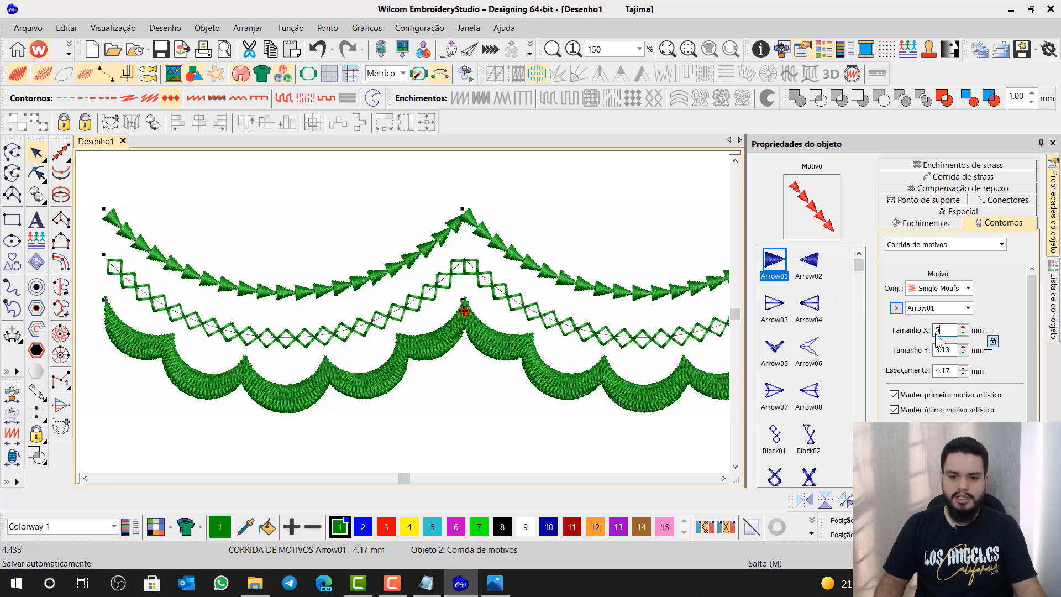
key("Return")
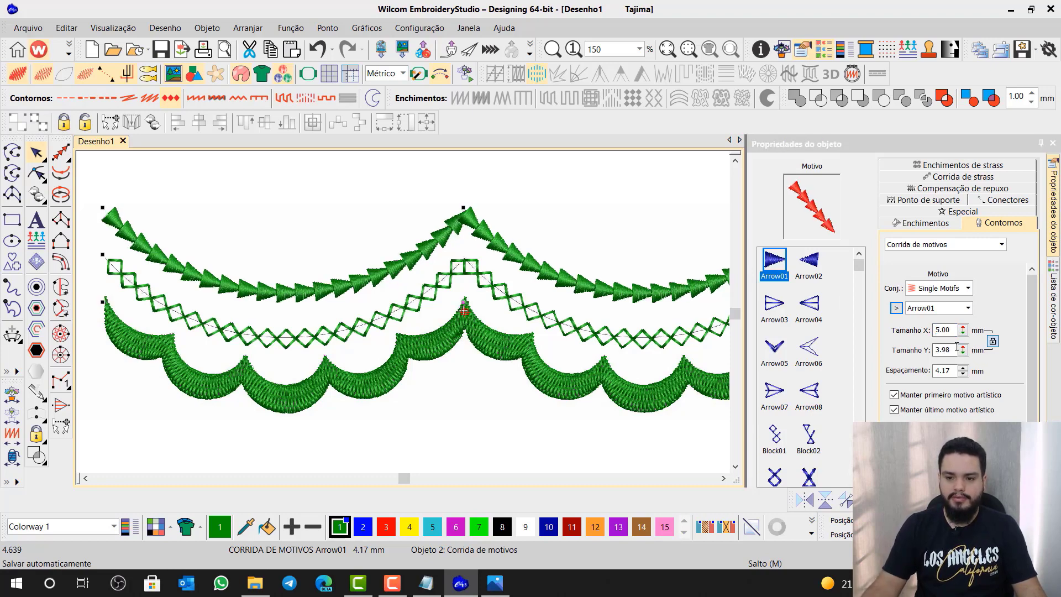
left_click_drag(956, 346, 928, 350)
type("5")
key("Return")
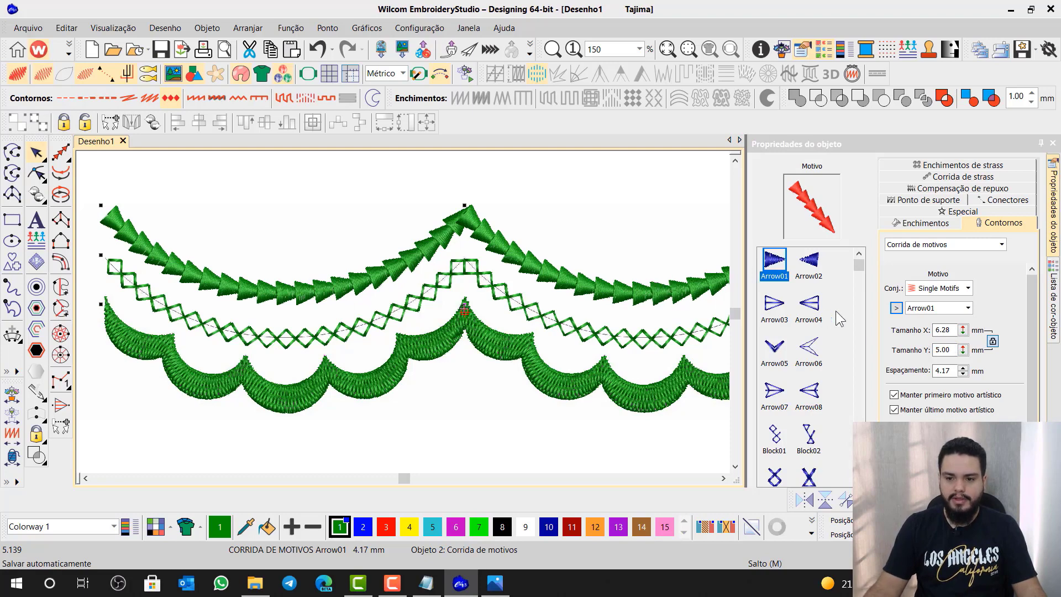
- Unlock the upper arrow motif's proportions and set its X size to 5 mm independently of the Y size
left_click(993, 342)
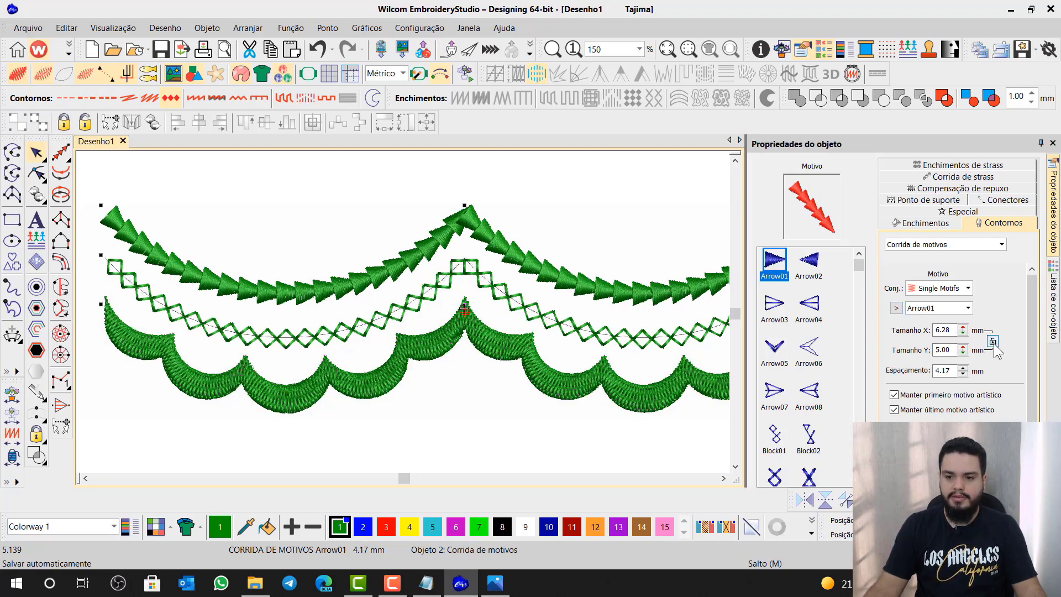
left_click_drag(951, 331, 920, 332)
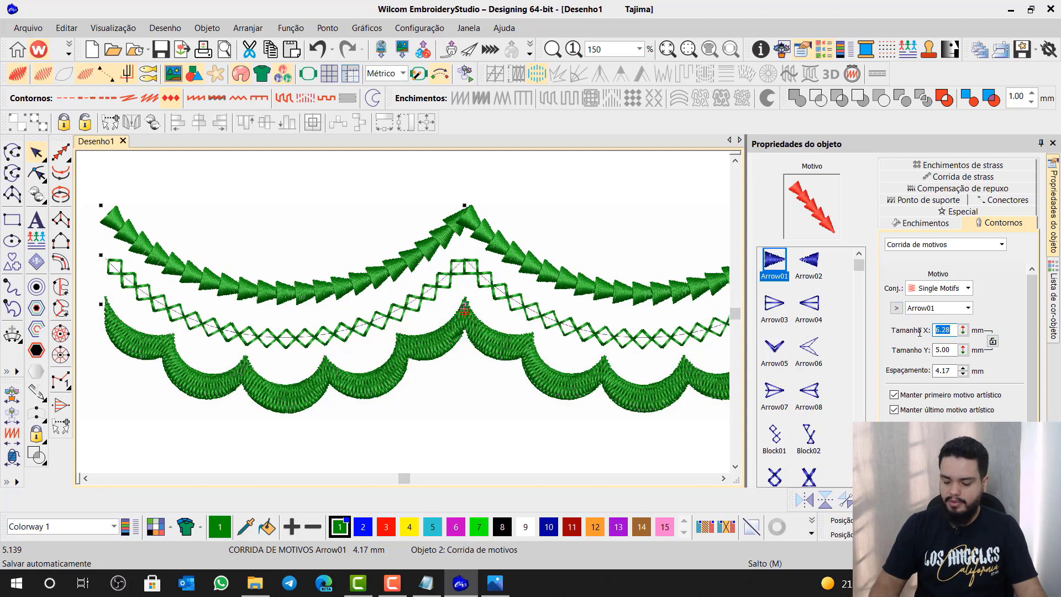
type("5")
key("Return")
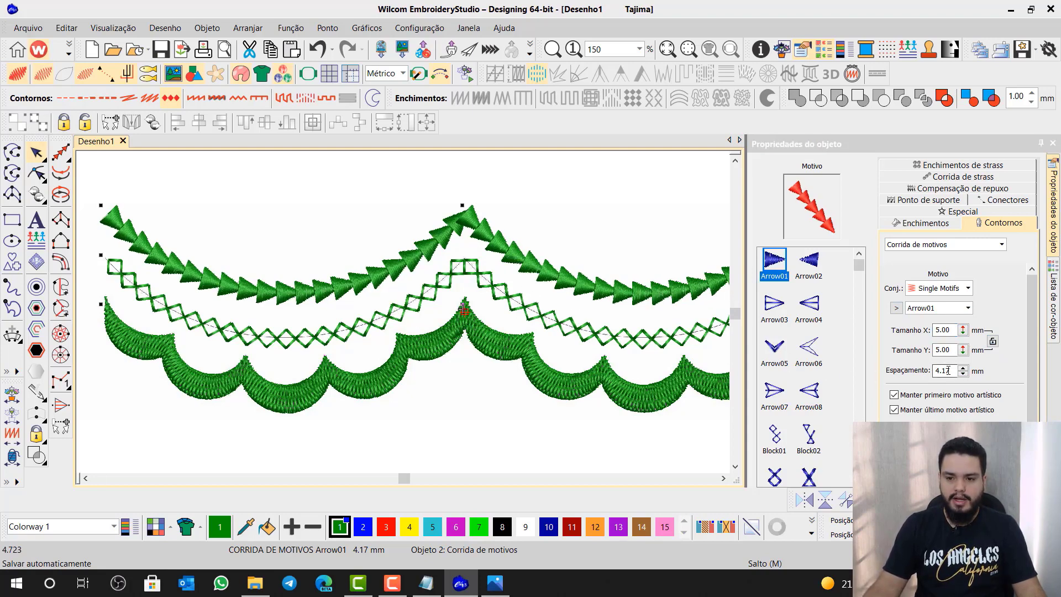
- Set the upper arrow motif run's spacing to 6 mm and inspect the gaps between the arrows up close
left_click_drag(953, 370, 903, 370)
type("6")
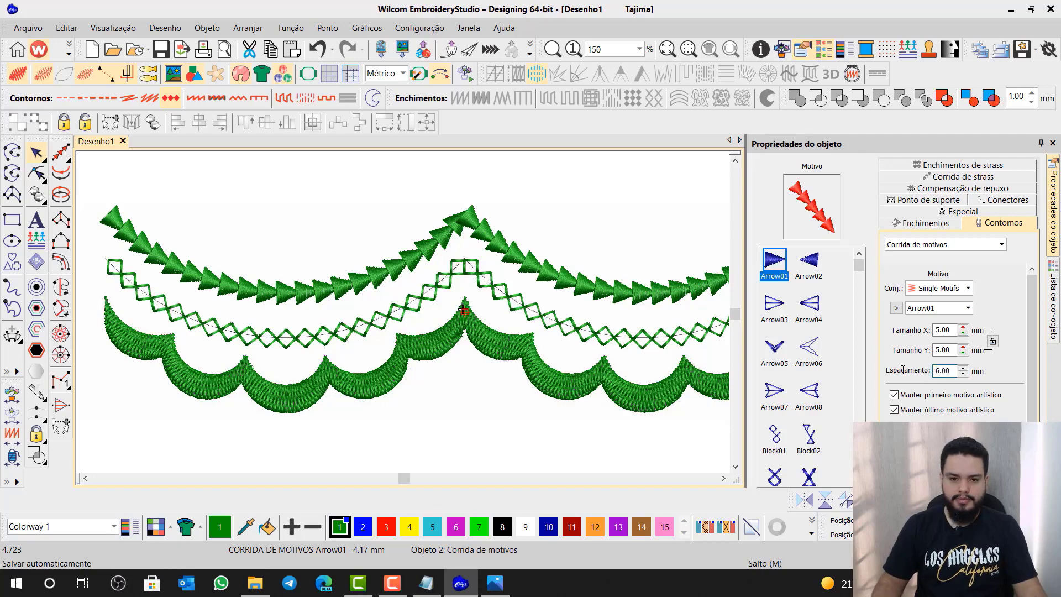
key("Return")
scroll(406, 319, "up", 1)
scroll(407, 319, "up", 2)
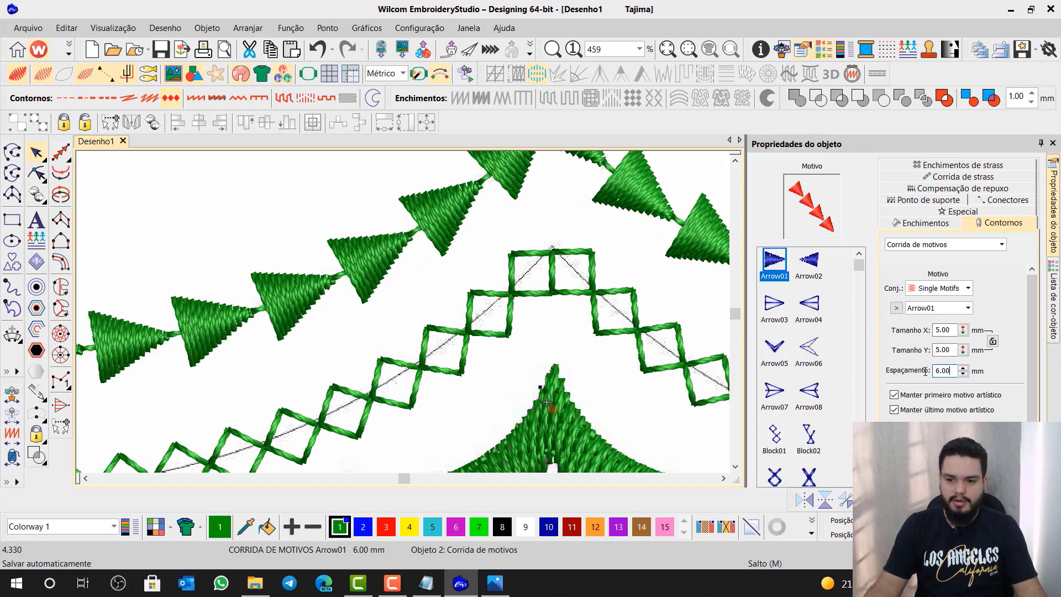
- Try a 5 mm spacing on the upper arrow motif run
left_click_drag(953, 370, 920, 372)
type("5")
key("Return")
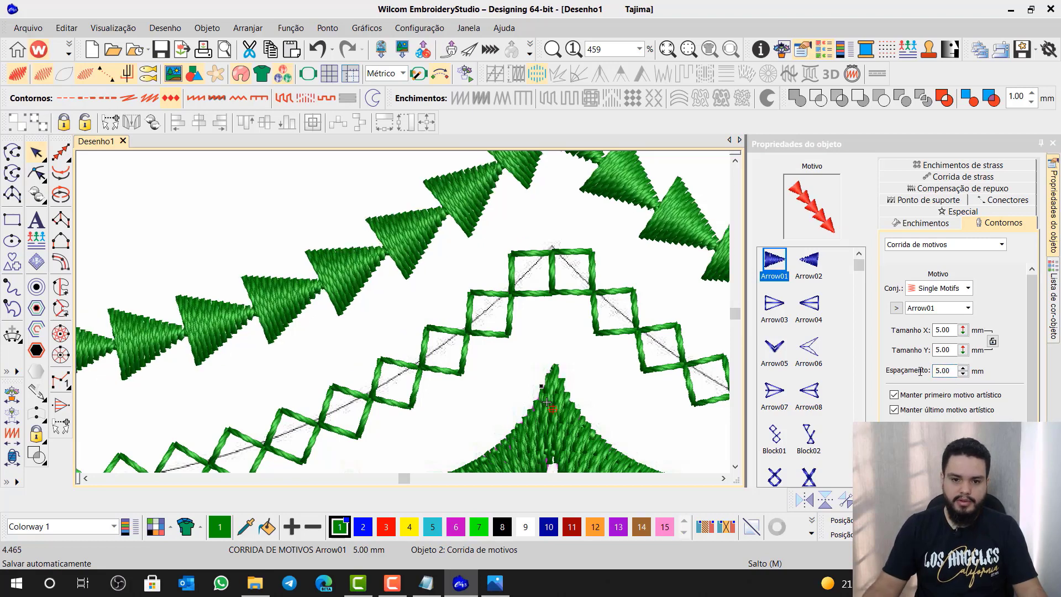
- Set the upper arrow motif run's spacing to 5.5 mm and check it across the whole border
left_click_drag(953, 371, 912, 367)
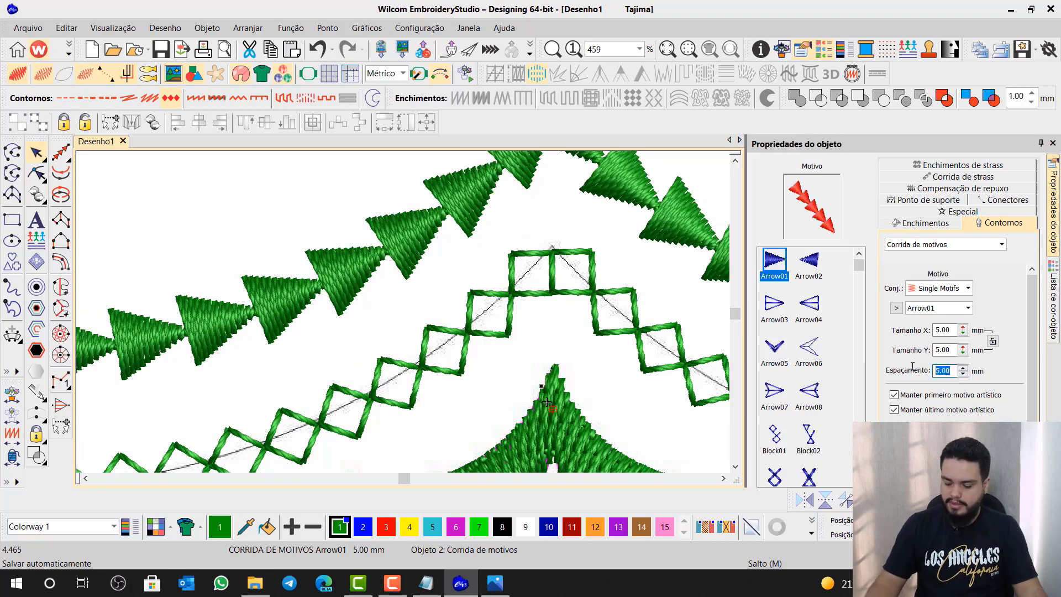
type("5")
key("Return")
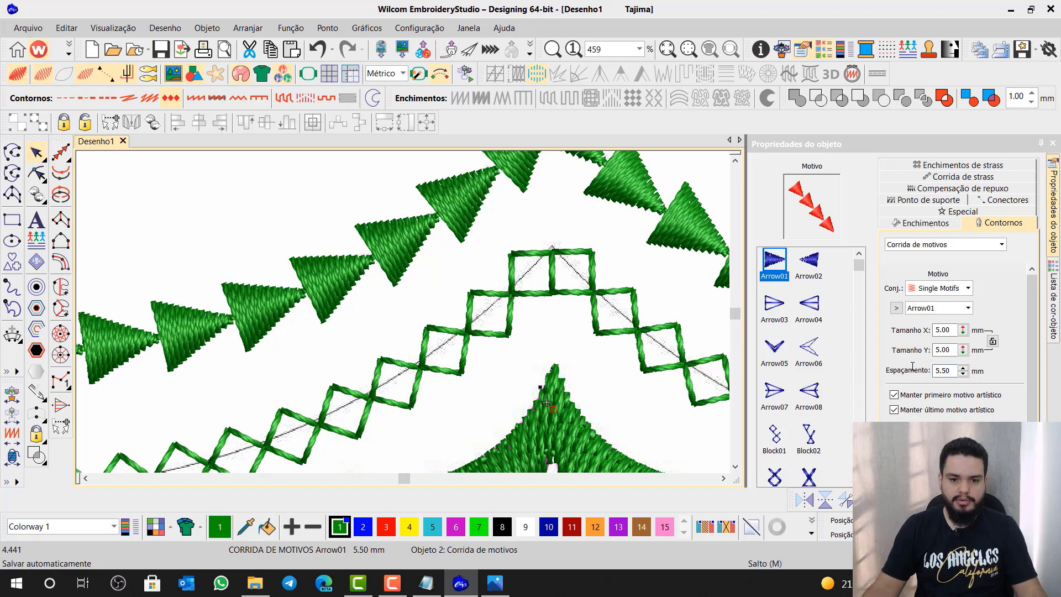
scroll(534, 365, "down", 5)
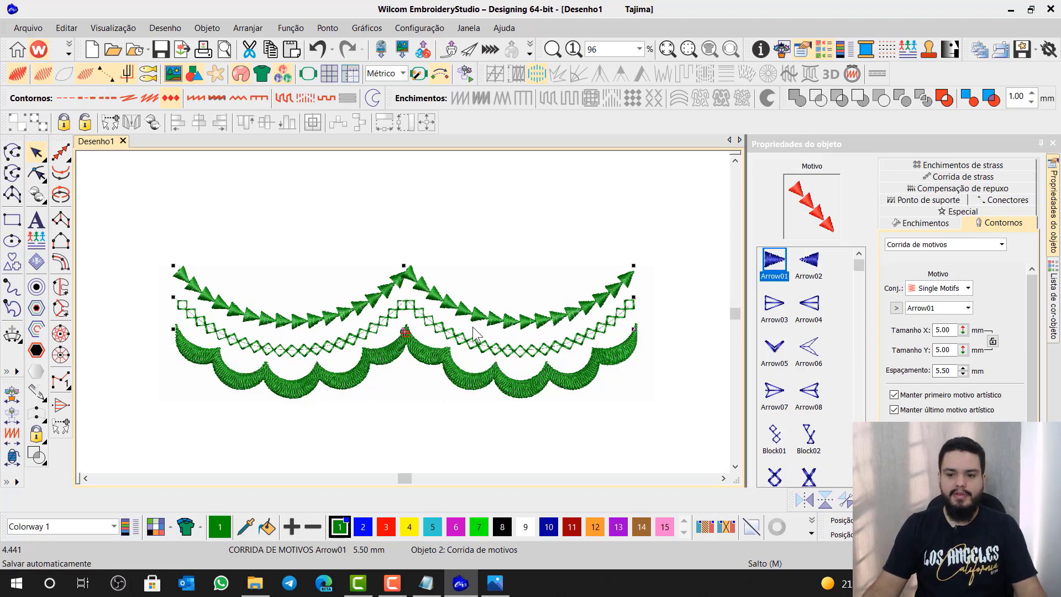
- Set the middle Kite01 motif run's X size to 5 mm and its Y size to 5 mm
scroll(477, 327, "up", 2)
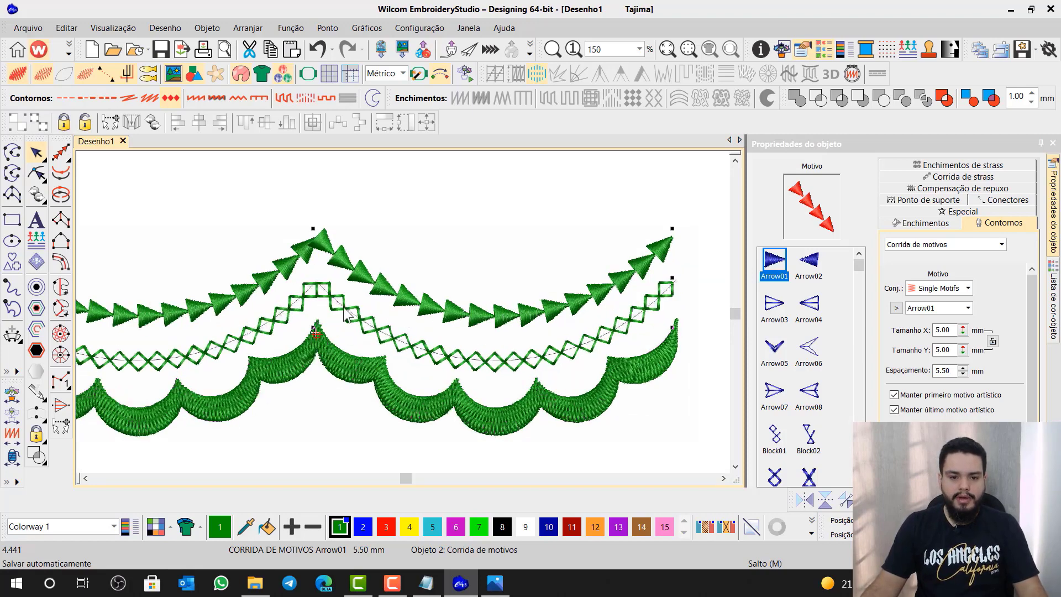
scroll(344, 310, "up", 2)
left_click(407, 310)
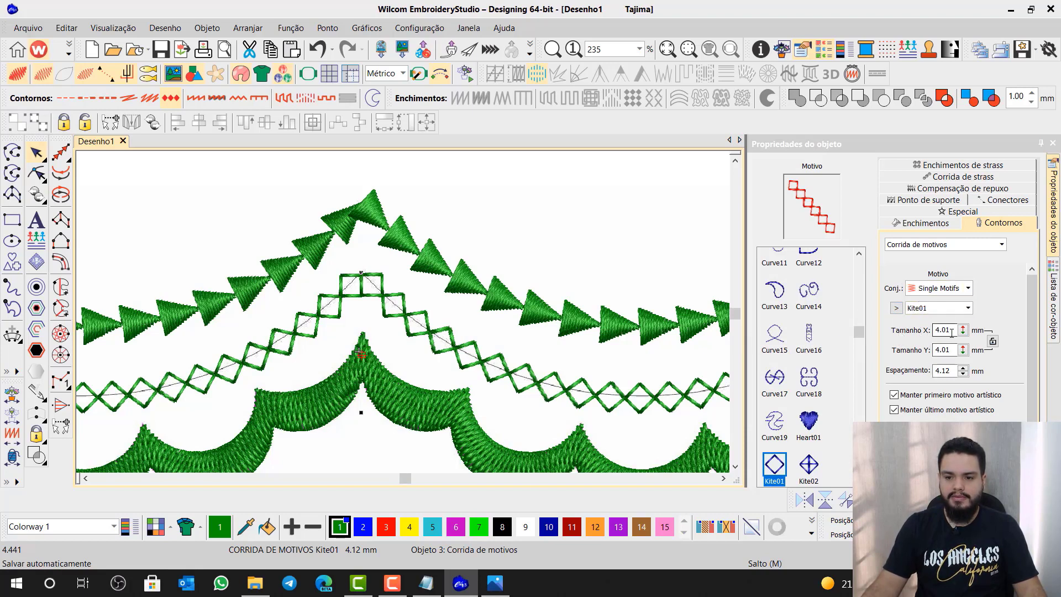
left_click_drag(950, 331, 930, 332)
type("5")
key("Return")
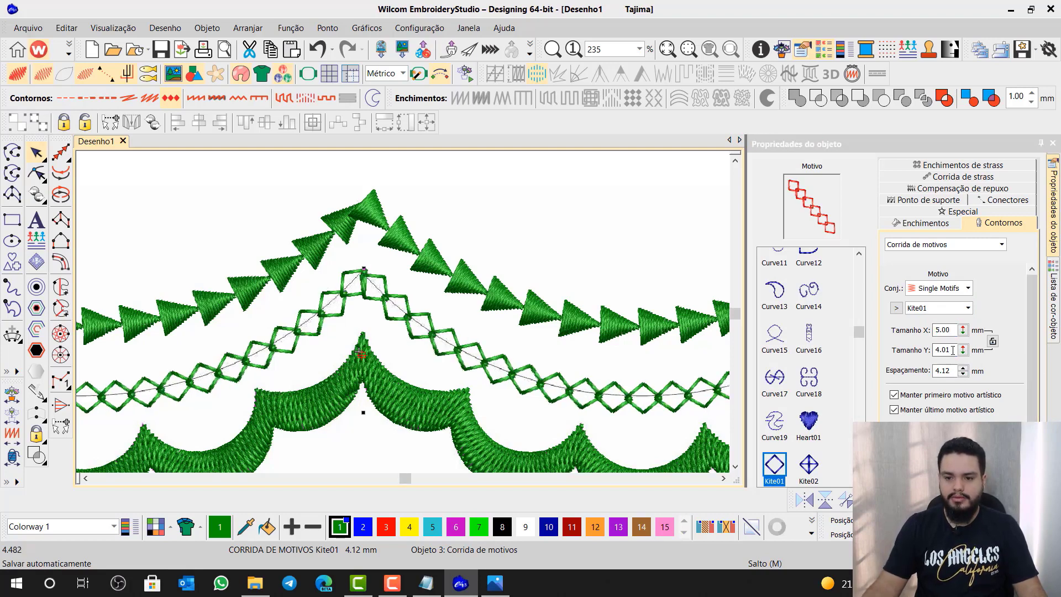
left_click_drag(951, 350, 895, 352)
type("5")
key("Return")
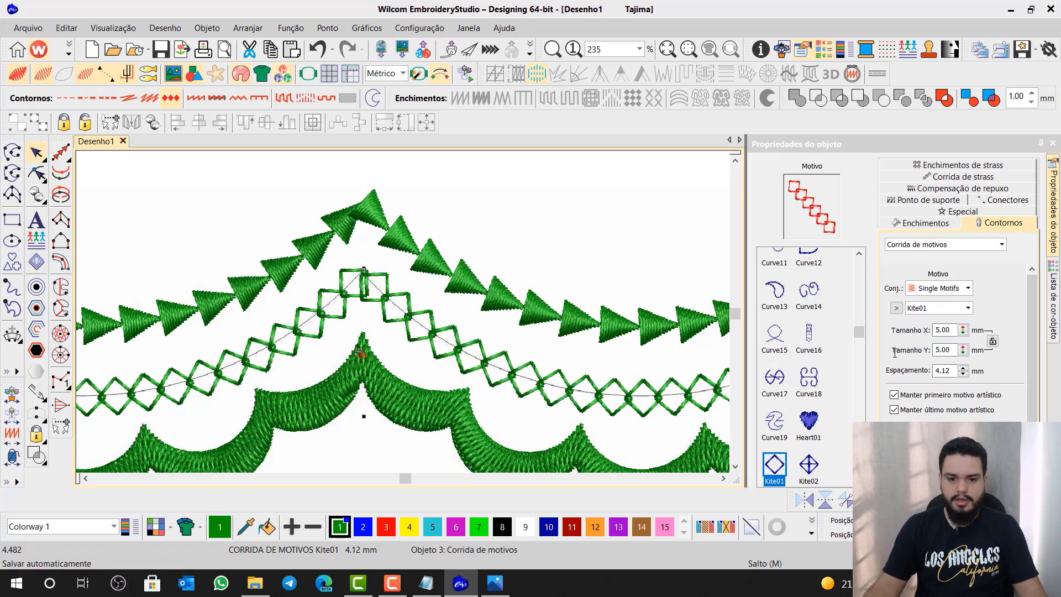
- Set the Kite01 motif run's spacing to 5 mm and inspect the diamonds along the curve
left_click_drag(952, 370, 912, 366)
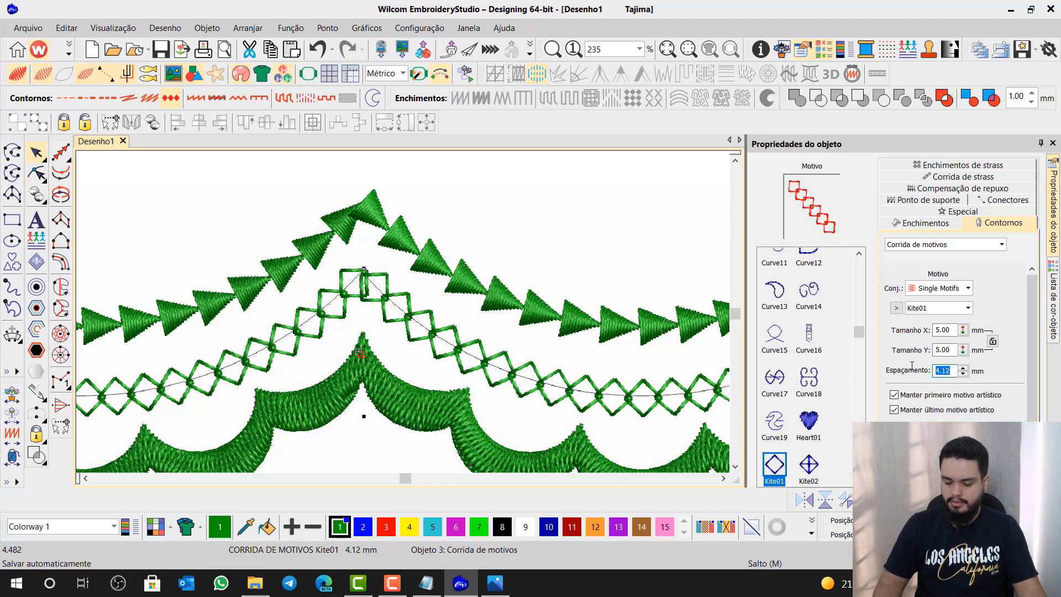
type("5")
key("Return")
scroll(311, 298, "down", 1)
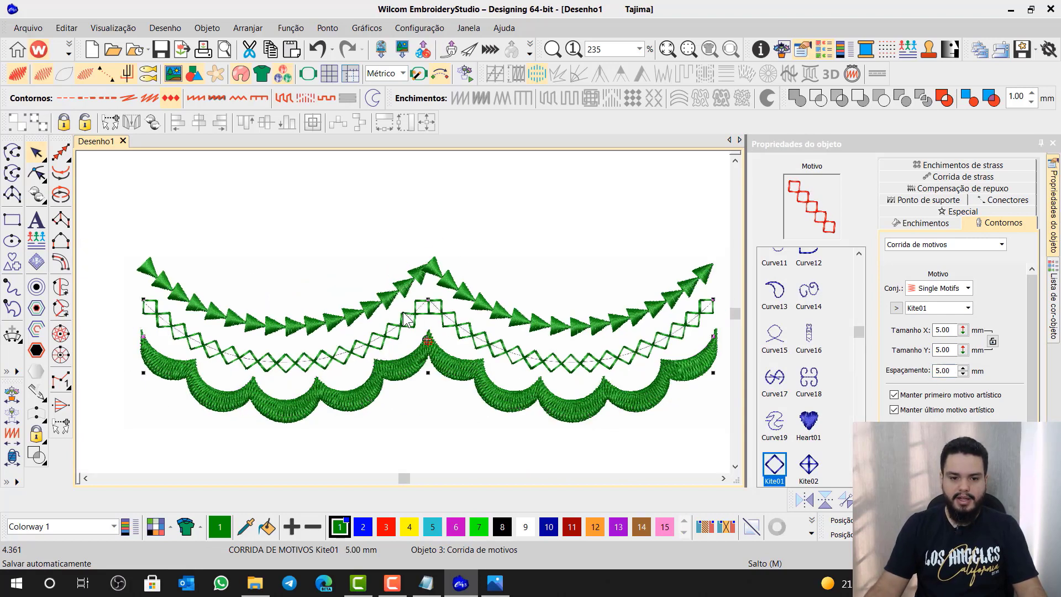
scroll(406, 318, "up", 2)
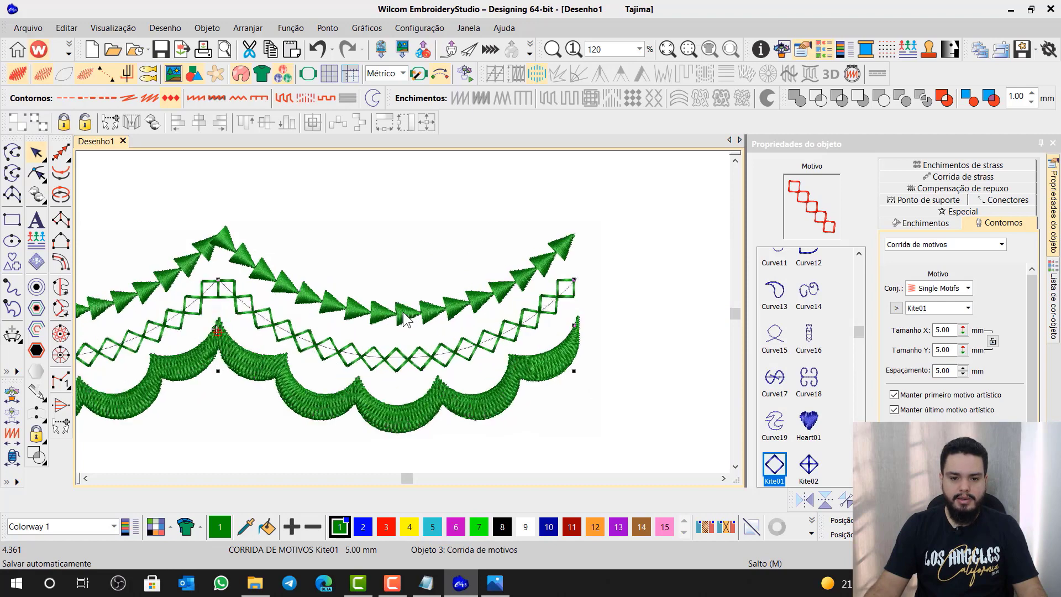
scroll(364, 329, "up", 2)
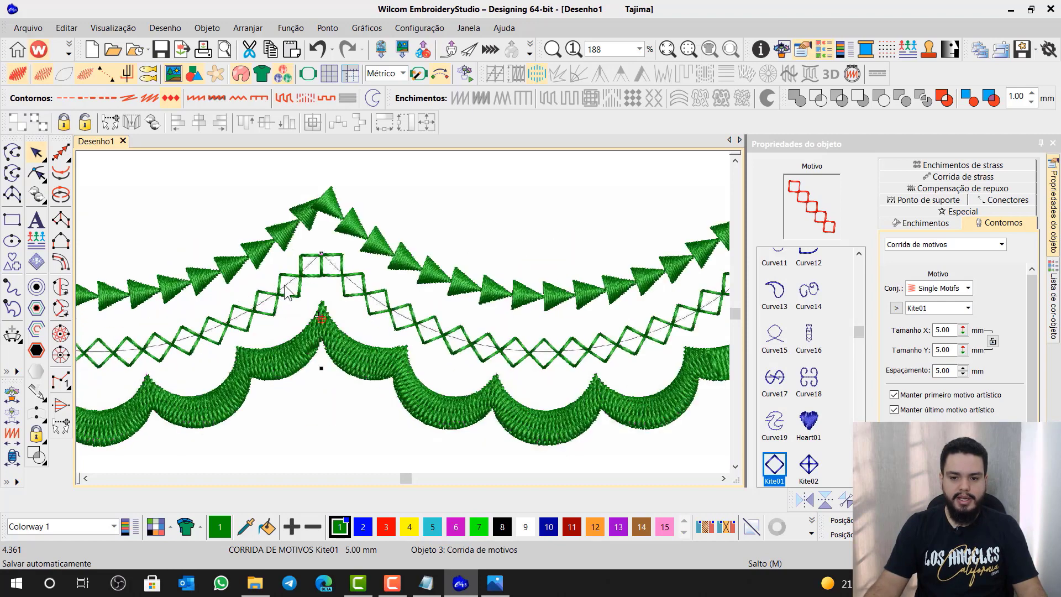
- Show the color-object list and recolor the upper arrow run with color 15 and the kite run with color 6
left_click(1056, 283)
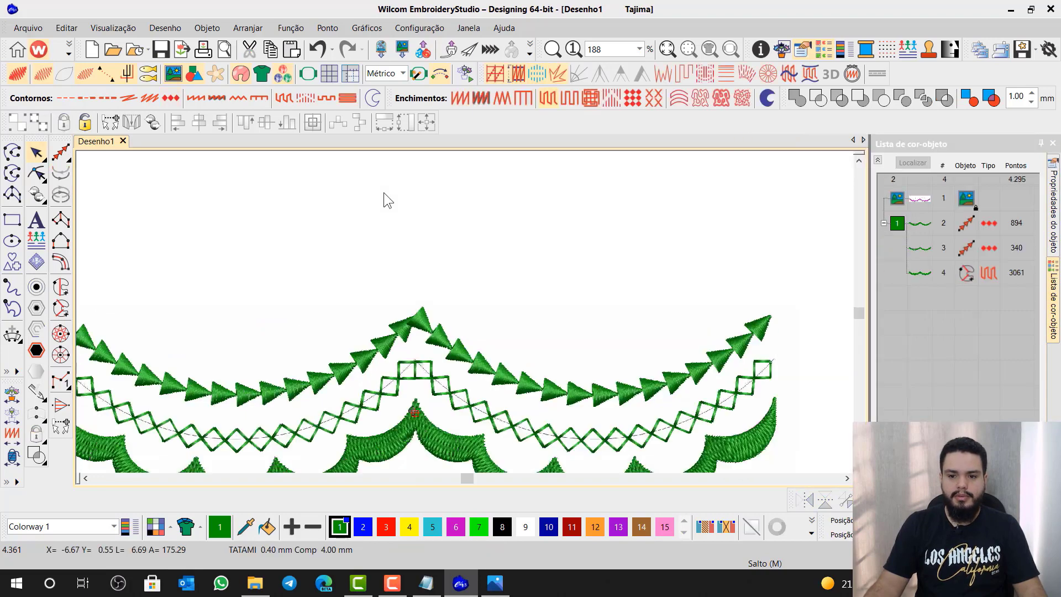
scroll(466, 312, "down", 3)
left_click(467, 320)
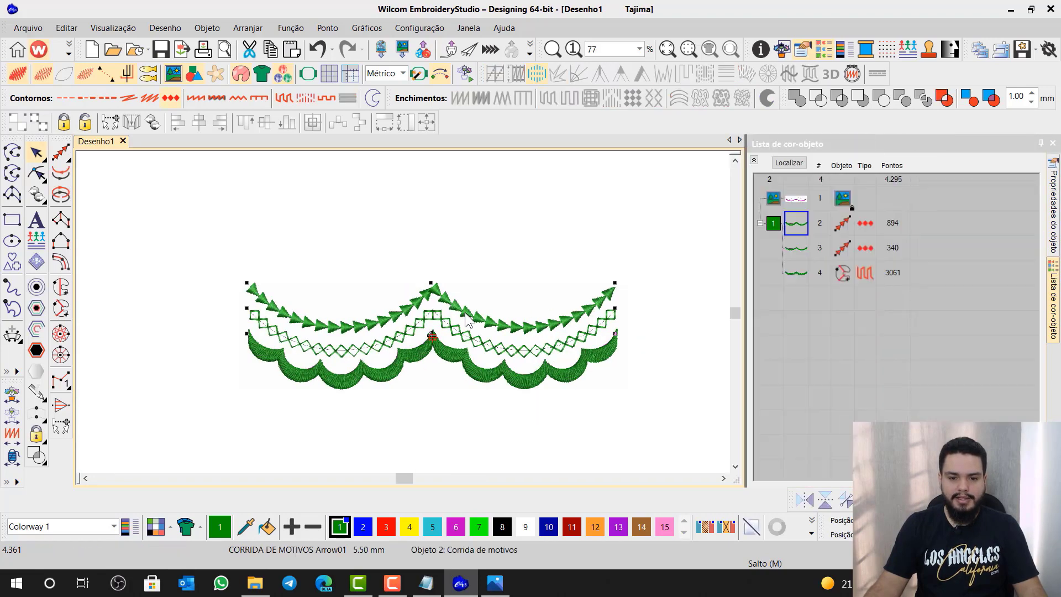
left_click(665, 528)
left_click(513, 353)
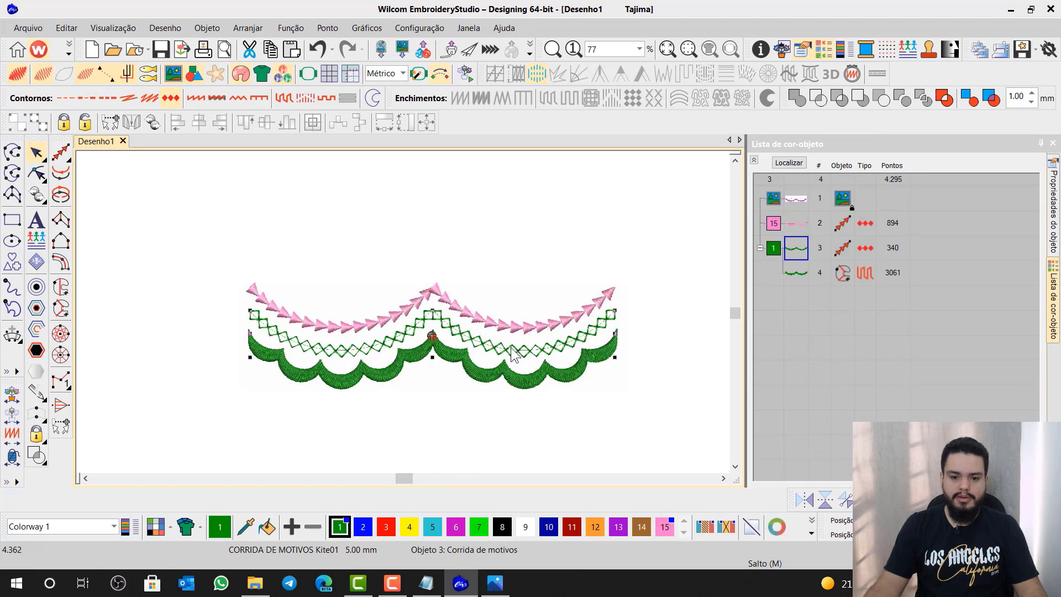
left_click(463, 521)
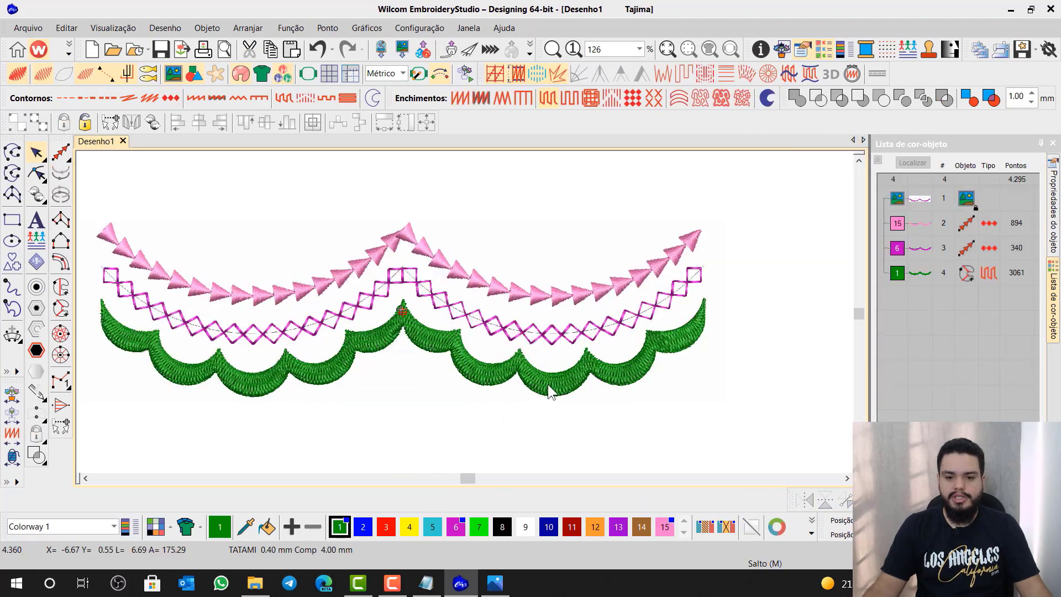
- Recolor the bottom scallop border with color 15 and change its fill from Tatami to satin stitch (Ponto cheio)
left_click(548, 383)
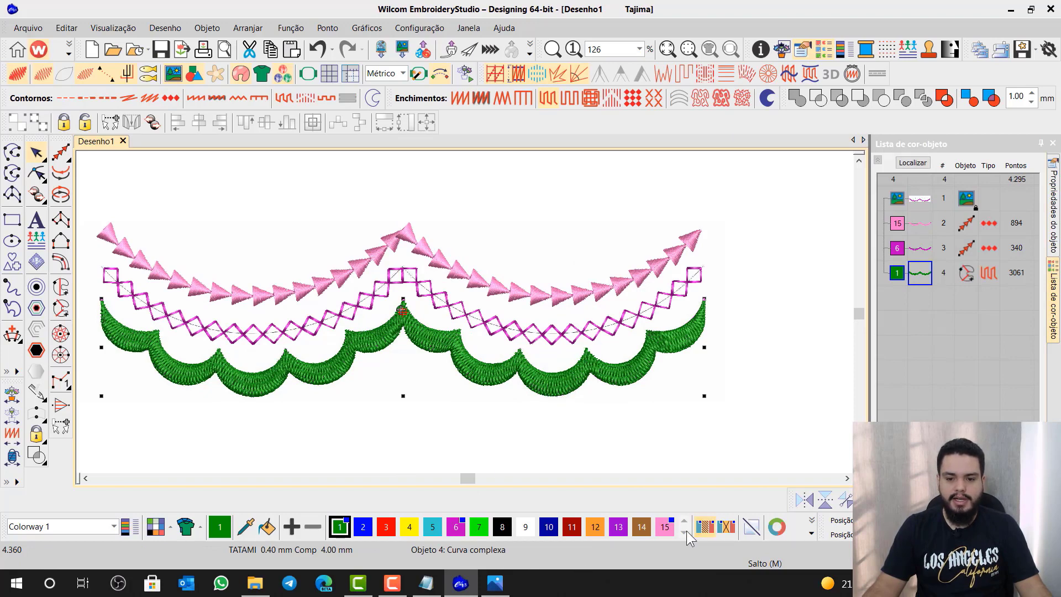
left_click(663, 528)
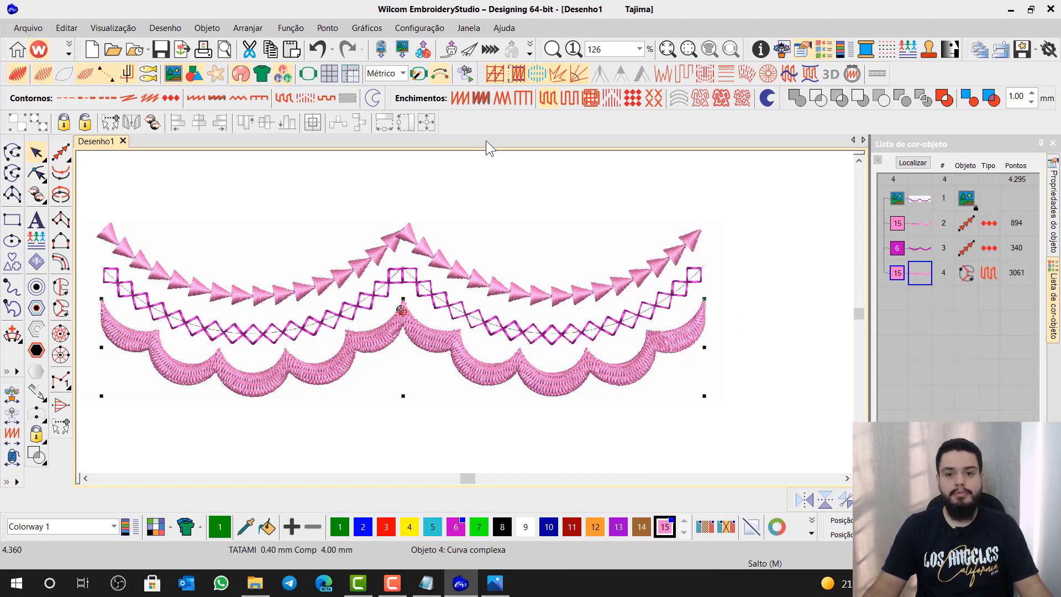
left_click(462, 98)
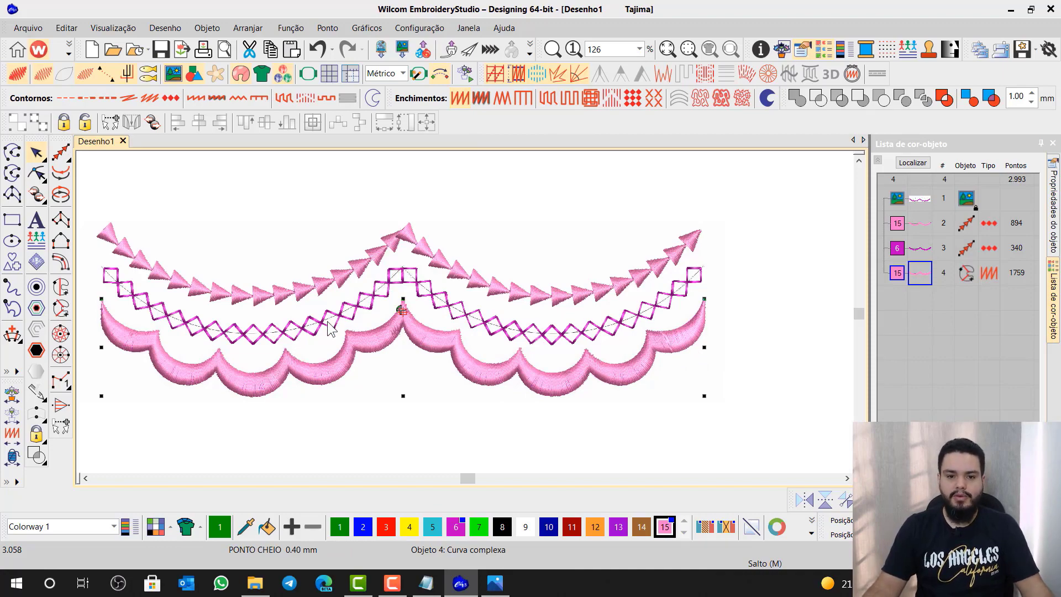
- Switch to the Notepad checklist and add the line "* MARCAÇÃO -" directly under "4 - CONFIGURAR OS PONTOS -"
left_click(425, 583)
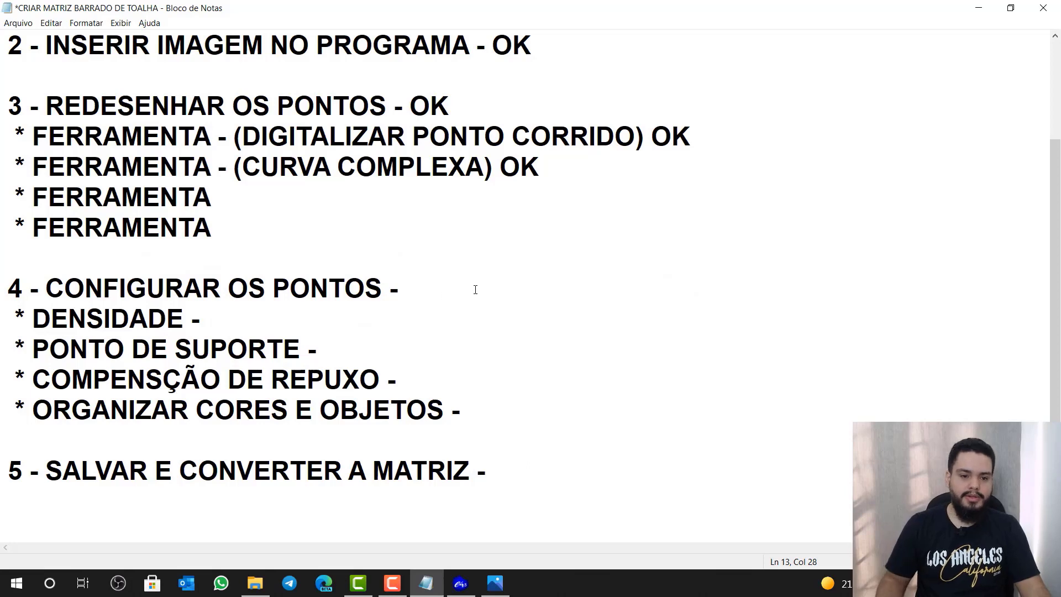
key("Return")
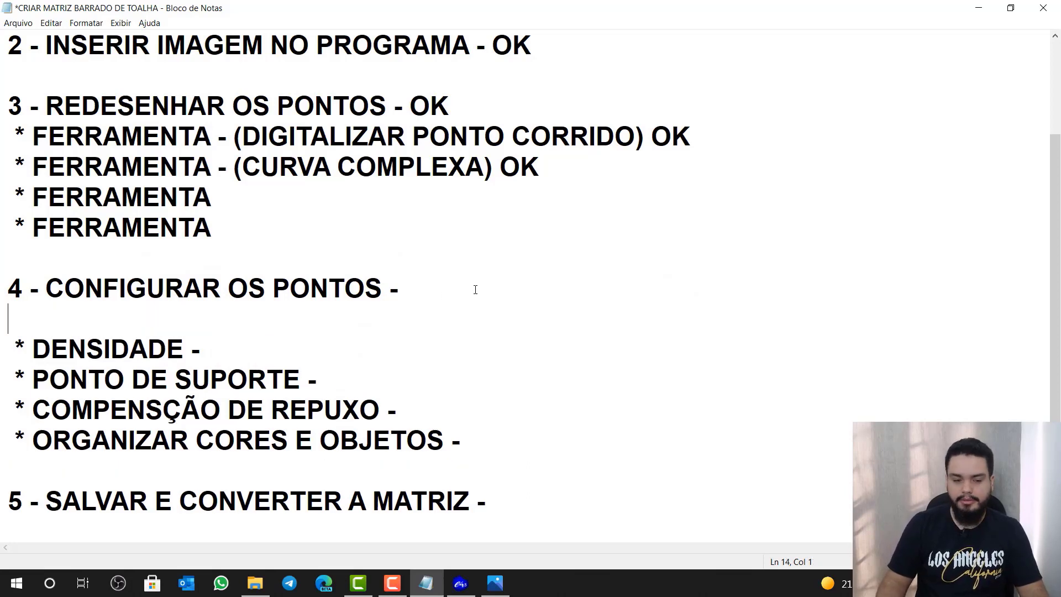
type("* ")
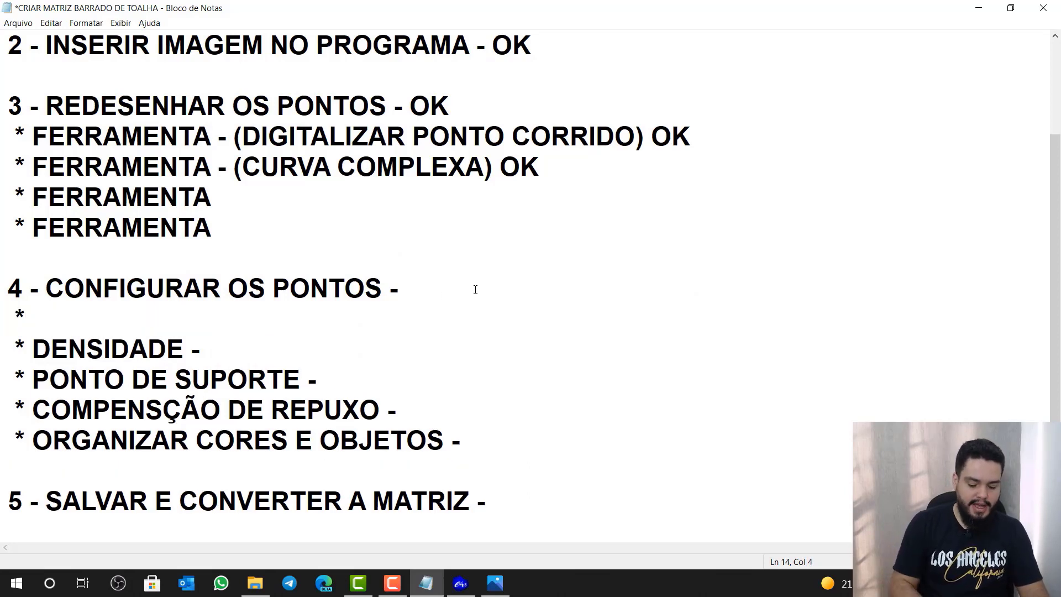
type("marcação")
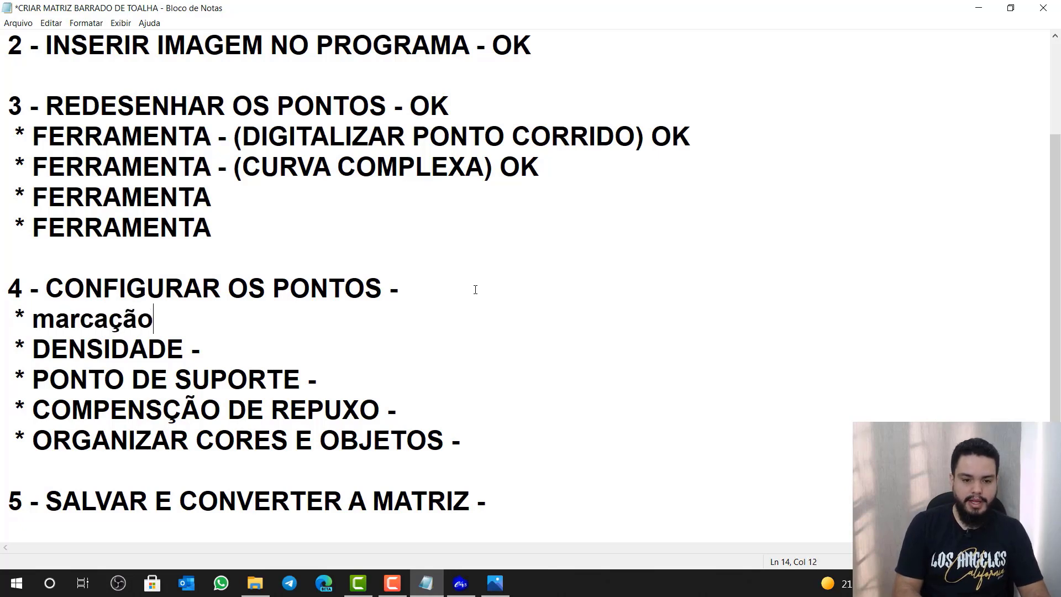
key("BackSpace")
key("BackSpace")
key("BackSpace")
key("BackSpace")
key("BackSpace")
key("BackSpace")
key("BackSpace")
key("BackSpace")
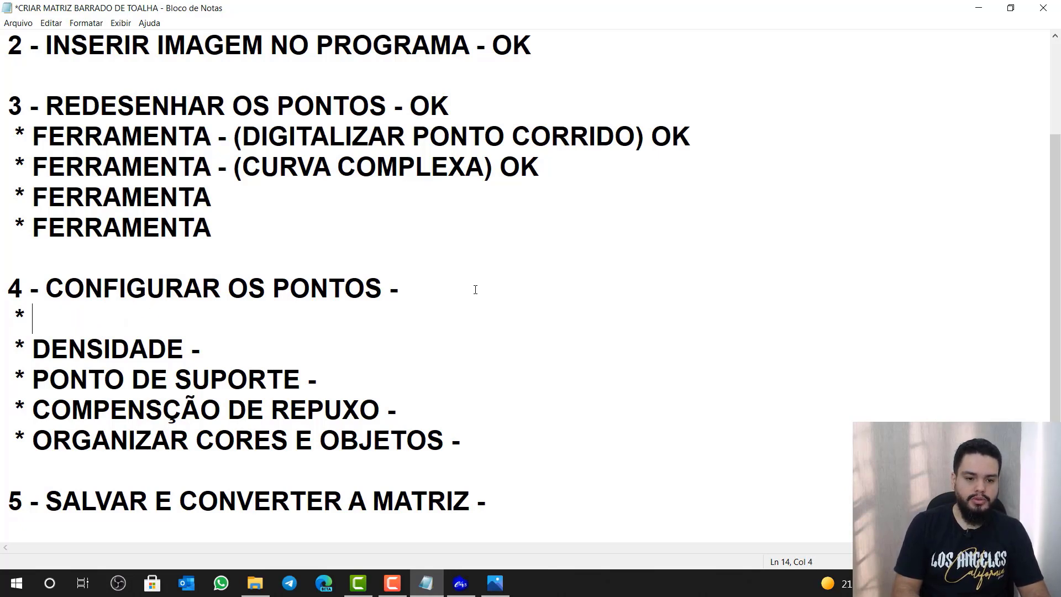
type("MARCAÇ")
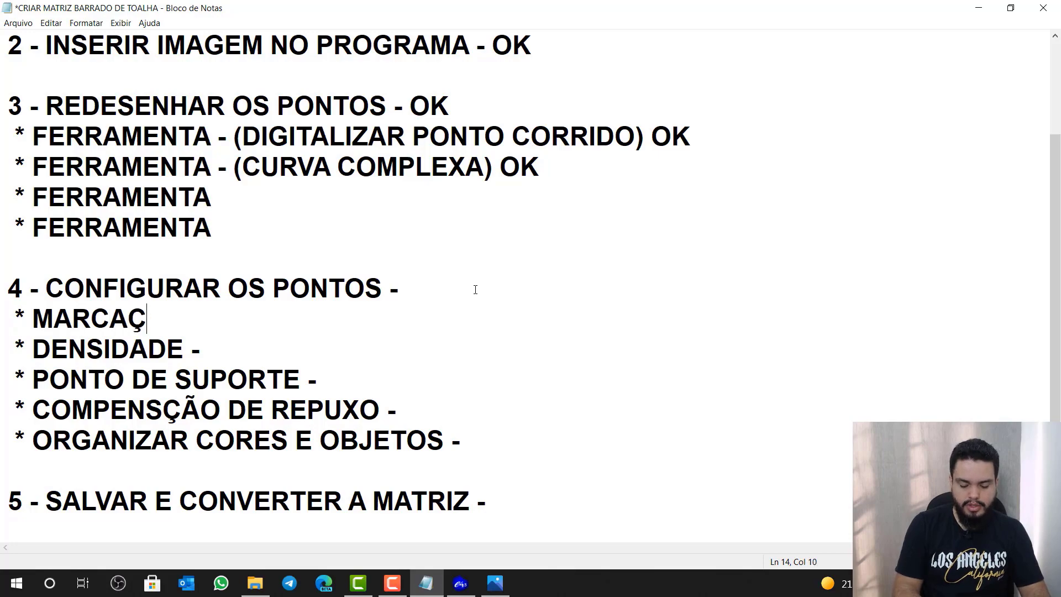
type("ÃO -")
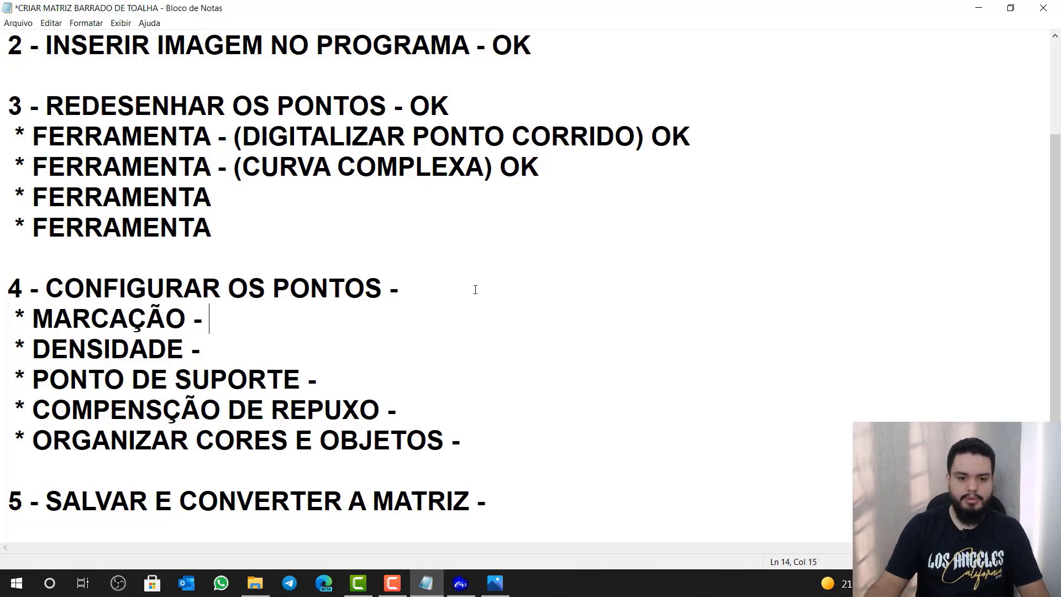
left_click(979, 8)
- Back in Wilcom, duplicate the satin scallop border in place and recolor the copy with color 5 (Aqua)
left_click(969, 351)
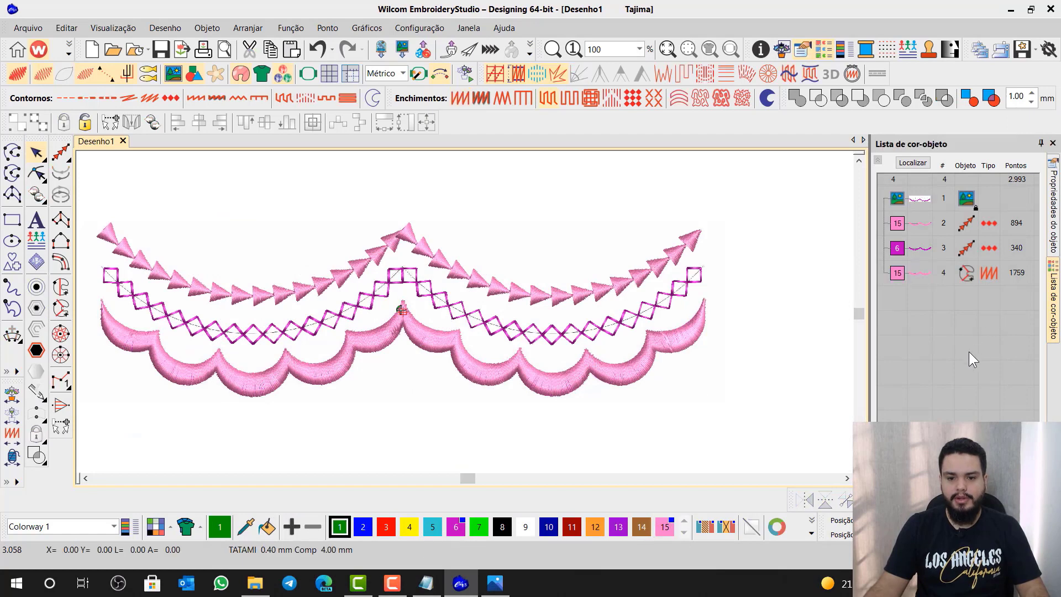
left_click(922, 274)
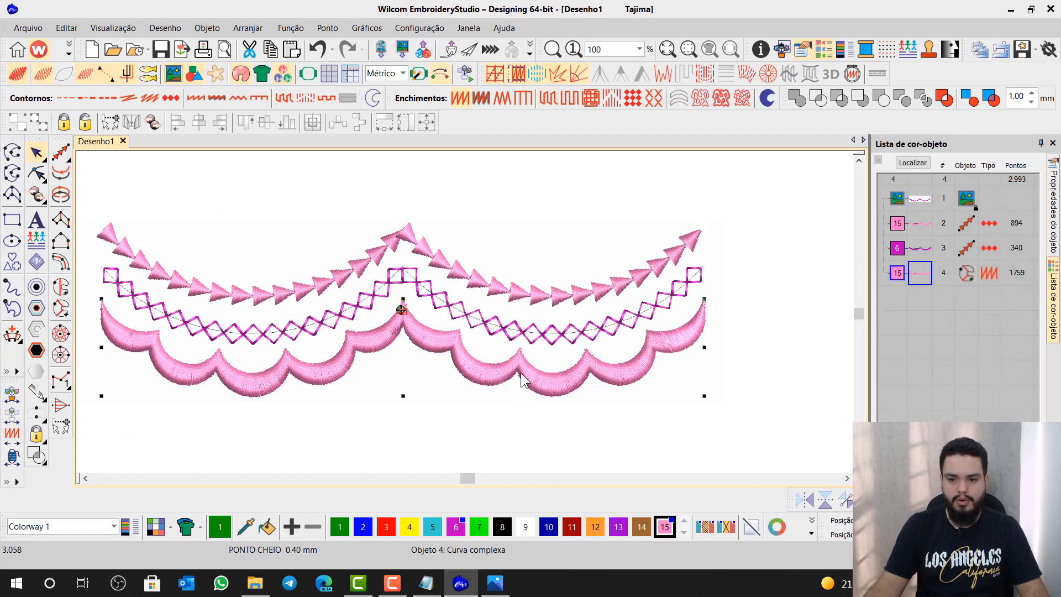
key("ctrl+d")
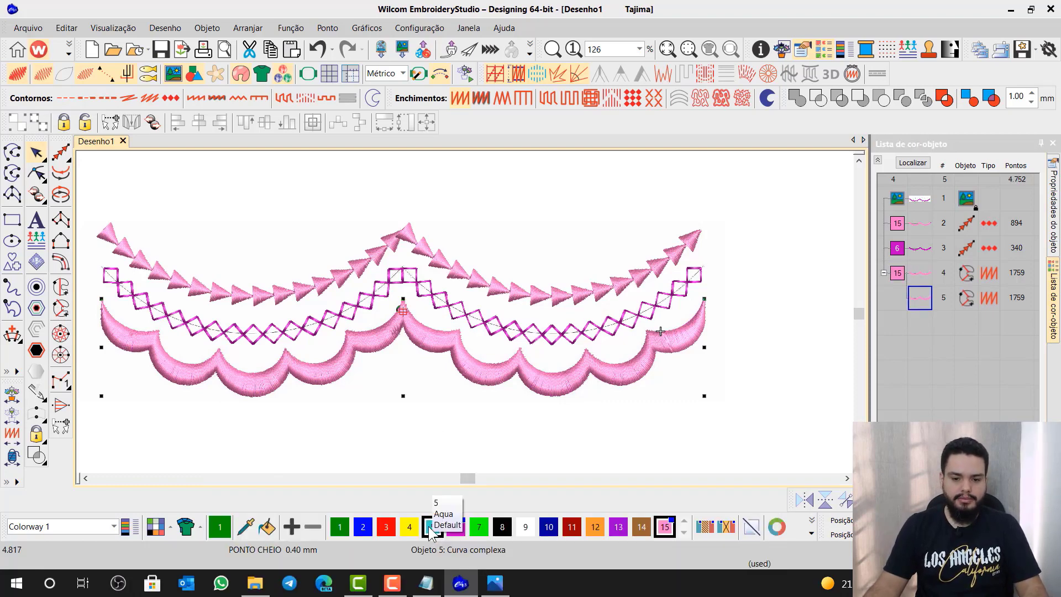
left_click(430, 527)
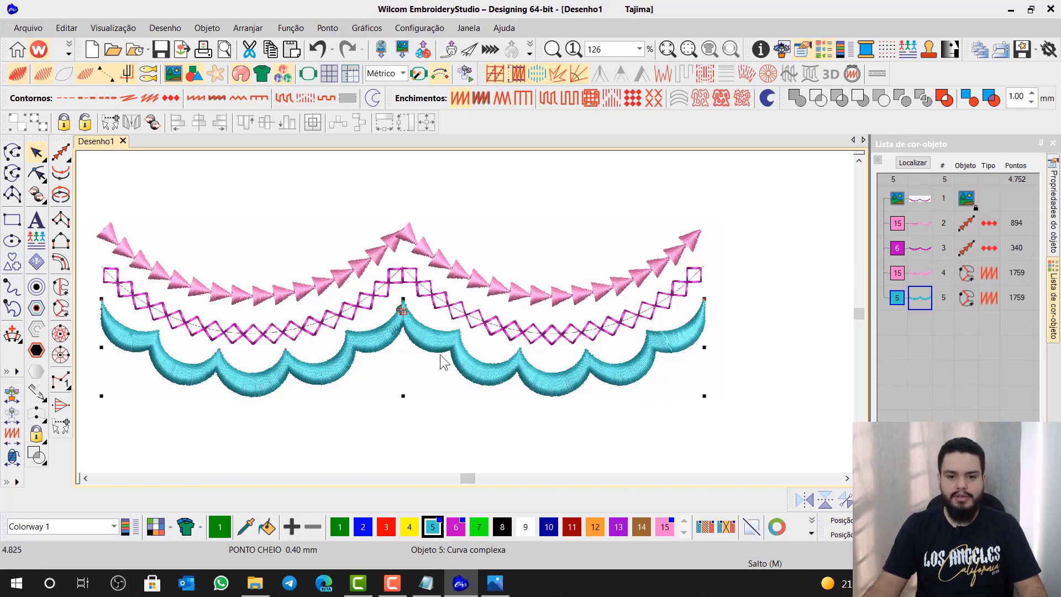
- Turn off the underlay and the pull compensation on the aqua scallop copy
left_click(497, 72)
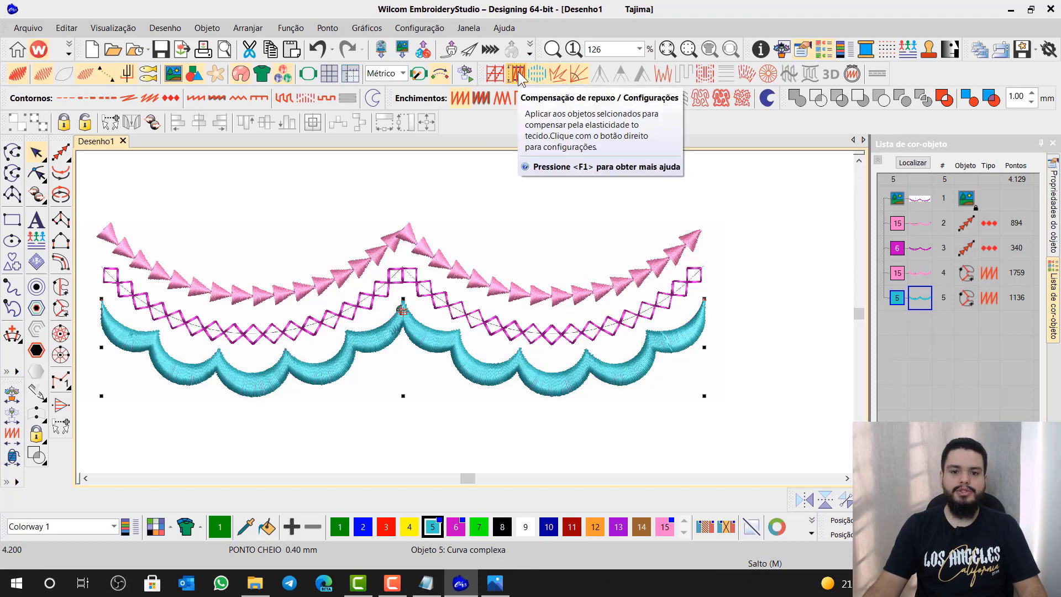
left_click(518, 71)
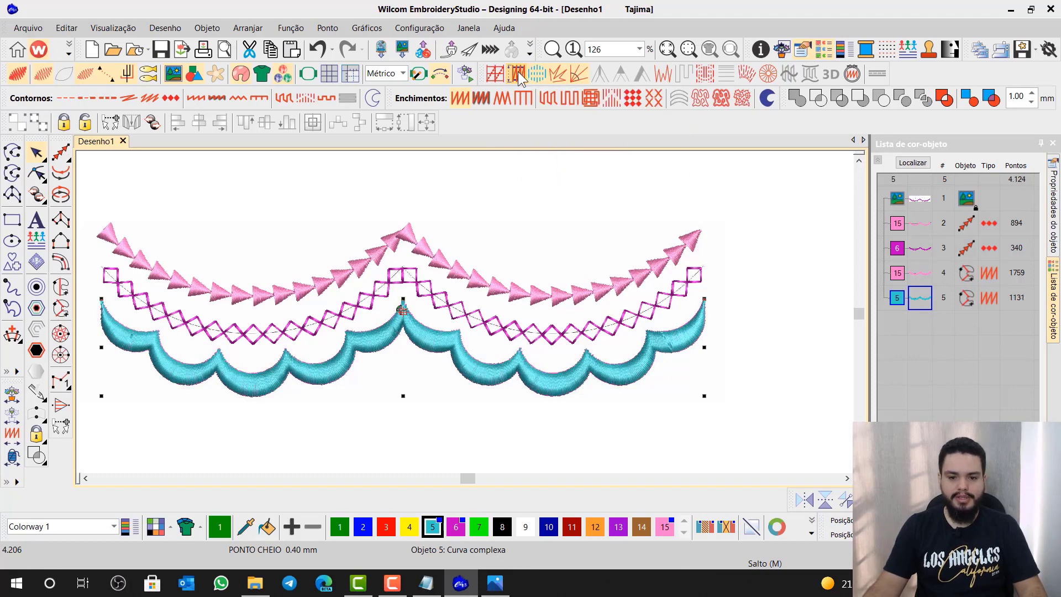
- Set the satin fill stitch spacing (Espaçamento) of the aqua scallop copy to 1.00 mm
scroll(439, 310, "up", 5)
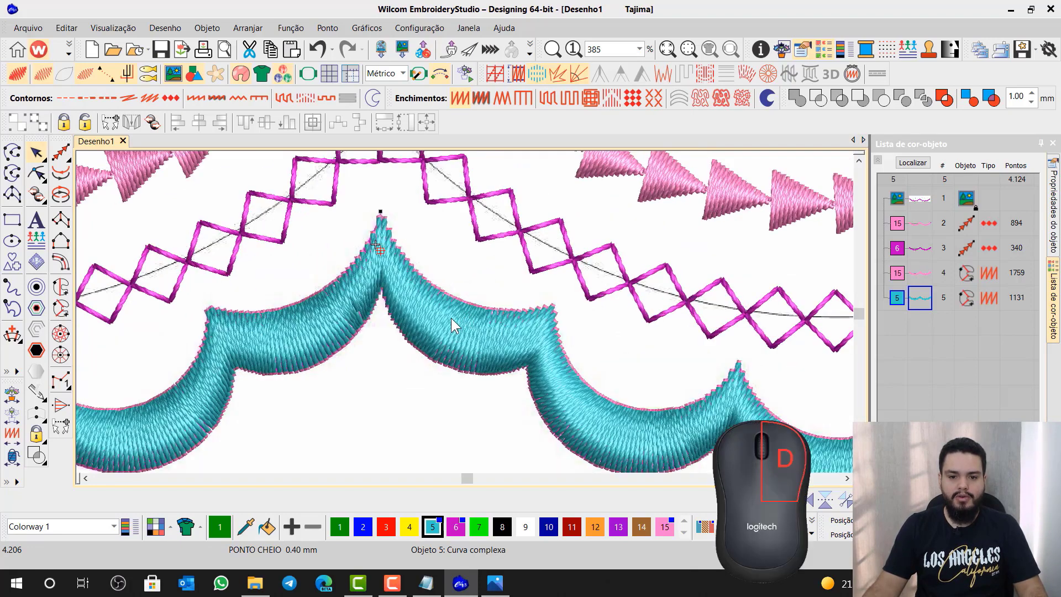
right_click(451, 317)
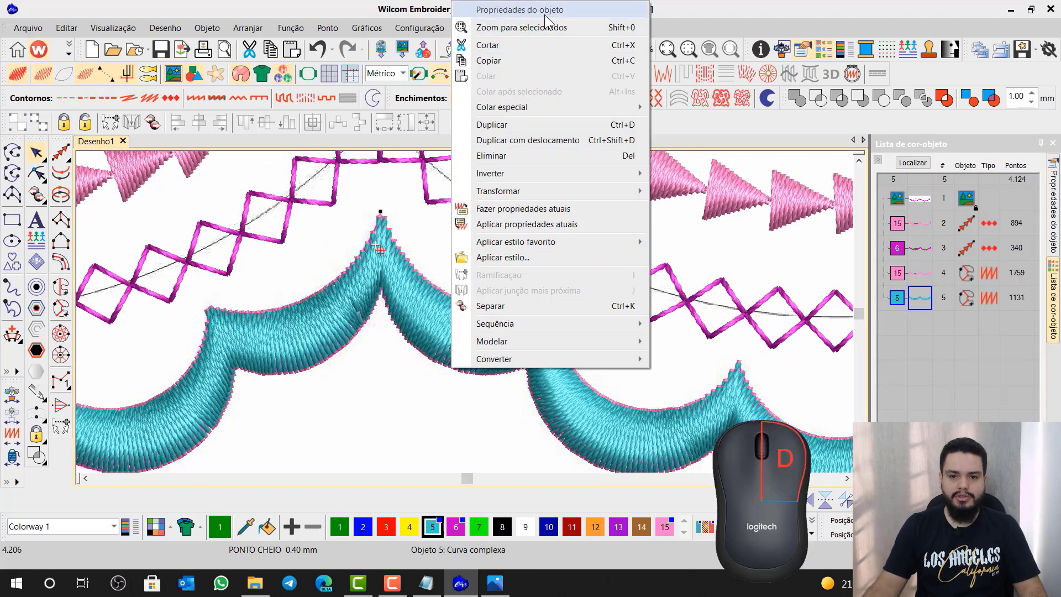
left_click(519, 10)
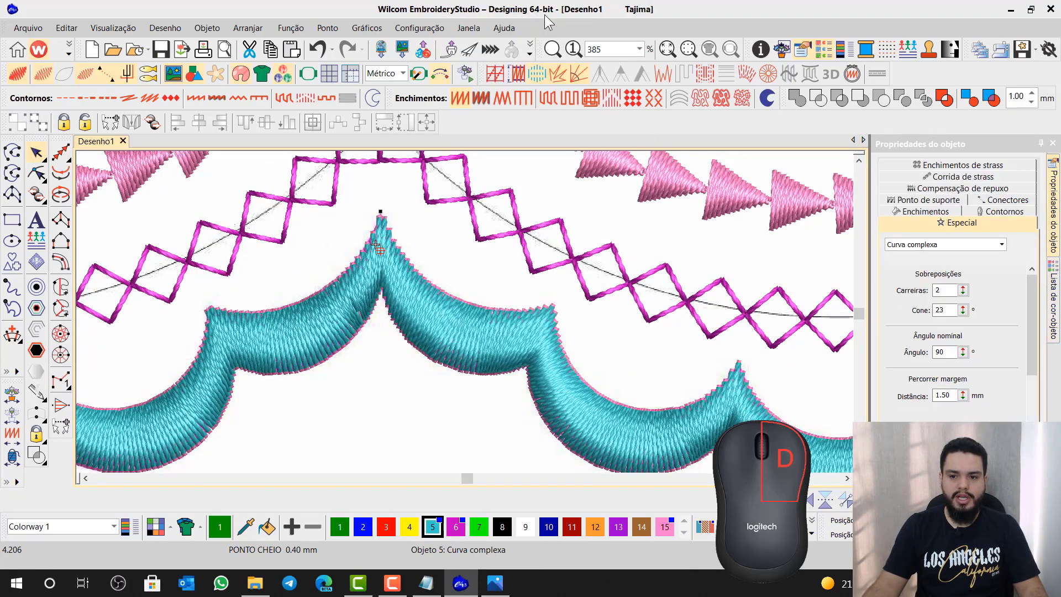
left_click(925, 212)
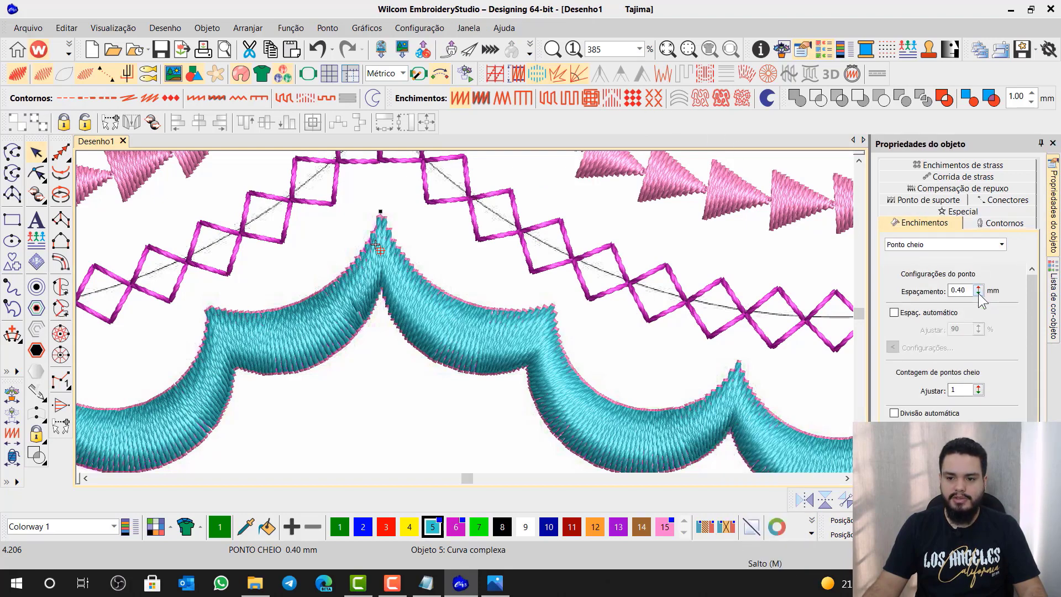
left_click_drag(973, 290, 911, 291)
type("1.00")
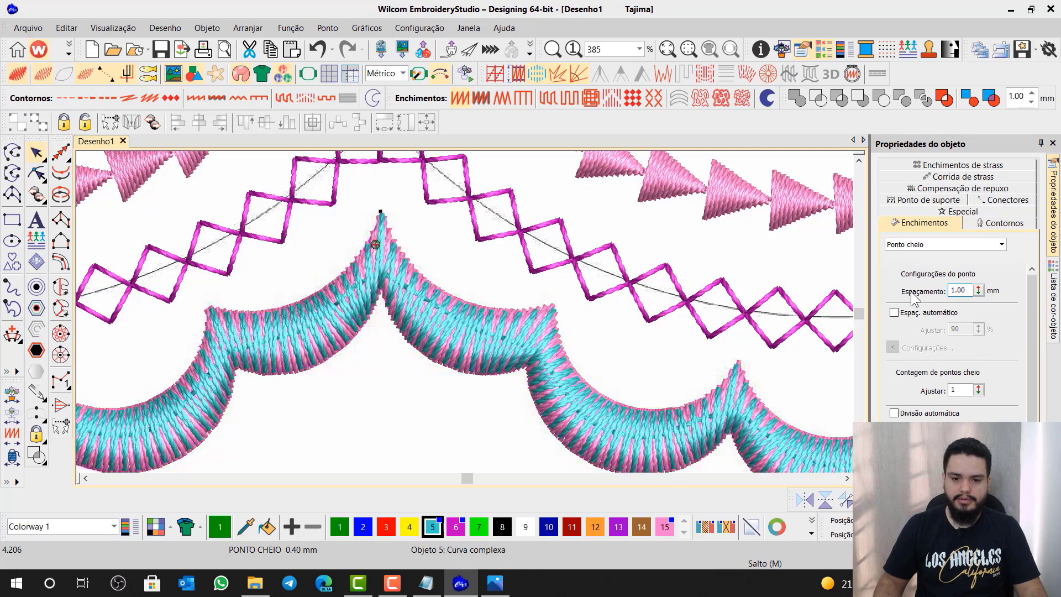
key("Return")
- Try stitch spacings of 2.00 mm and 1.50 mm on the aqua scallop copy and inspect the stitches along the border
left_click_drag(975, 291, 949, 292)
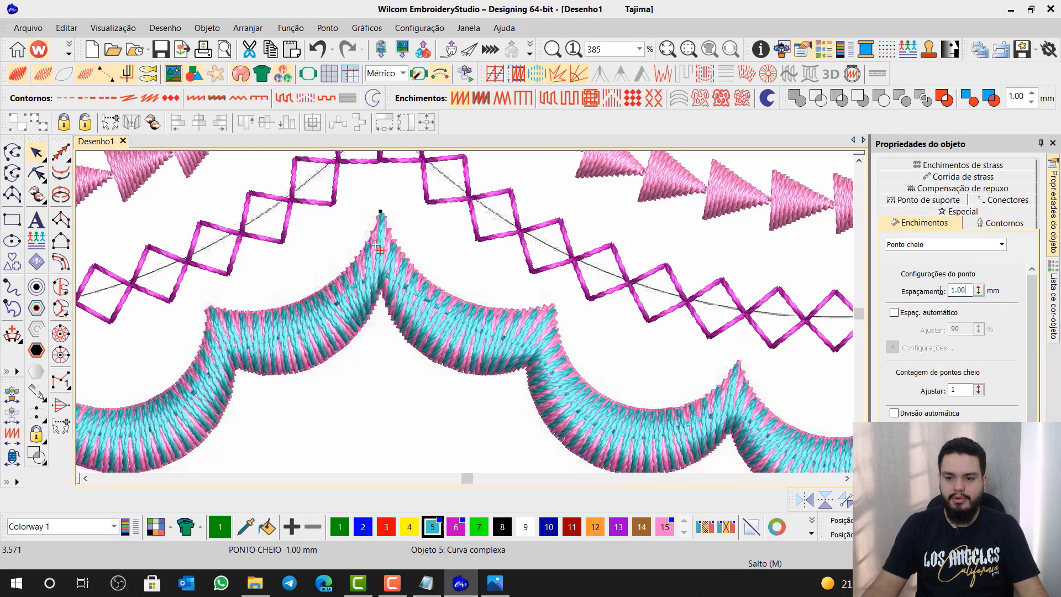
type("2.00")
key("Return")
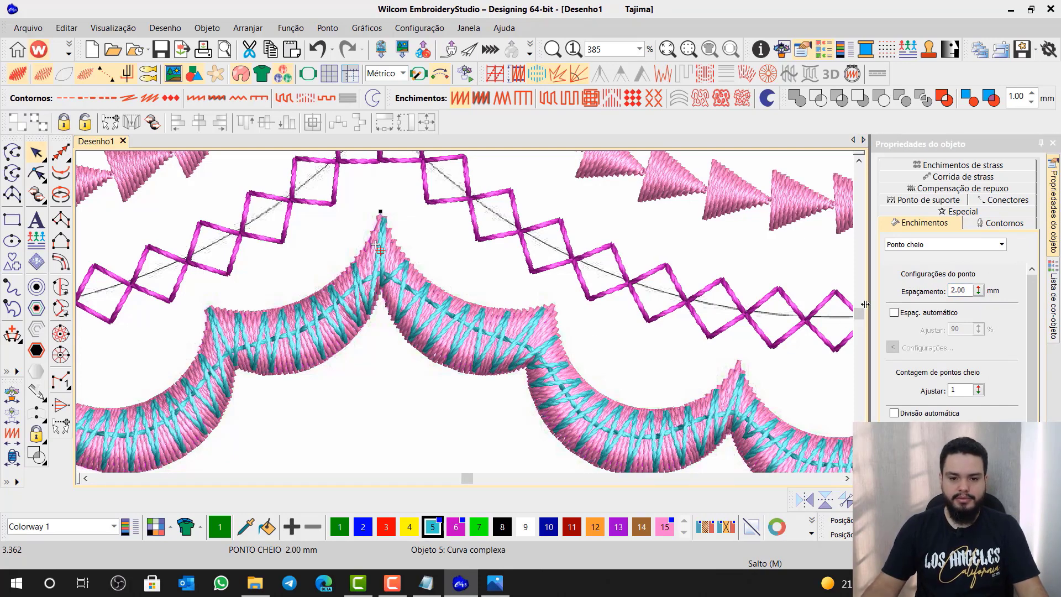
left_click_drag(963, 291, 939, 291)
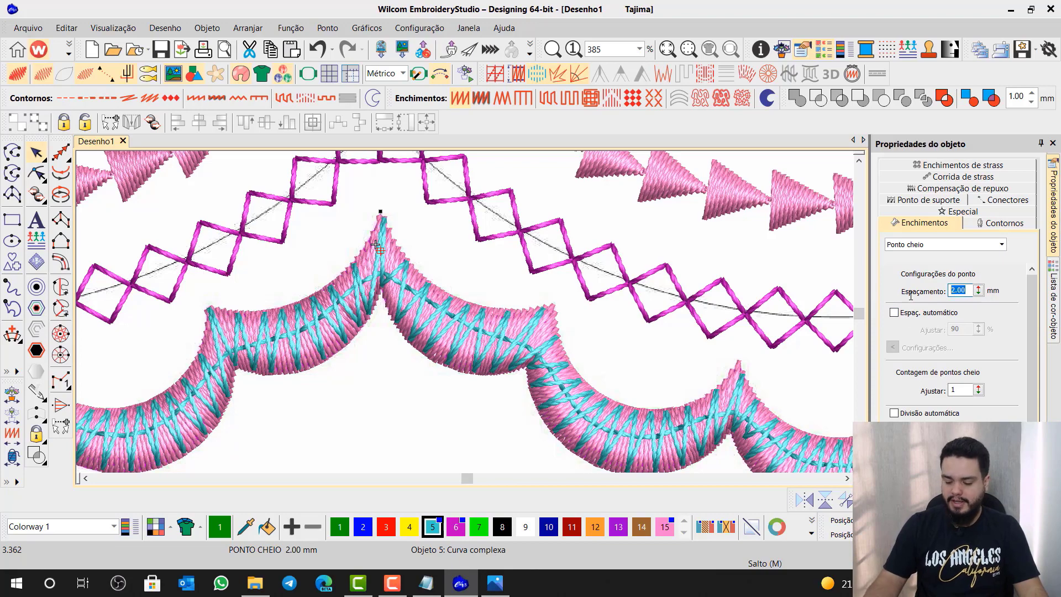
type("1.5")
key("Return")
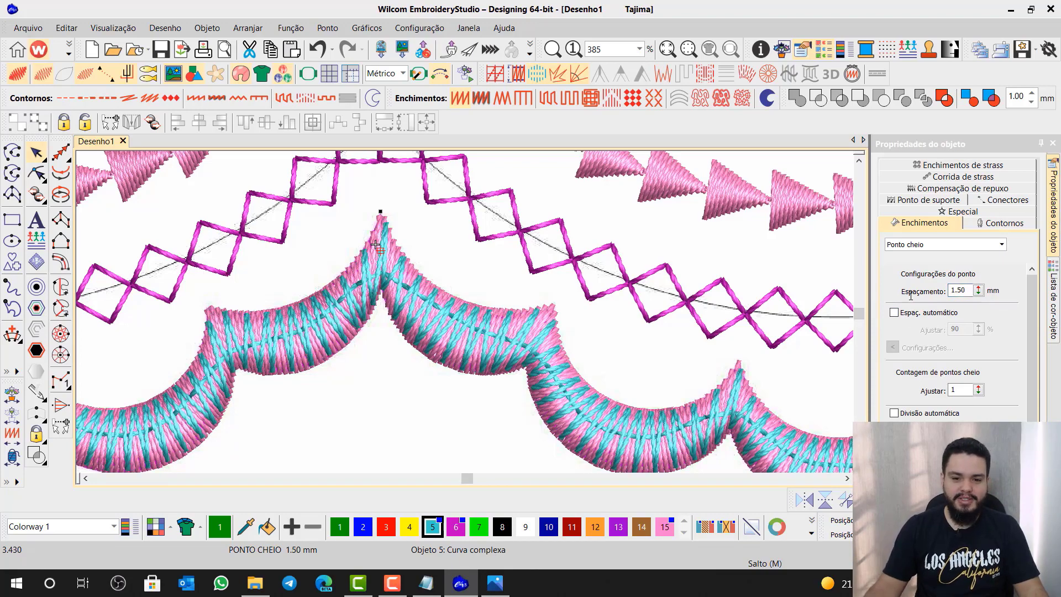
scroll(193, 393, "down", 1)
scroll(480, 327, "down", 4)
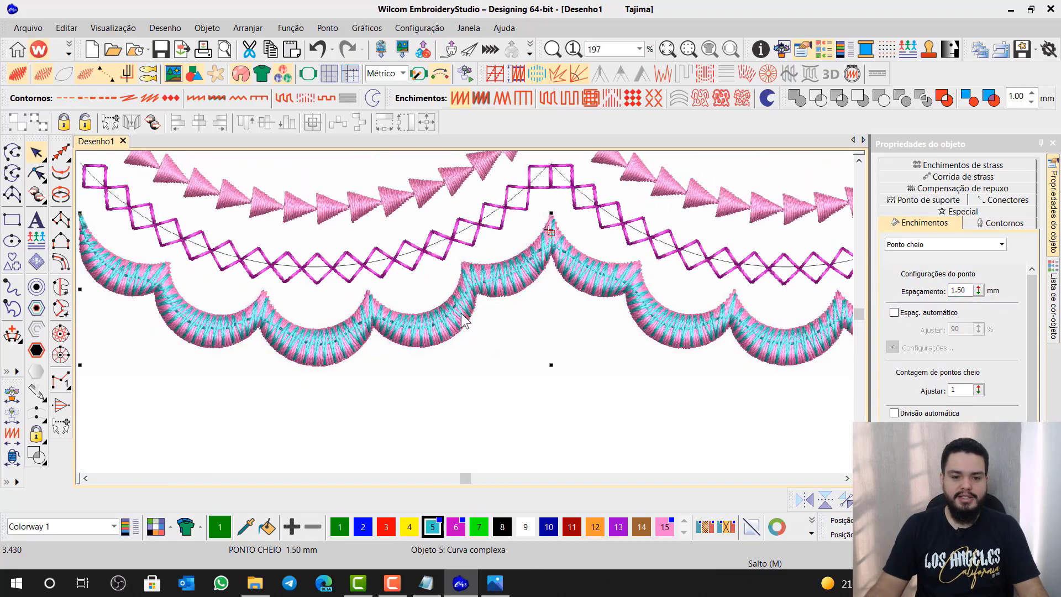
scroll(459, 321, "up", 4)
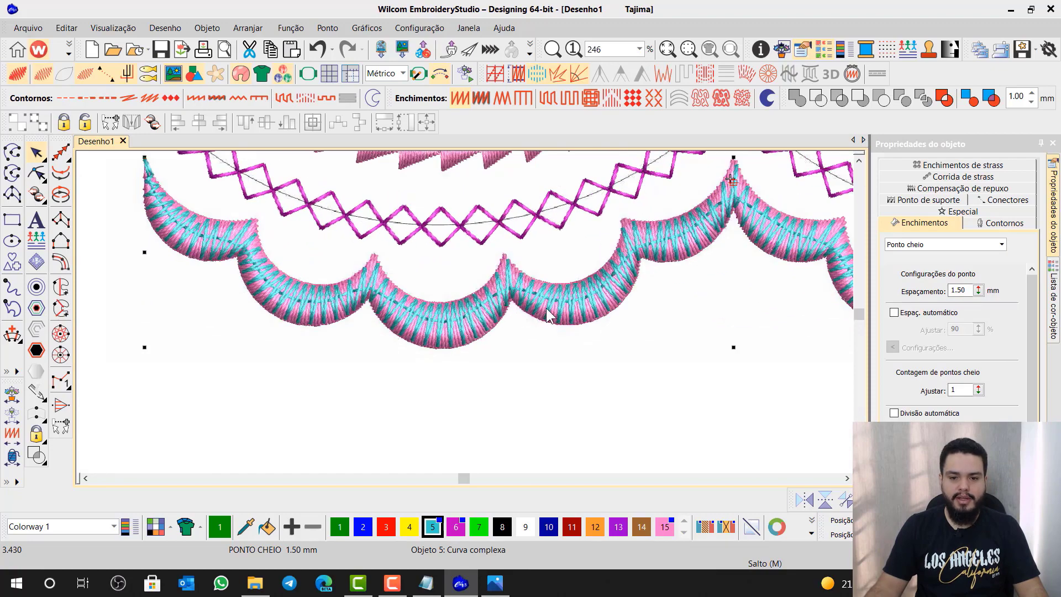
scroll(545, 308, "up", 1)
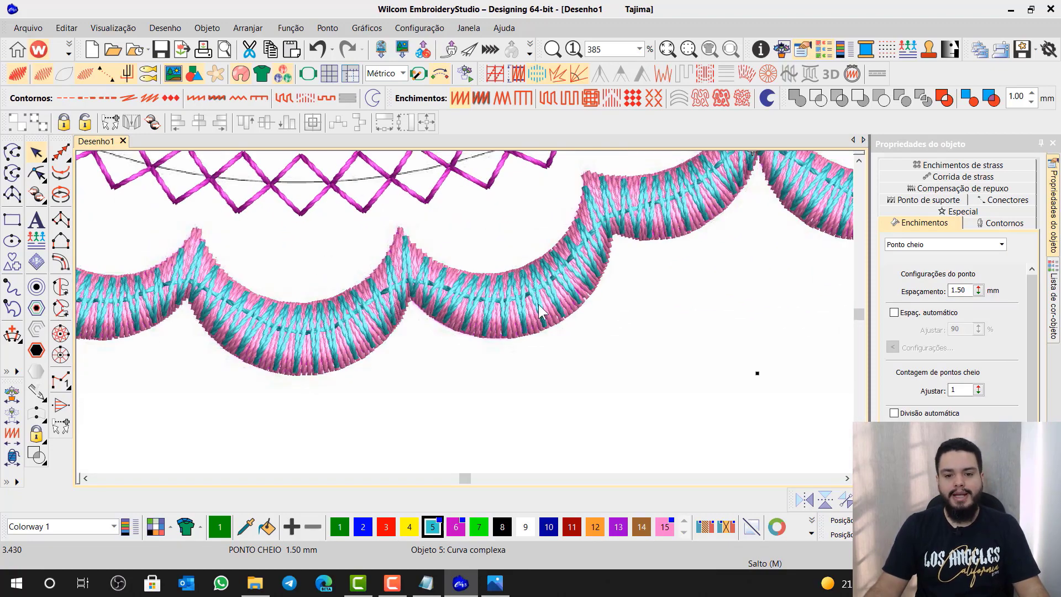
scroll(539, 310, "down", 4)
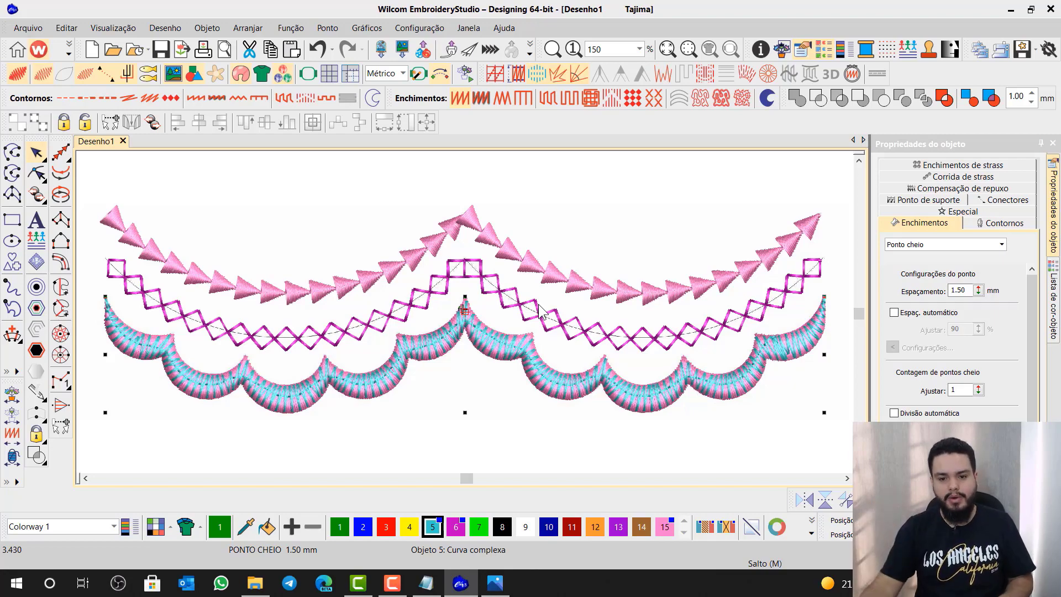
scroll(465, 311, "up", 4)
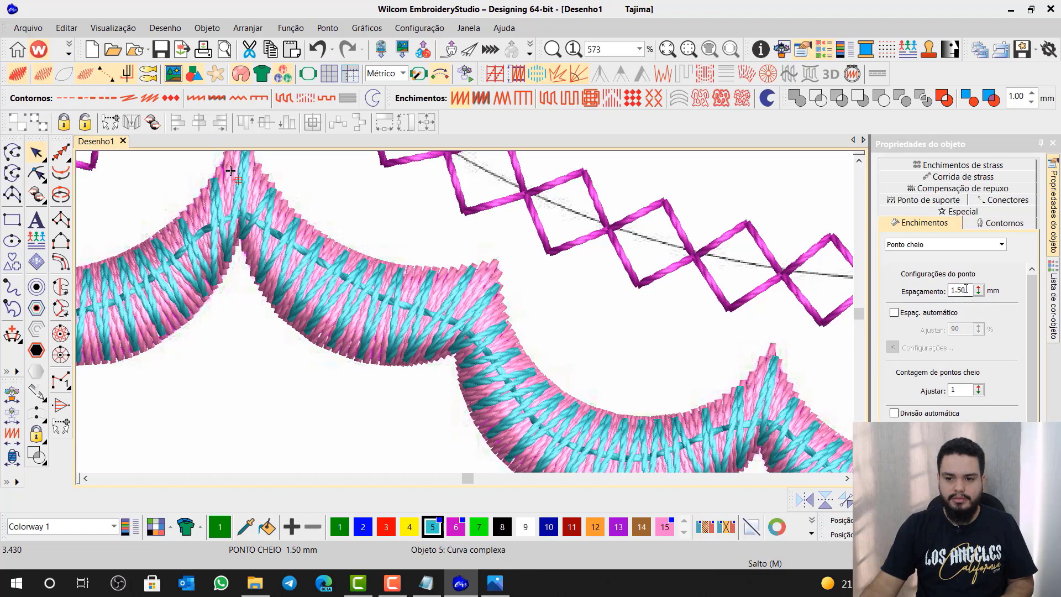
- Set the aqua scallop copy's stitch spacing back to 1.00 mm, show the color-object list, and deselect the border
left_click_drag(966, 289, 935, 288)
type("1.00")
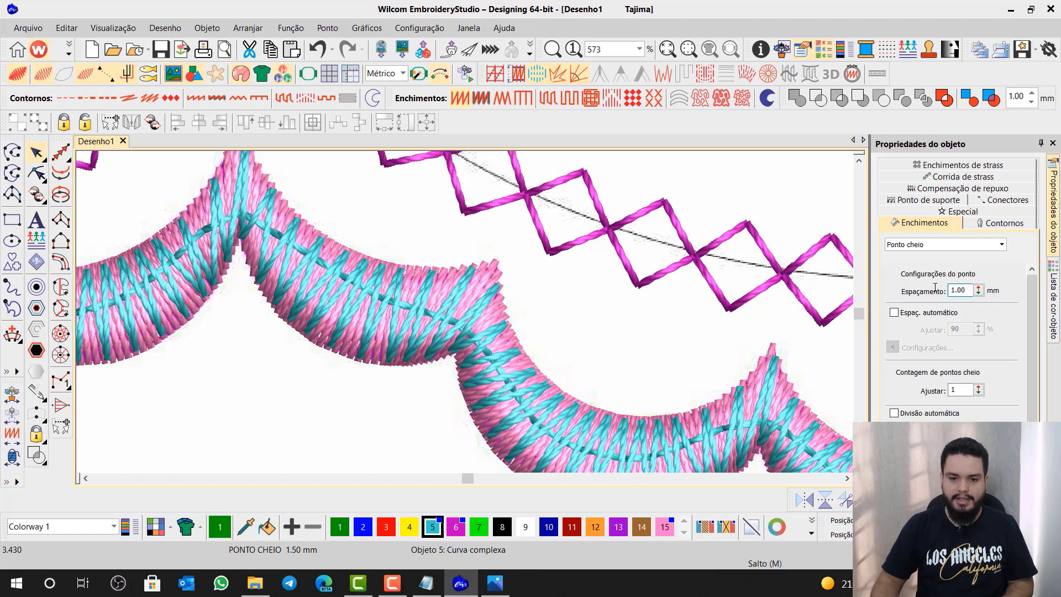
key("Return")
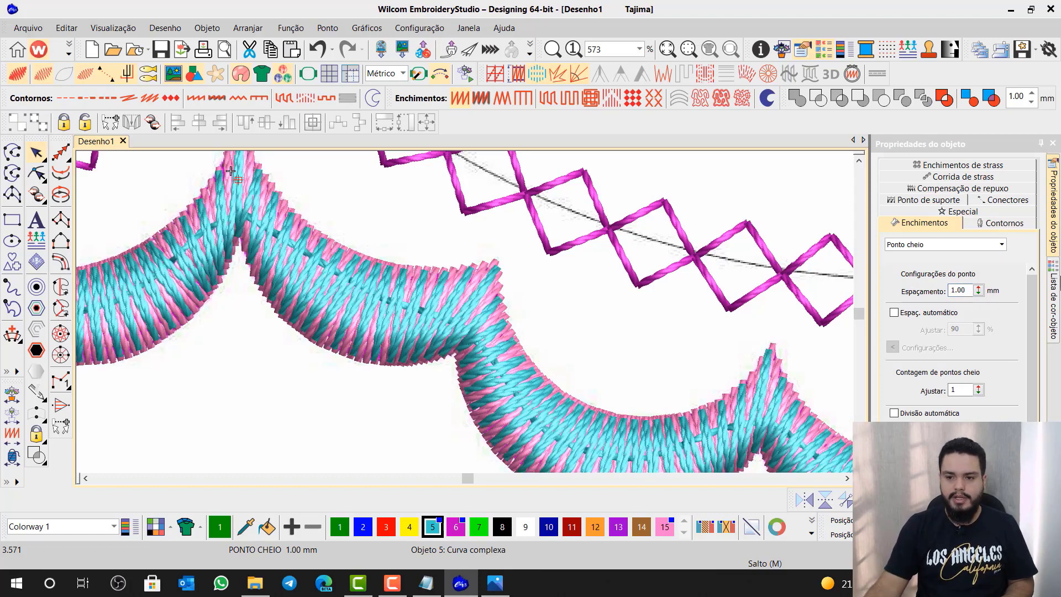
left_click(1054, 298)
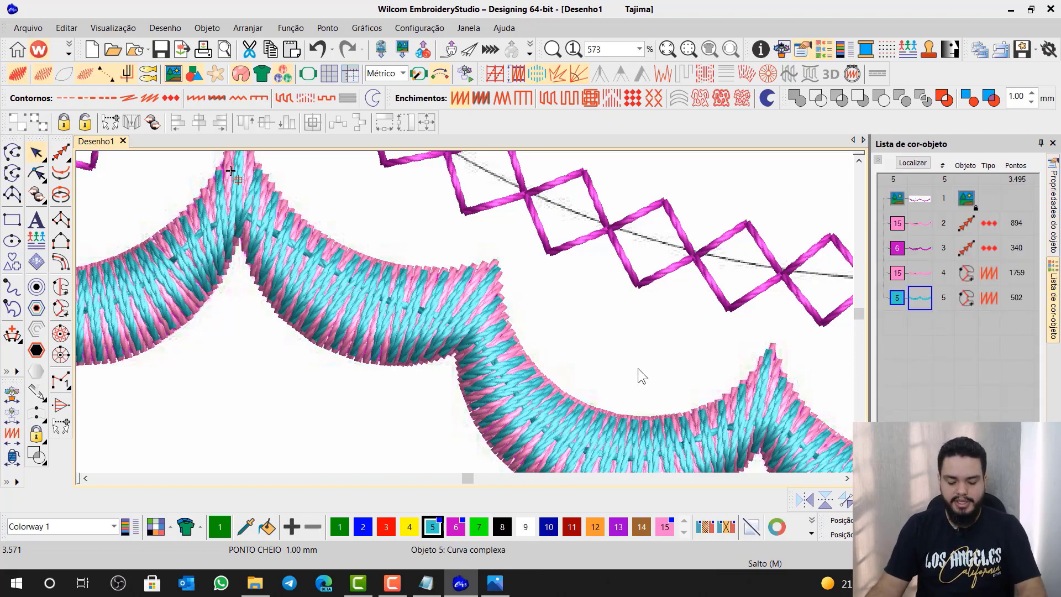
scroll(637, 368, "down", 6)
scroll(464, 313, "up", 1)
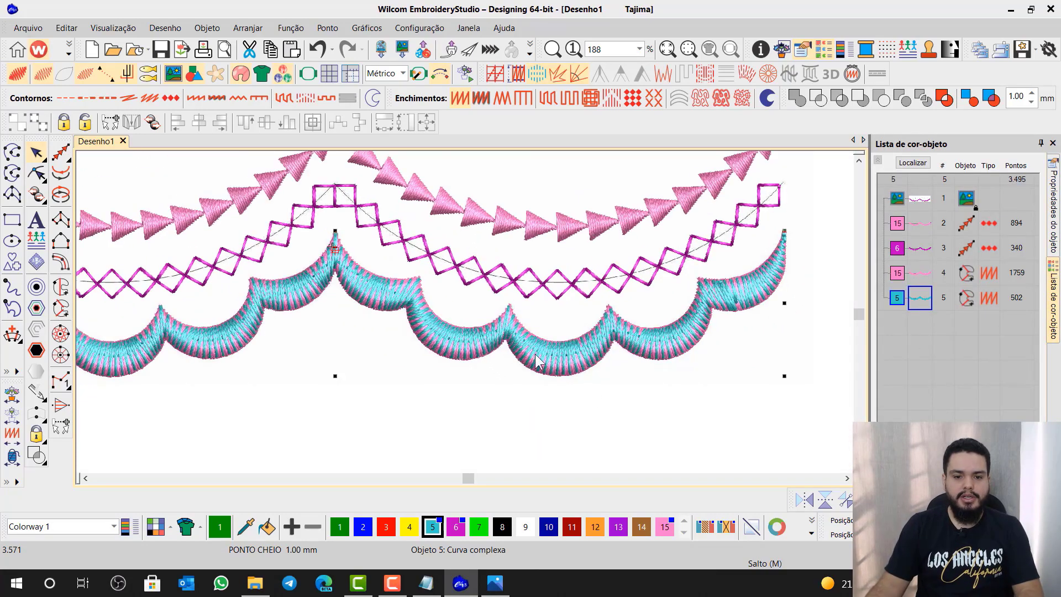
left_click(676, 443)
key("0")
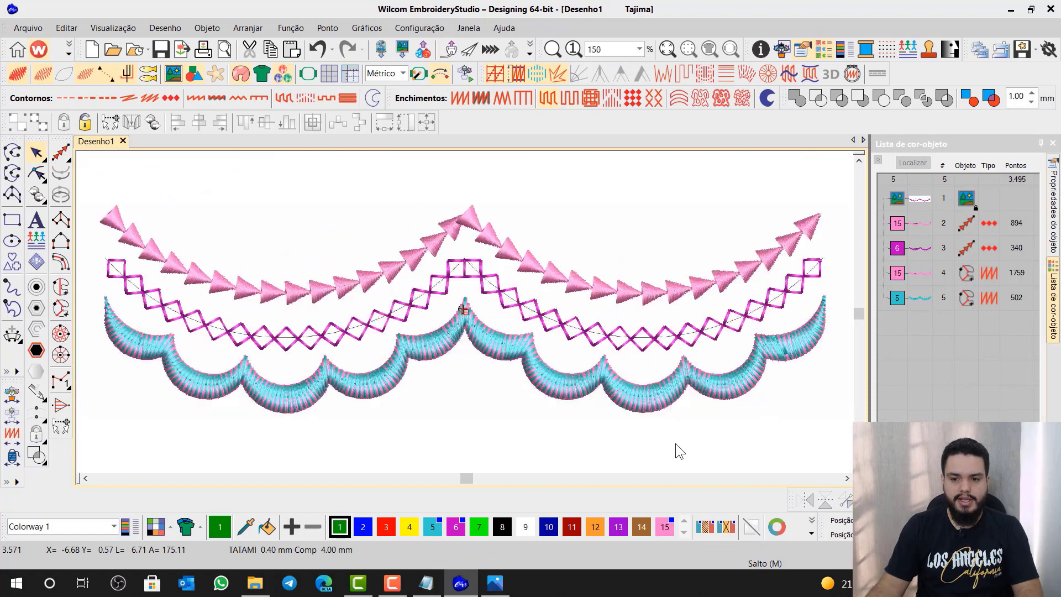
- Switch to the Notepad checklist and mark both the MARCAÇÃO and DENSIDADE lines with "OK"
left_click(428, 583)
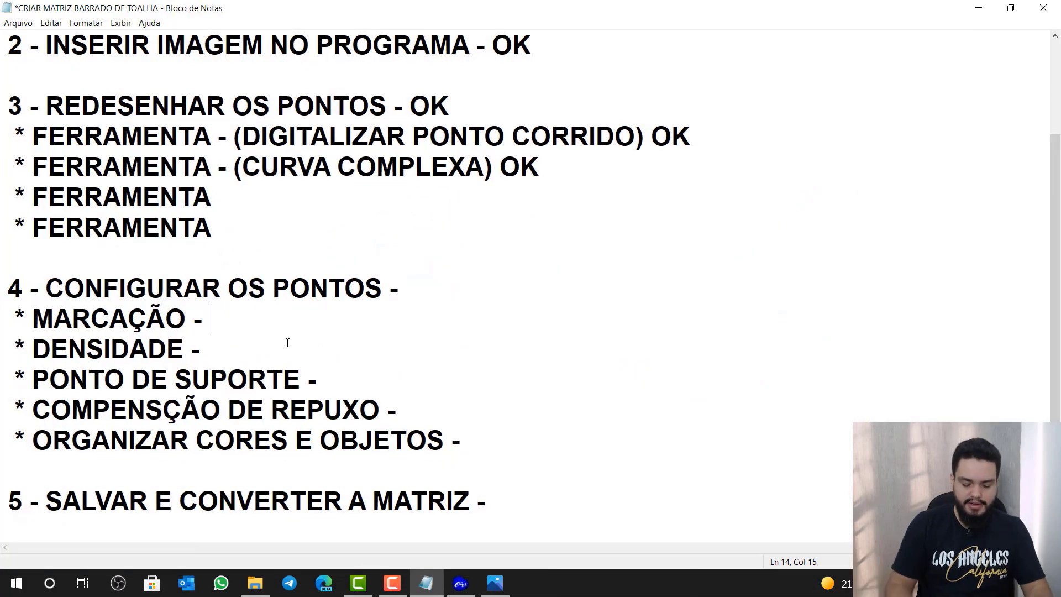
type("OK")
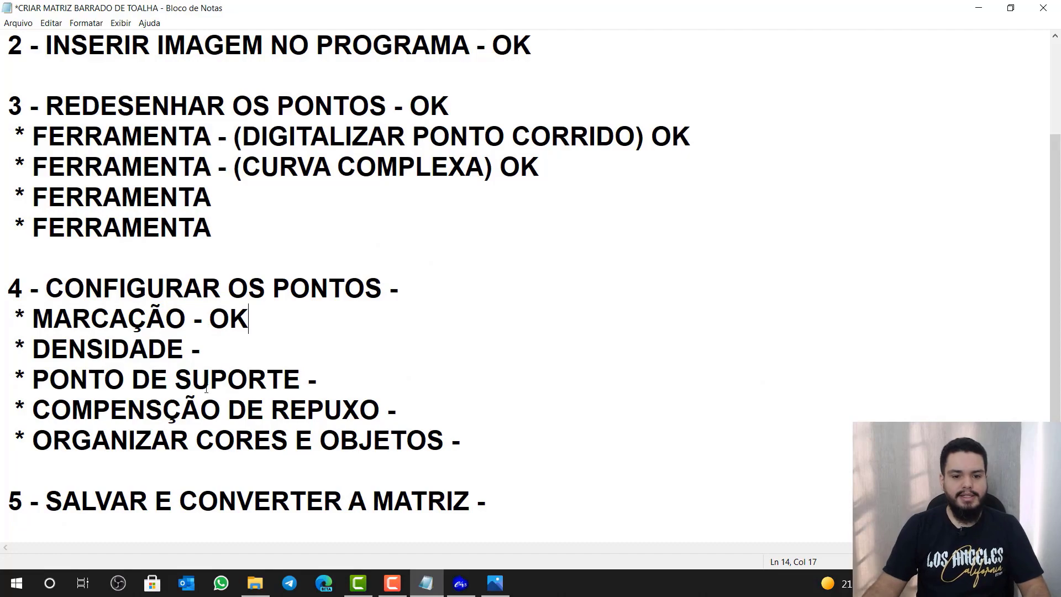
left_click(228, 380)
left_click(225, 351)
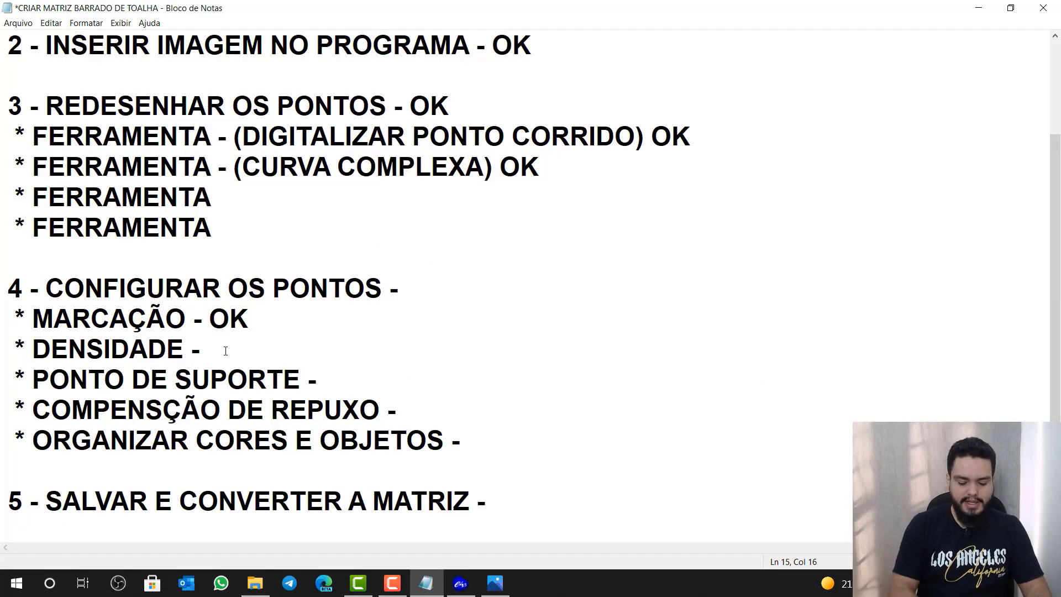
type("OK")
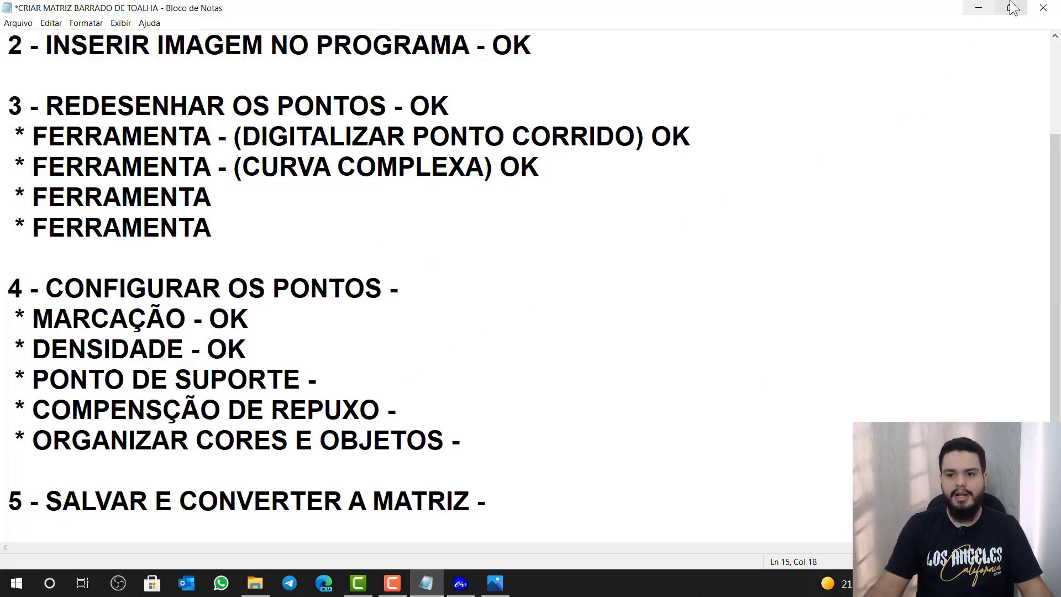
- Back in Wilcom, set the satin stitch spacing of the pink color 15 scallop border to 0.35 mm and reopen the color-object list
left_click(978, 8)
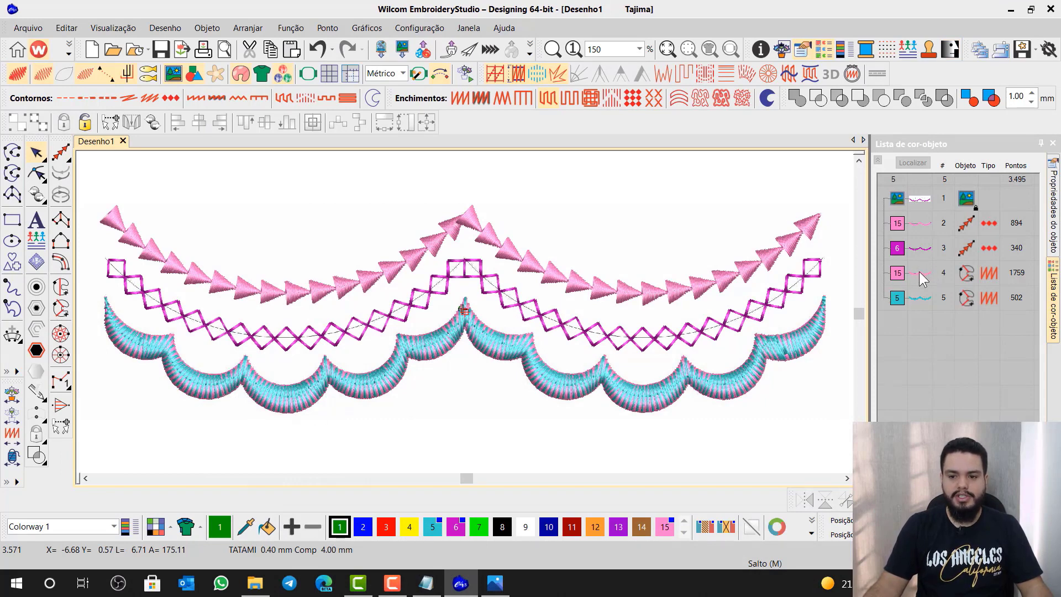
right_click(920, 272)
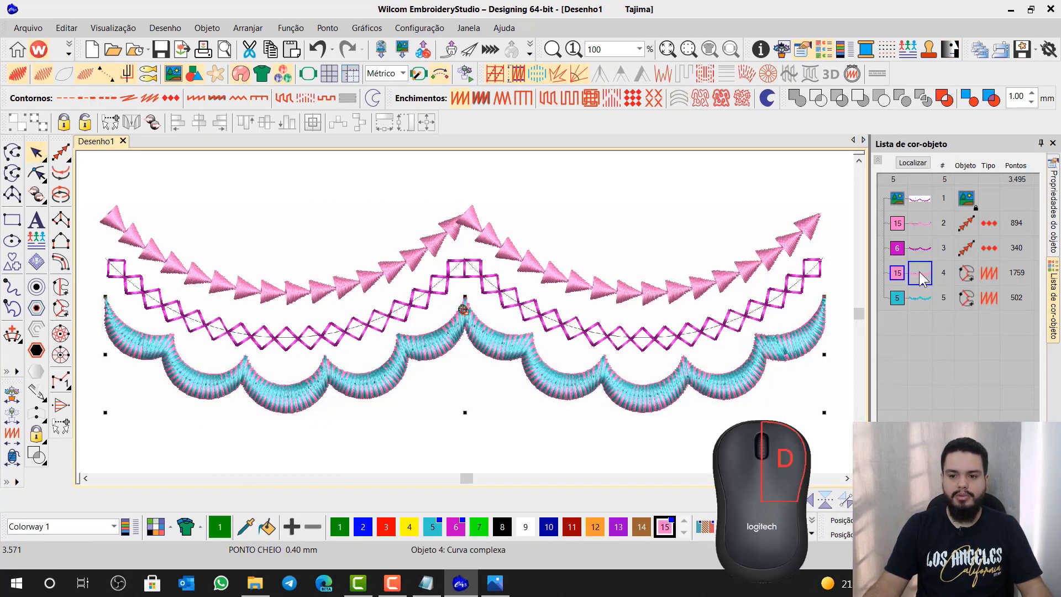
left_click(939, 265)
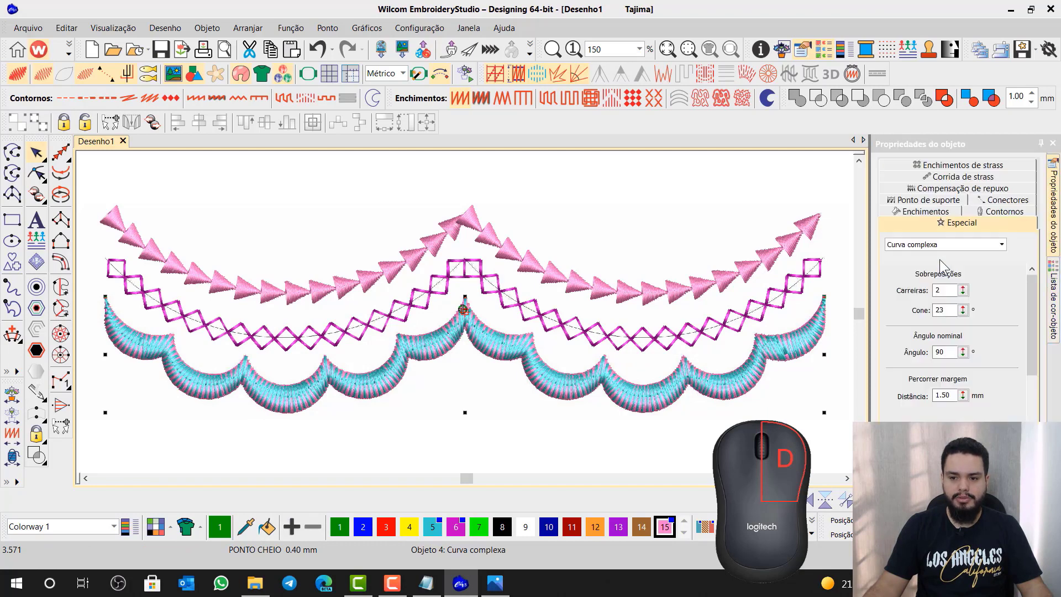
left_click(926, 212)
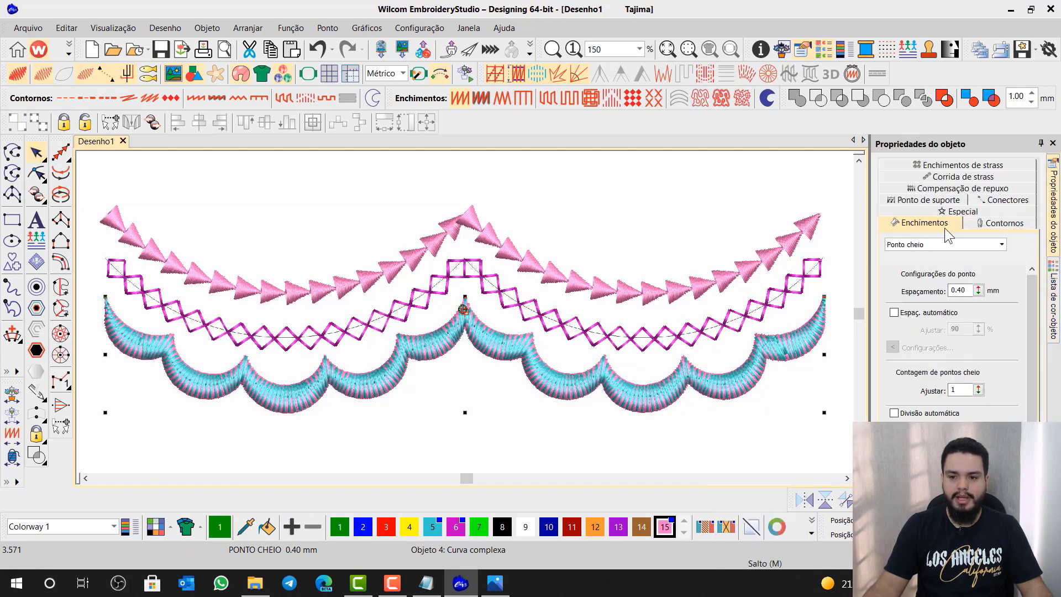
double_click(971, 290)
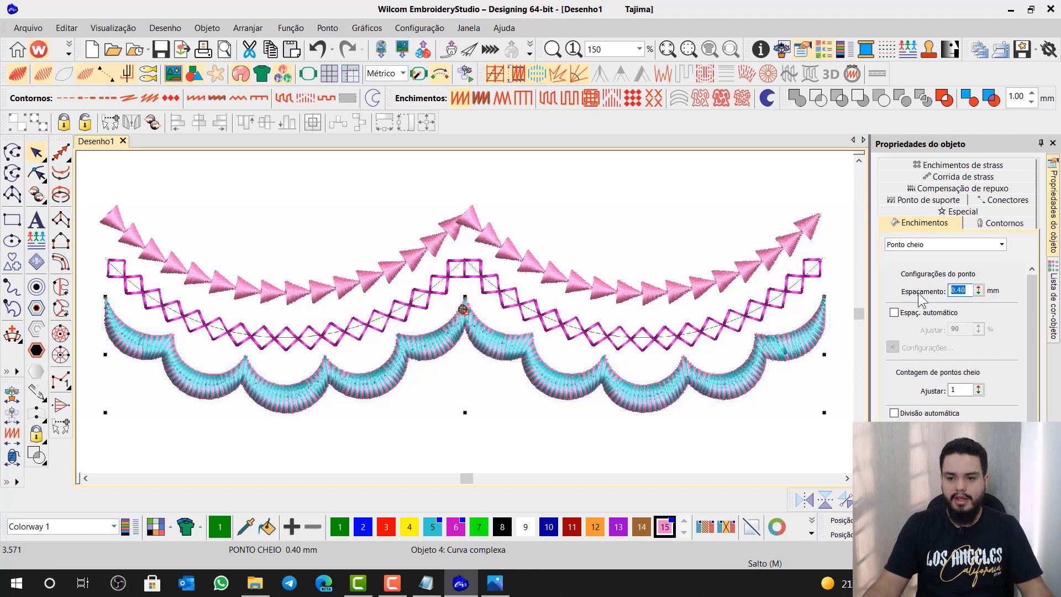
type("0.35")
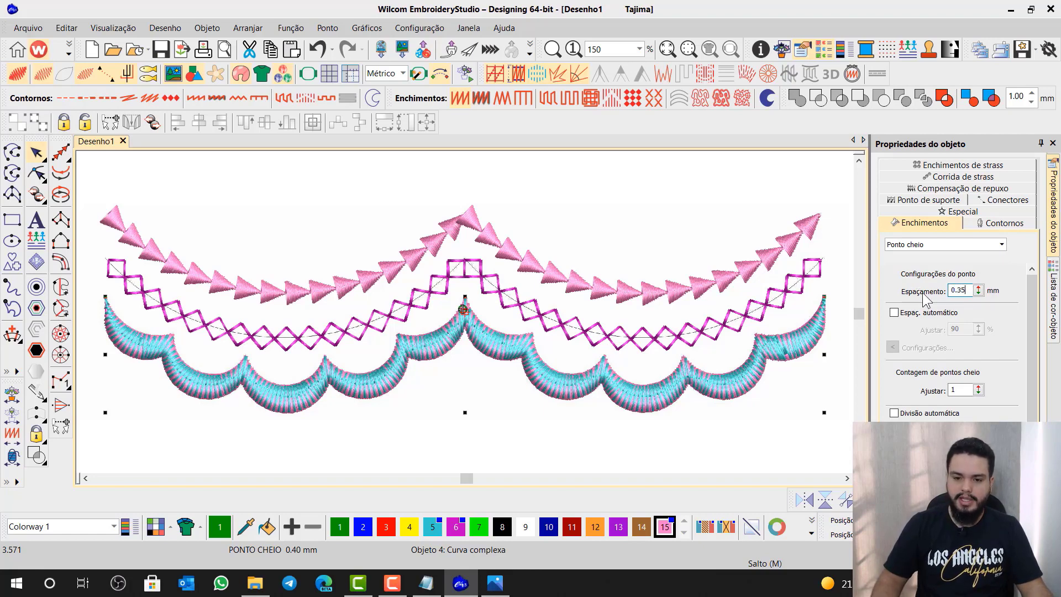
key("Return")
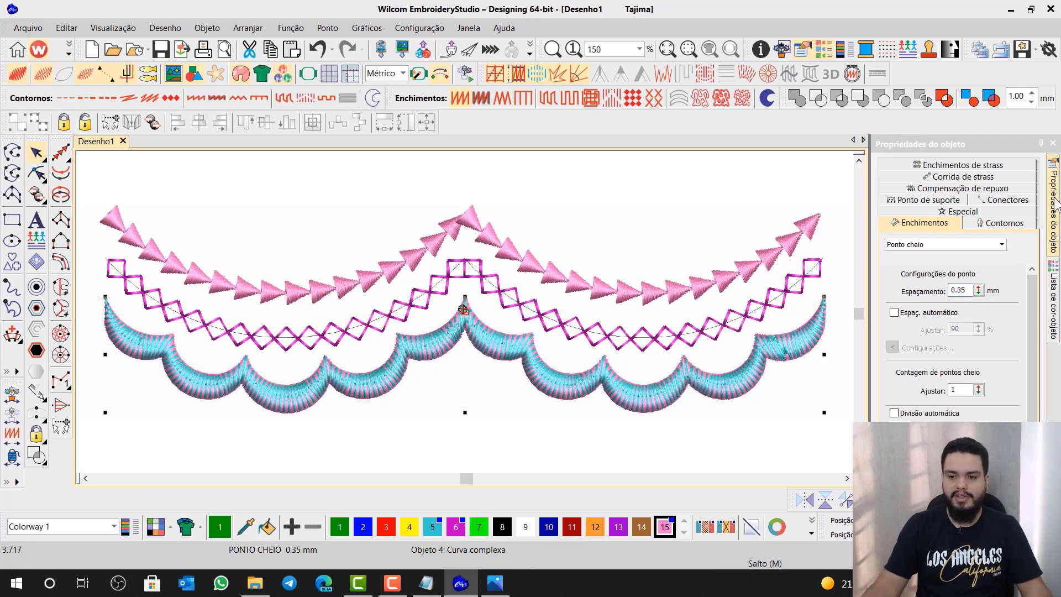
left_click(1055, 282)
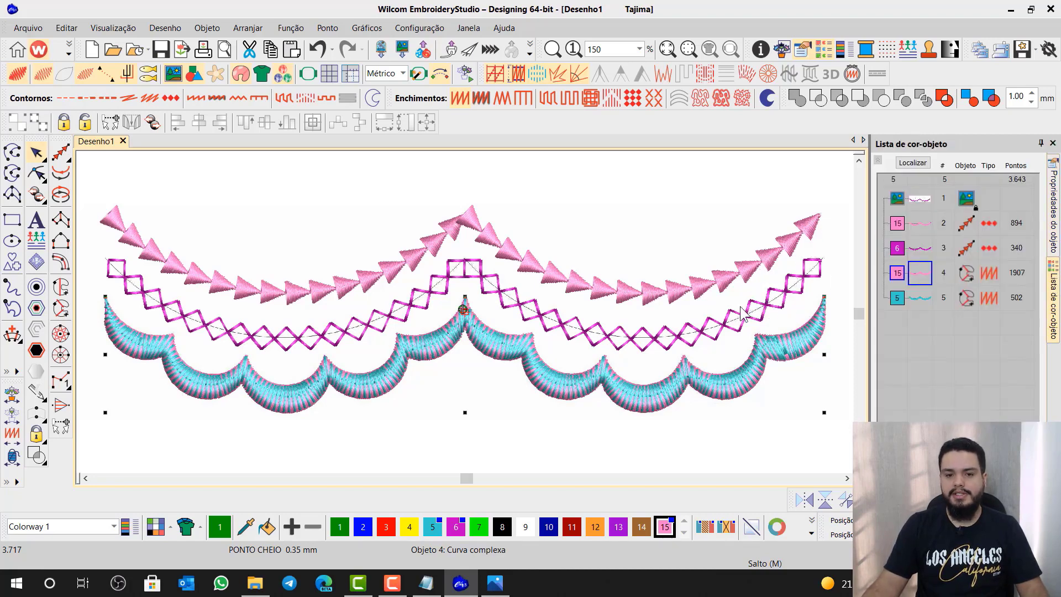
- Examine the outline properties of the pink arrow motif run, then deselect it
left_click(747, 273)
double_click(746, 267)
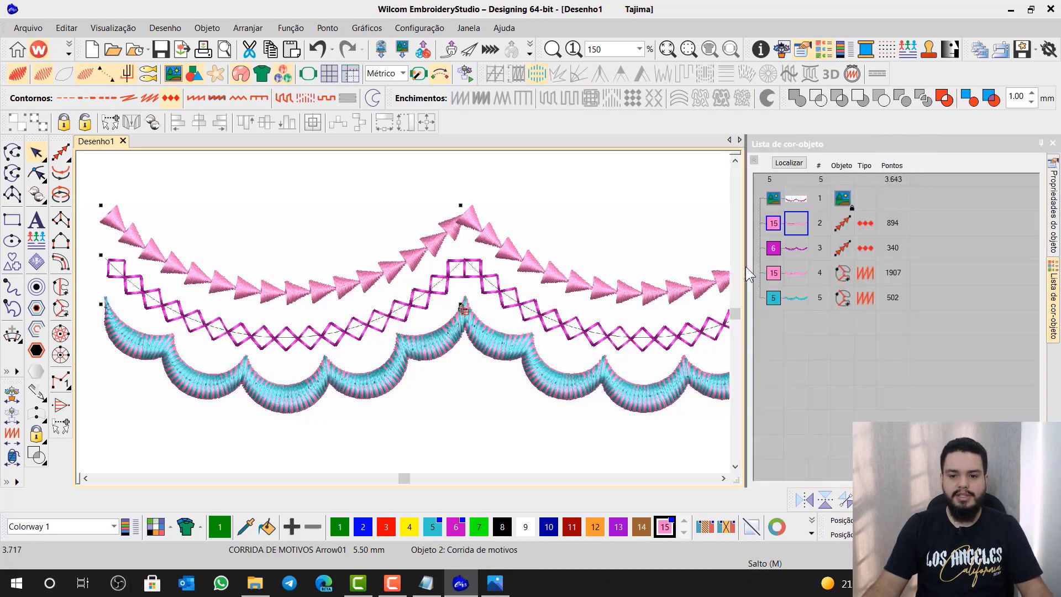
right_click(709, 291)
left_click(777, 9)
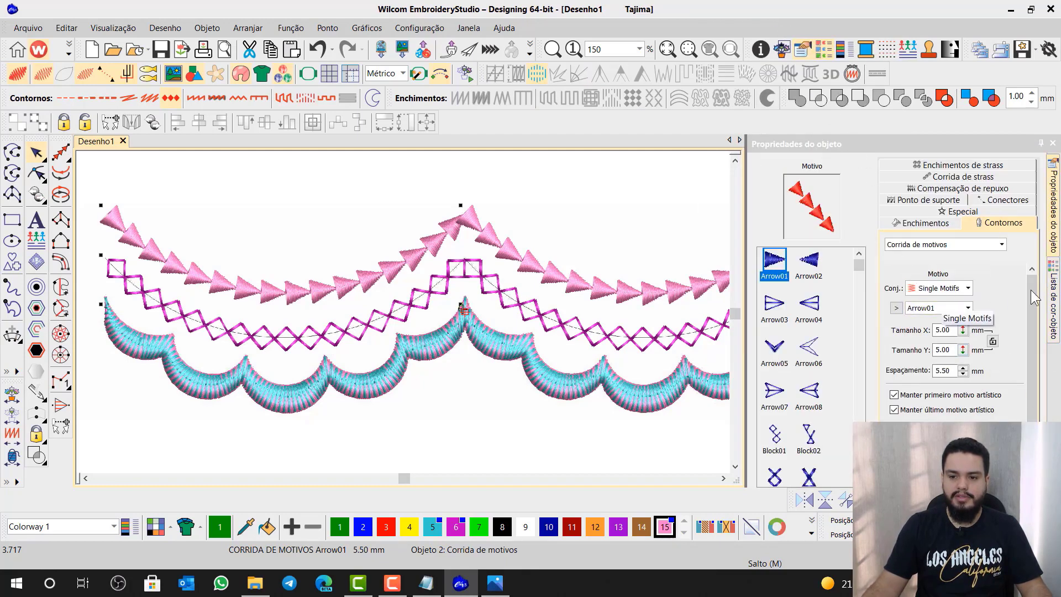
mouse_move(1030, 317)
left_mouse_down()
mouse_move(1034, 353)
mouse_move(1032, 318)
left_mouse_up()
left_click(585, 168)
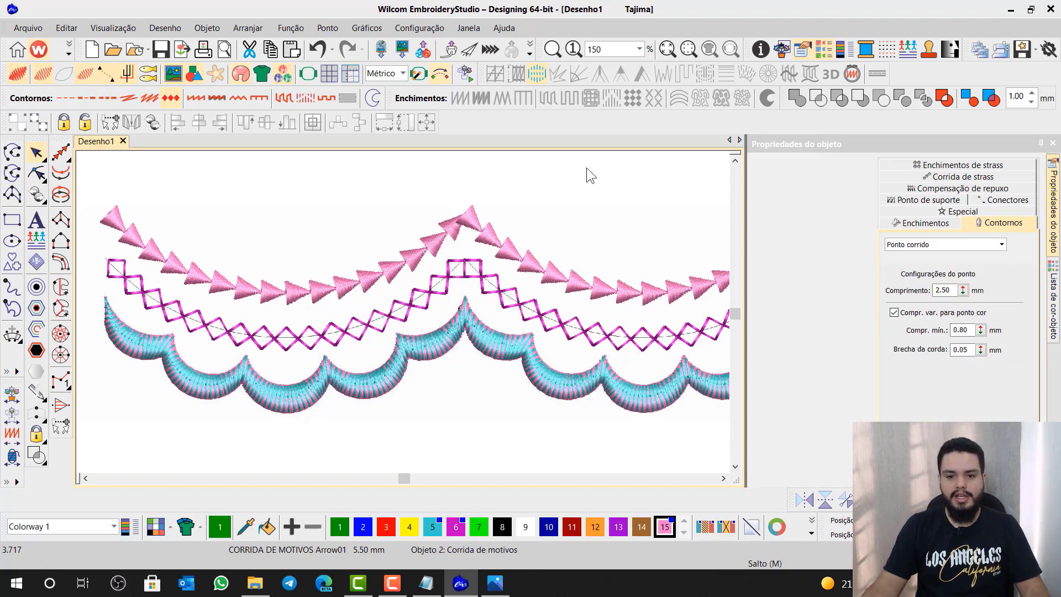
- Mark the "PONTO DE SUPORTE" line with "OK" in the Notepad checklist, and return to Wilcom
left_click(429, 582)
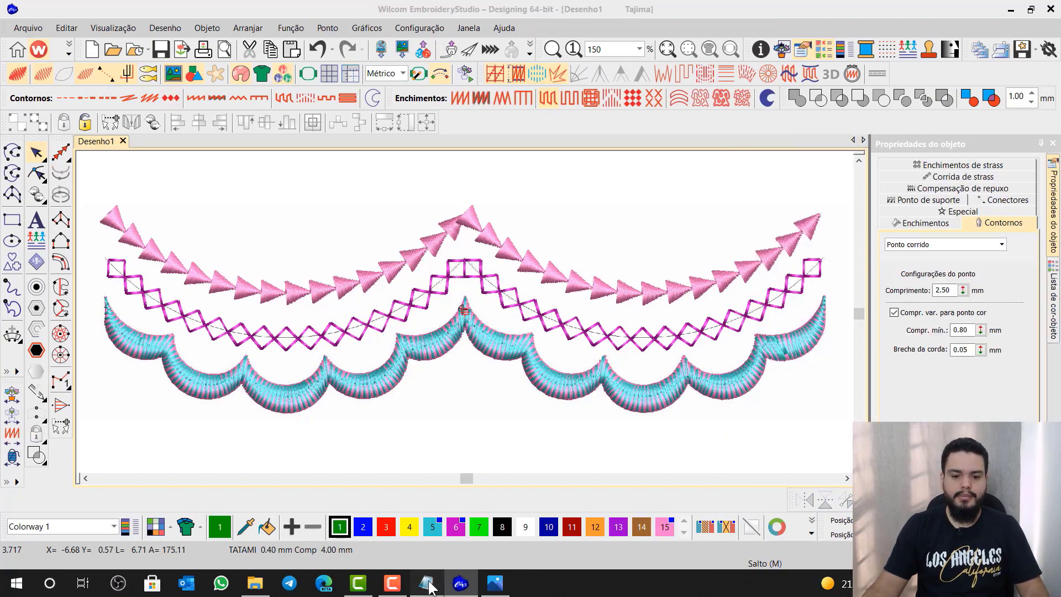
left_click(391, 378)
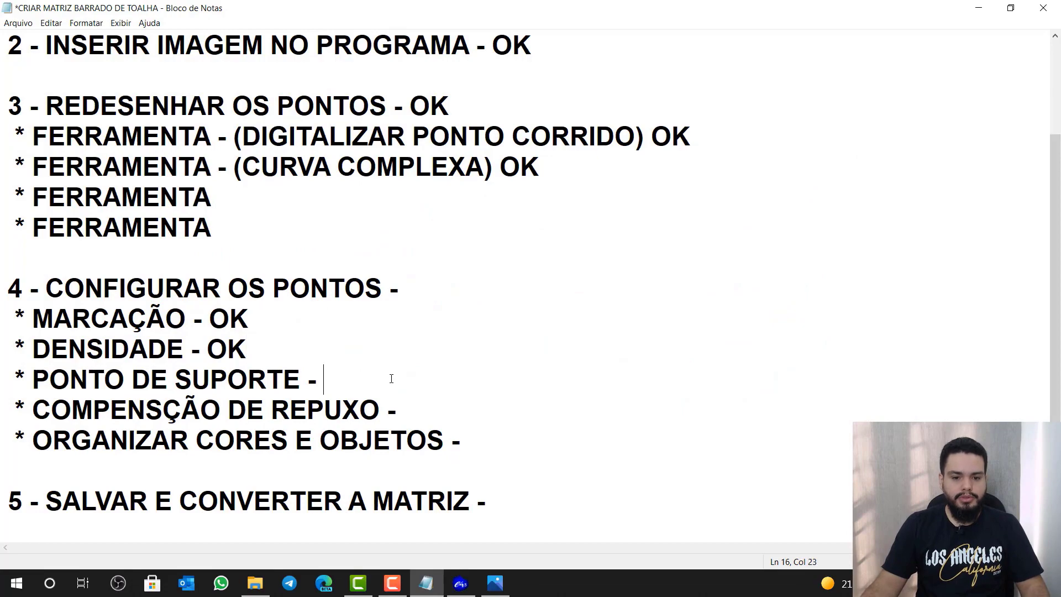
type("OK")
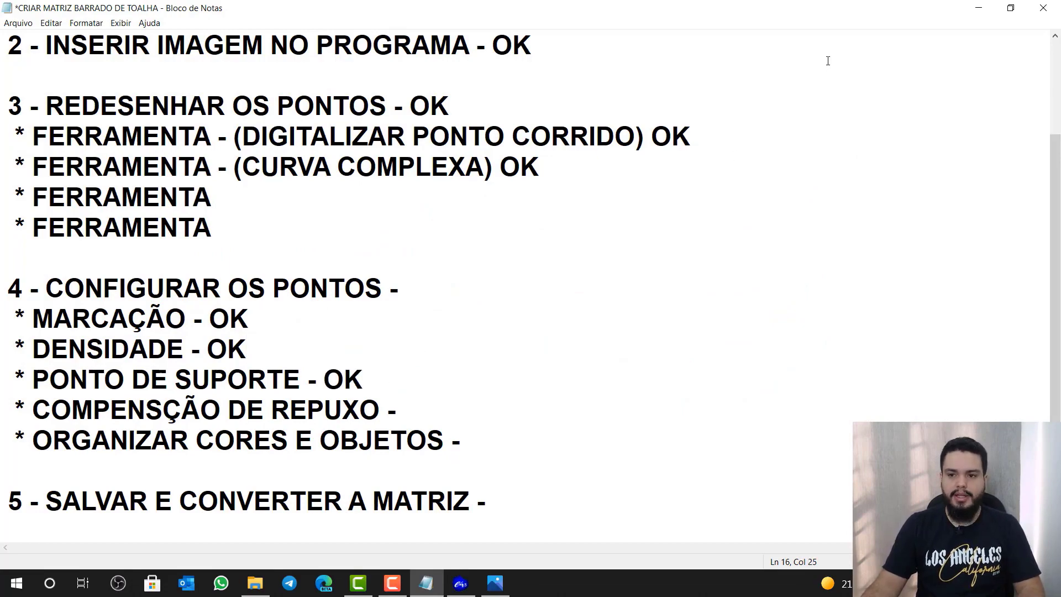
left_click(978, 8)
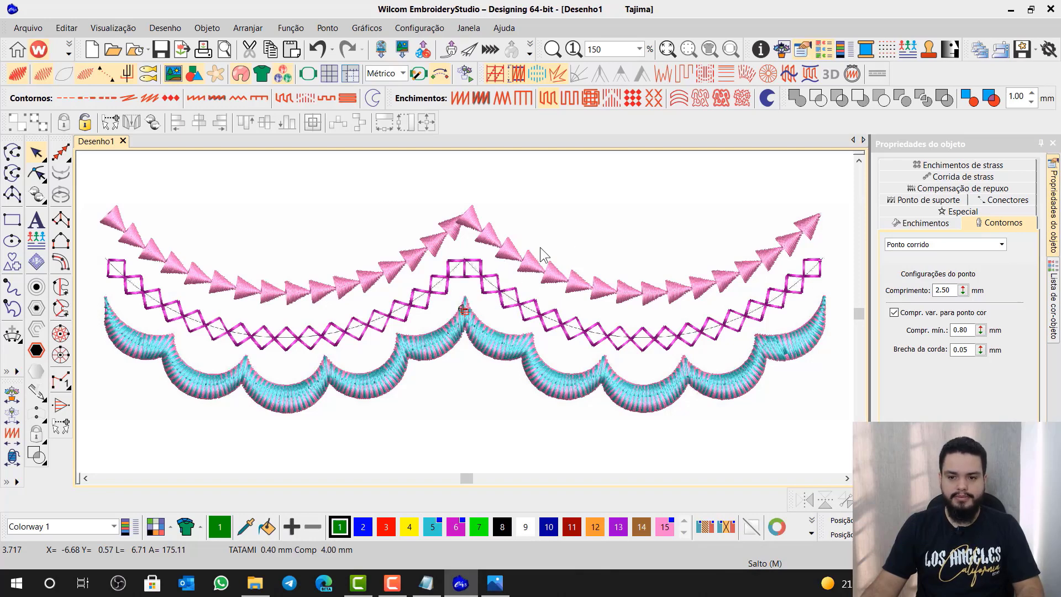
- Set the first underlay type of the pink color 15 satin scallop to Zigue-zague, then select the aqua scallop in the color-object list
left_click(1054, 276)
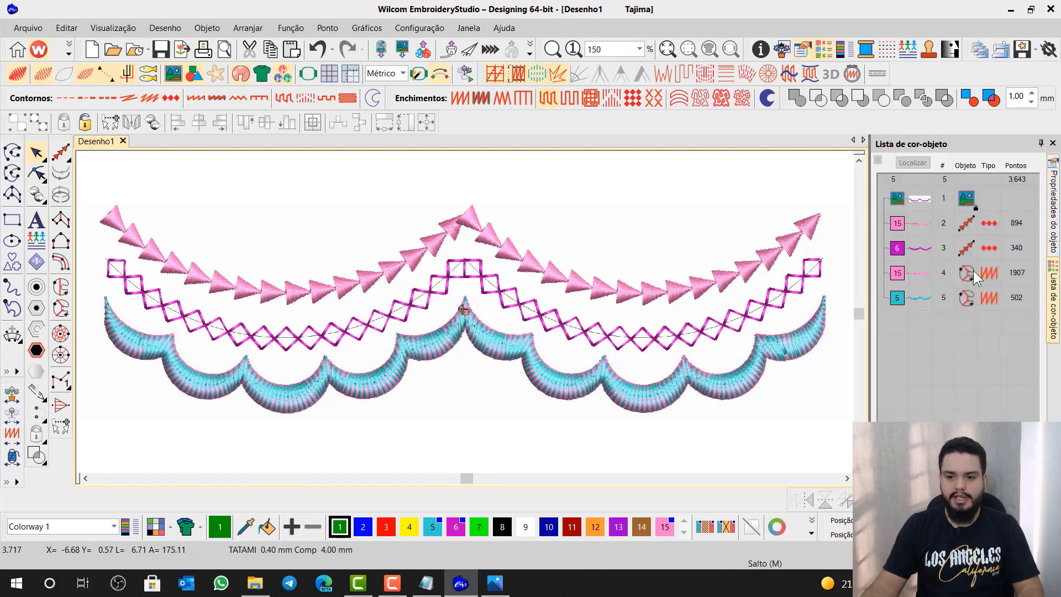
left_click(916, 273)
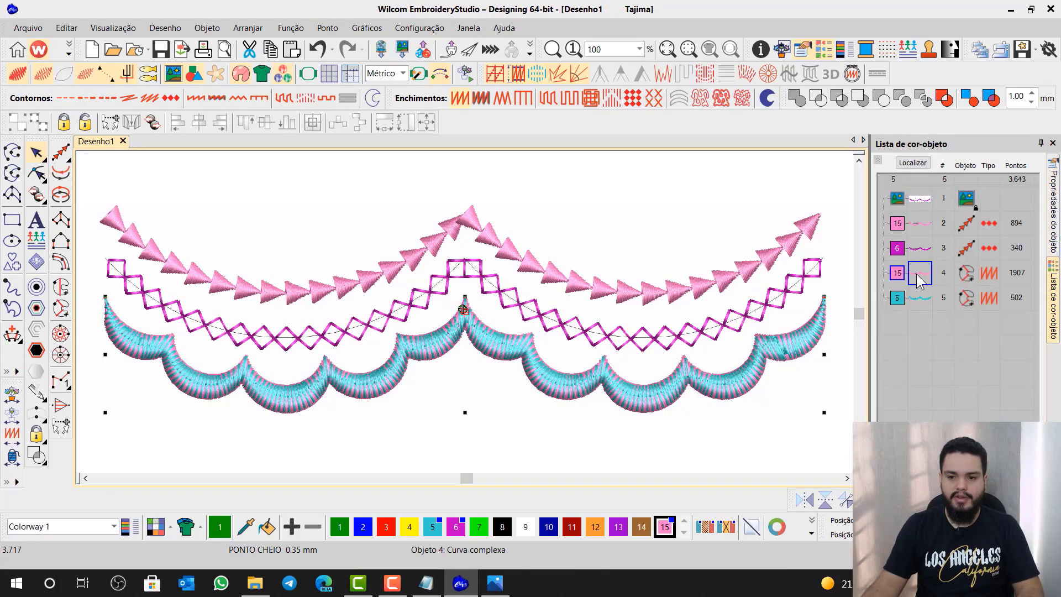
right_click(495, 71)
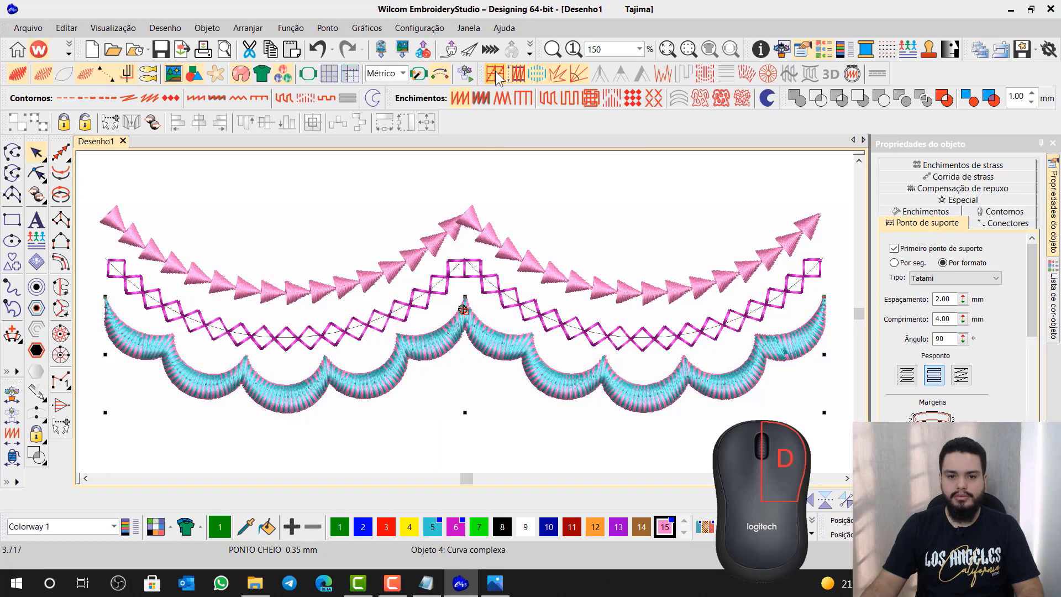
left_click(950, 276)
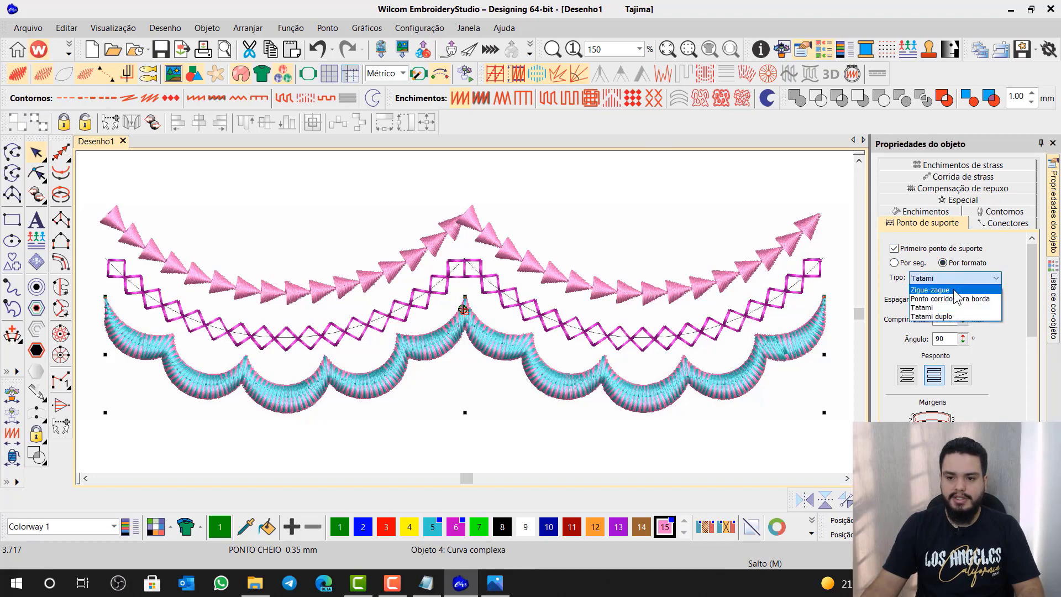
left_click(955, 290)
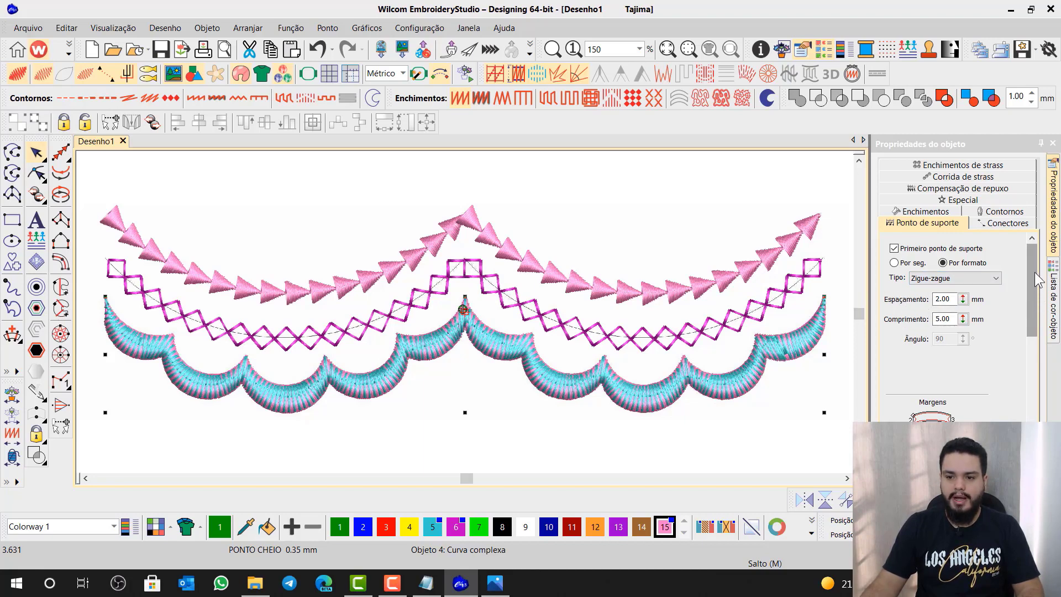
left_click_drag(1036, 279, 1020, 359)
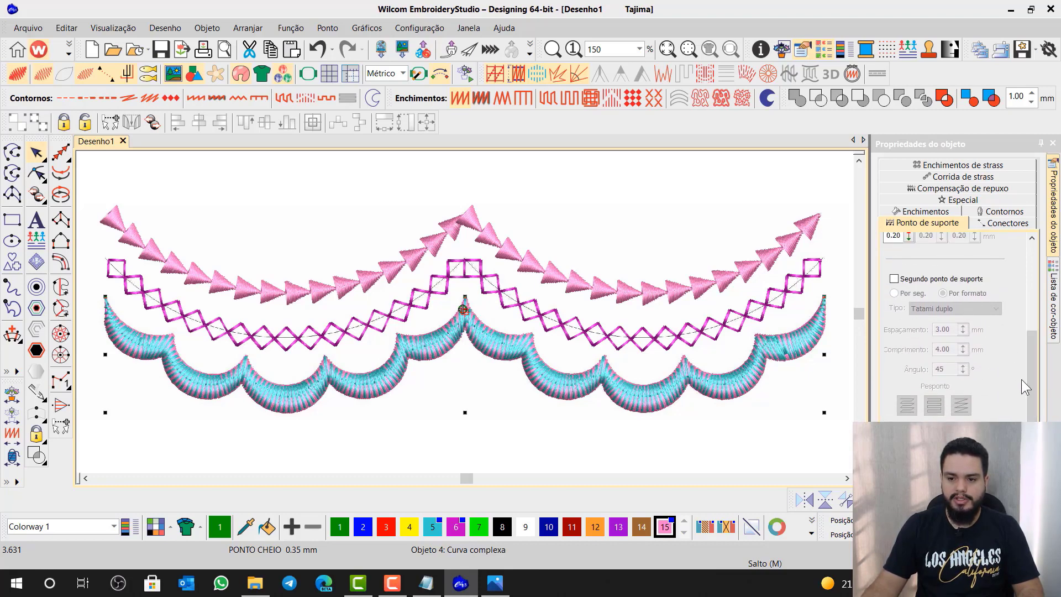
left_click_drag(1035, 383, 1034, 297)
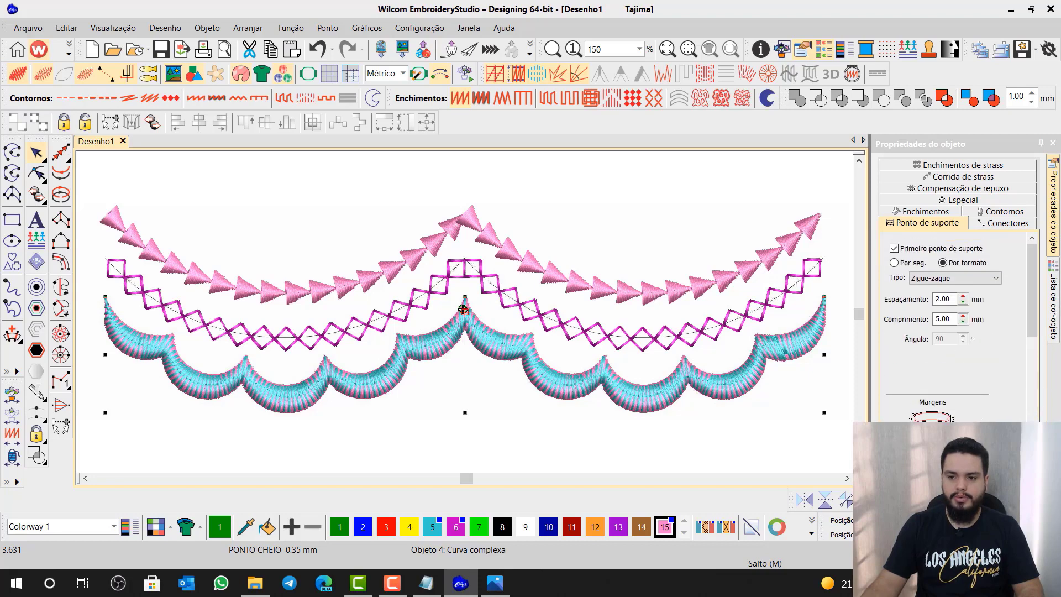
left_click(1053, 282)
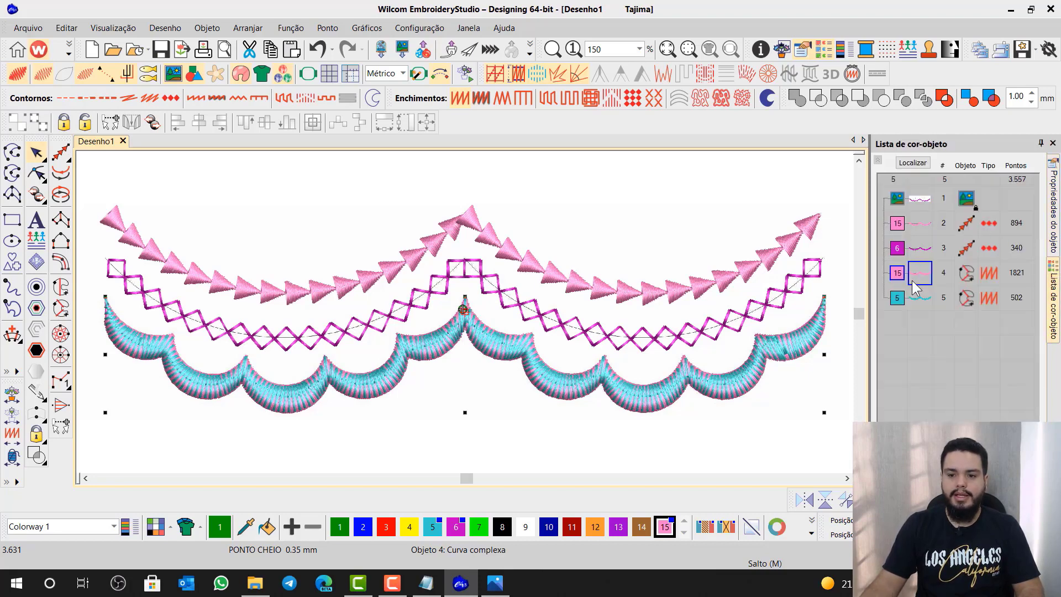
left_click(921, 300)
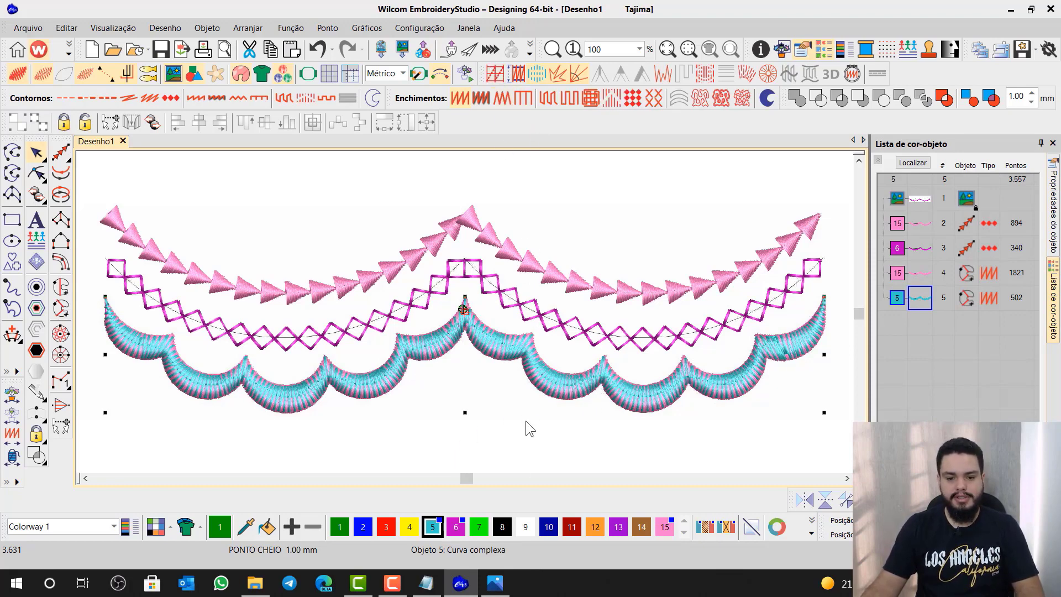
- Mark the "COMPENSÇÃO DE REPUXO" line with "OK" in the Notepad checklist, and return to Wilcom
left_click(426, 583)
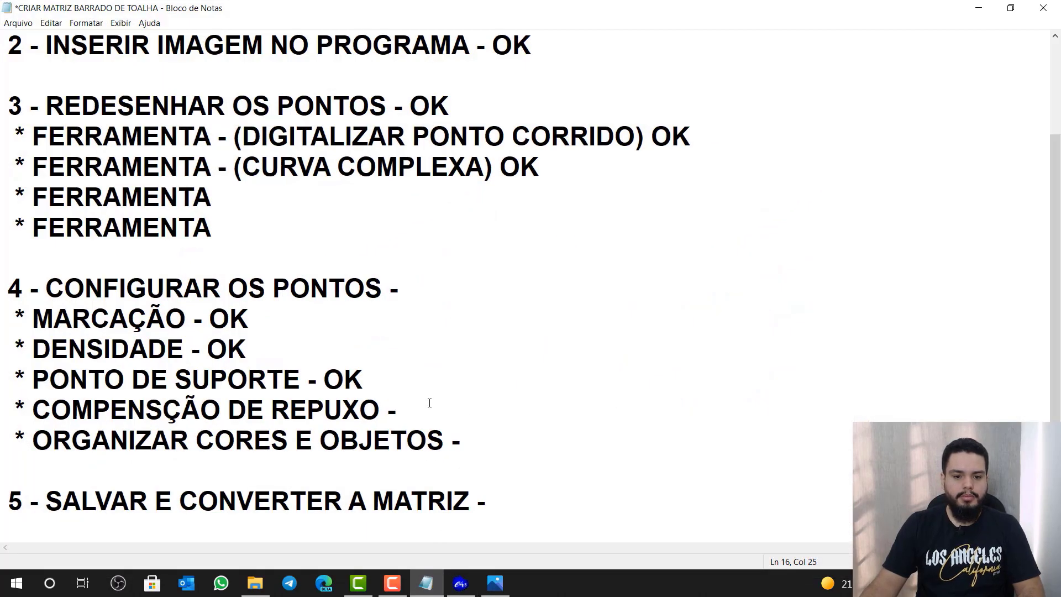
left_click(435, 420)
type("OK")
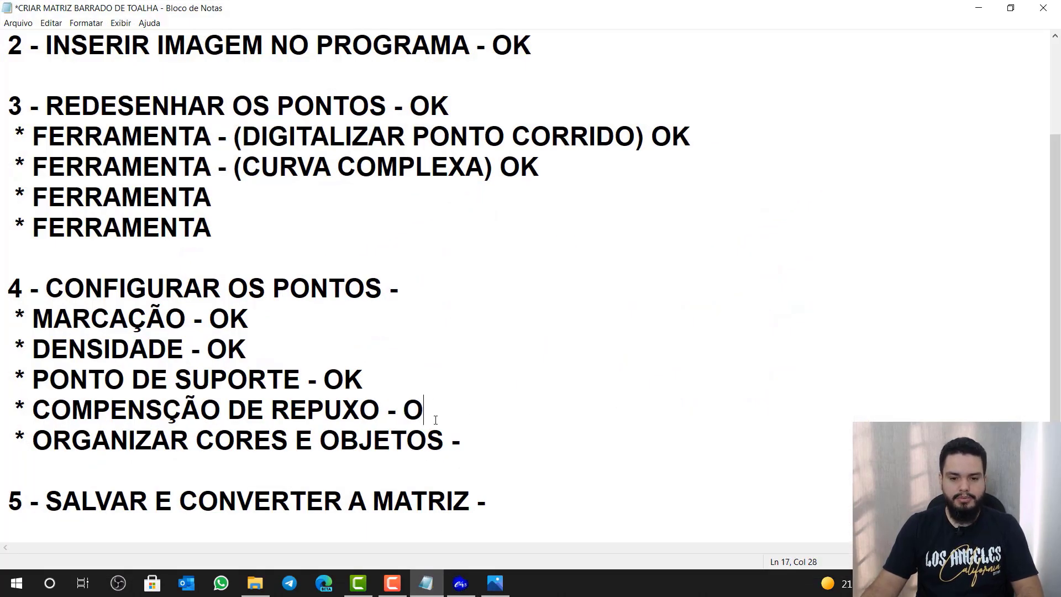
left_click(981, 11)
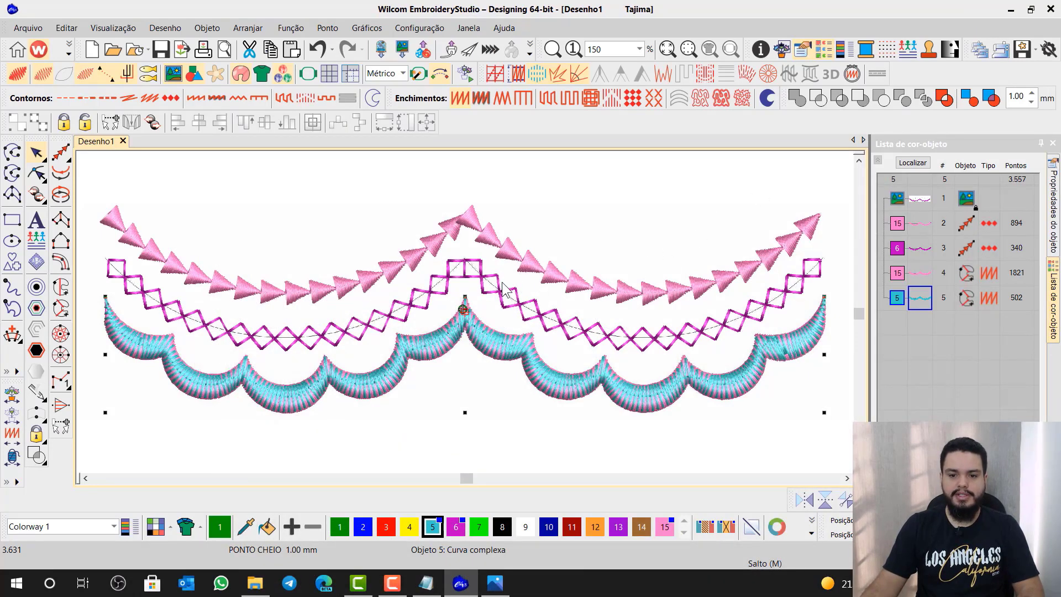
- Set the pull compensation of the pink color 15 satin scallop to 0.40 mm, then select the aqua scallop in the color-object list
left_click(919, 273)
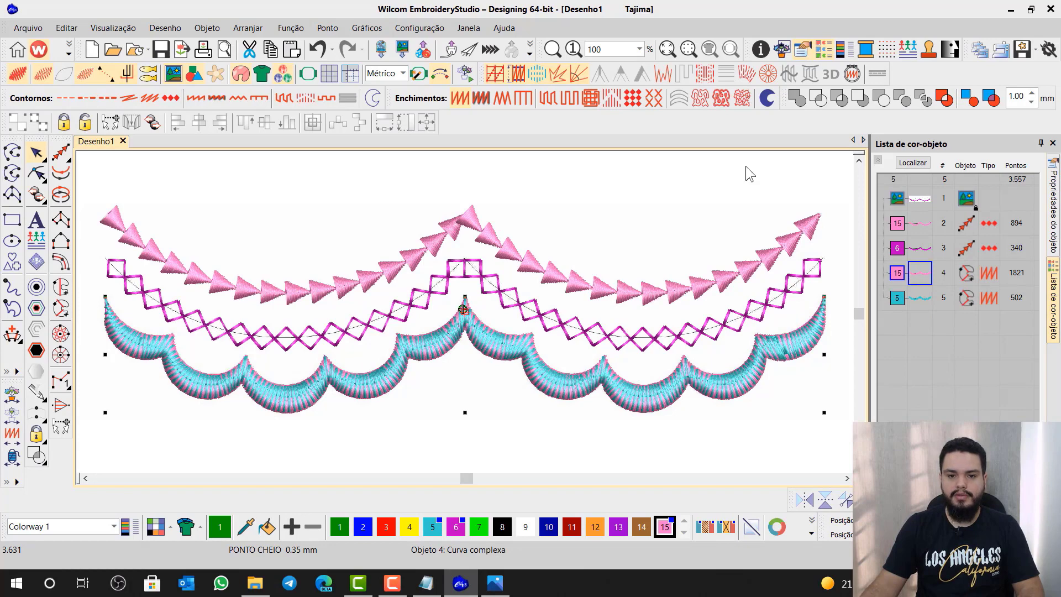
left_click(517, 77)
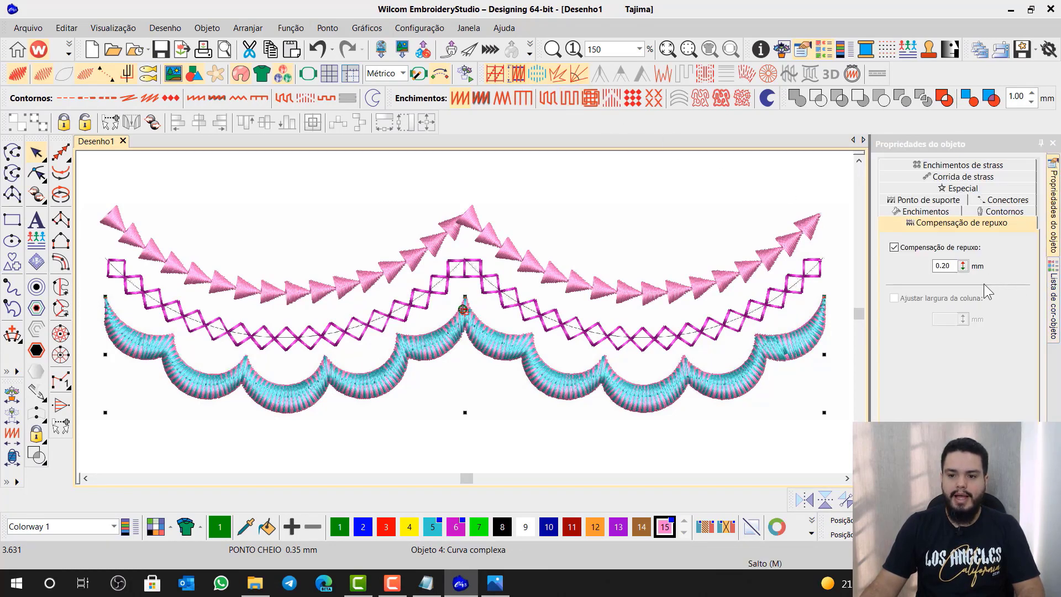
scroll(465, 312, "up", 5)
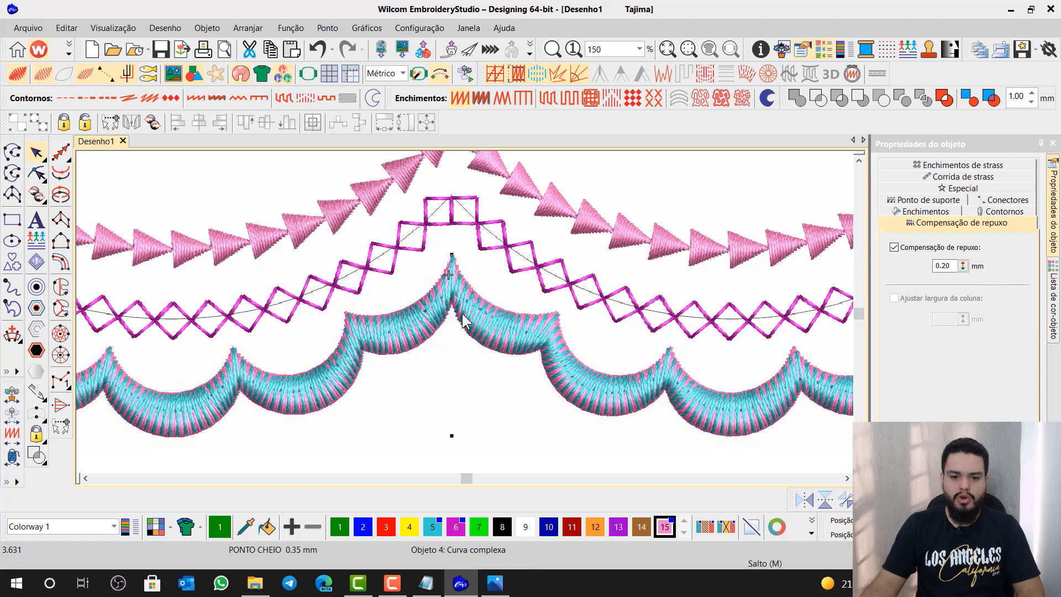
scroll(466, 312, "up", 3)
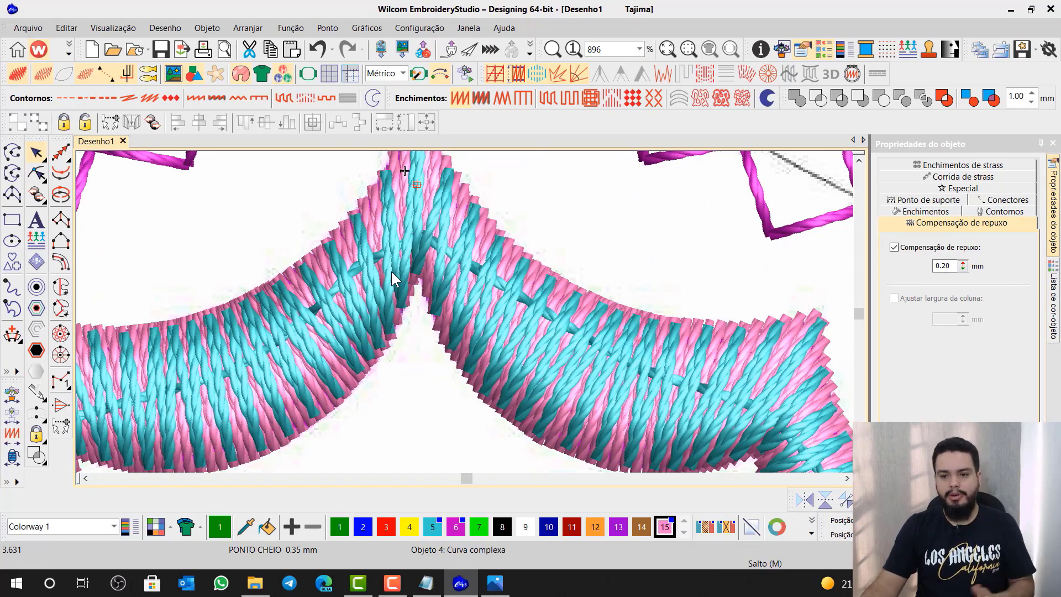
left_click_drag(956, 270, 925, 269)
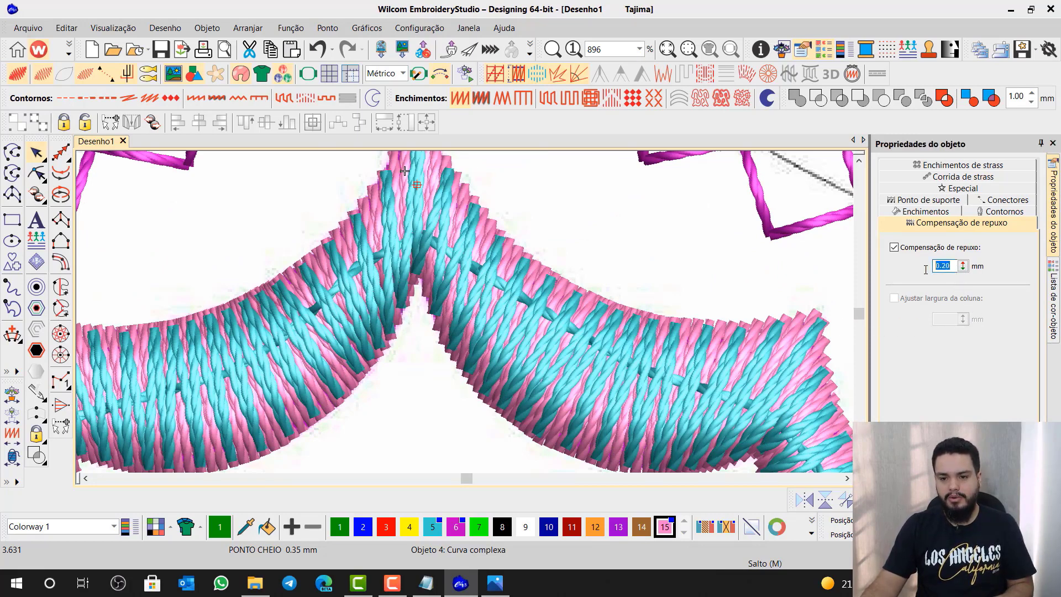
type("0")
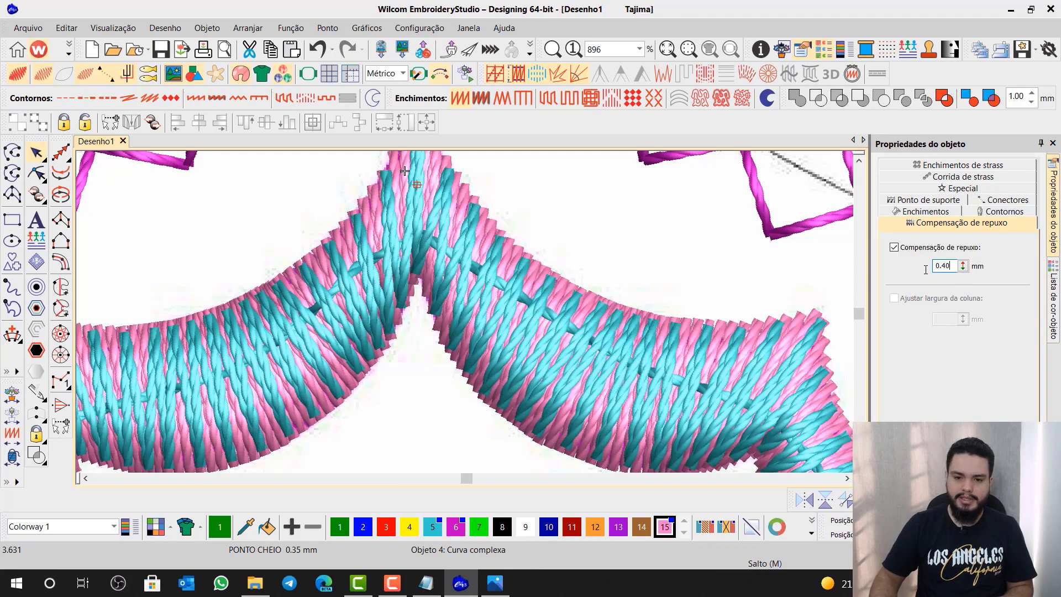
key("Return")
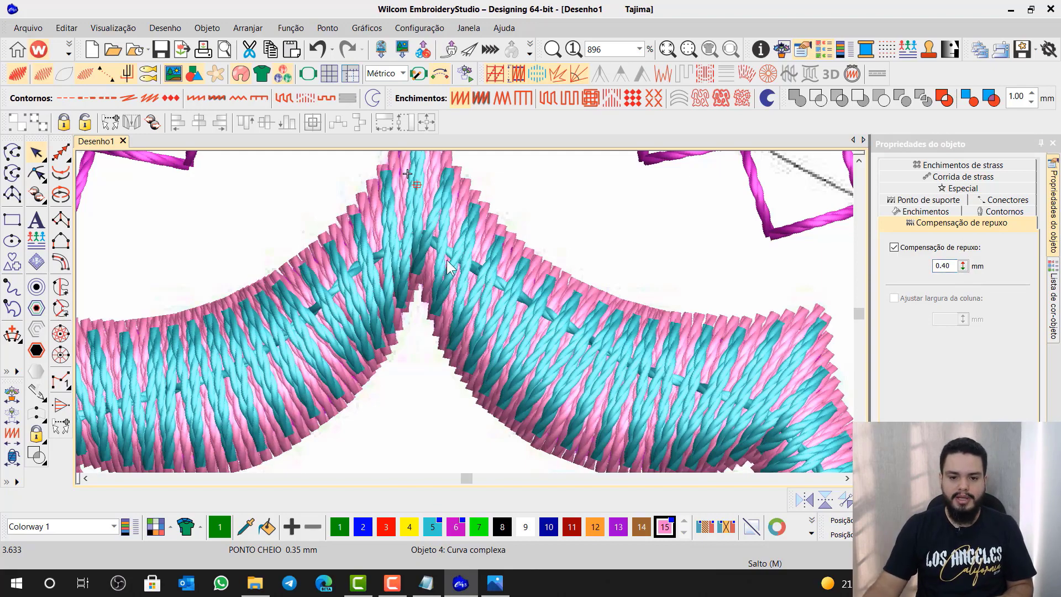
scroll(463, 311, "down", 6)
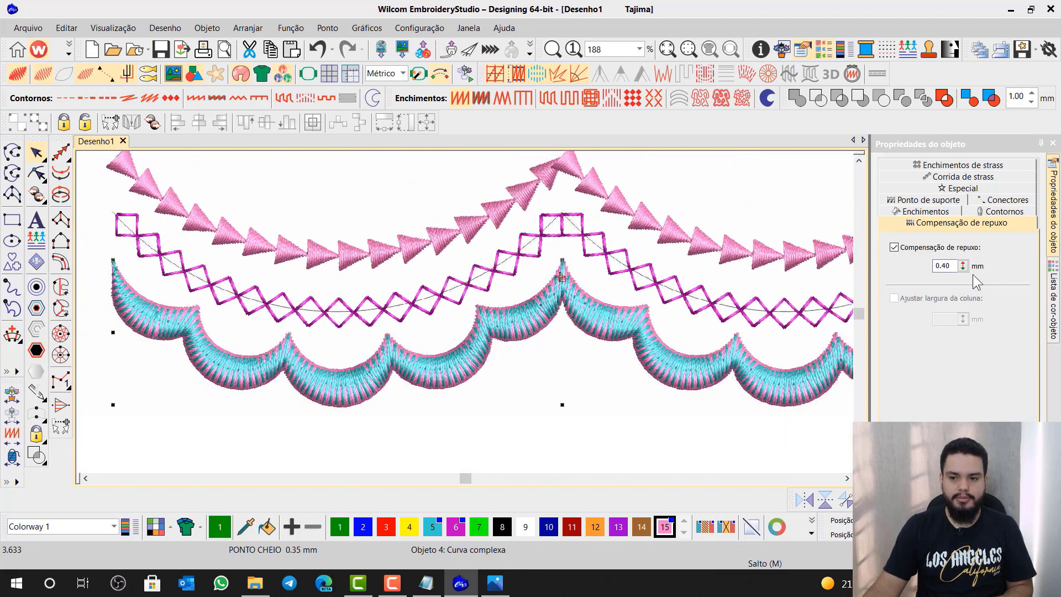
left_click(1053, 292)
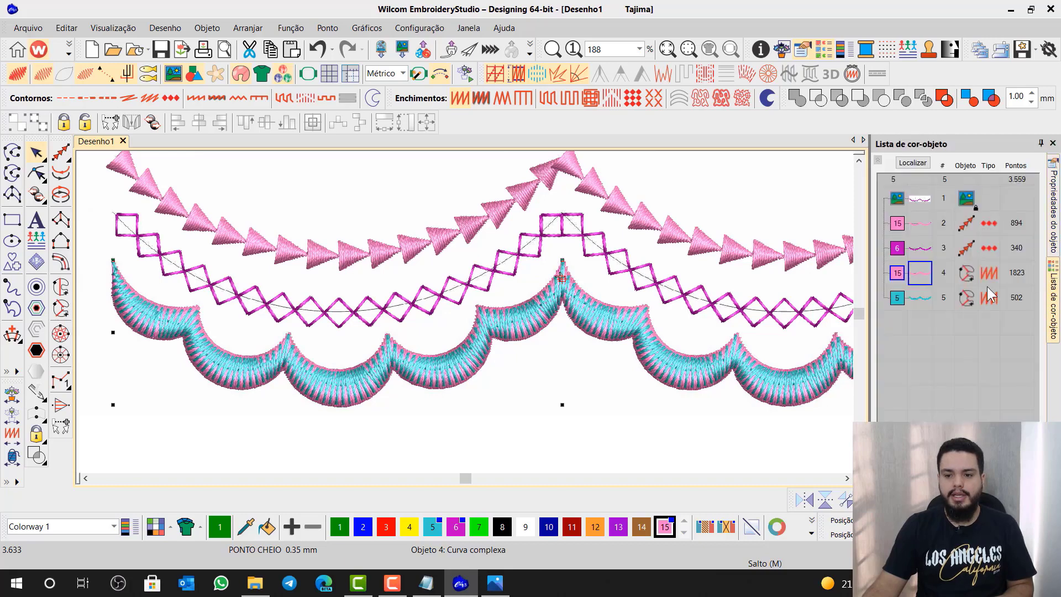
left_click(929, 298)
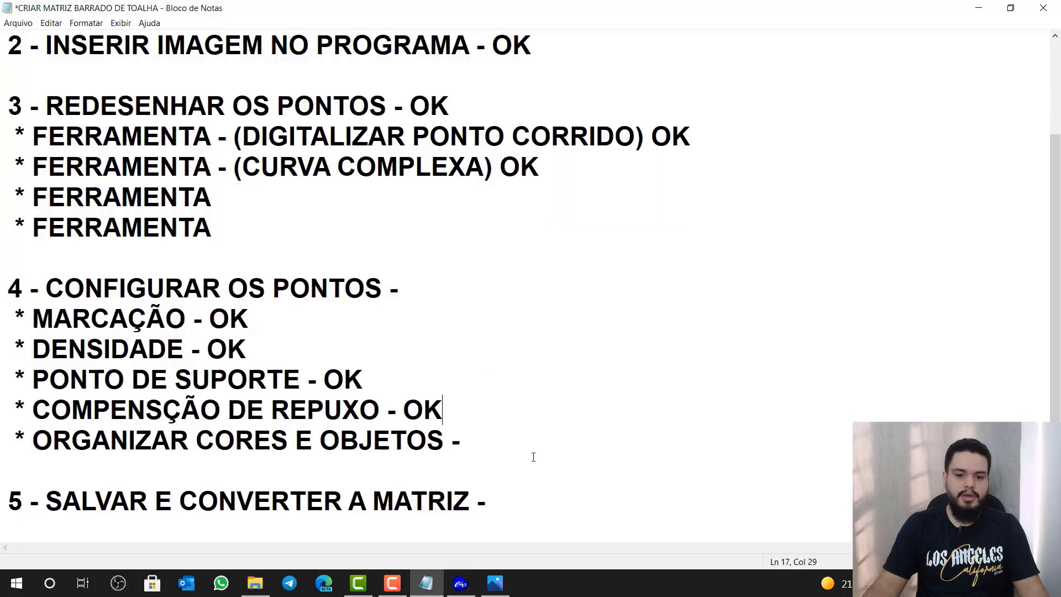
- Mark the "ORGANIZAR CORES E OBJETOS" line with "OK" in the Notepad checklist, and return to Wilcom
left_click(533, 457)
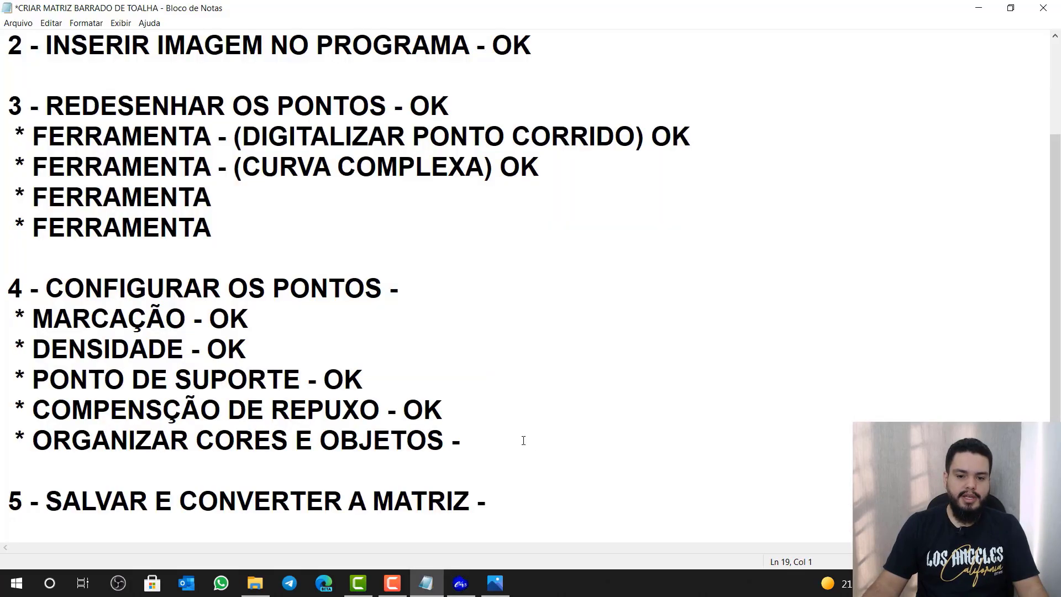
left_click(516, 440)
type("OK")
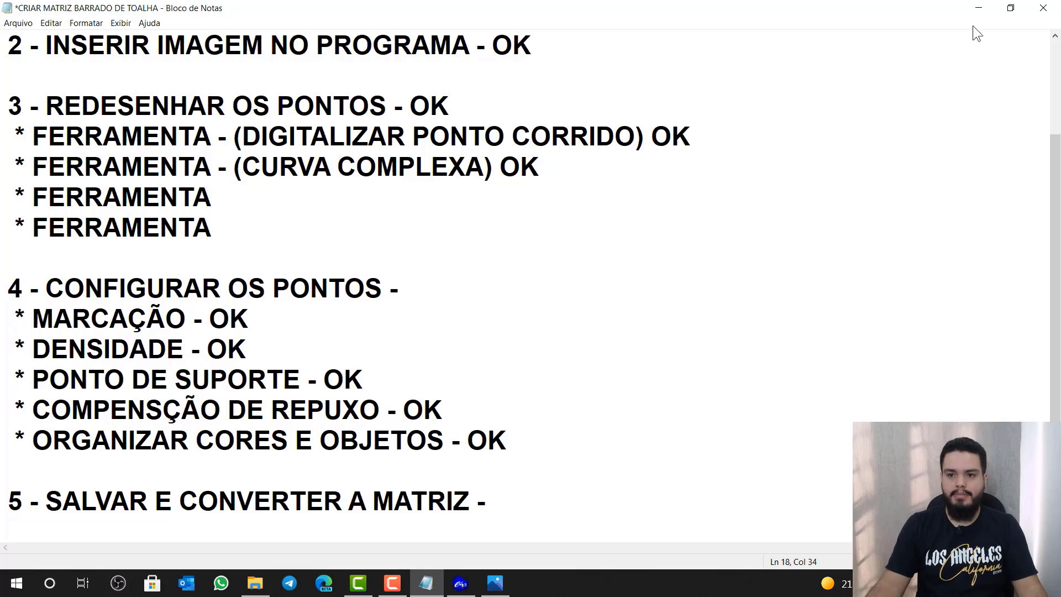
left_click(979, 8)
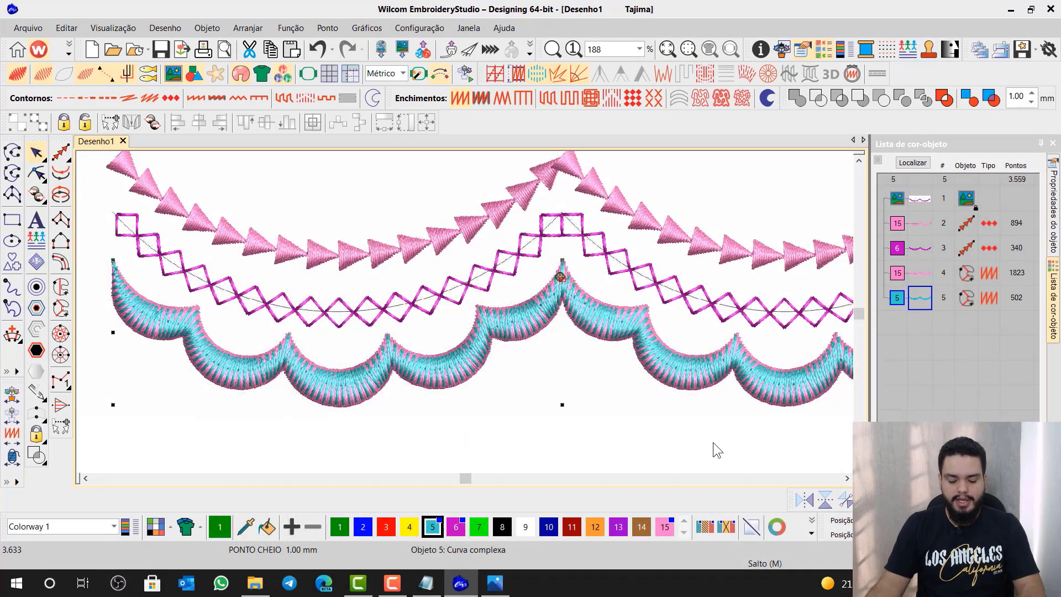
- Move the aqua color 5 scallop up in the stitching sequence, directly after the background image
key("0")
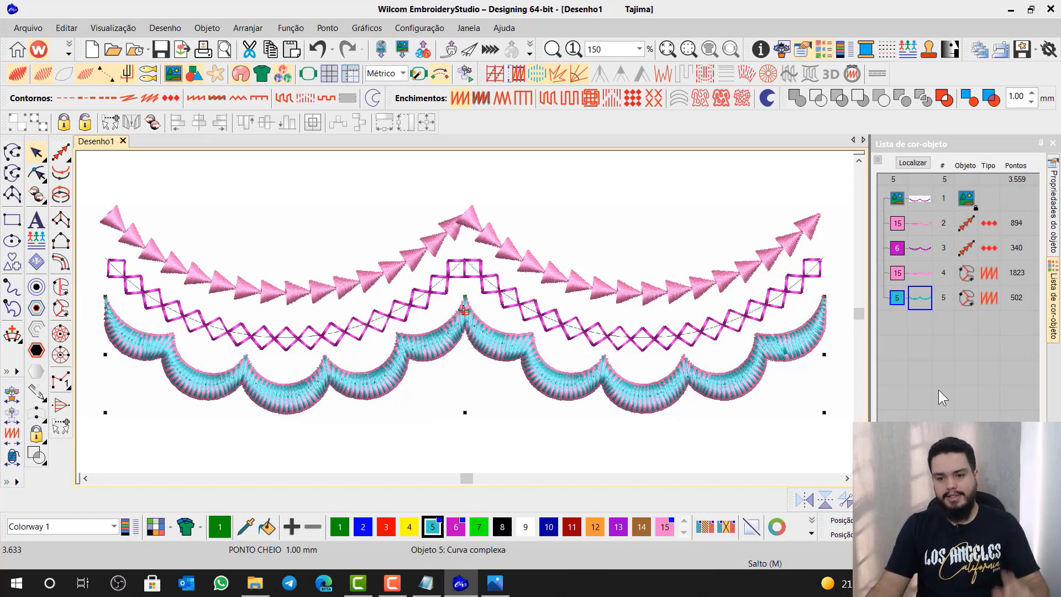
left_click(922, 303)
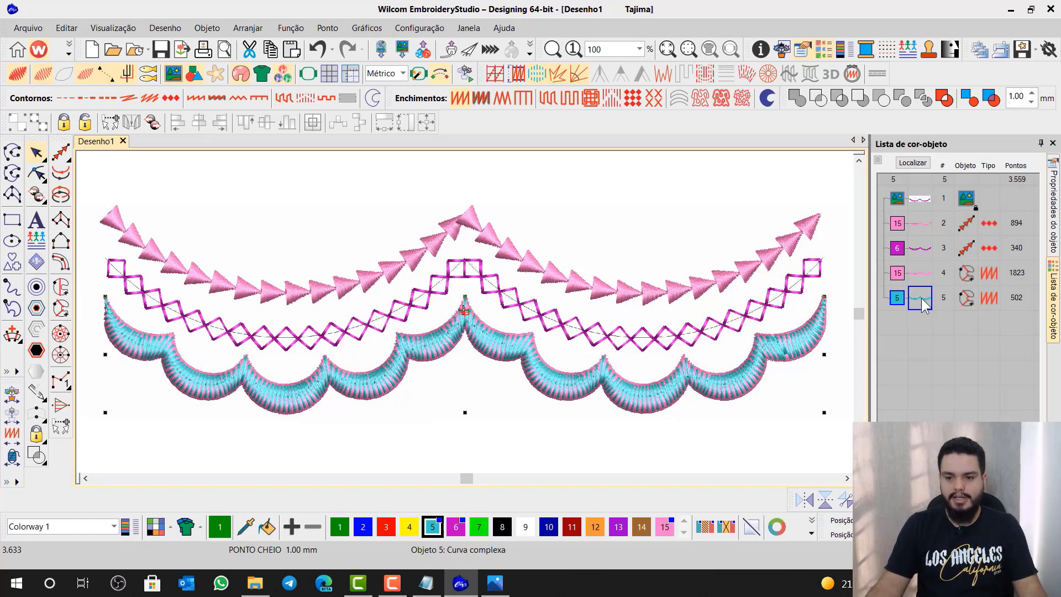
left_click_drag(933, 222, 929, 227)
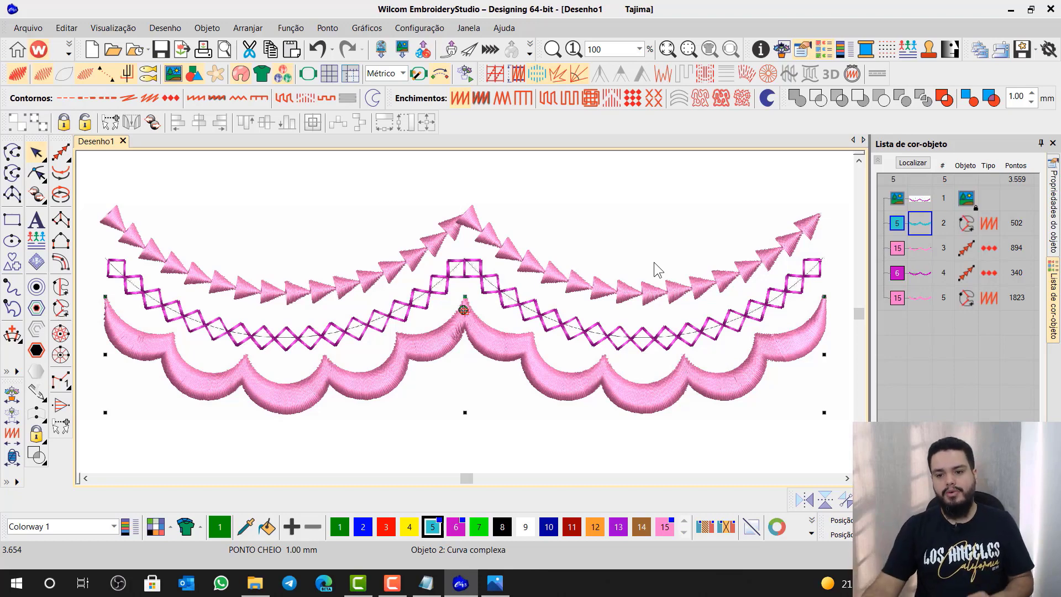
- Move the pink satin scallop directly after the aqua scallop in the stitching sequence, then select the pink arrow motif run
left_click(924, 297)
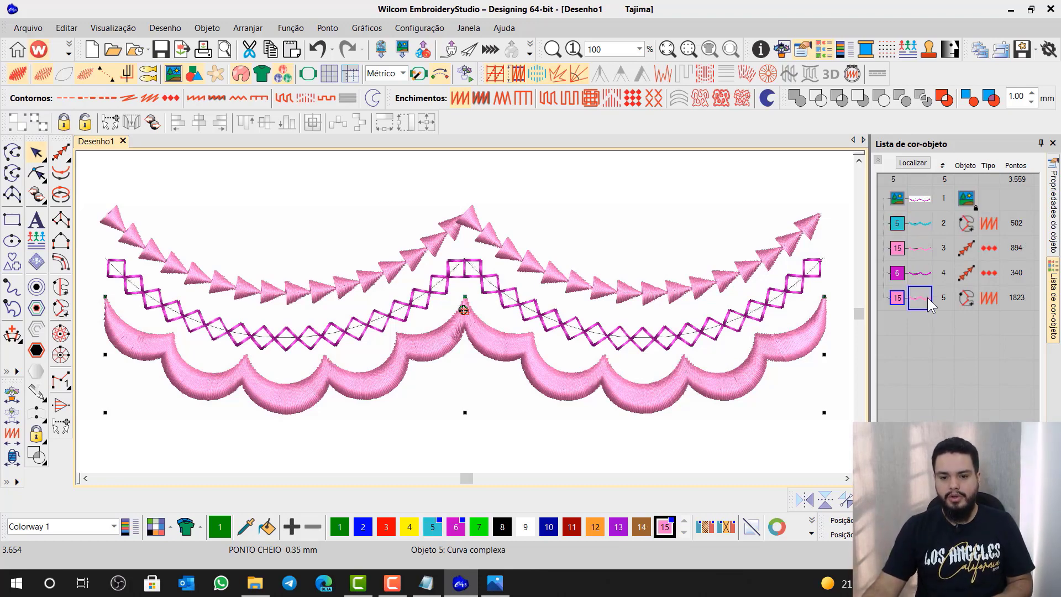
left_click_drag(927, 297, 921, 248)
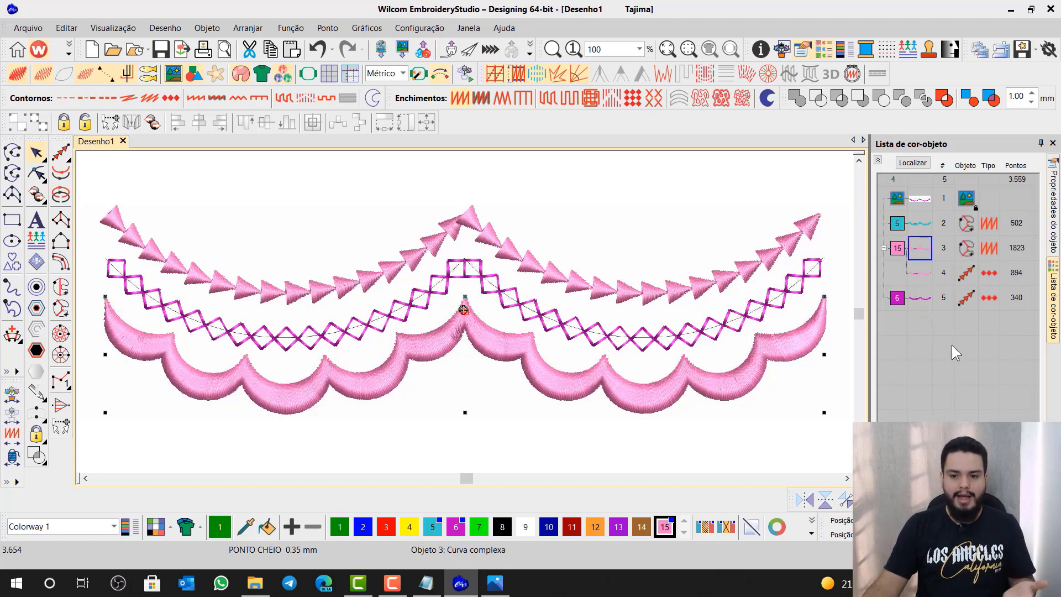
left_click(927, 276)
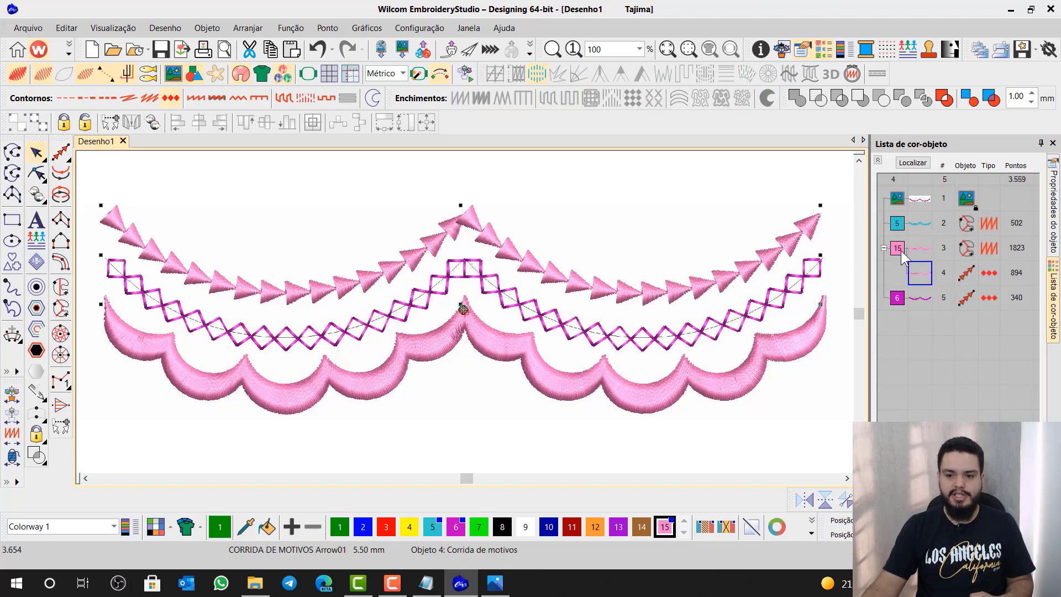
- Review the stitching order in the color-object list, then check the "SALVAR E CONVERTER A MATRIZ" item in Notepad and return to Wilcom
left_click(917, 301)
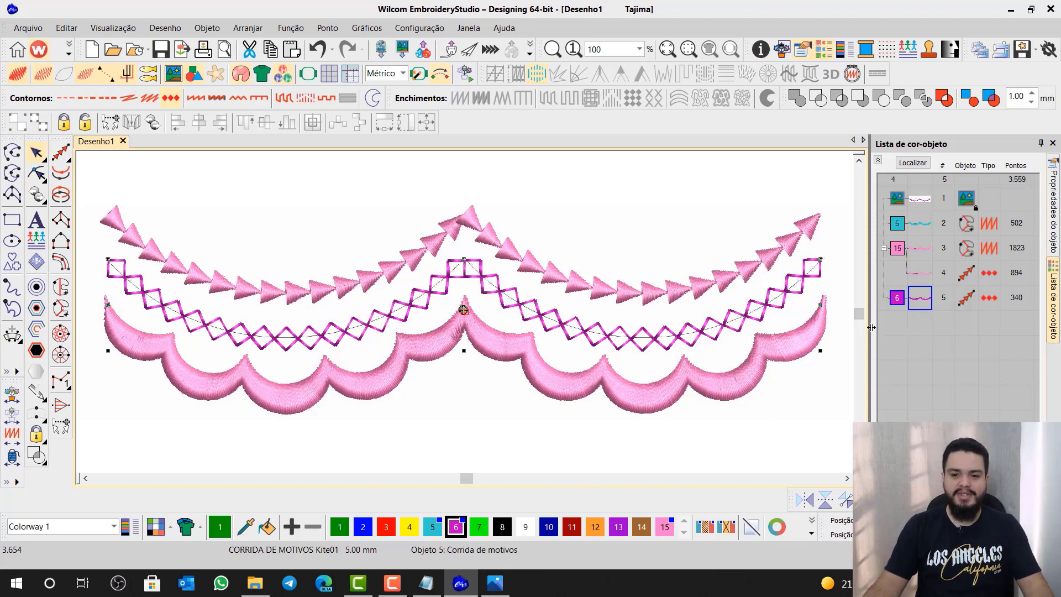
left_click(944, 364)
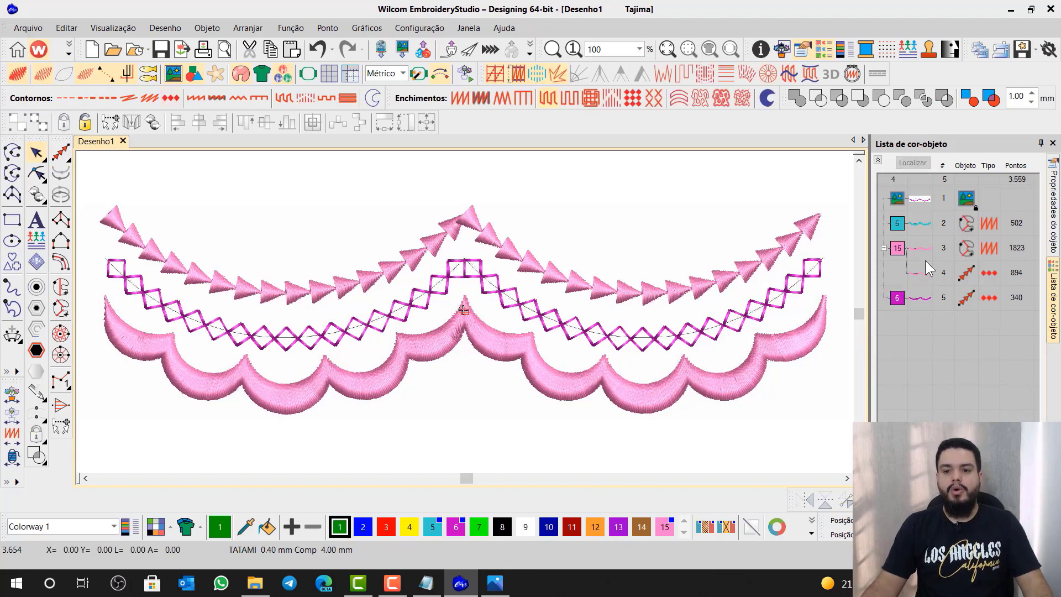
left_click(920, 223)
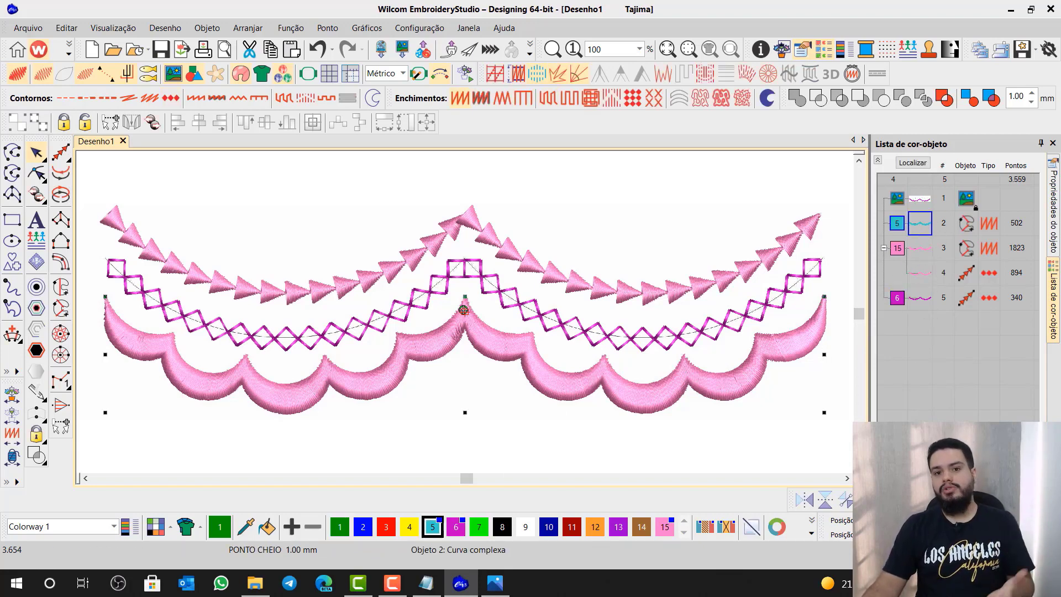
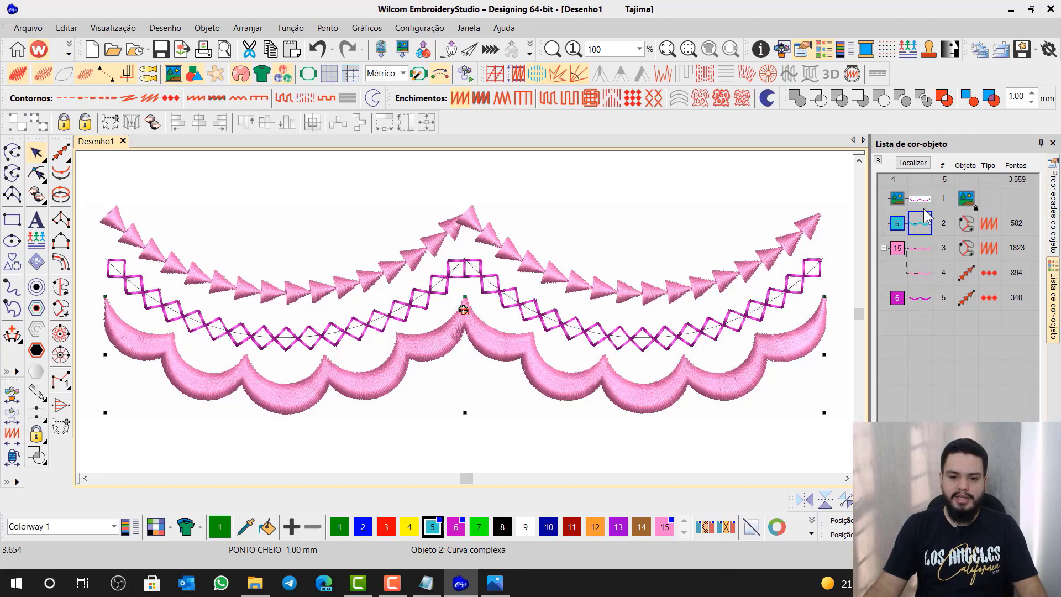
left_click(426, 583)
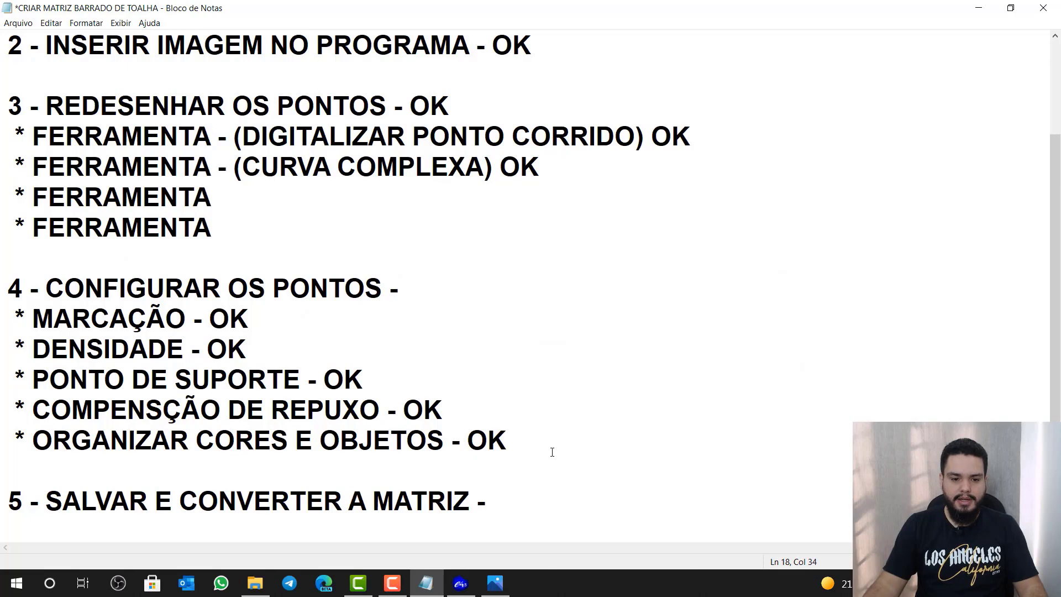
scroll(552, 452, "down", 1)
left_click(581, 477)
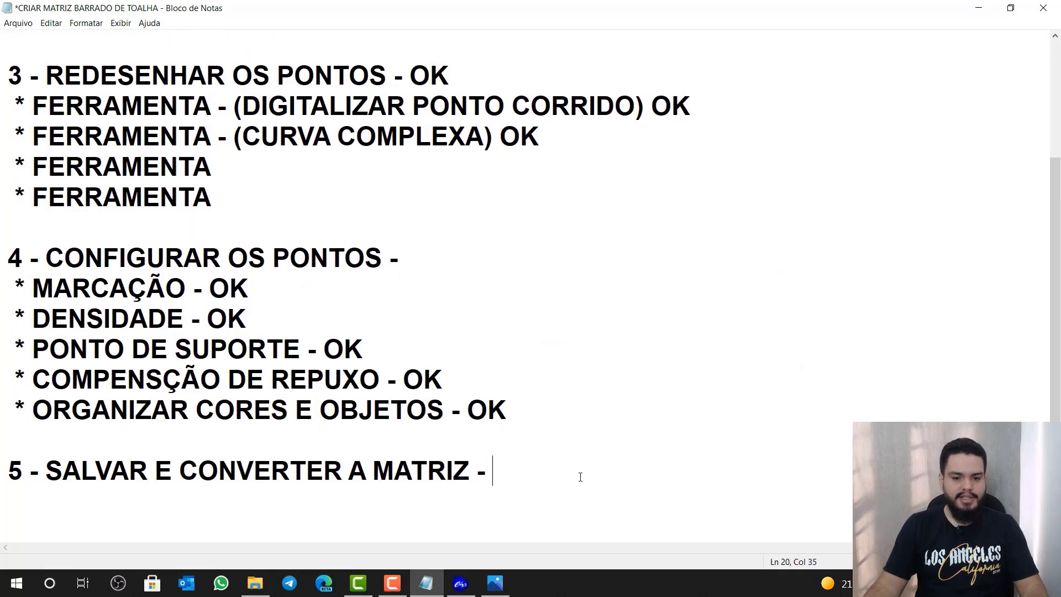
left_click(977, 10)
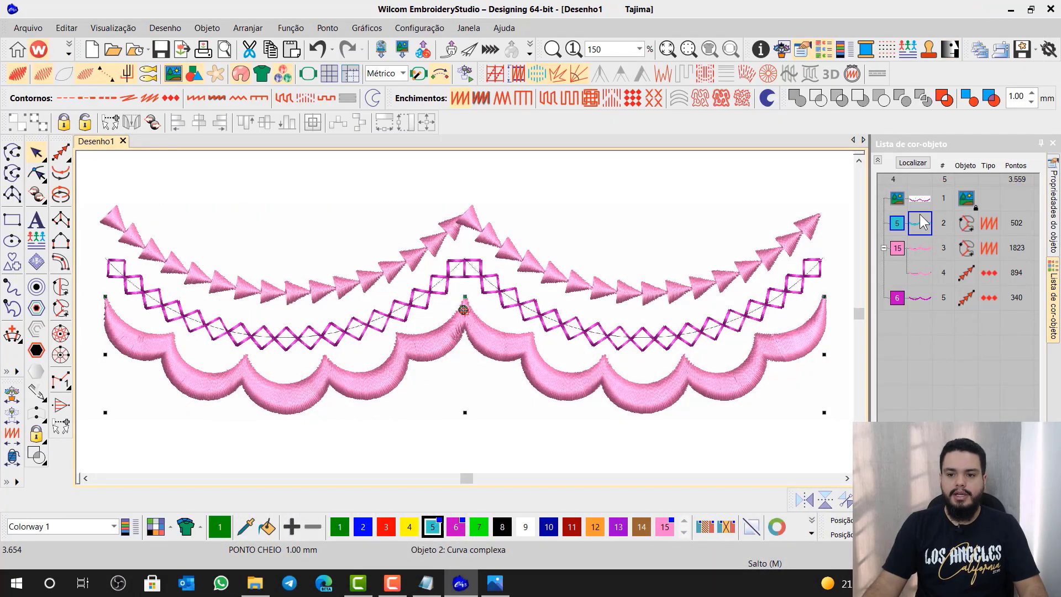
- Unlock the background image, move it clear of the embroidery and delete it from the design
left_click(919, 198)
right_click(919, 197)
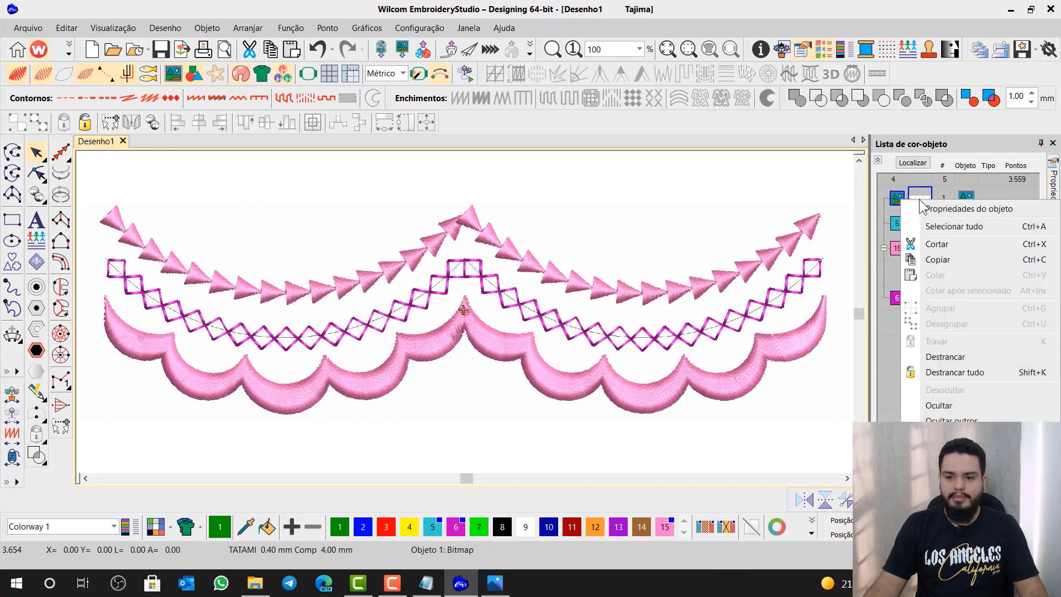
left_click(967, 359)
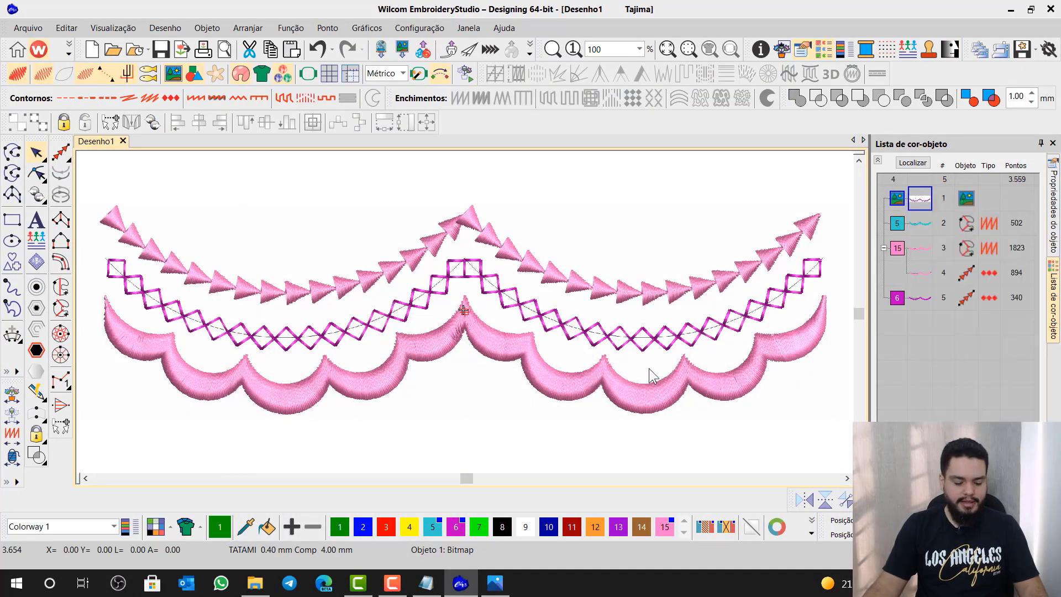
left_click_drag(589, 249, 640, 211)
scroll(639, 212, "down", 2)
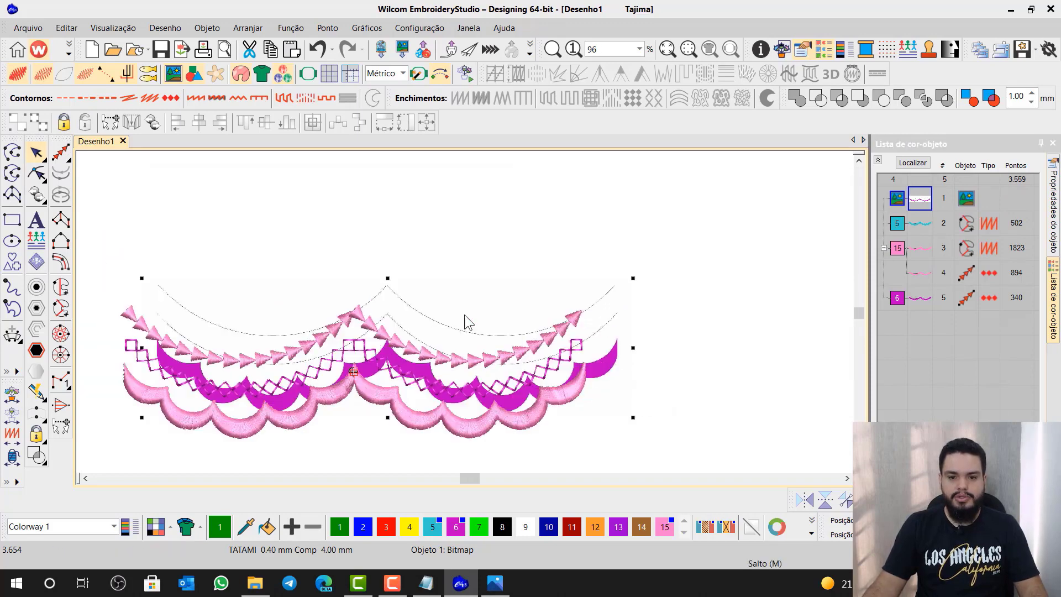
left_click_drag(479, 291, 530, 210)
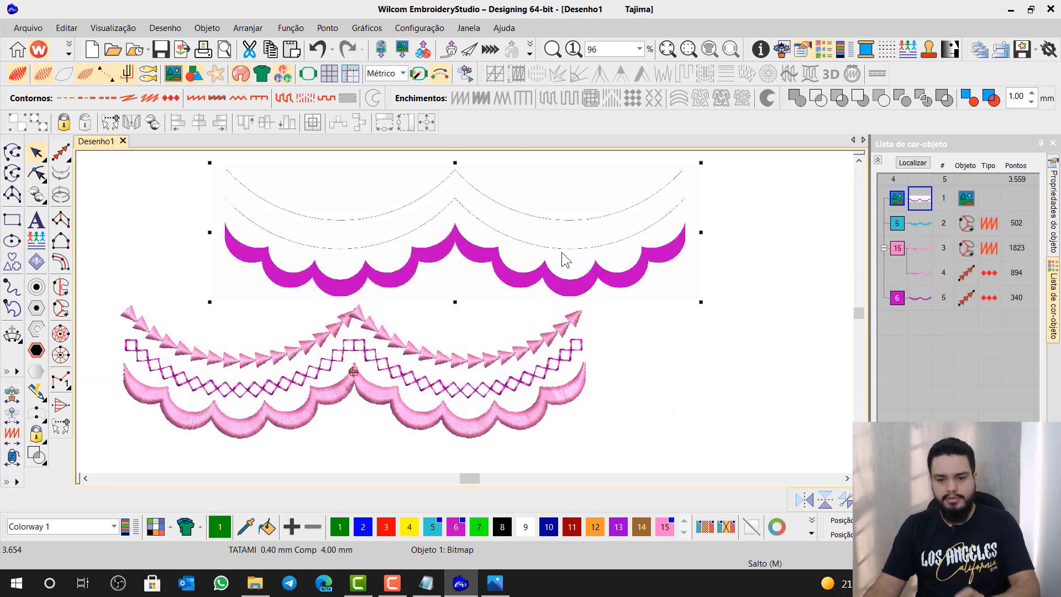
key("Delete")
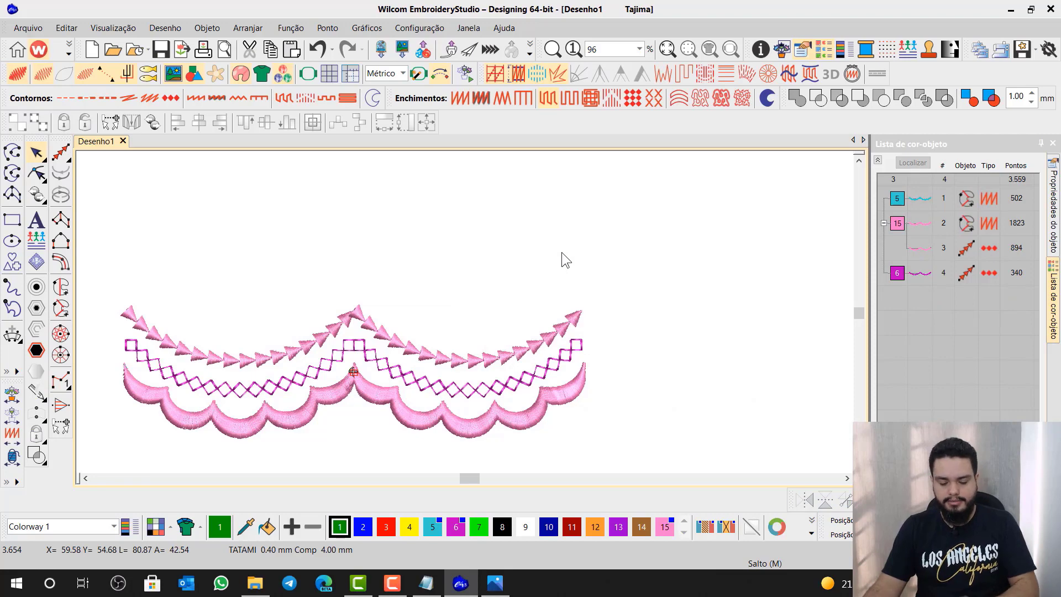
key("0")
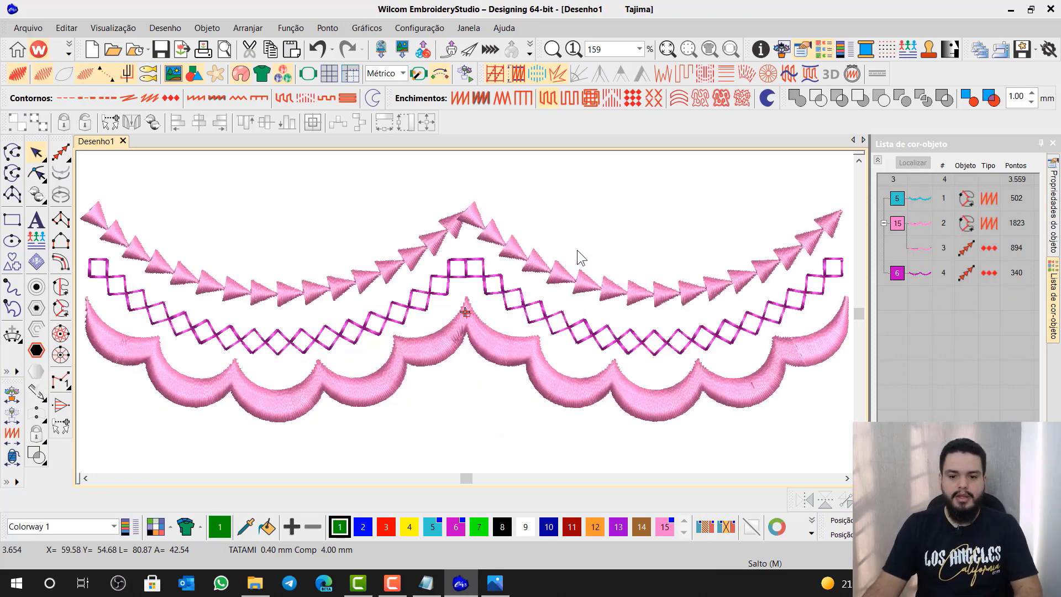
- Hide the unused palette colors and remove them so that only the aqua, magenta and pink used in the design remain
left_click(704, 528)
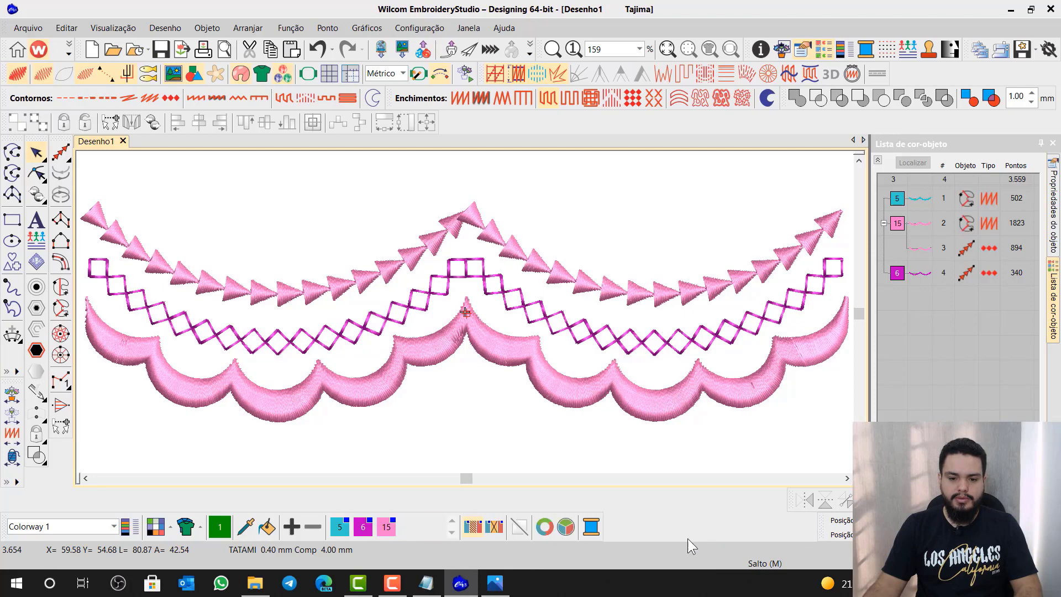
left_click(496, 528)
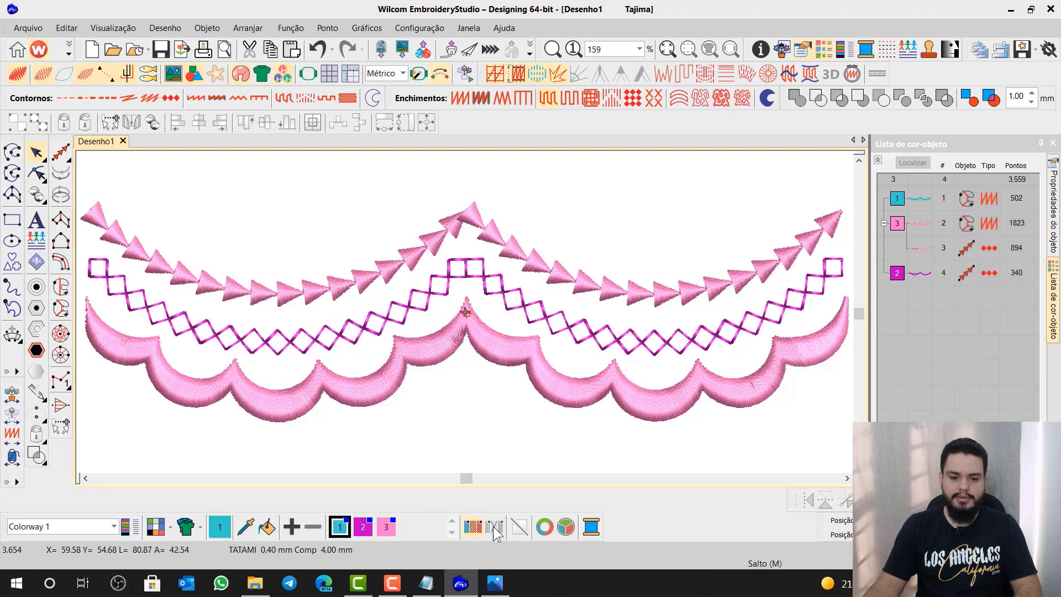
- Edit the aqua color 1, clearing its code and name and setting its thread chart to "MARCAÇÃO"
double_click(341, 526)
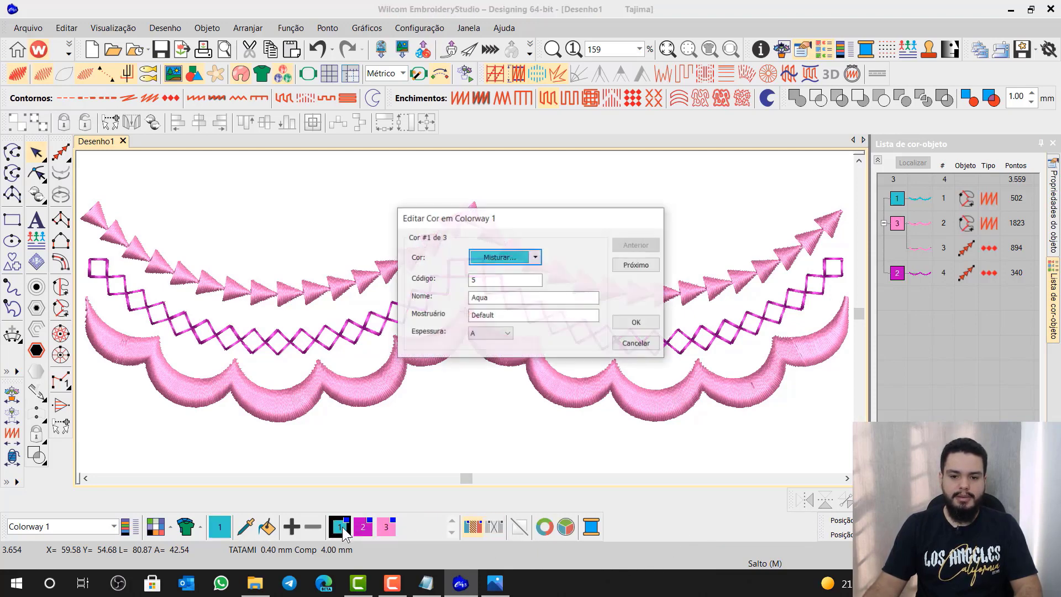
left_click_drag(499, 278, 441, 279)
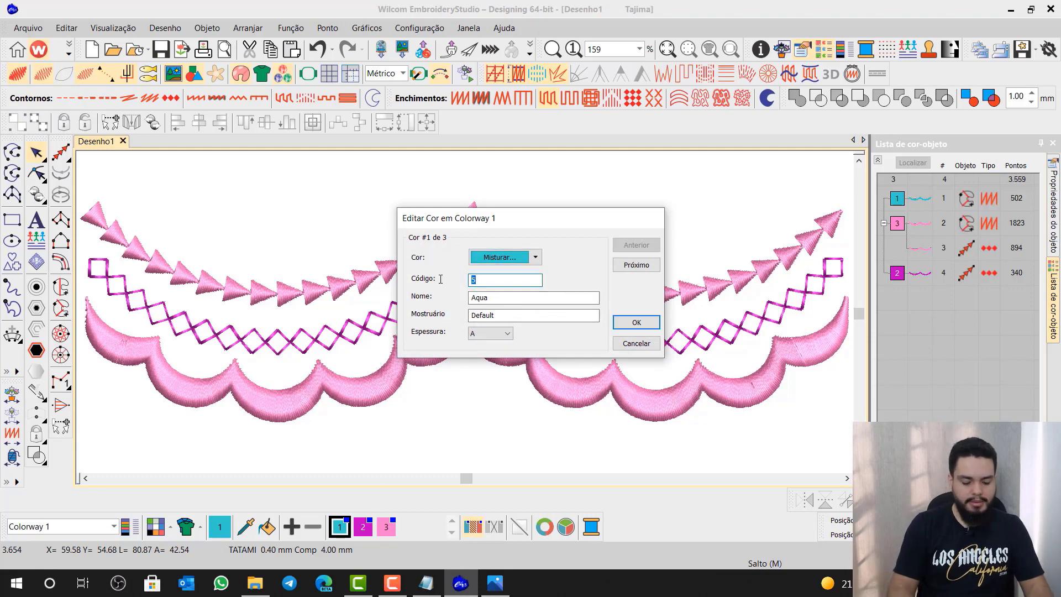
key("BackSpace")
key("Tab")
key("Tab")
type("M")
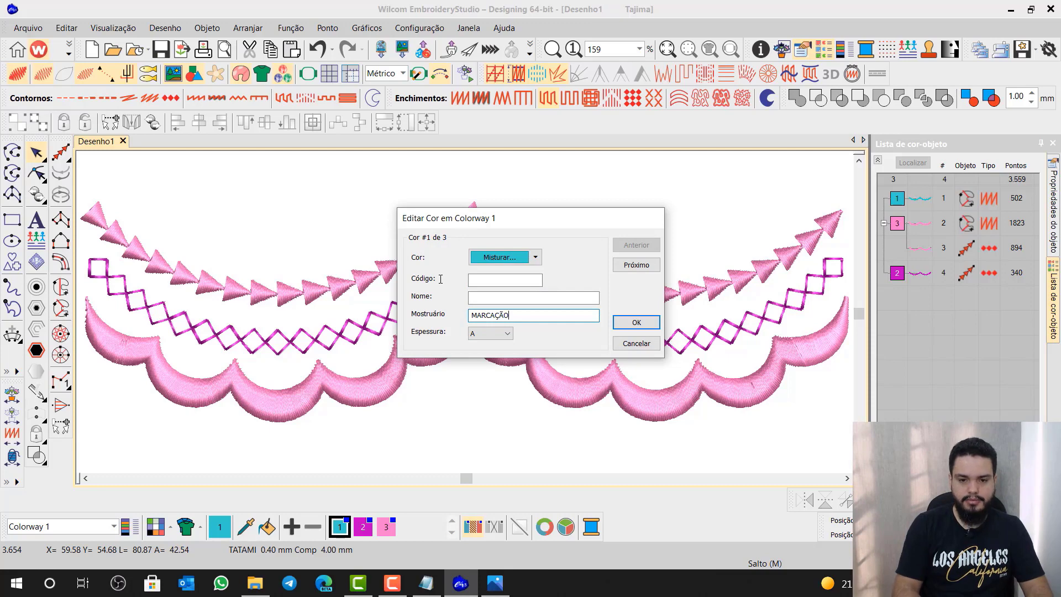
type("ARCAÇÃO")
left_click(636, 265)
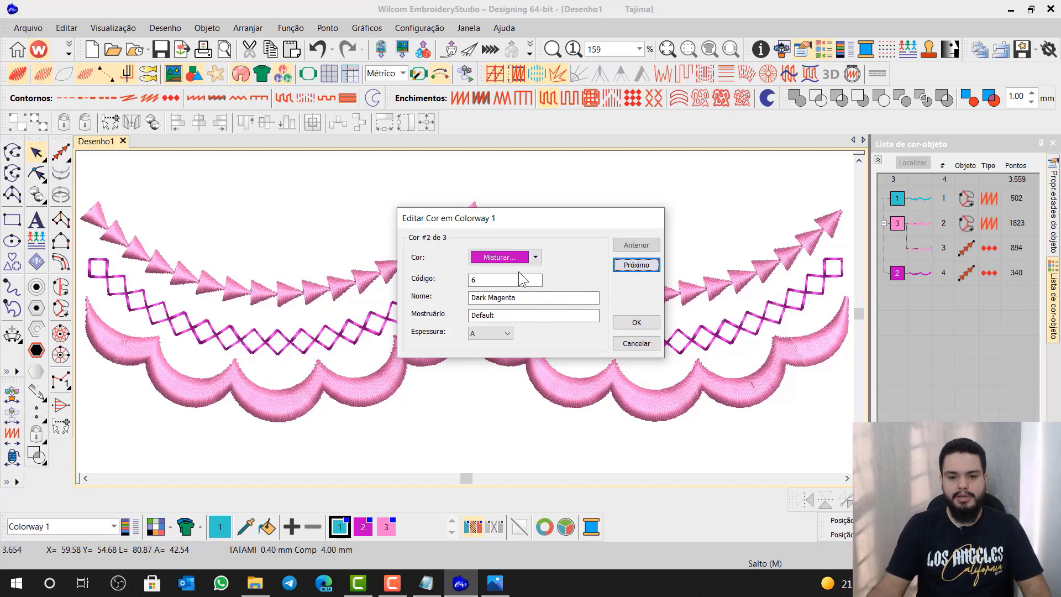
- Clear the code and name of the magenta color 2 and set its thread chart to "PINK"
left_click_drag(500, 279, 459, 278)
key("Tab")
key("Tab")
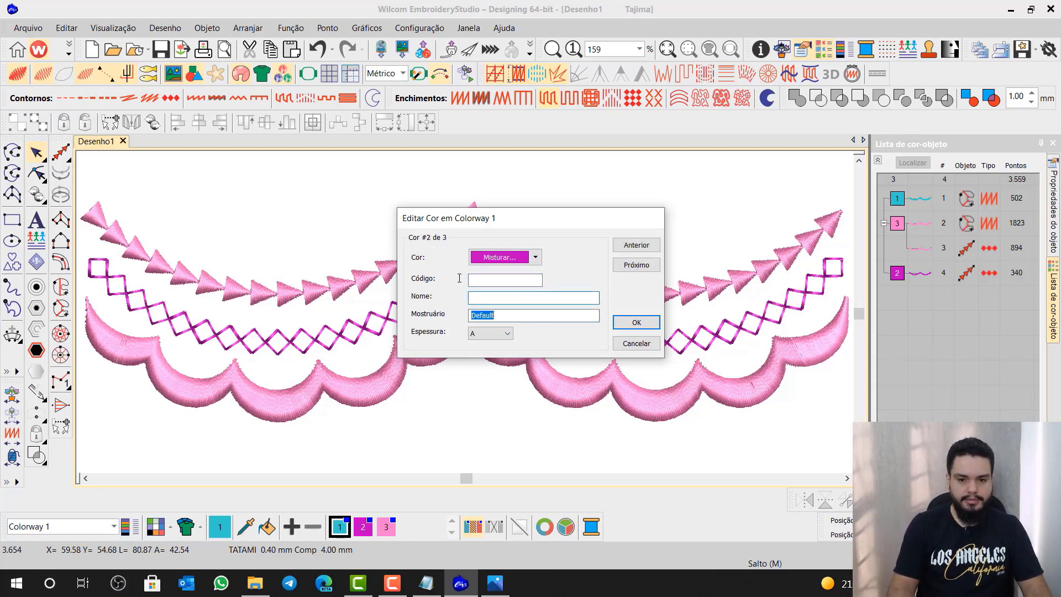
type("PINK")
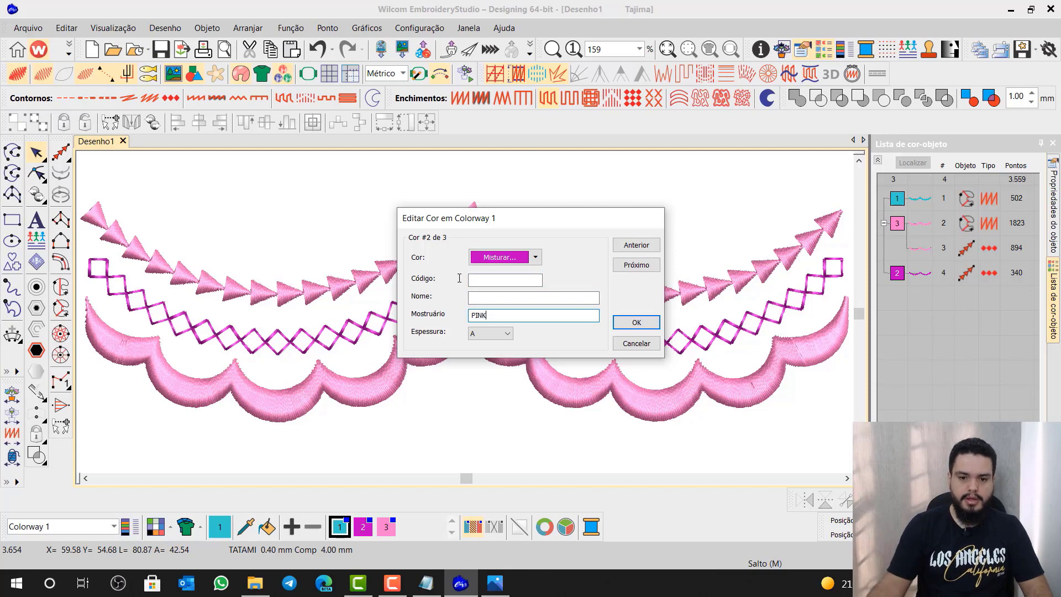
left_click(652, 271)
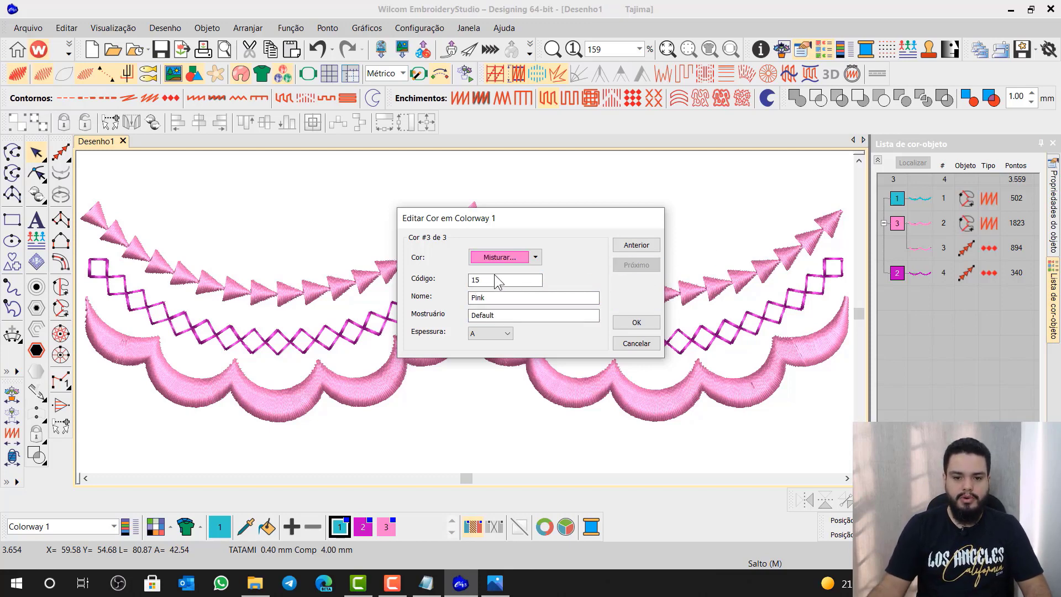
- Clear the code and name of the pink color 3, set its thread chart to "ROSA", and apply the color edits
left_click_drag(488, 279, 477, 277)
key("BackSpace")
key("BackSpace")
key("Tab")
key("BackSpace")
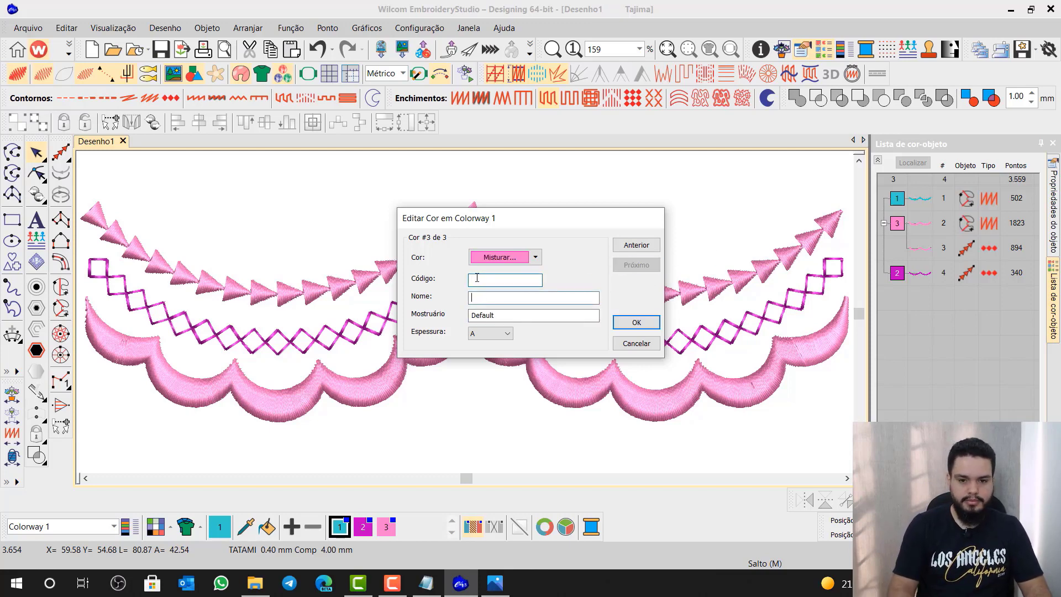
key("Tab")
key("BackSpace")
type("ROSA")
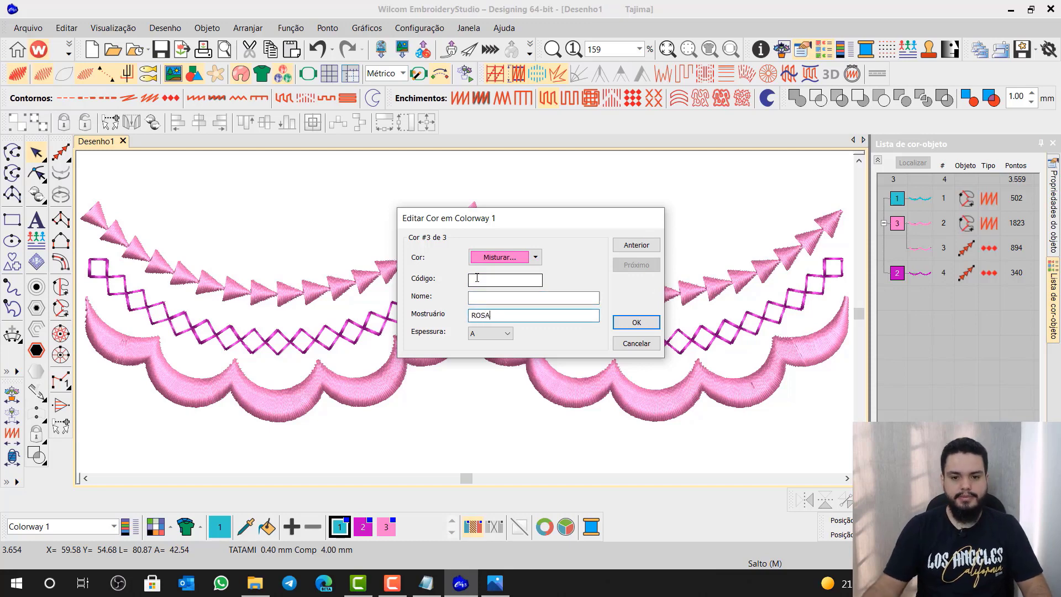
left_click(636, 322)
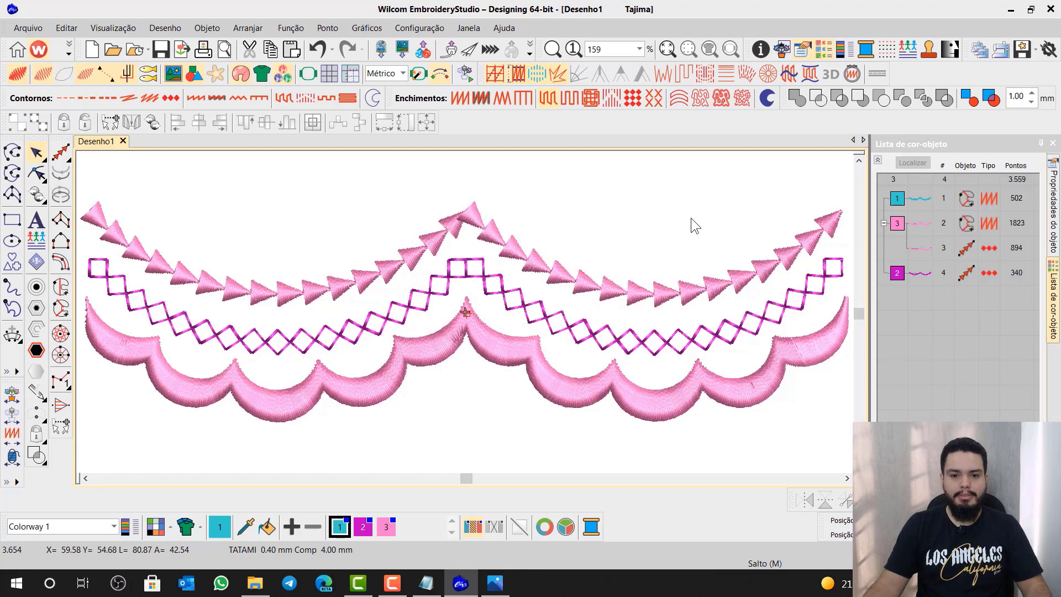
- Select all four embroidery objects and slightly reduce the overall size of the towel border
scroll(465, 312, "down", 4)
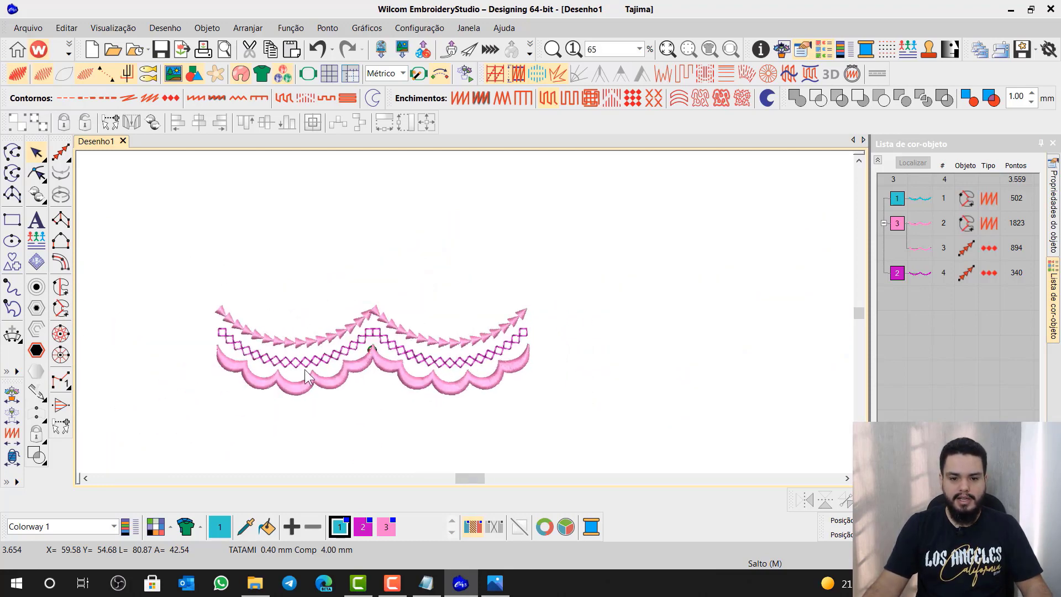
left_click_drag(580, 442, 576, 436)
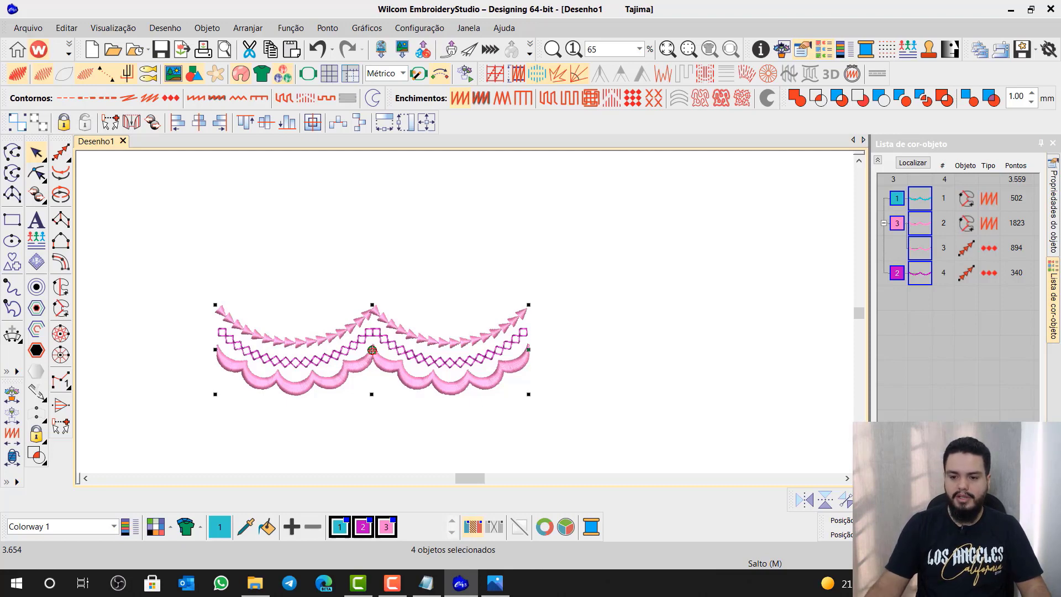
key("Return")
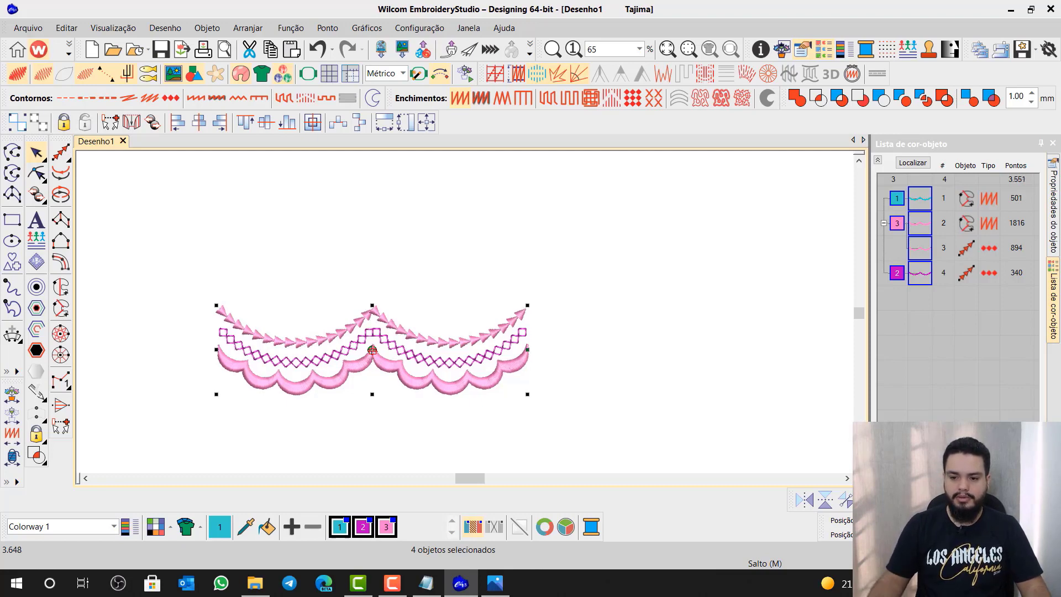
key("2")
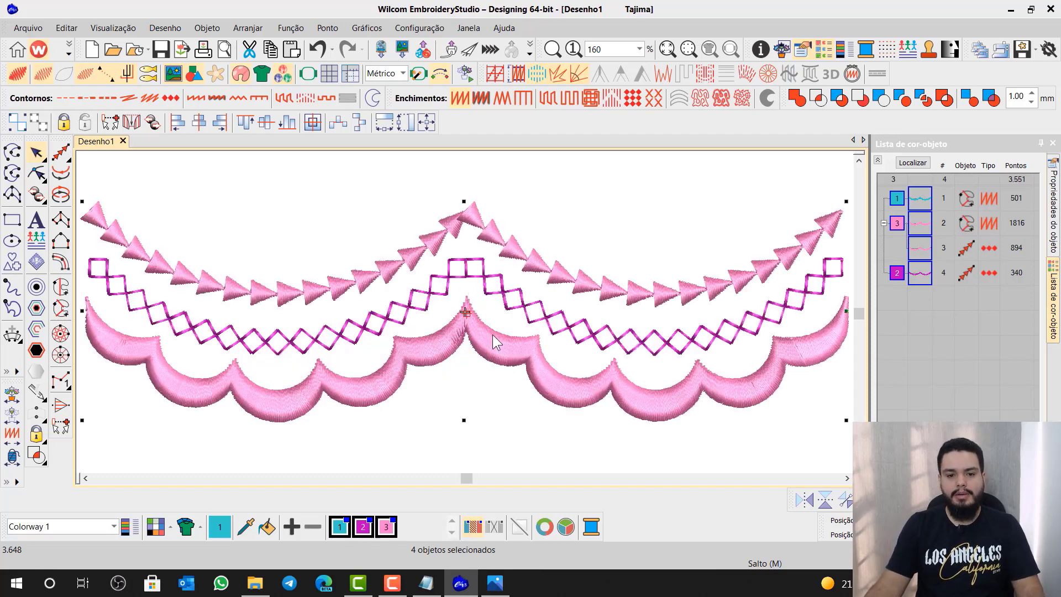
- Switch to the Notepad checklist and add the line "* TAMANHO = 155 MM" below "5 - SALVAR E CONVERTER A MATRIZ"
left_click(426, 581)
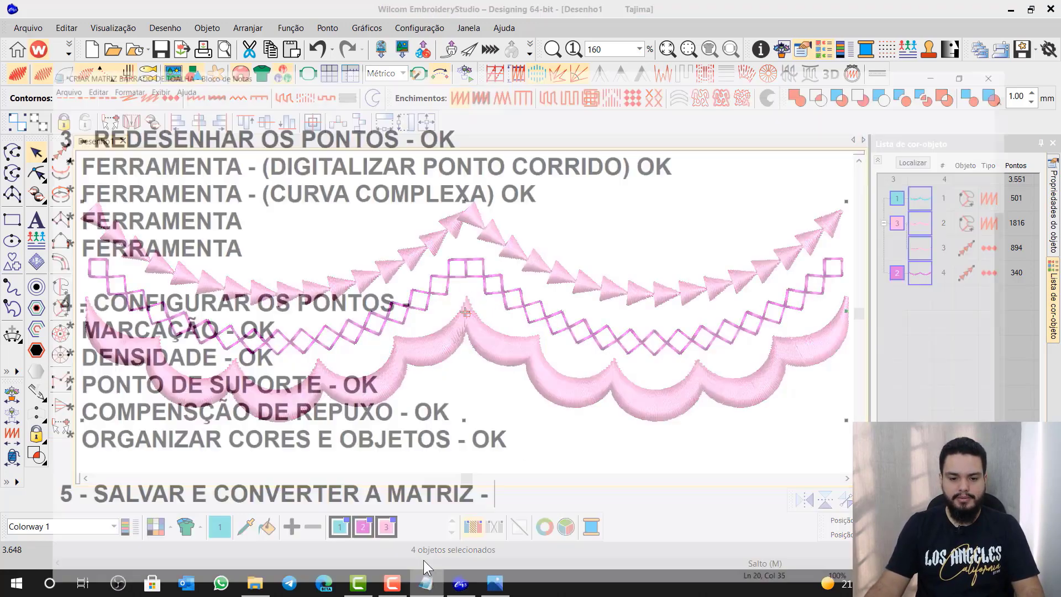
key("Return")
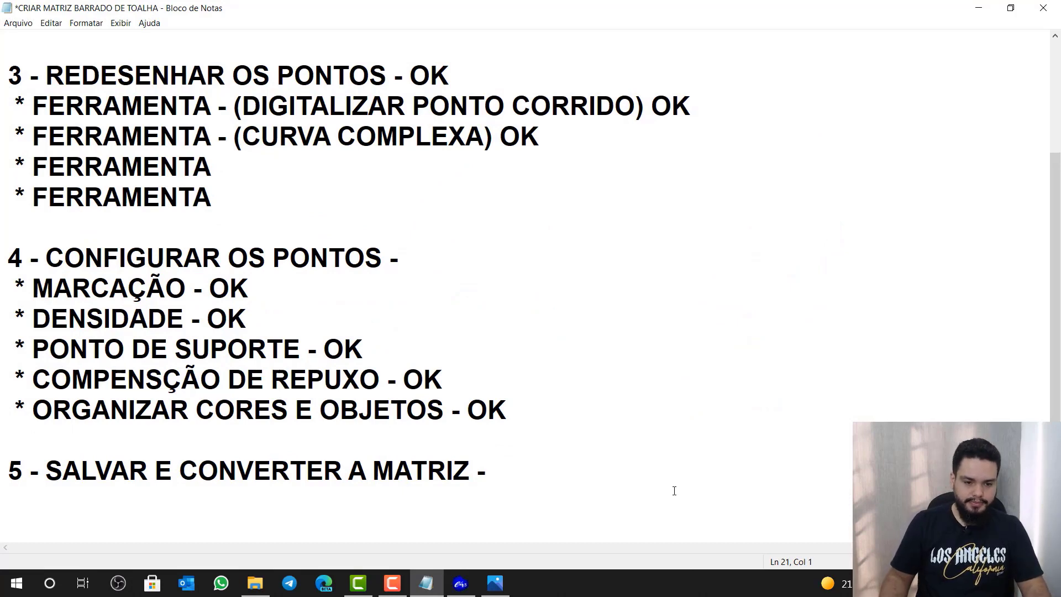
key("Return")
type("* ")
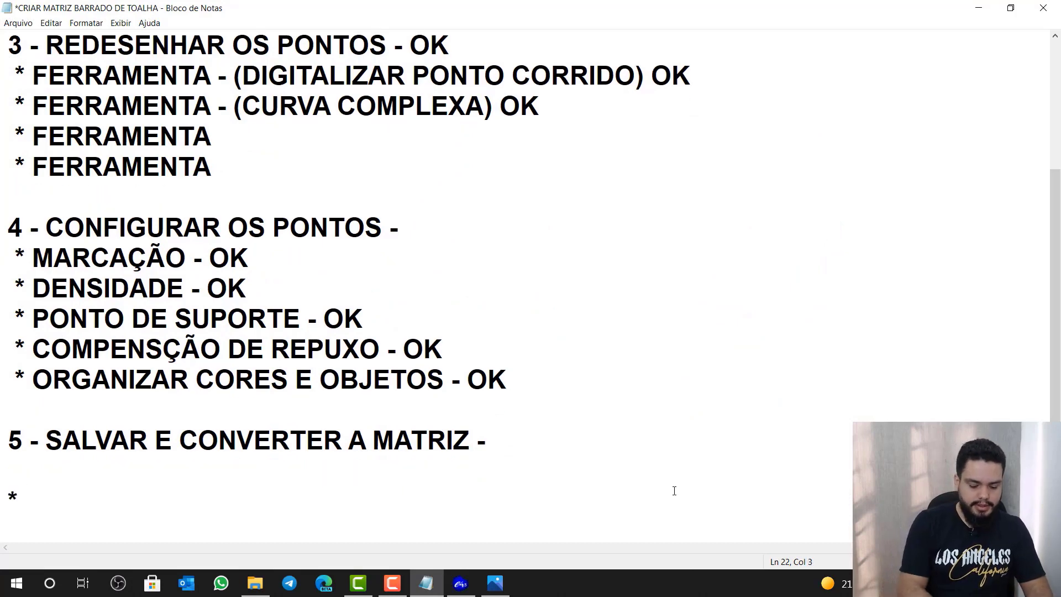
type("TAMANH")
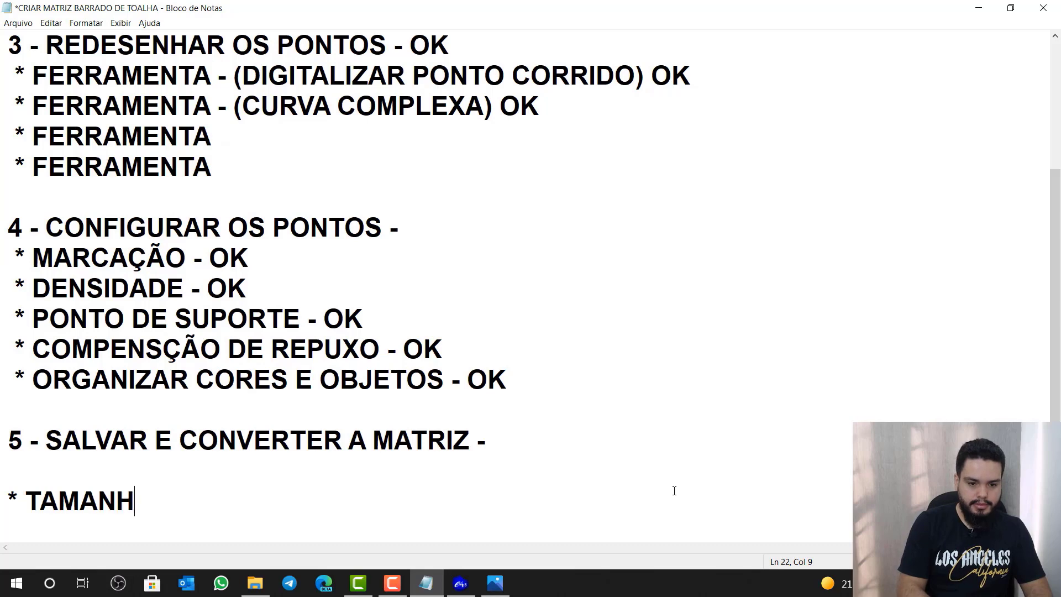
type("O = ")
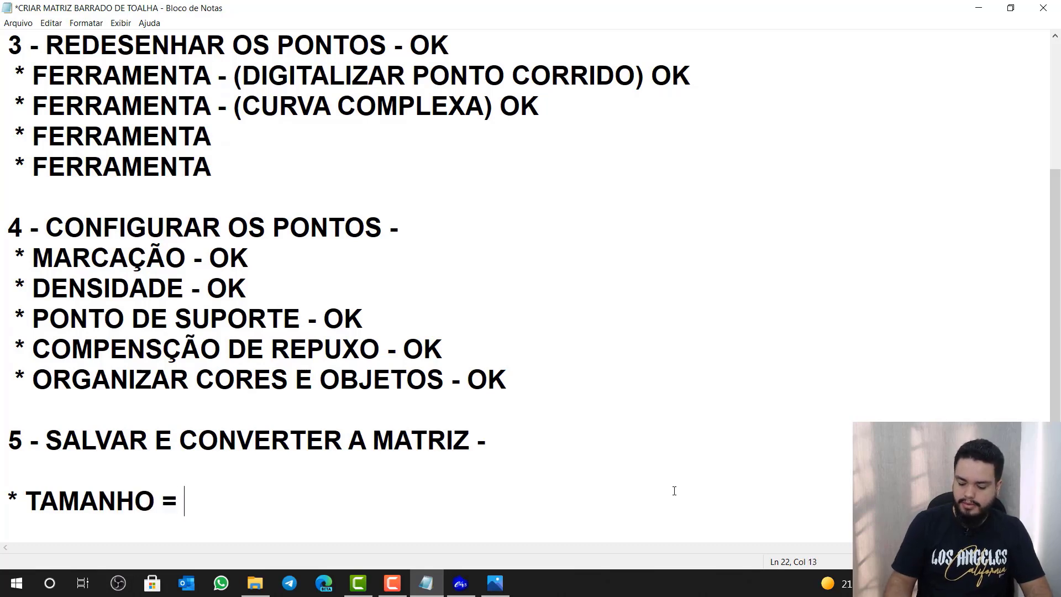
type("155 MM")
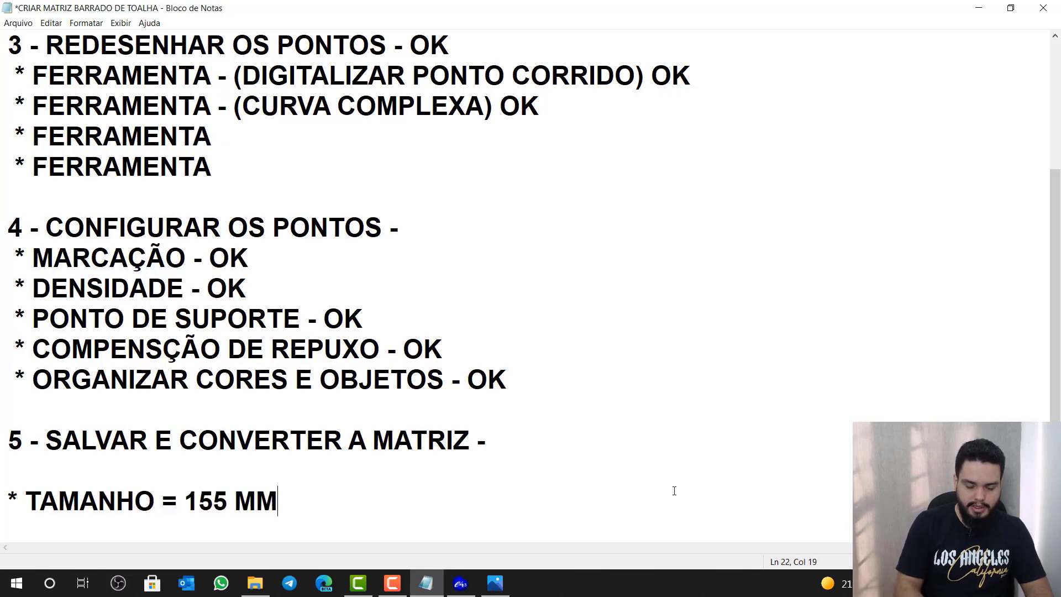
- Append "LARGURA" to the "TAMANHO = 155 MM" line and return to the embroidery design in Wilcom
type(" LARGUR")
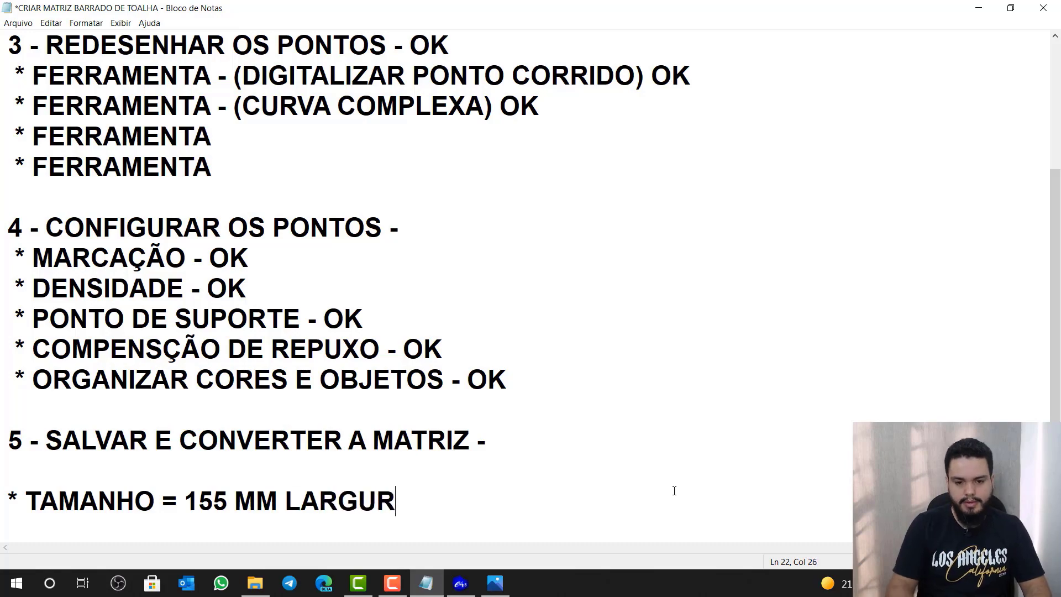
type("A")
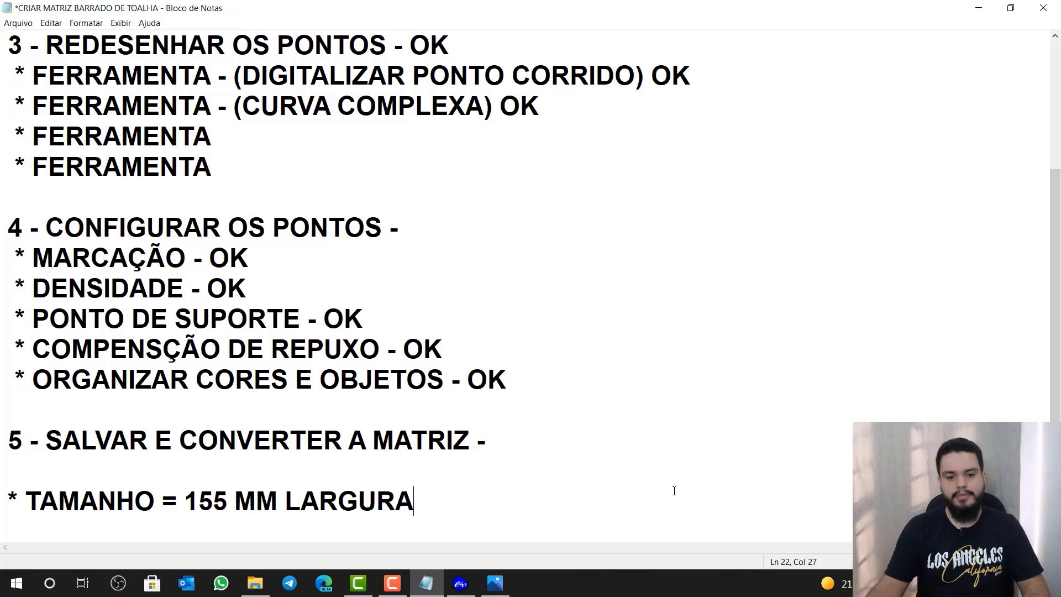
left_click(979, 8)
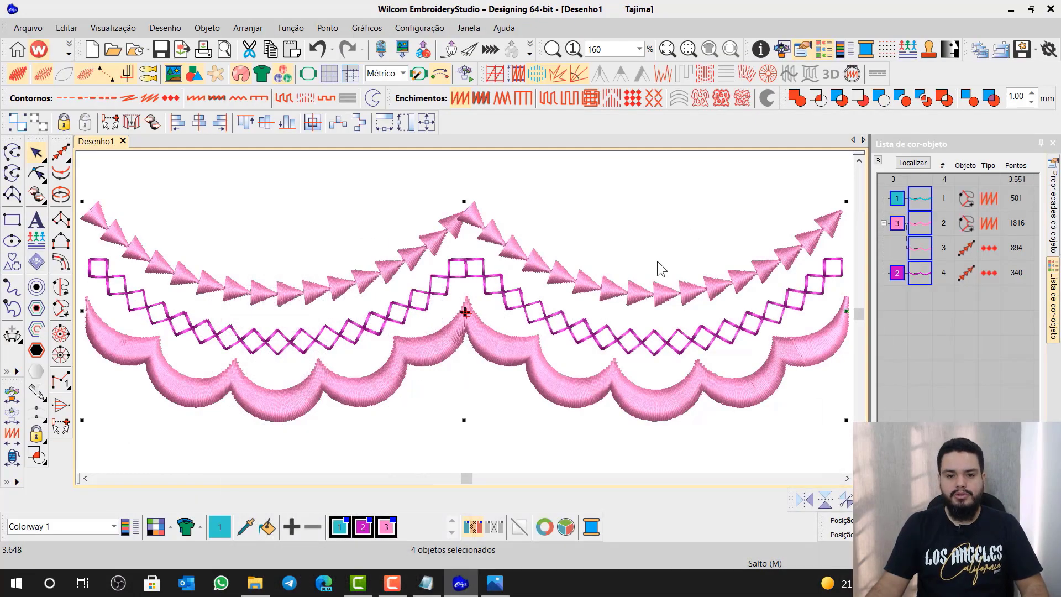
- Deselect the objects and save the design as "MATRIZ BARRADO" in Wilcom EMB format in the Área de Trabalho folder
left_click(666, 197)
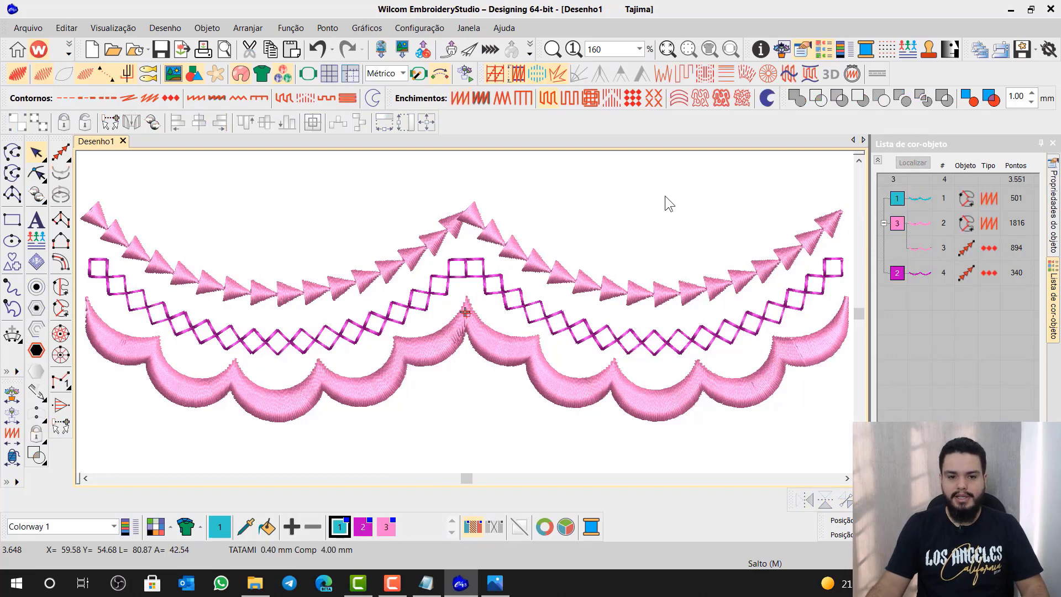
left_click(27, 27)
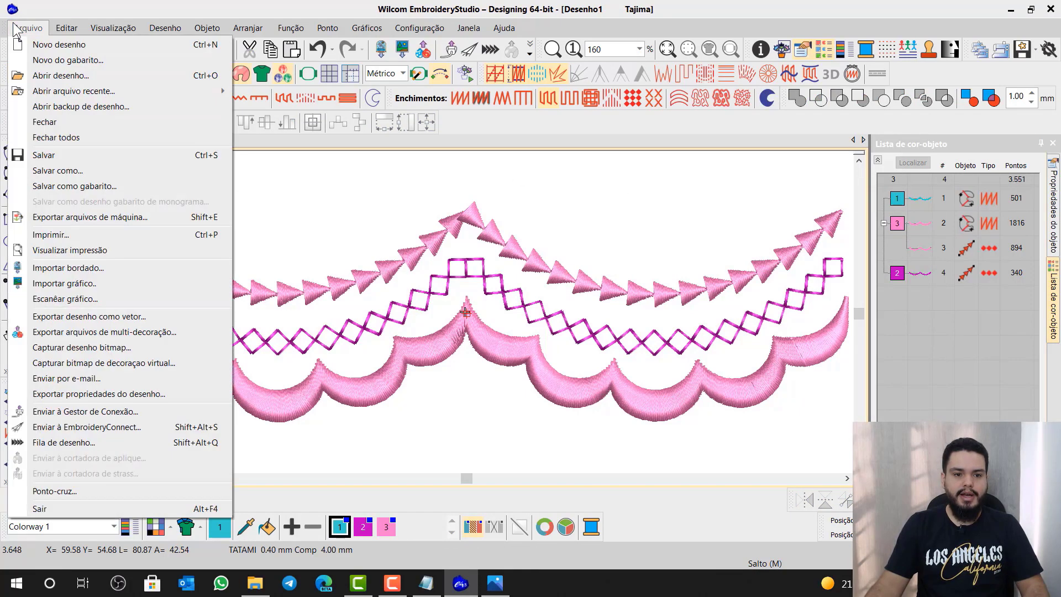
left_click(77, 170)
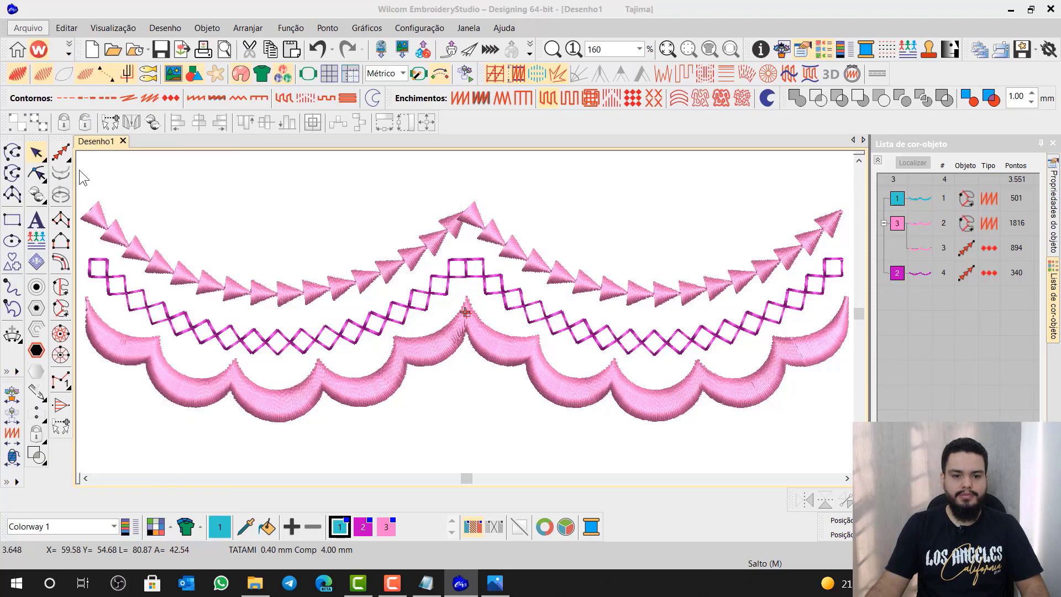
left_click(455, 355)
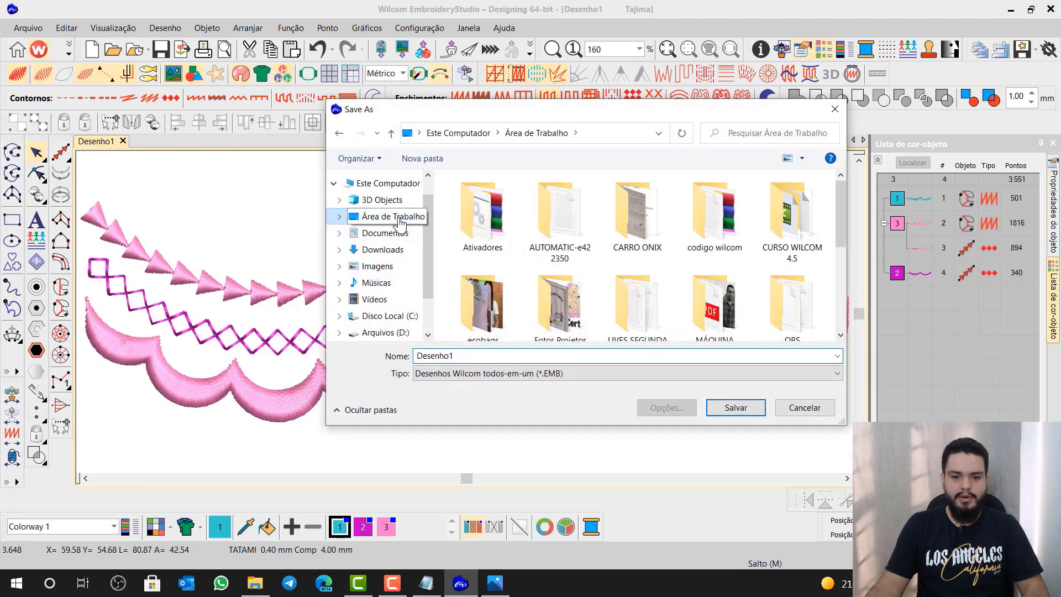
double_click(455, 355)
type("MA")
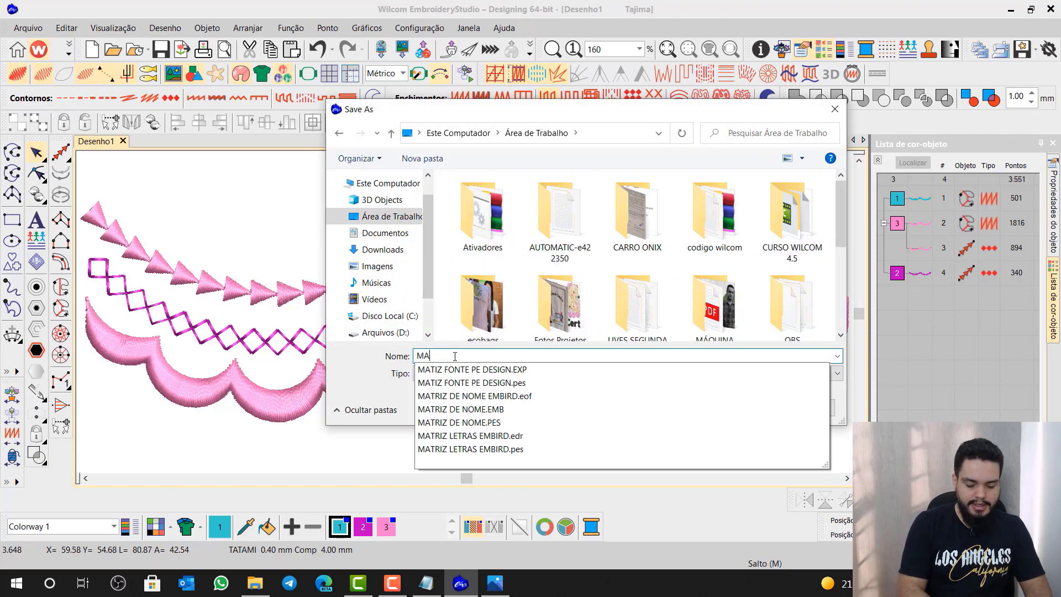
type("TRIZ BARRADO")
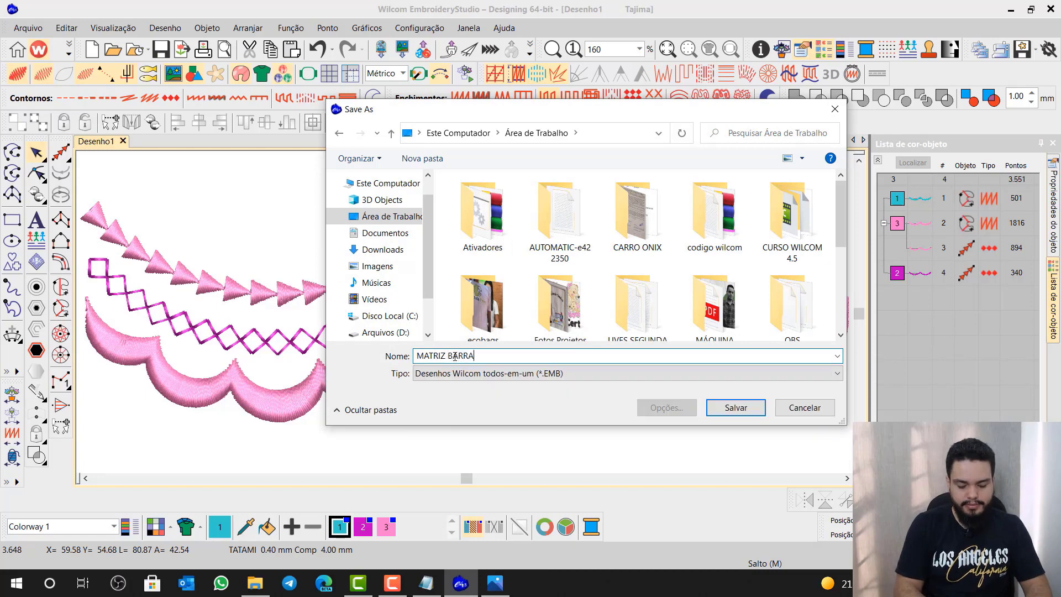
left_click(739, 409)
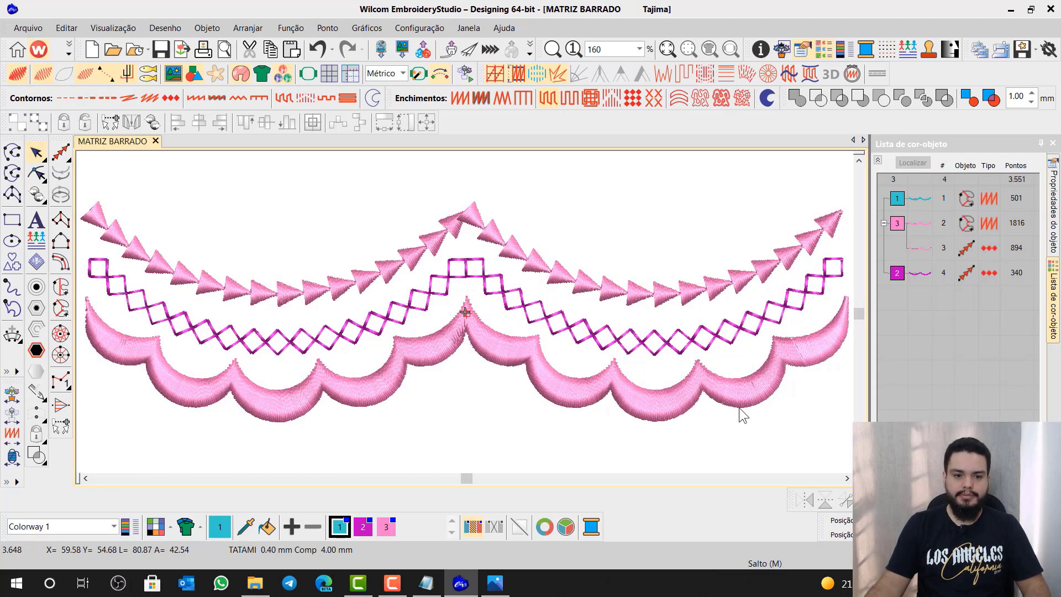
- Export the design as a machine file named "MATRIZ BARRADO" in Brother/Babylock/Deco (*.PES) format to the Área de Trabalho folder
left_click(27, 28)
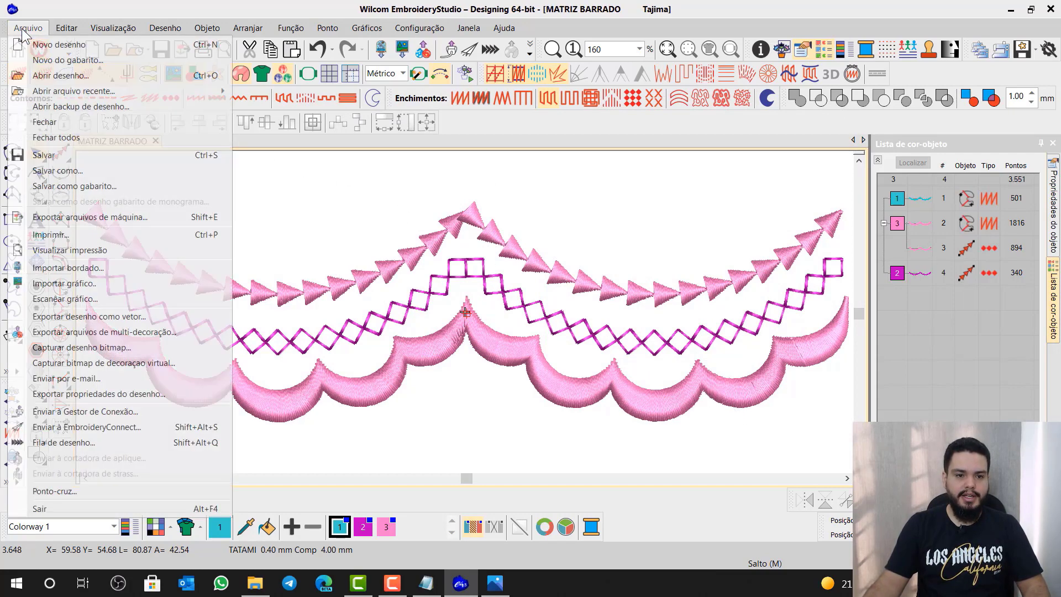
left_click(106, 220)
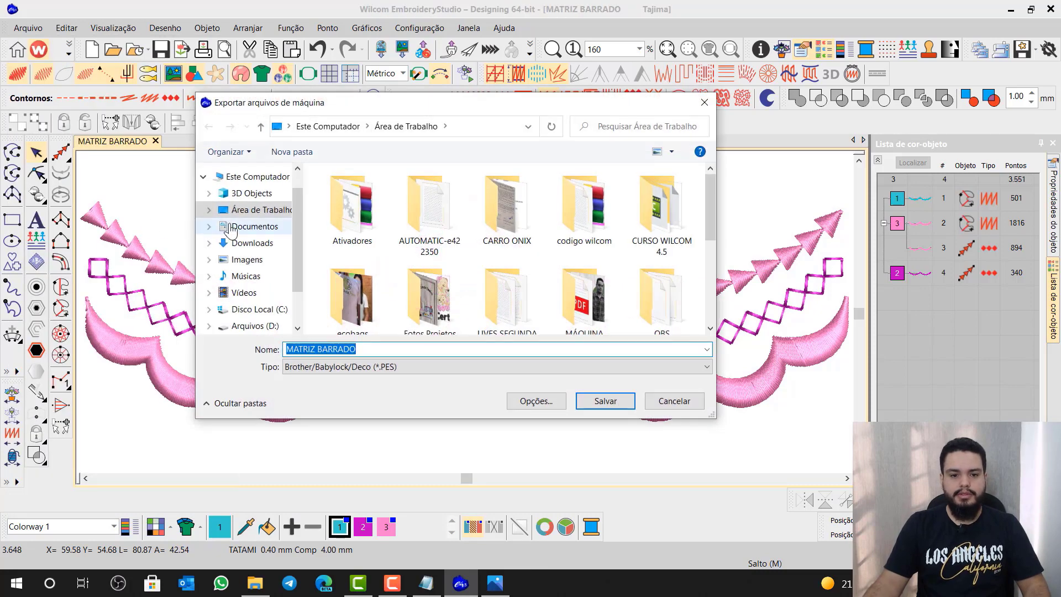
left_click(242, 212)
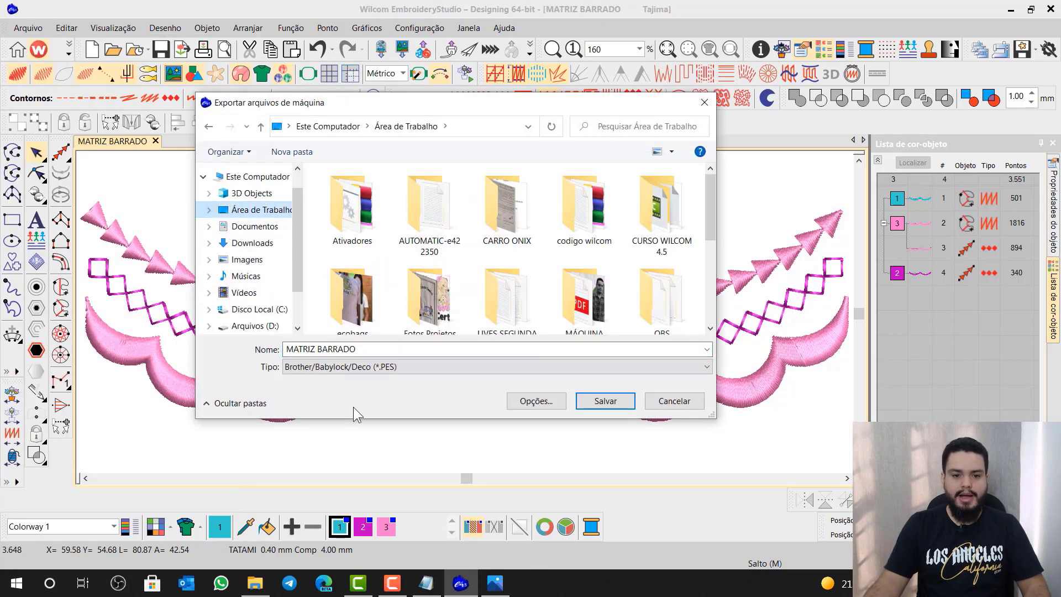
left_click(327, 367)
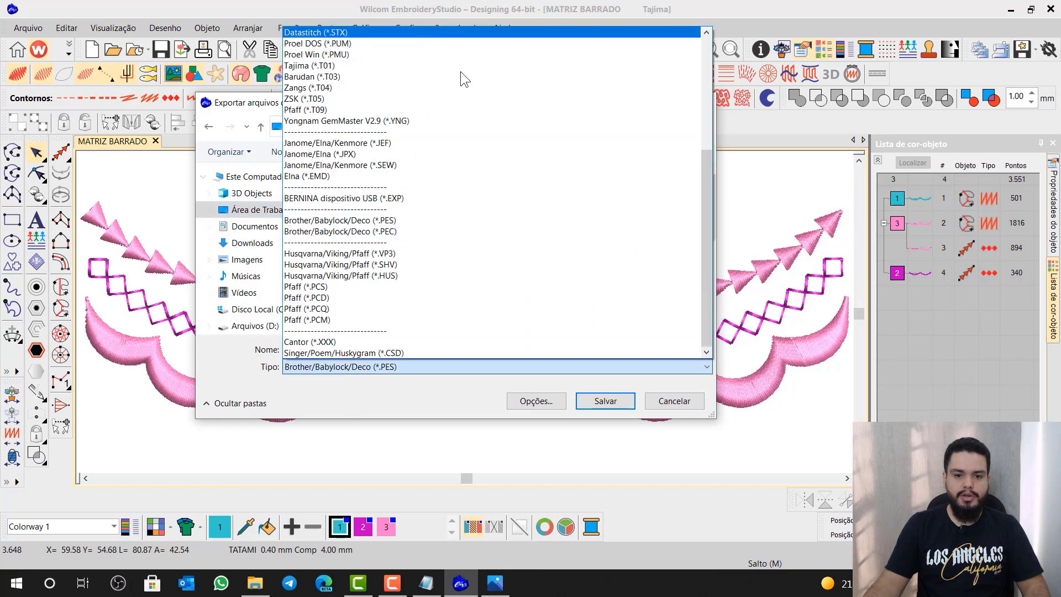
scroll(489, 317, "up", 6)
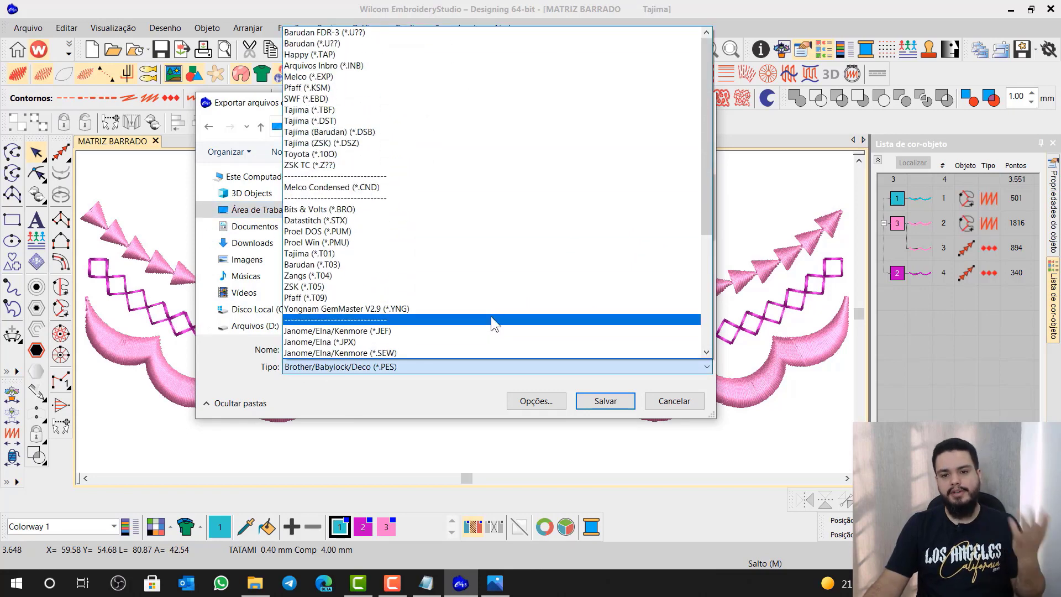
scroll(491, 316, "down", 4)
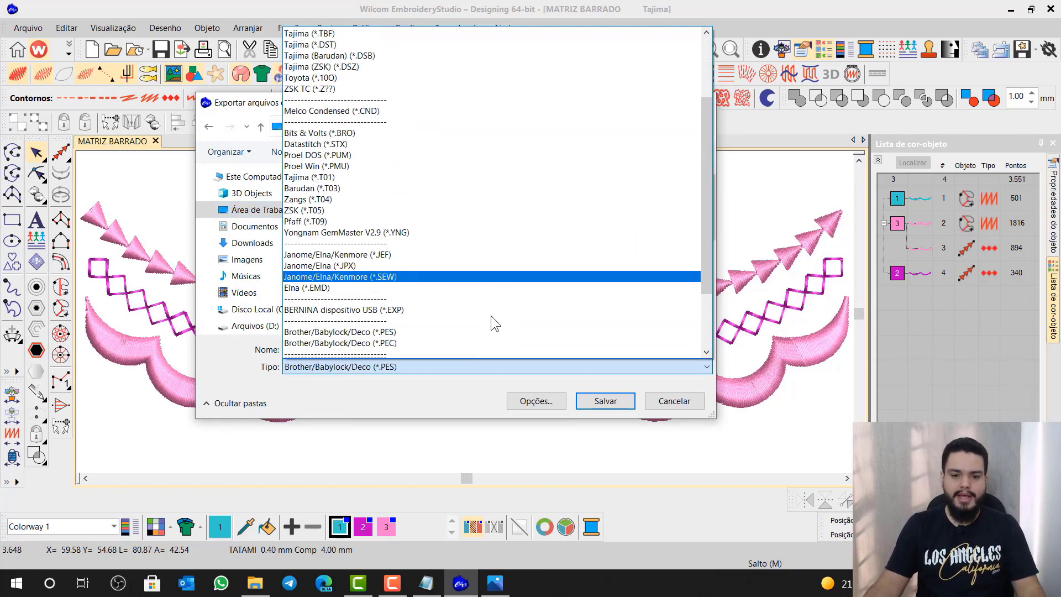
scroll(490, 316, "down", 2)
left_click(417, 216)
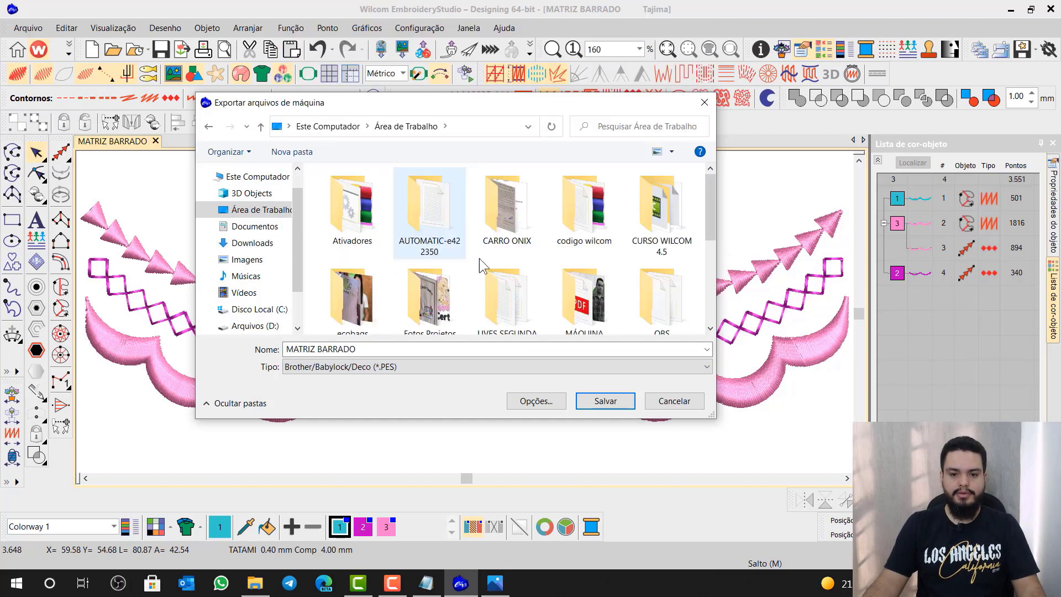
left_click(625, 400)
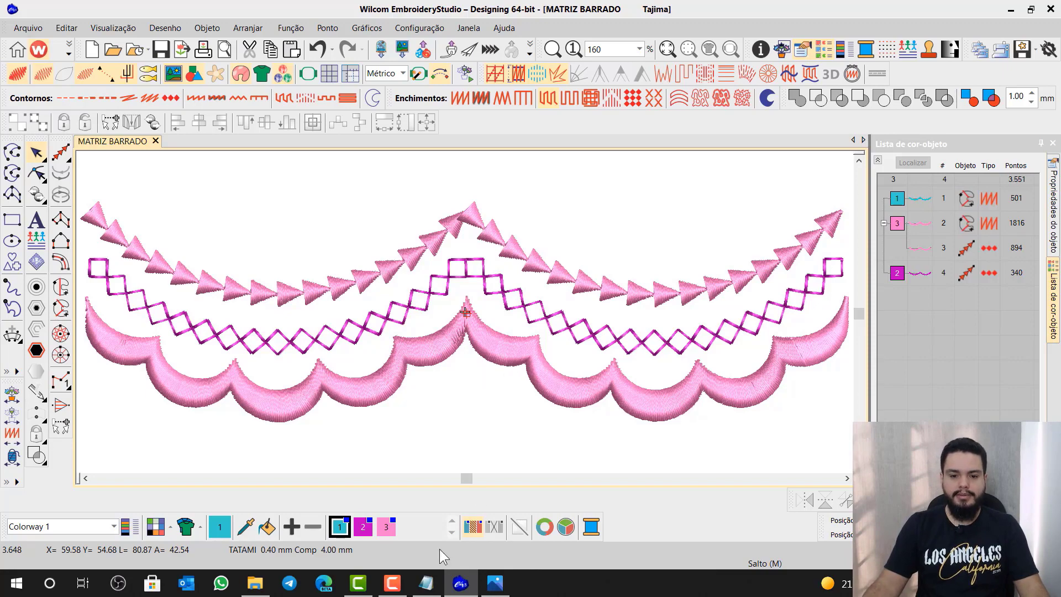
- Switch to the Notepad checklist and mark item 5 "SALVAR E CONVERTER A MATRIZ" and the "TAMANHO" line with "- OK"
left_click(426, 584)
left_click(566, 438)
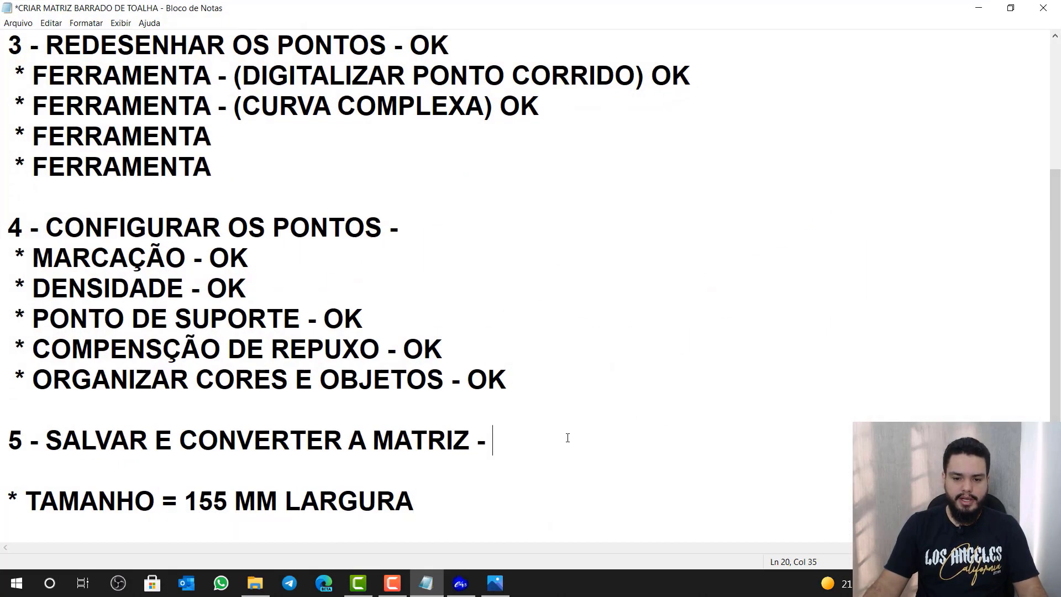
type("OK")
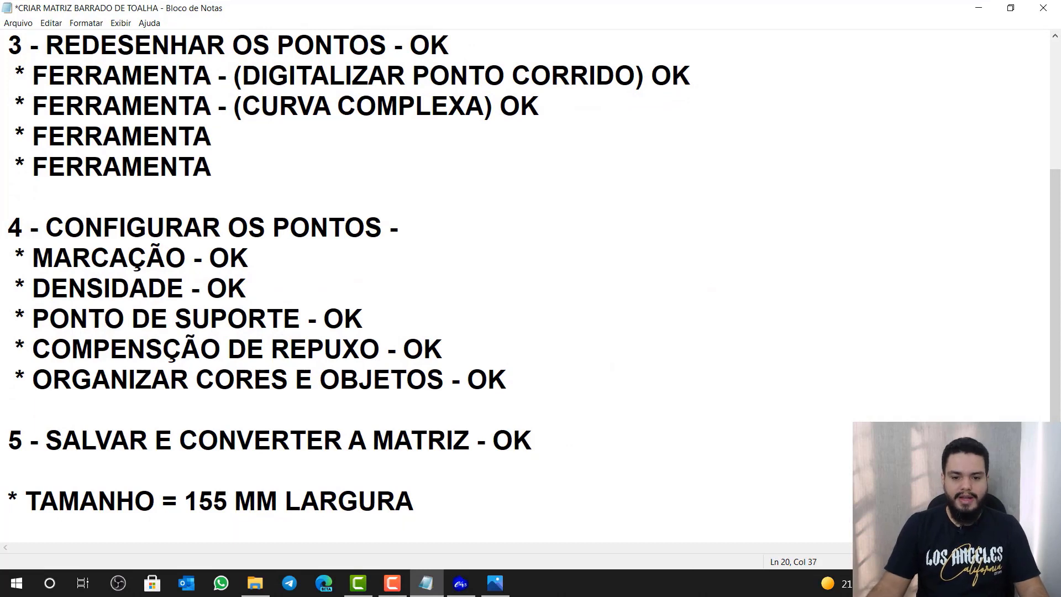
key("Down")
key("Down")
type("- ")
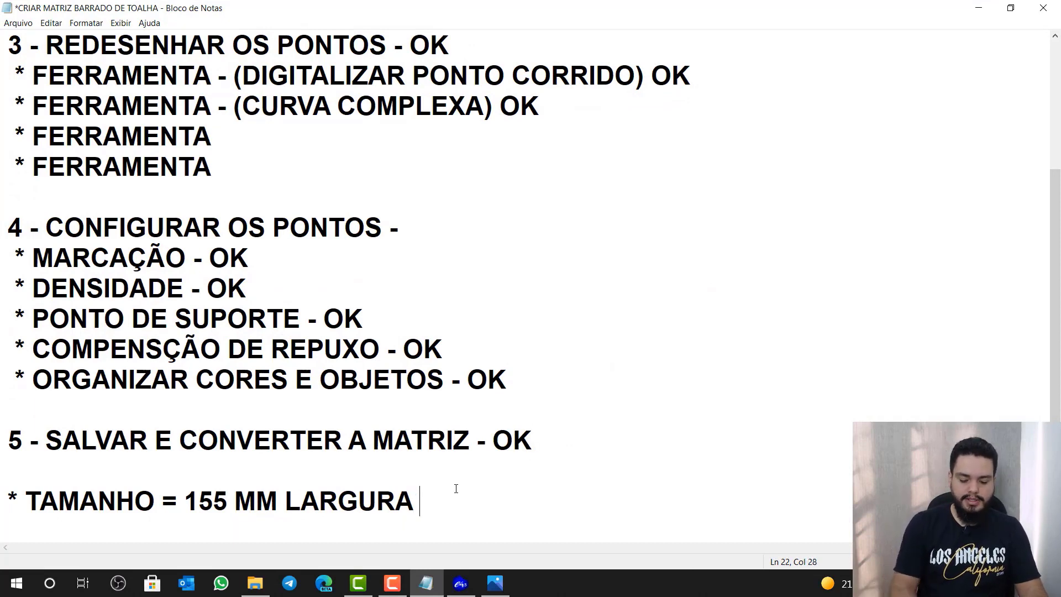
type("OK")
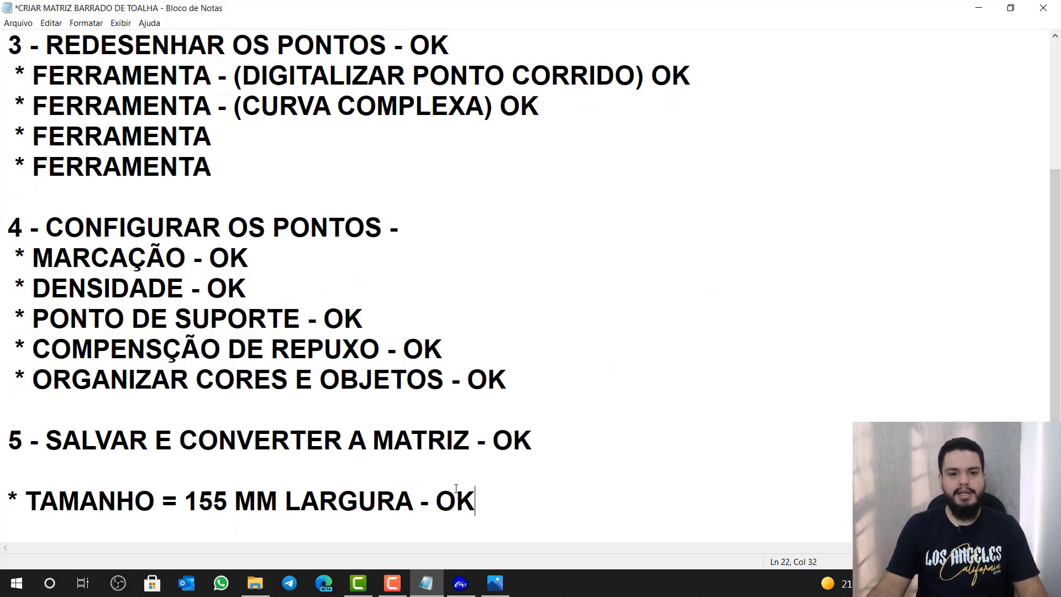
scroll(456, 489, "up", 2)
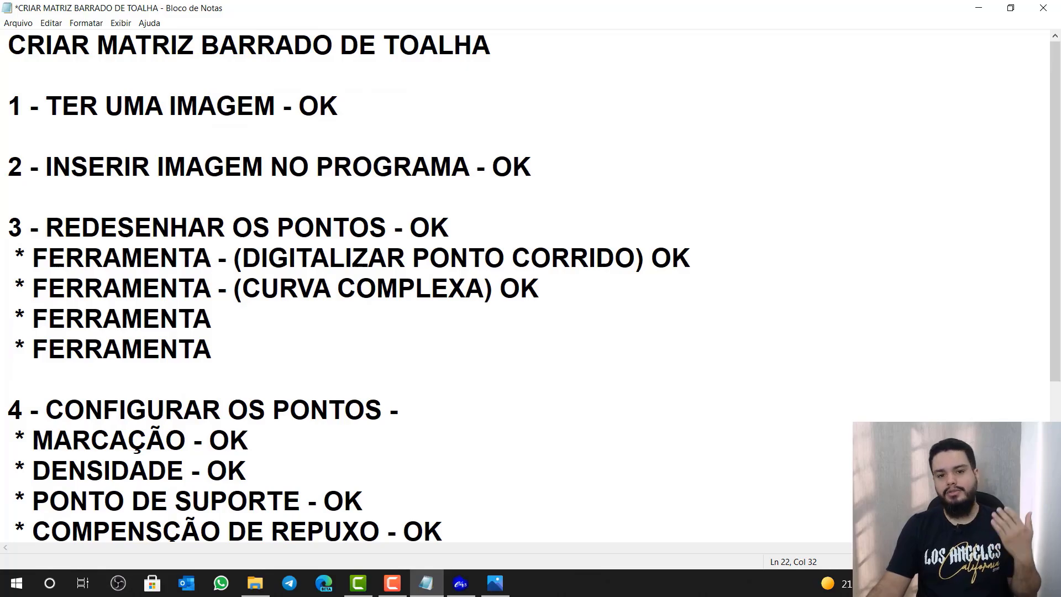